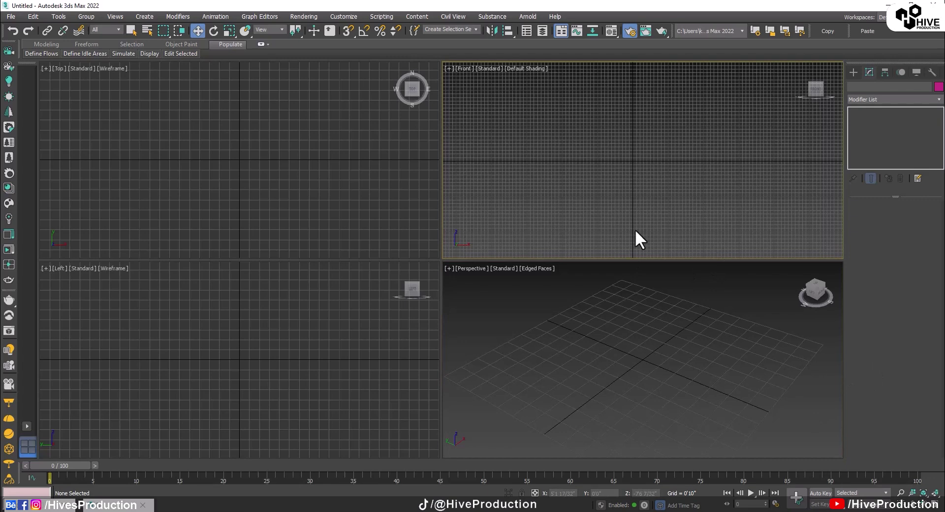
# Step: Create a plane about 31'0" long and 28'8" wide in the Front view
pyautogui.click(853, 73)
pyautogui.moveTo(577, 102); pyautogui.dragTo(700, 235)
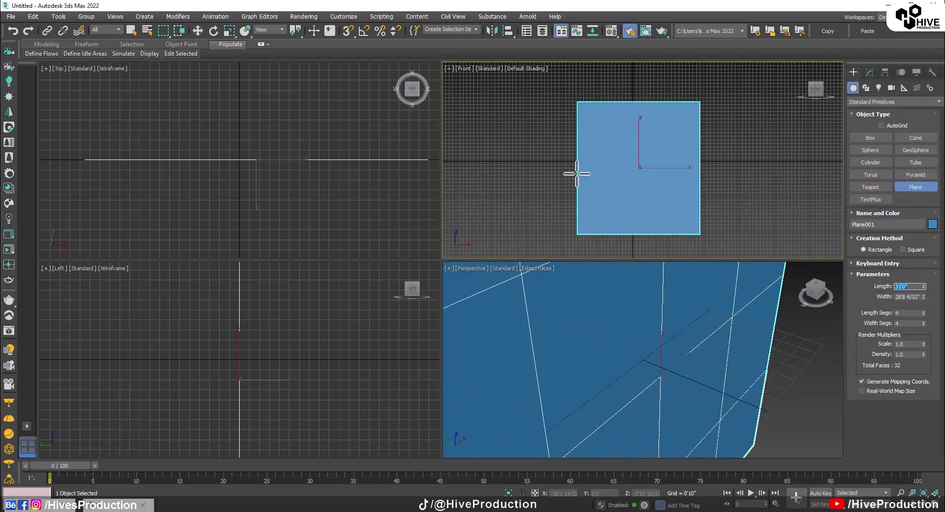
pyautogui.press('w')
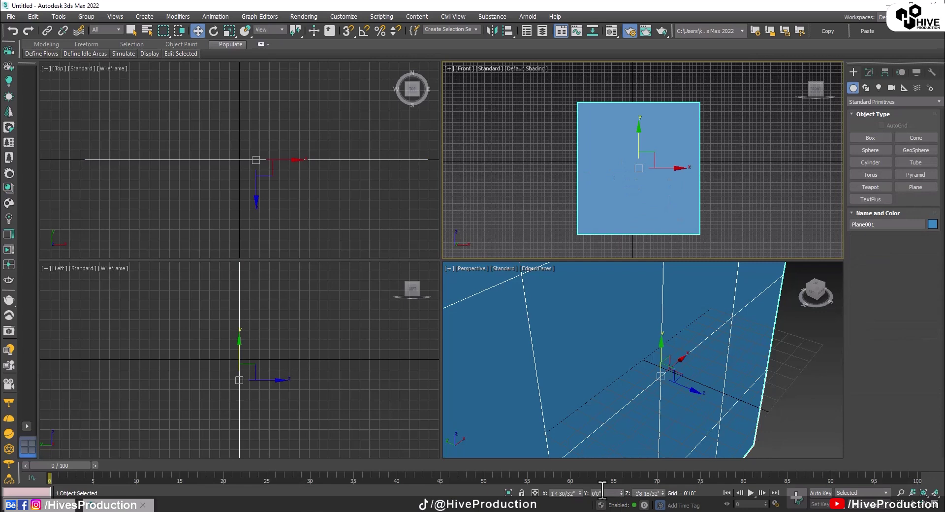
# Step: Set up a VRayMtl material in the first material slot for the plane
pyautogui.click(591, 375)
pyautogui.press('m')
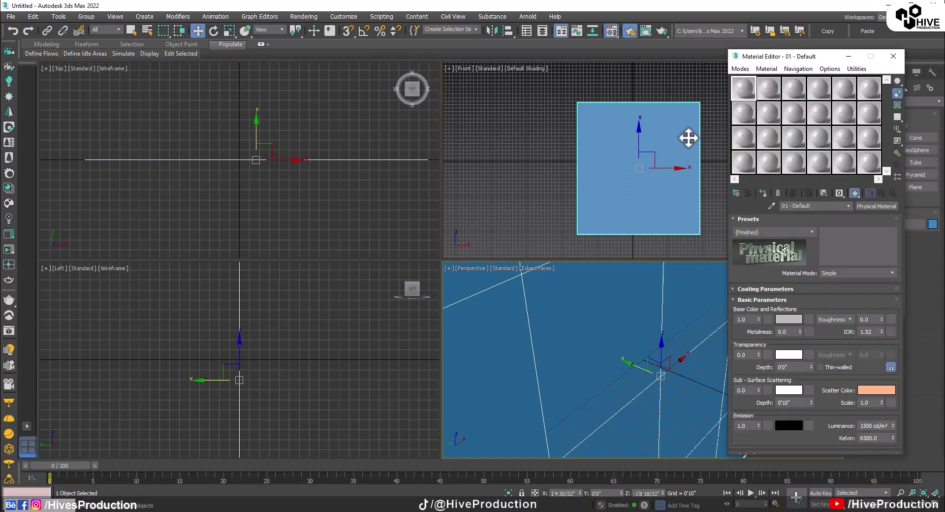
pyautogui.click(737, 193)
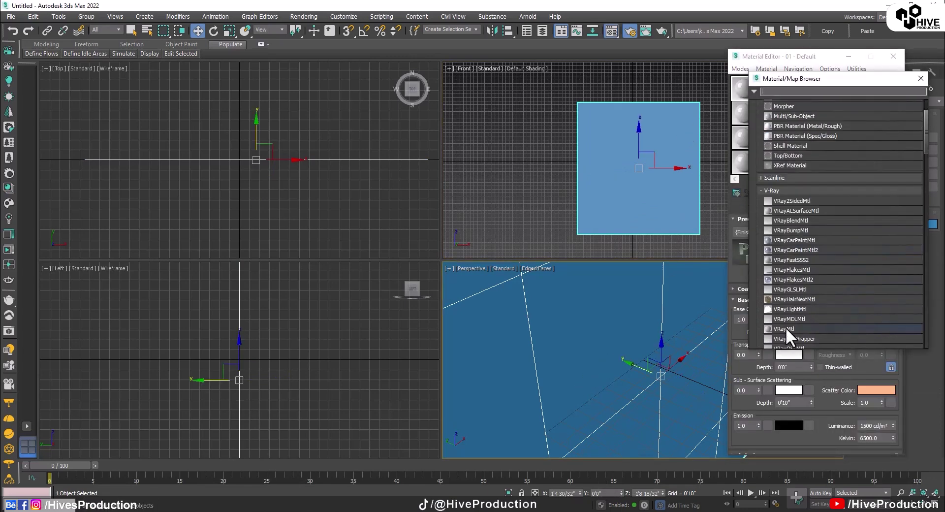
pyautogui.doubleClick(784, 329)
# Step: Load the Desktop image of the dropper bottle with the "Heat the bottle" text as the material's diffuse bitmap
pyautogui.click(808, 229)
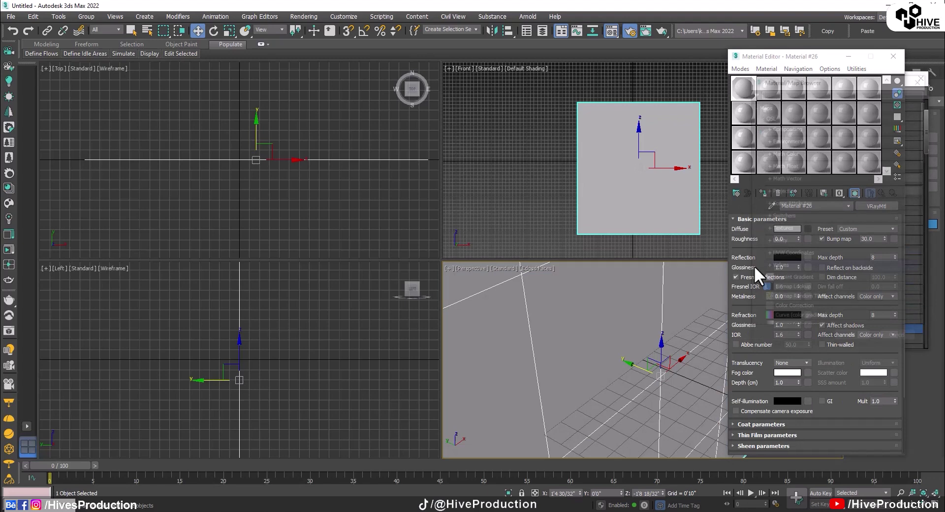
pyautogui.scroll(-4, 796, 290)
pyautogui.doubleClick(790, 288)
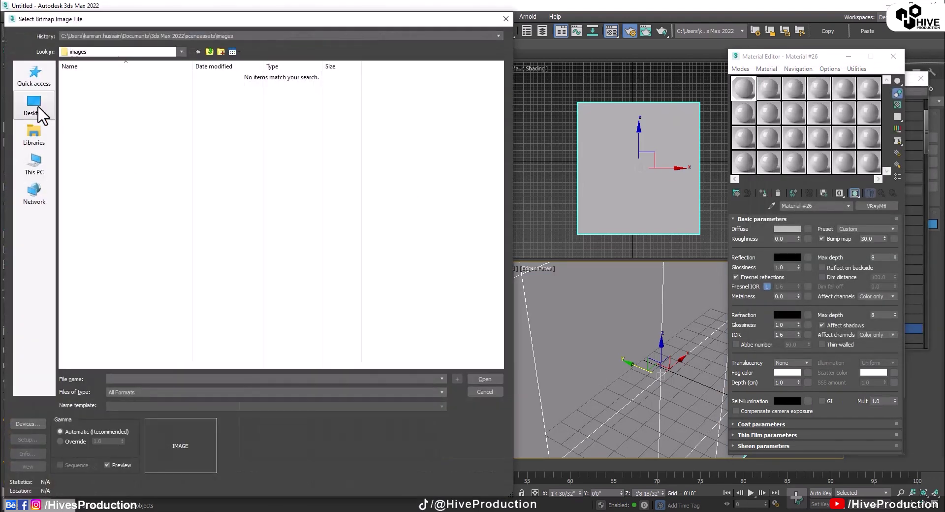
pyautogui.click(33, 104)
pyautogui.scroll(-5, 423, 273)
pyautogui.scroll(-3, 424, 273)
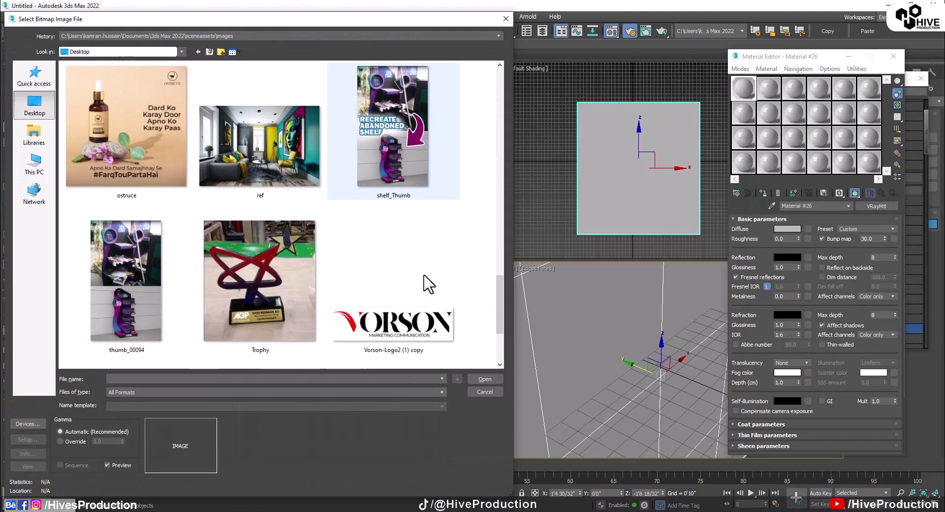
pyautogui.click(117, 96)
pyautogui.scroll(6, 289, 238)
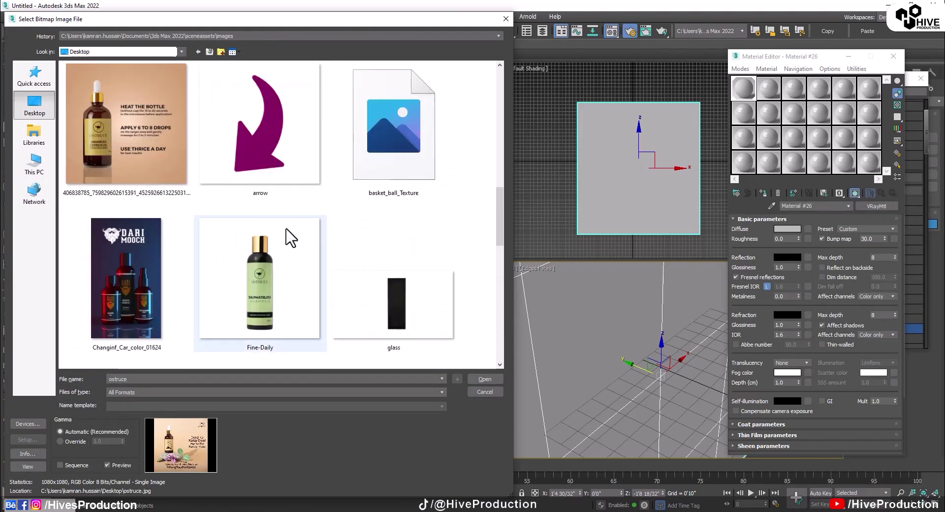
pyautogui.scroll(-2, 296, 239)
pyautogui.scroll(2, 192, 207)
pyautogui.doubleClick(186, 198)
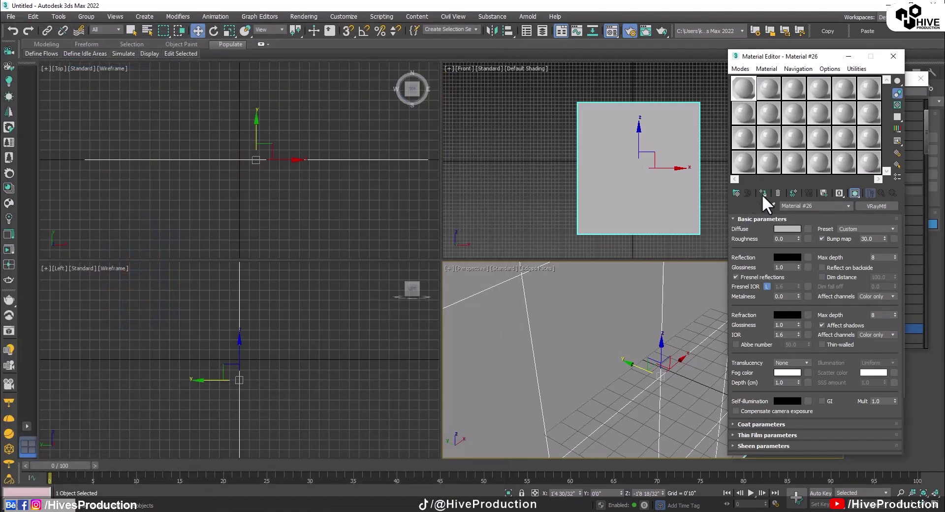
# Step: Assign the bottle material to the plane with its map shown in the viewports, and close the material windows
pyautogui.click(763, 193)
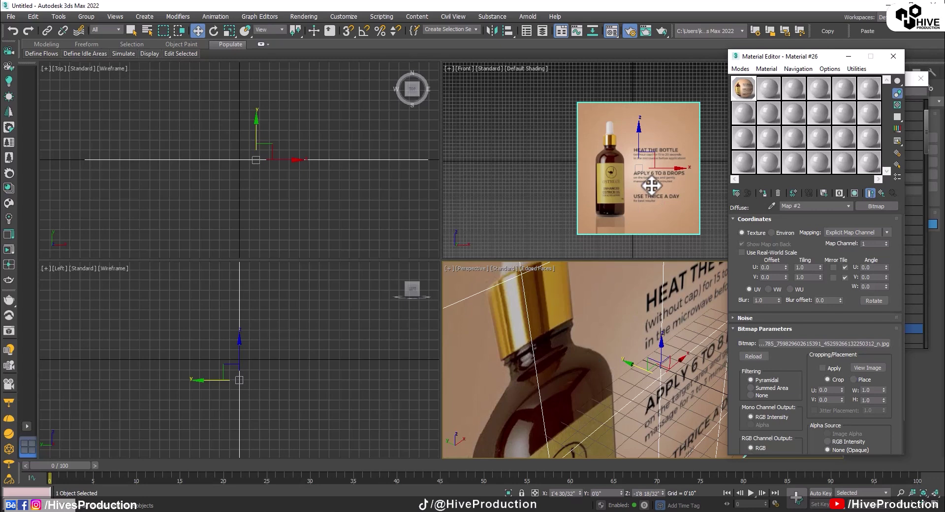
pyautogui.click(893, 56)
pyautogui.click(921, 79)
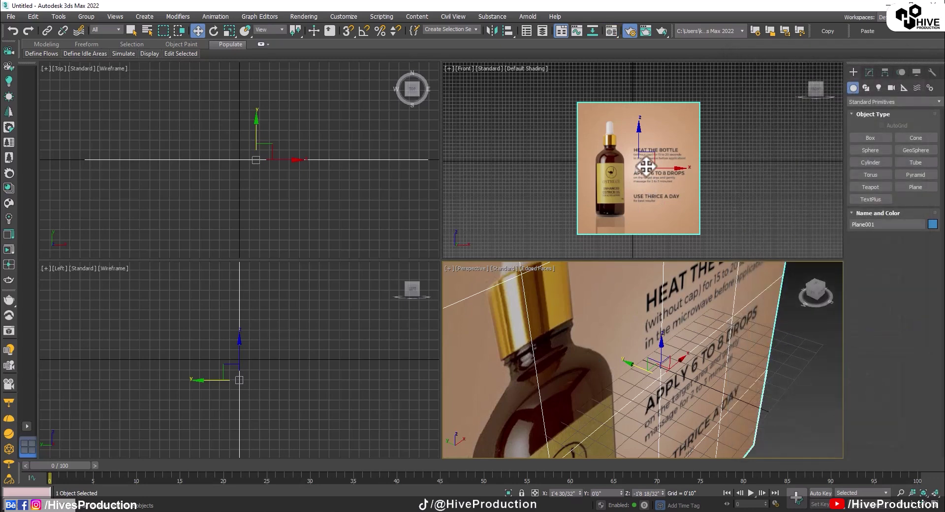
# Step: Widen the plane to about 32'1 14/32" and maximize the Front view
pyautogui.click(870, 72)
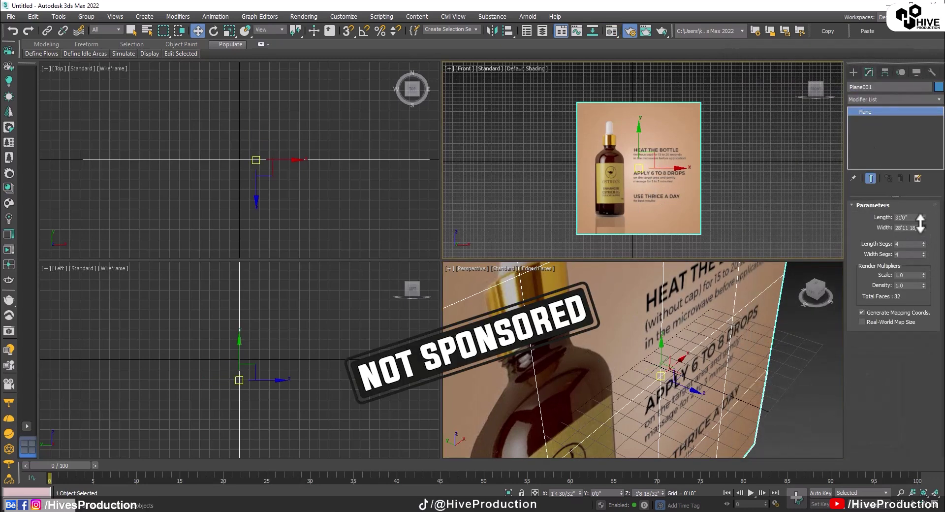
pyautogui.moveTo(923, 229); pyautogui.dragTo(920, 219)
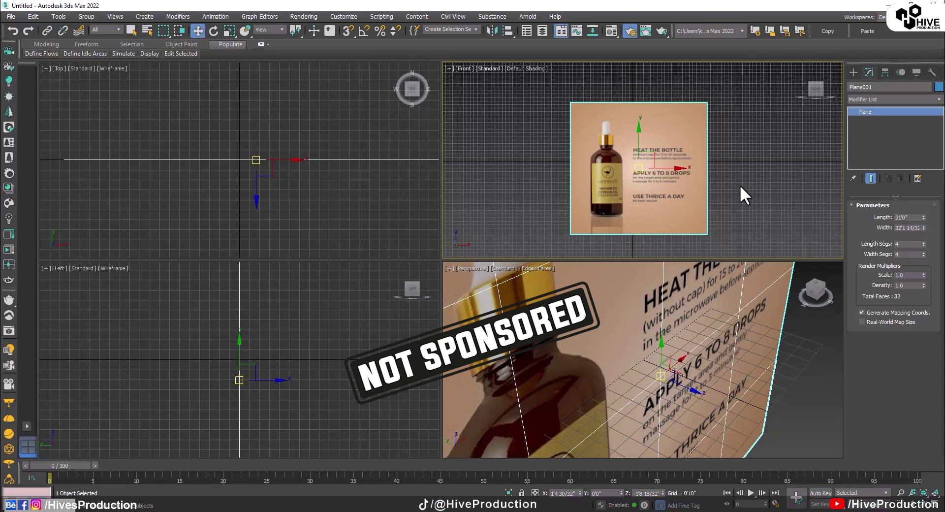
pyautogui.hotkey('alt', 'w')
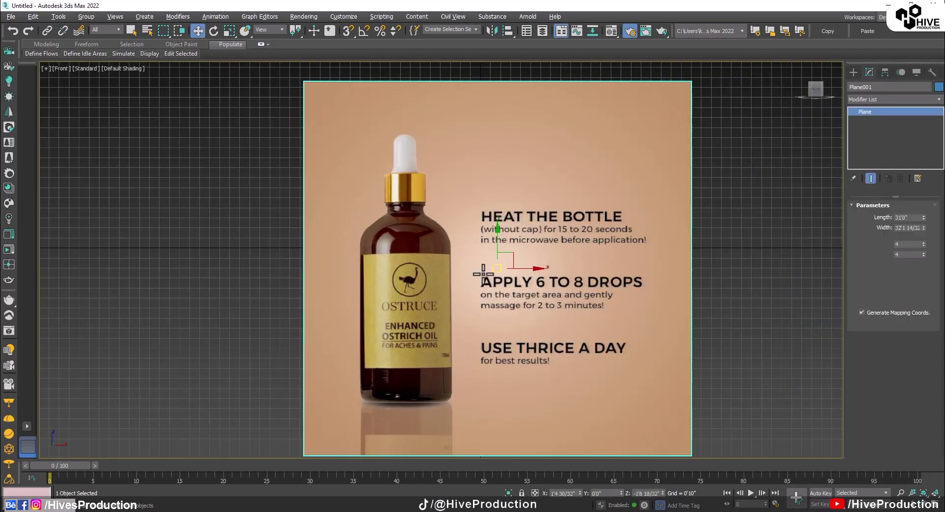
# Step: Freeze the reference plane with Show Frozen in Gray turned off in its object properties
pyautogui.rightClick(479, 172)
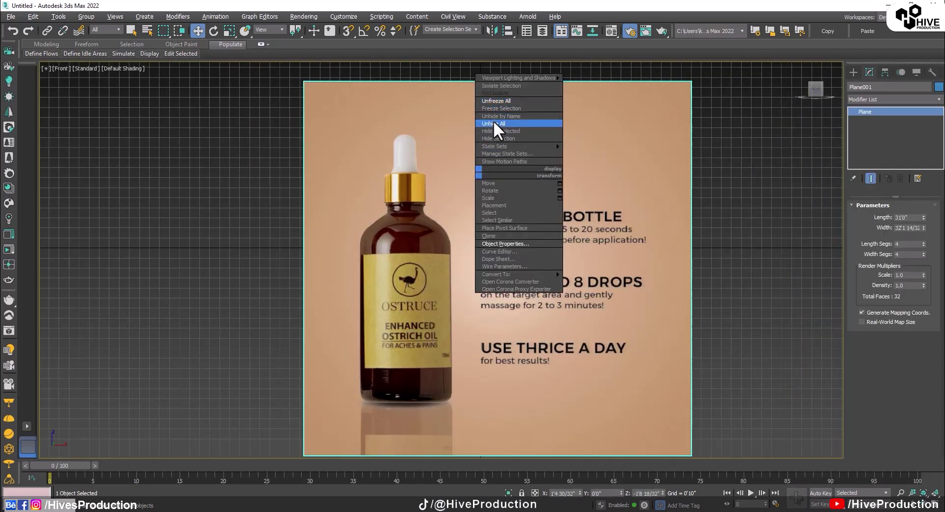
pyautogui.click(501, 243)
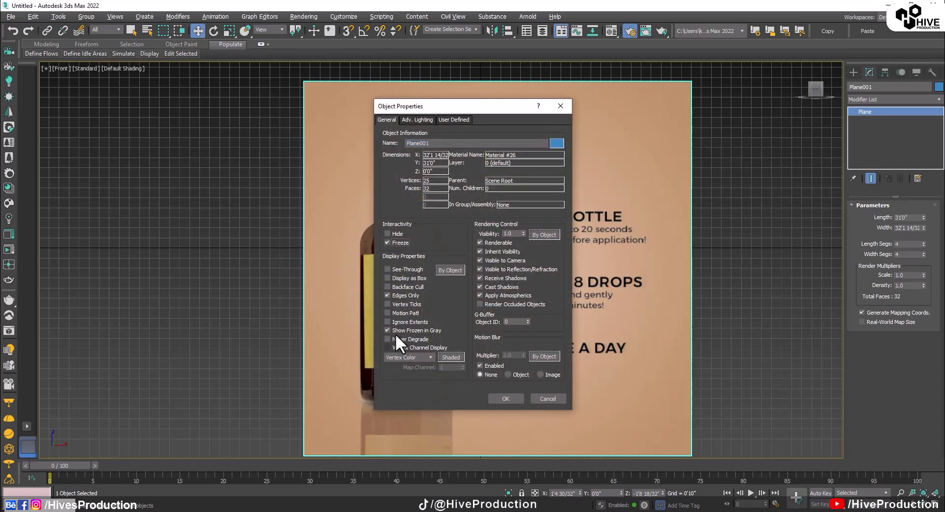
pyautogui.click(506, 398)
# Step: Start a Line spline at the dropper's tip and trace its right side down to the gold cap's upper right corner
pyautogui.scroll(5, 454, 291)
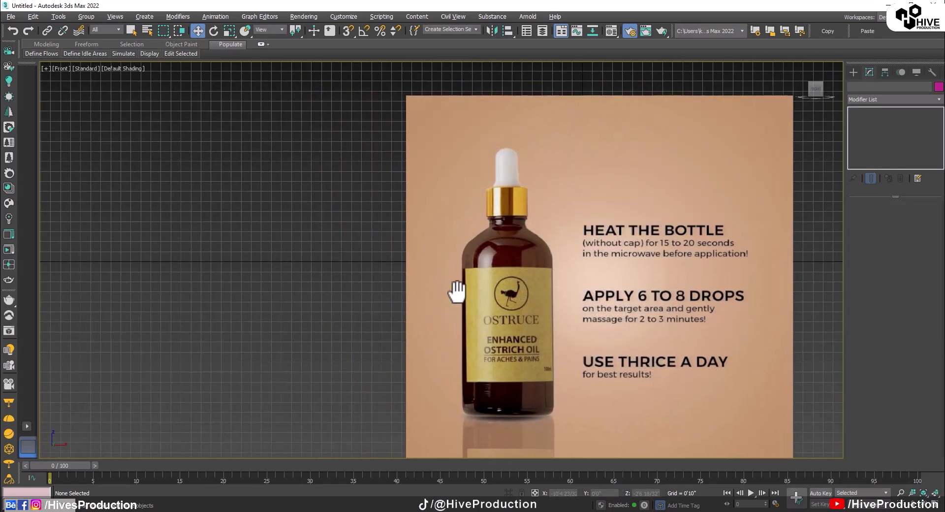
pyautogui.moveTo(581, 175); pyautogui.dragTo(478, 318, button='middle')
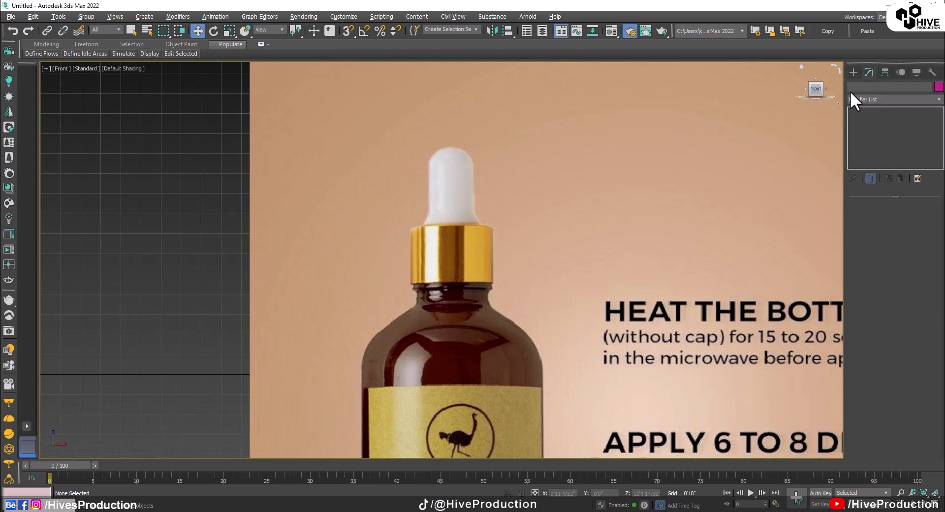
pyautogui.click(853, 72)
pyautogui.click(866, 87)
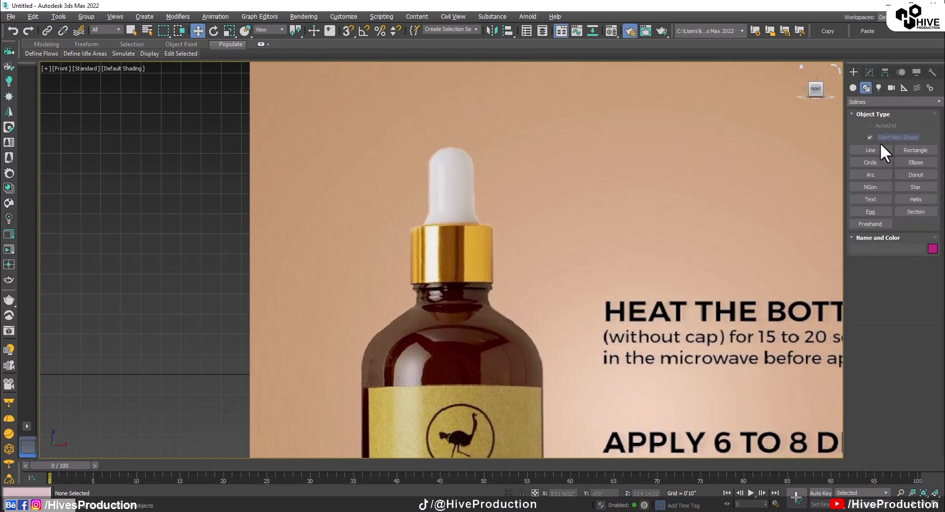
pyautogui.click(450, 145)
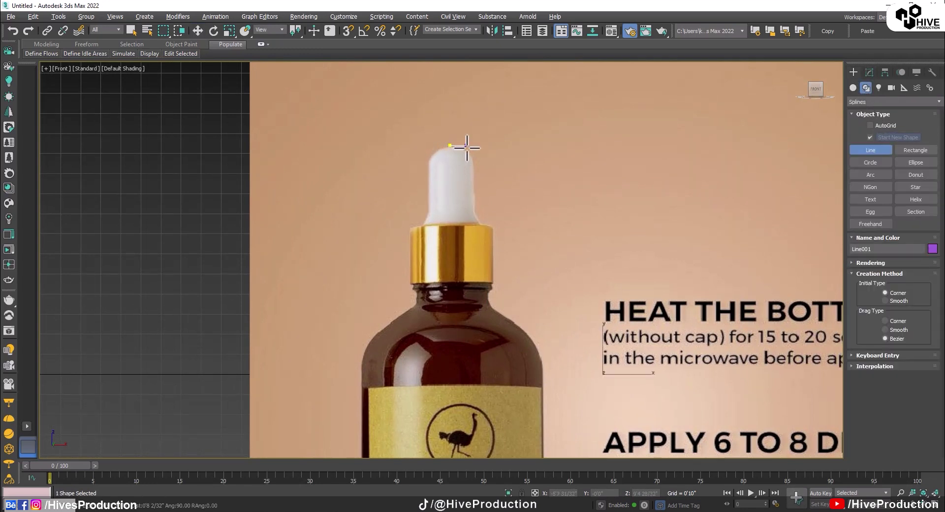
pyautogui.keyDown('shift'); pyautogui.click(484, 212); pyautogui.keyUp('shift')
pyautogui.click(482, 223)
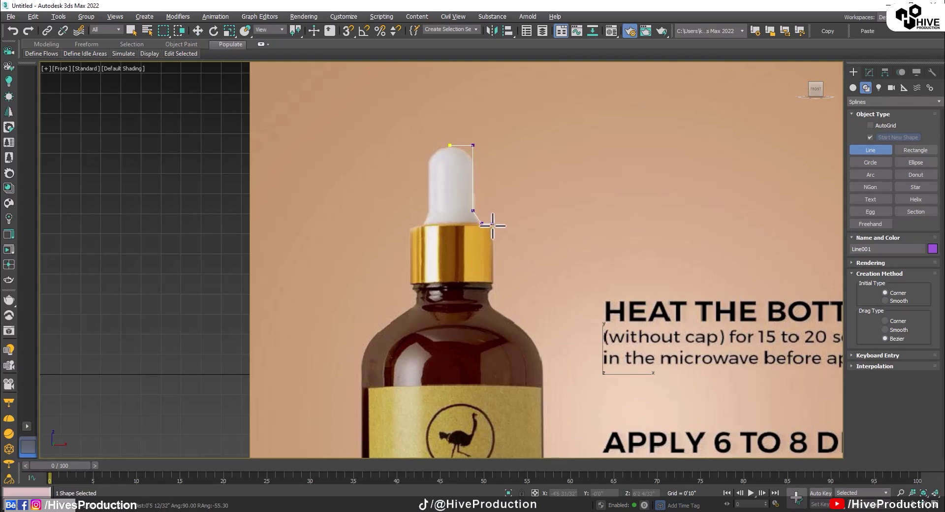
pyautogui.keyDown('shift'); pyautogui.click(494, 226); pyautogui.keyUp('shift')
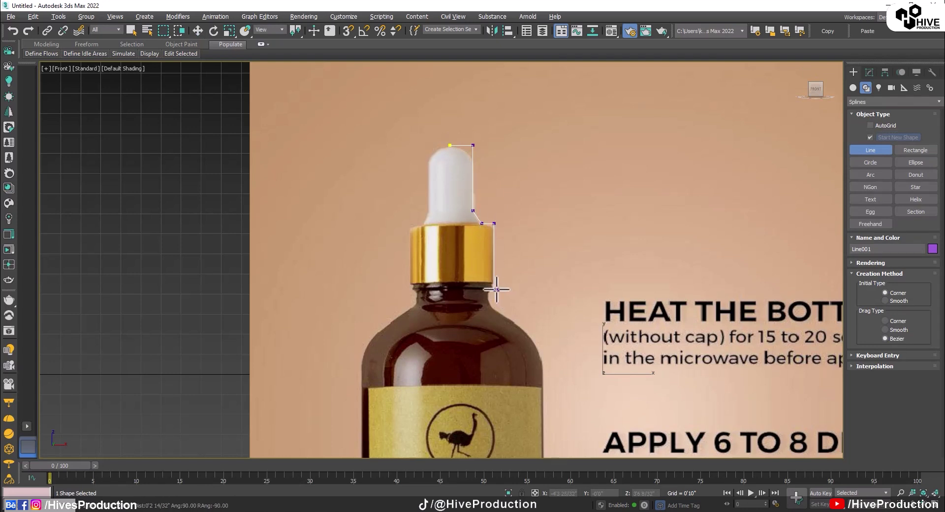
# Step: Continue the line down the cap, neck, shoulder and right side of the bottle, and end it at the base's centre
pyautogui.keyDown('shift'); pyautogui.click(496, 290); pyautogui.keyUp('shift')
pyautogui.keyDown('shift'); pyautogui.click(489, 308); pyautogui.keyUp('shift')
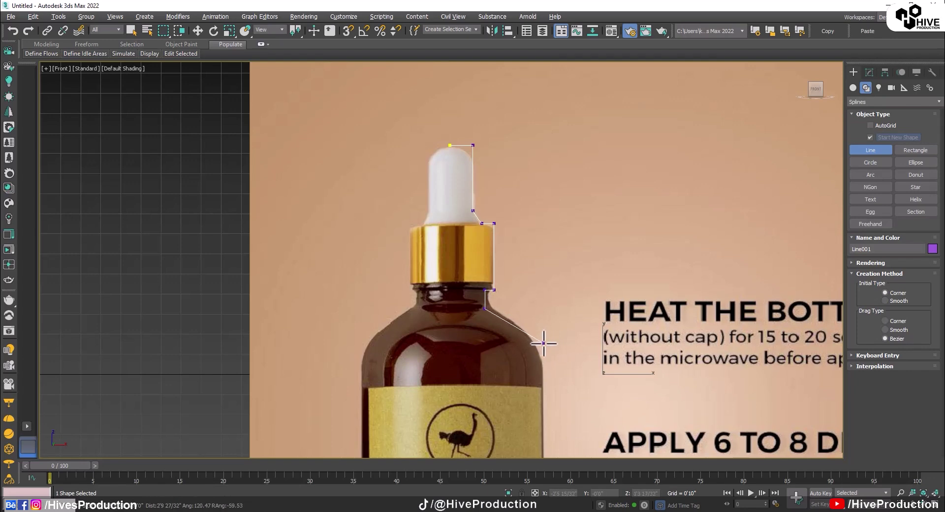
pyautogui.click(541, 338)
pyautogui.scroll(-4, 541, 339)
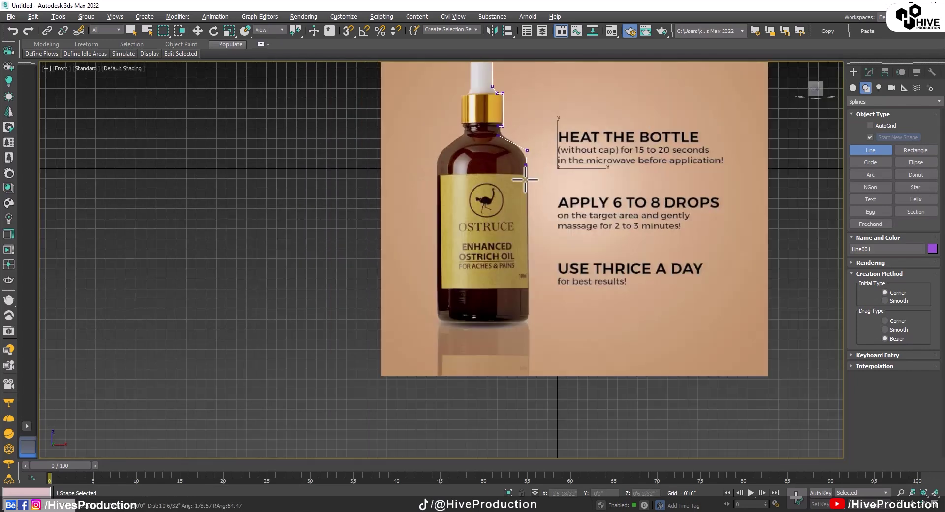
pyautogui.keyDown('shift'); pyautogui.click(534, 321); pyautogui.keyUp('shift')
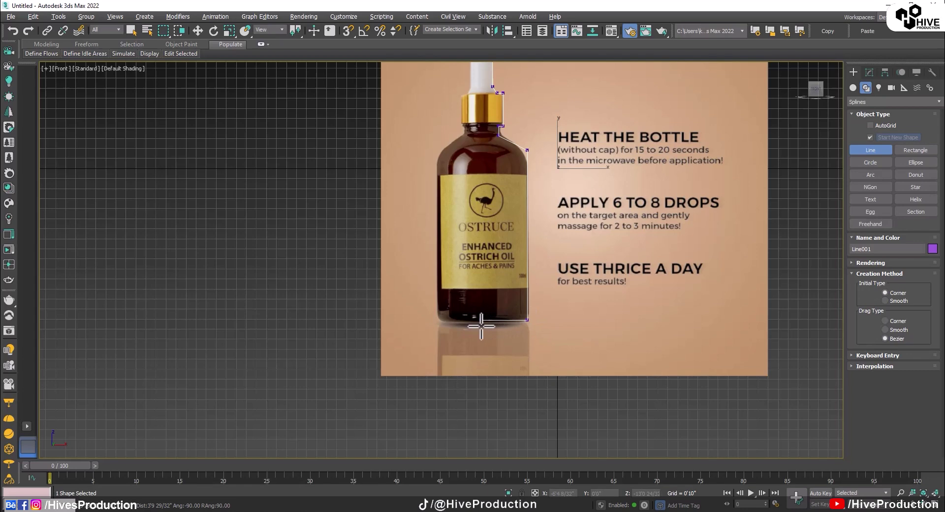
pyautogui.rightClick(481, 326)
# Step: Move the profile's two topmost vertices slightly down onto the tip of the dropper
pyautogui.moveTo(502, 315); pyautogui.dragTo(500, 320, button='middle')
pyautogui.scroll(4, 499, 320)
pyautogui.press('1')
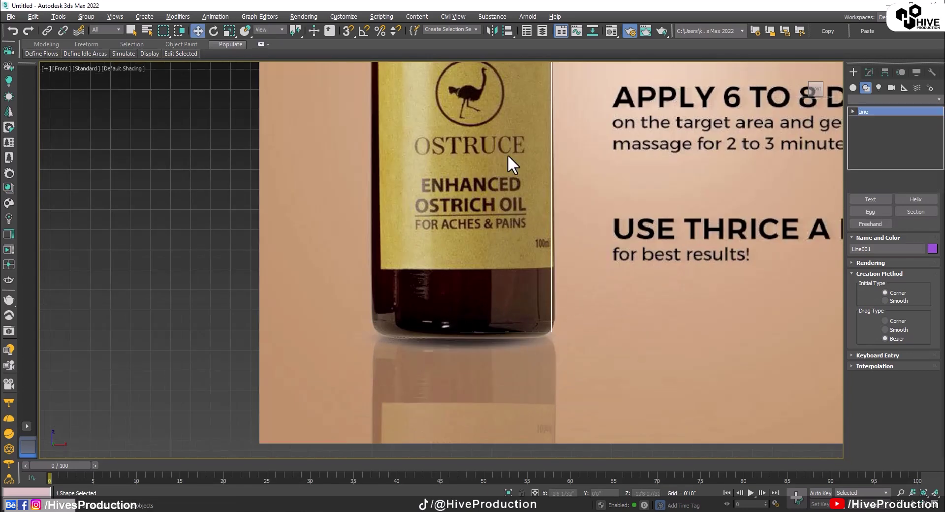
pyautogui.scroll(-4, 497, 170)
pyautogui.scroll(6, 509, 191)
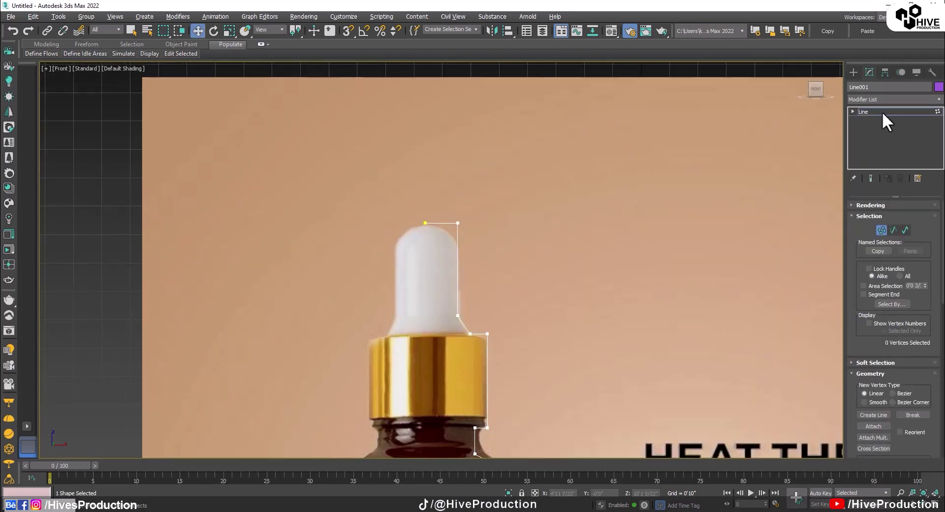
pyautogui.click(853, 111)
pyautogui.click(458, 223)
pyautogui.scroll(2, 453, 230)
pyautogui.keyDown('ctrl'); pyautogui.click(414, 220); pyautogui.keyUp('ctrl')
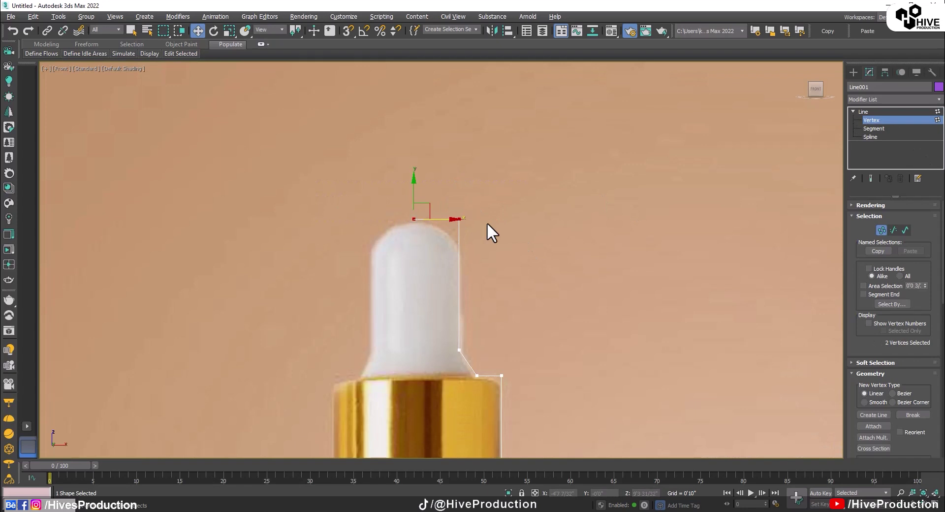
pyautogui.moveTo(459, 194); pyautogui.dragTo(460, 197)
# Step: Fillet the profile's top corner vertex to follow the dropper's rounded tip
pyautogui.scroll(-5, 851, 232)
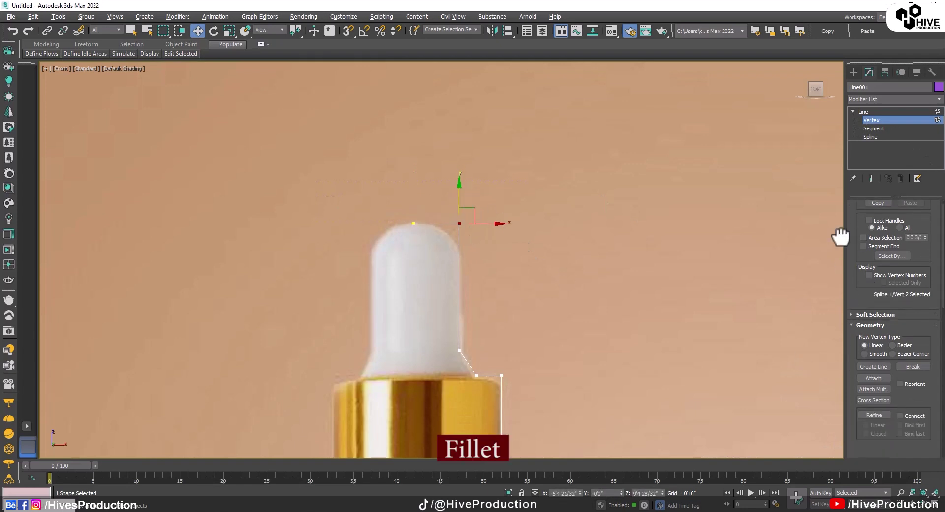
pyautogui.click(874, 303)
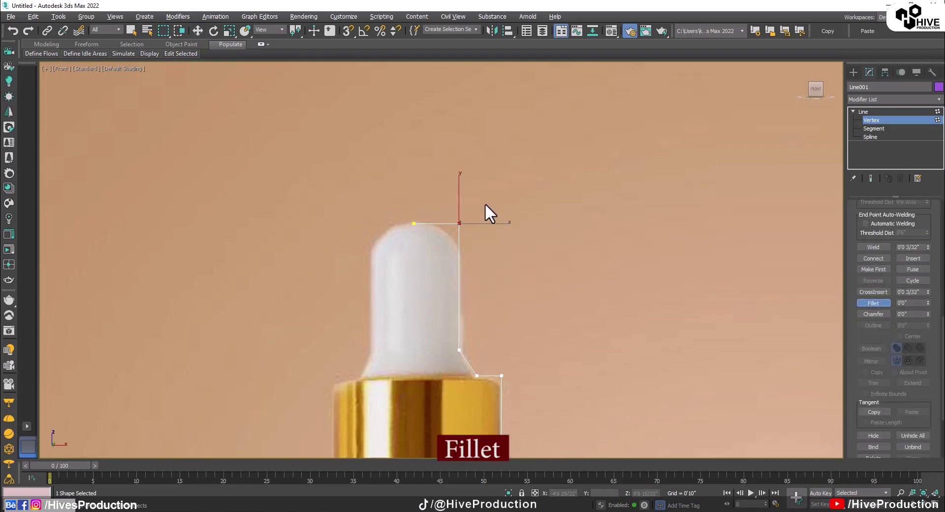
pyautogui.moveTo(459, 222); pyautogui.dragTo(449, 190)
# Step: Fillet the two vertices where the dropper flares out just above the gold cap
pyautogui.moveTo(460, 371); pyautogui.dragTo(460, 312, button='middle')
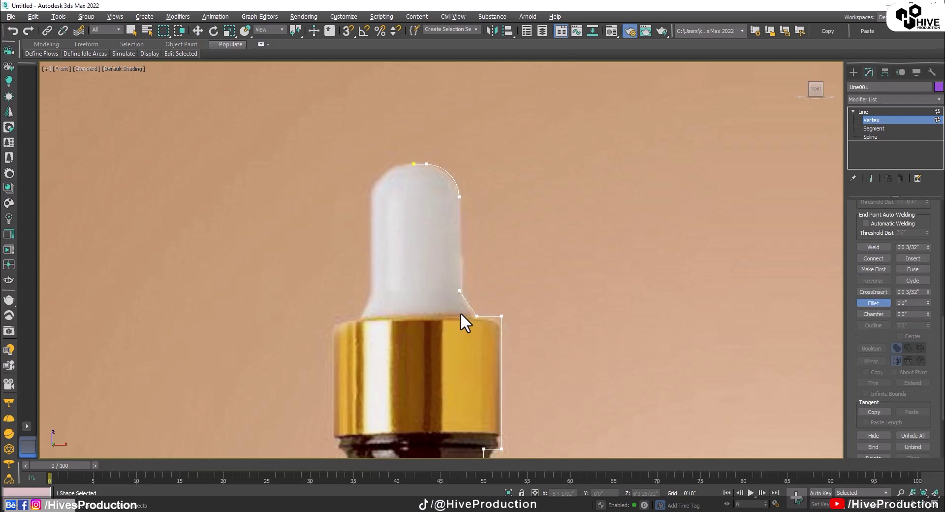
pyautogui.scroll(3, 460, 312)
pyautogui.moveTo(419, 252); pyautogui.dragTo(486, 333)
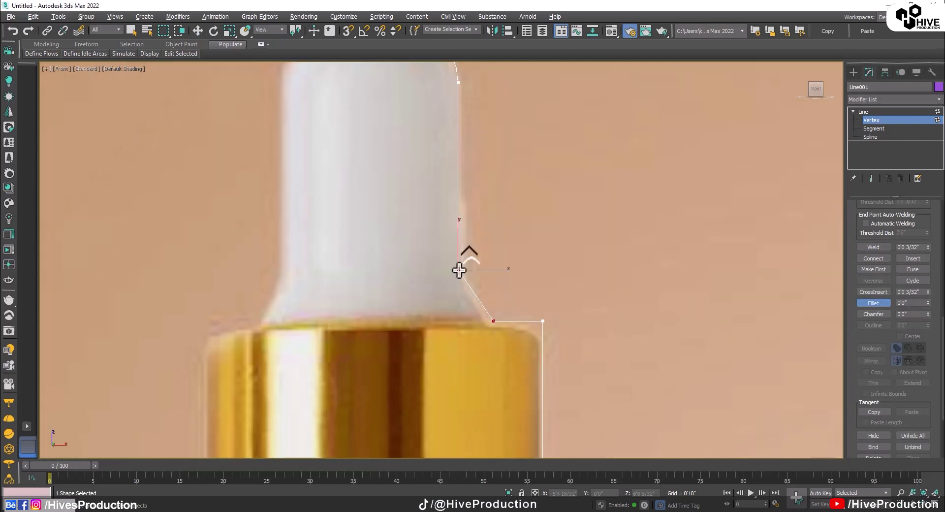
pyautogui.moveTo(458, 270); pyautogui.dragTo(451, 256)
# Step: Fillet the profile's outer corner at the lower edge of the gold cap
pyautogui.moveTo(540, 350); pyautogui.dragTo(550, 144, button='middle')
pyautogui.moveTo(552, 304); pyautogui.dragTo(524, 394)
pyautogui.moveTo(525, 167)
pyautogui.mouseDown()
pyautogui.moveTo(524, 141)
pyautogui.moveTo(523, 150)
pyautogui.mouseUp()
# Step: Fillet the upper and lower vertices of the bottle's neck below the cap
pyautogui.moveTo(465, 424); pyautogui.dragTo(412, 162, button='middle')
pyautogui.scroll(-2, 411, 162)
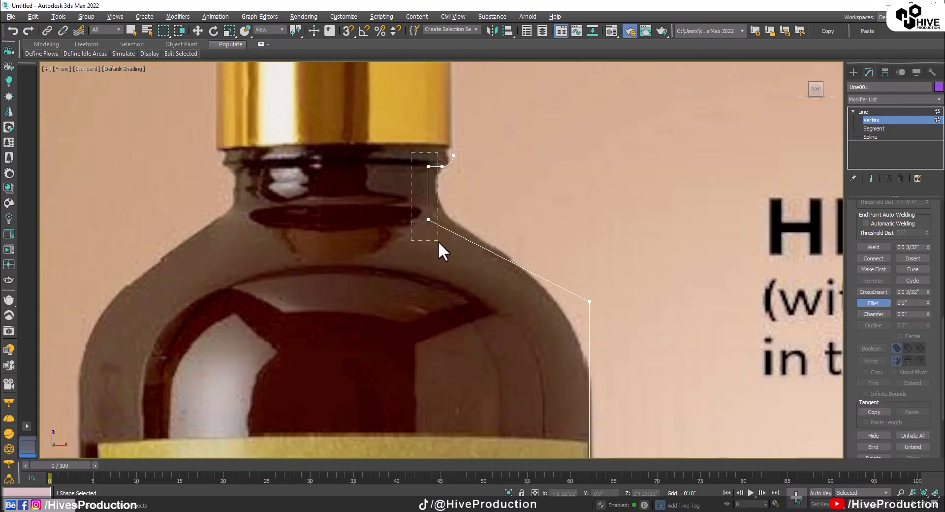
pyautogui.moveTo(438, 241)
pyautogui.mouseDown()
pyautogui.moveTo(413, 160)
pyautogui.moveTo(431, 229)
pyautogui.mouseUp()
pyautogui.moveTo(427, 169); pyautogui.dragTo(427, 148)
pyautogui.moveTo(432, 180); pyautogui.dragTo(432, 166)
# Step: Fillet the profile's shoulder vertex with a large radius to match the bottle's rounded shoulder
pyautogui.moveTo(666, 276); pyautogui.dragTo(576, 334)
pyautogui.moveTo(679, 402); pyautogui.dragTo(517, 276, button='middle')
pyautogui.scroll(-2, 517, 276)
pyautogui.click(867, 303)
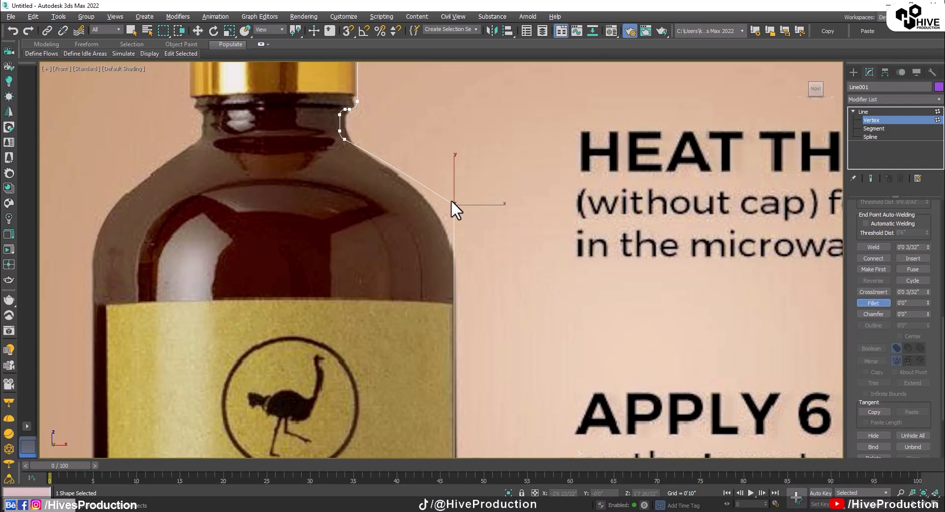
pyautogui.moveTo(454, 208); pyautogui.dragTo(457, 131)
# Step: Lower the dropper bottle profile's base to the bottle's underside and fillet its lower outer corner
pyautogui.scroll(-4, 519, 200)
pyautogui.scroll(5, 534, 283)
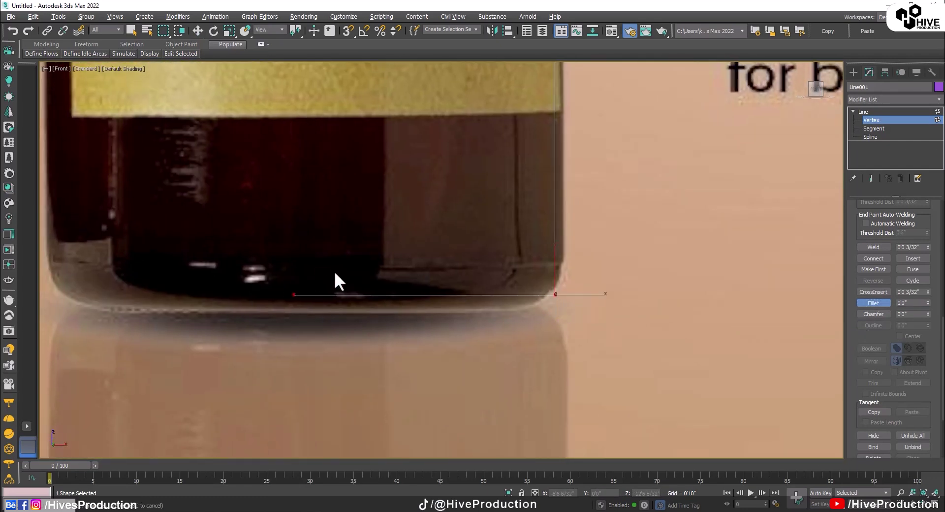
pyautogui.press('w')
pyautogui.moveTo(555, 271)
pyautogui.mouseDown()
pyautogui.moveTo(559, 302)
pyautogui.moveTo(563, 278)
pyautogui.mouseUp()
pyautogui.click(875, 303)
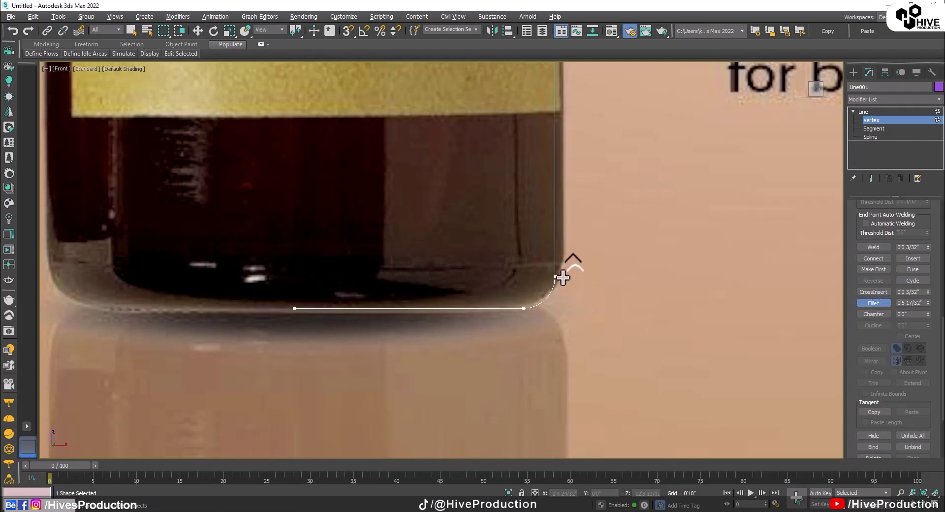
pyautogui.click(866, 112)
# Step: Apply a Lathe modifier to the dropper bottle profile and align its axis to Min
pyautogui.scroll(-8, 538, 291)
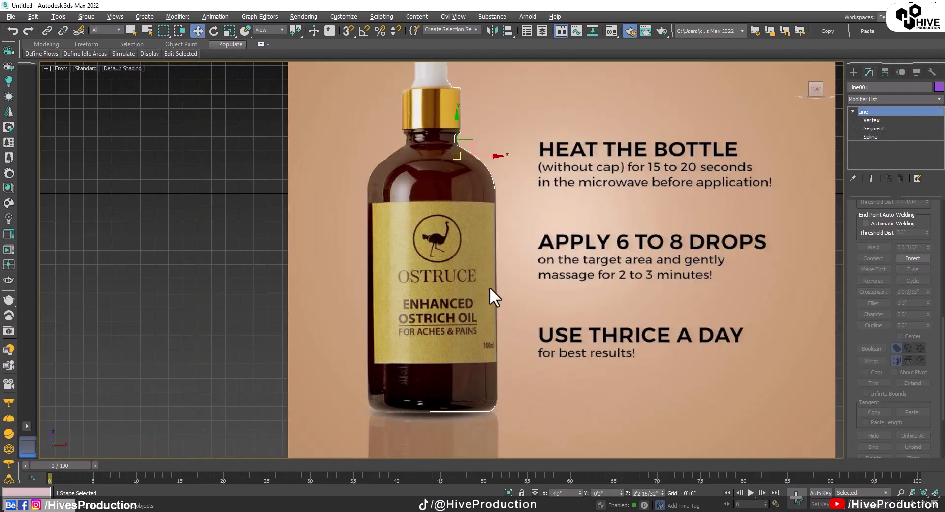
pyautogui.click(877, 100)
pyautogui.scroll(-2, 896, 296)
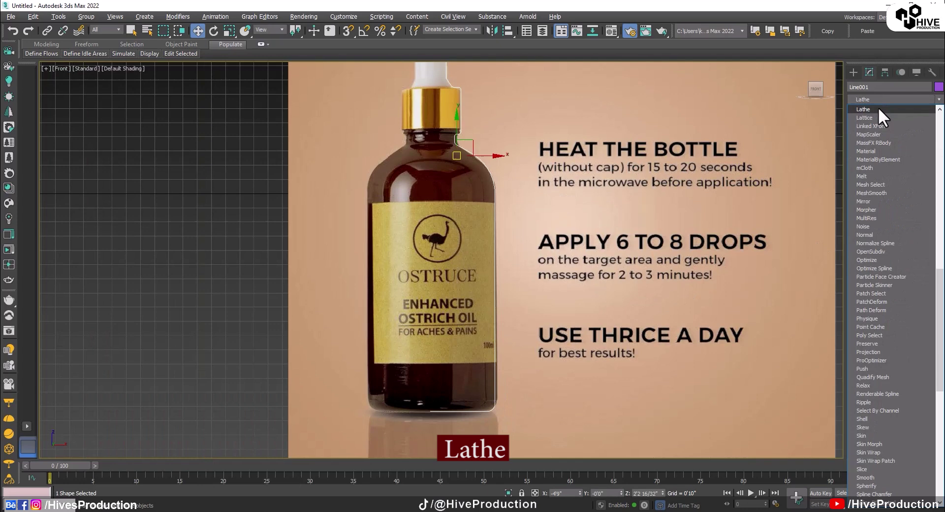
pyautogui.click(903, 309)
pyautogui.click(871, 329)
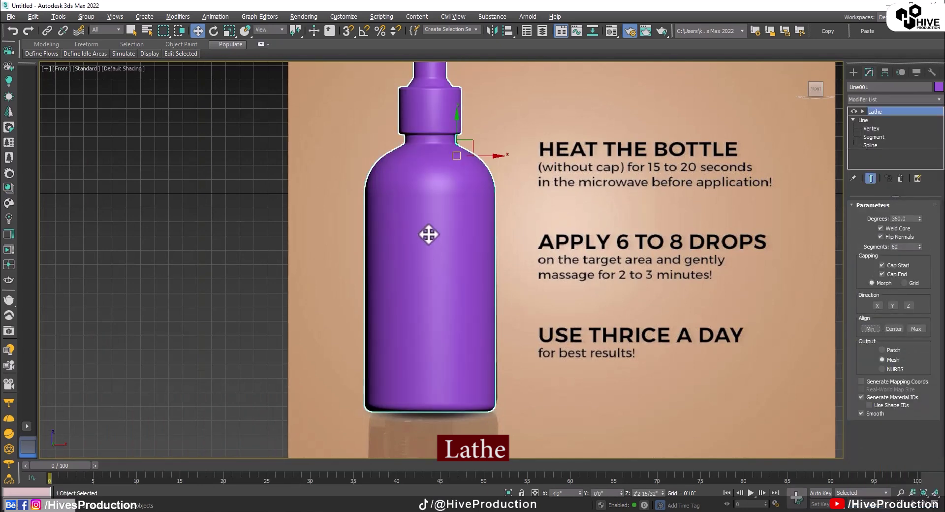
# Step: Move the lathed dropper bottle off the reference image, leaving a small gap beside it
pyautogui.scroll(-2, 462, 275)
pyautogui.moveTo(472, 254); pyautogui.dragTo(295, 256)
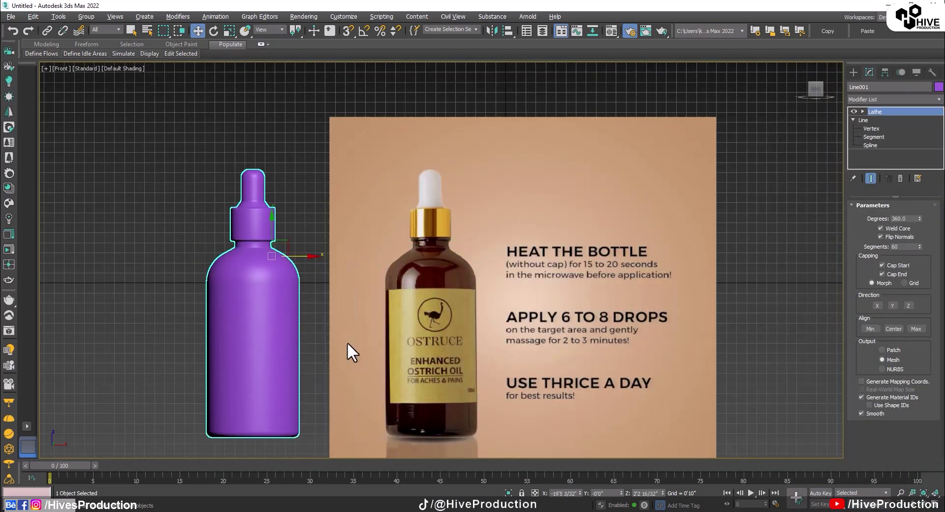
pyautogui.moveTo(412, 302); pyautogui.dragTo(513, 257, button='middle')
pyautogui.click(407, 360)
pyautogui.scroll(2, 395, 278)
pyautogui.moveTo(396, 278); pyautogui.dragTo(450, 299, button='middle')
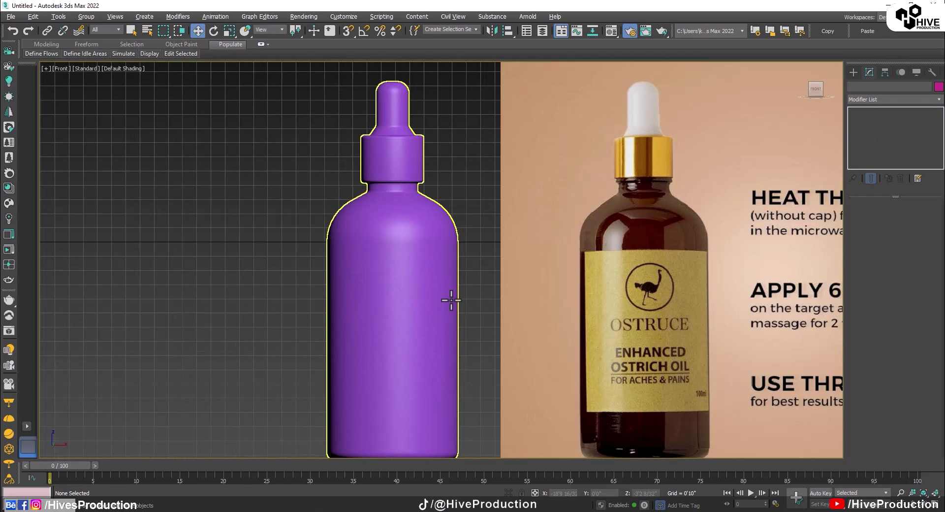
pyautogui.scroll(-3, 635, 280)
pyautogui.click(413, 333)
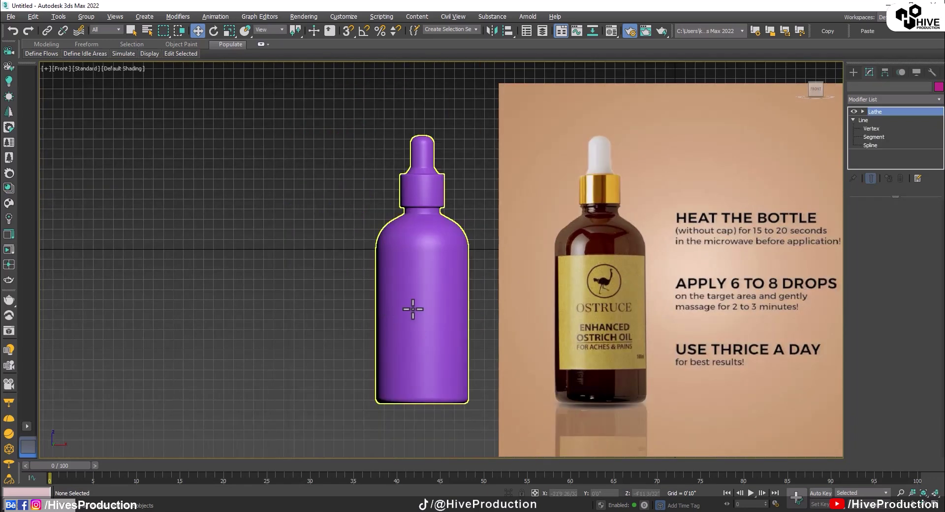
pyautogui.moveTo(472, 239); pyautogui.dragTo(446, 257)
pyautogui.click(504, 270)
# Step: Unfreeze all objects and replace the reference plane's diffuse bitmap with the Fine-Daily image from the Desktop
pyautogui.scroll(-4, 492, 295)
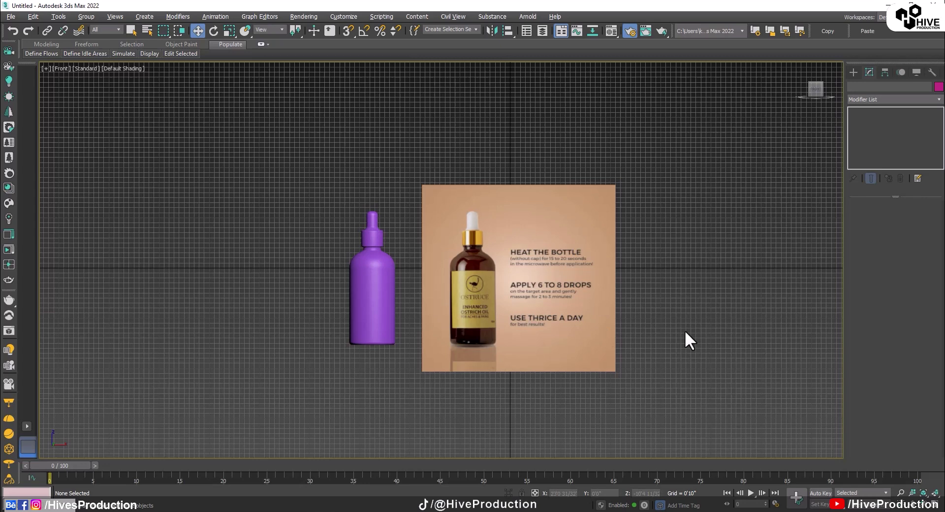
pyautogui.rightClick(738, 269)
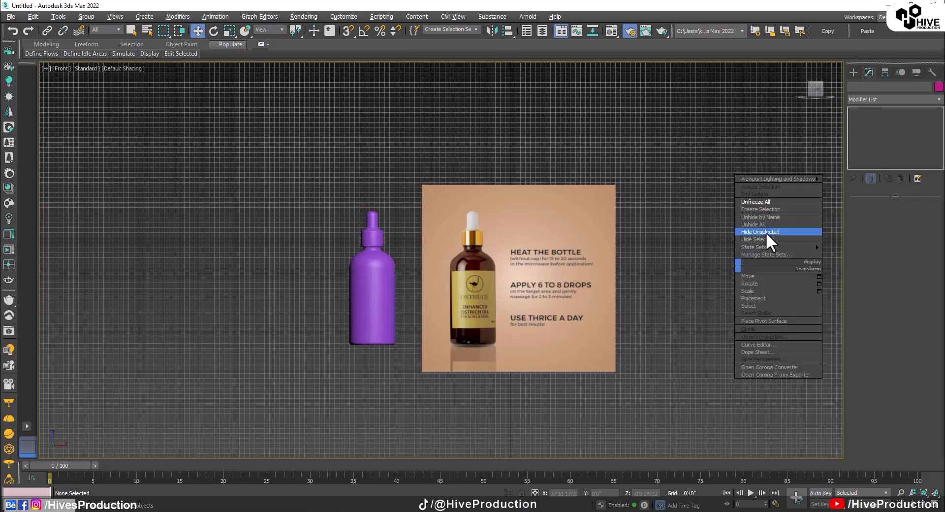
pyautogui.click(756, 202)
pyautogui.click(542, 266)
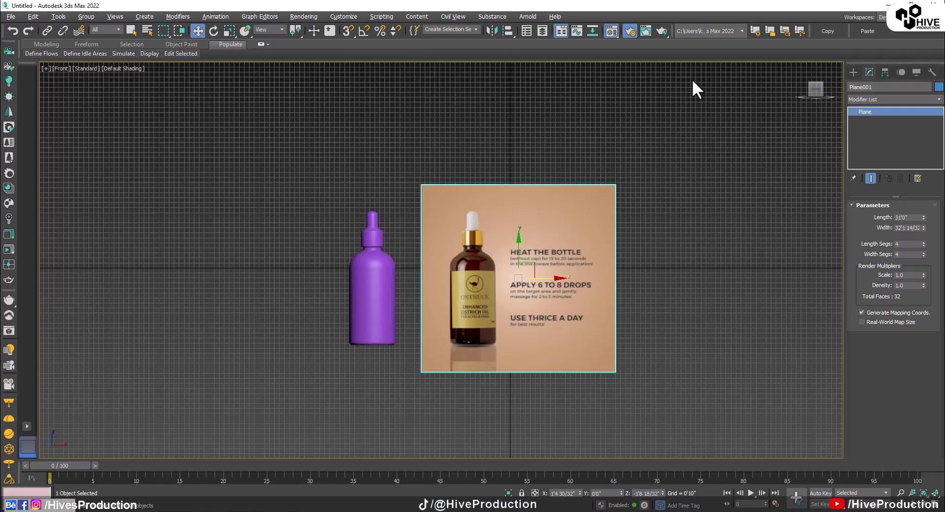
pyautogui.press('m')
pyautogui.click(826, 344)
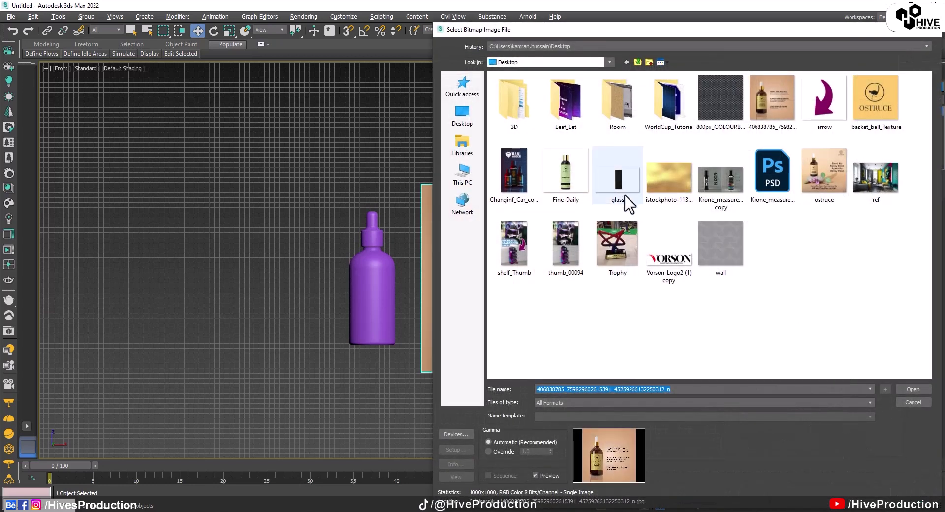
pyautogui.doubleClick(571, 184)
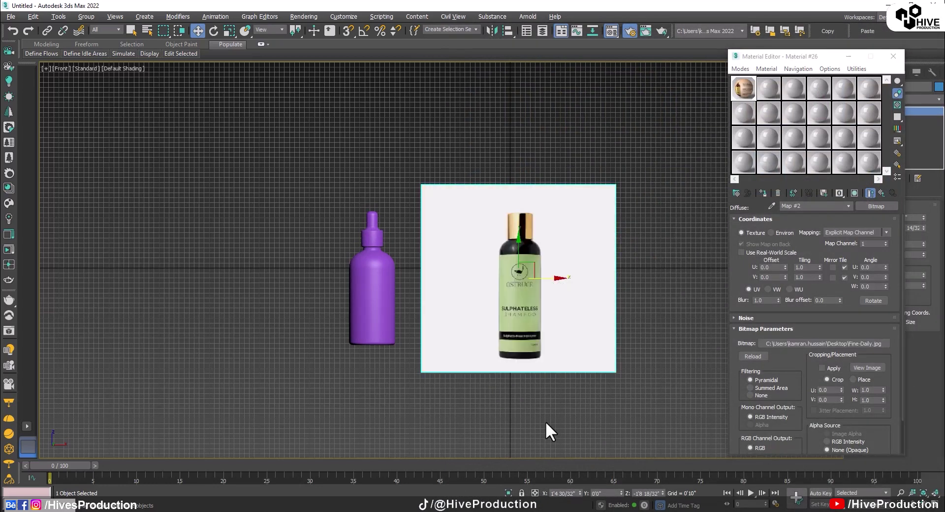
# Step: Close the Material Editor and freeze the reference plane
pyautogui.click(545, 421)
pyautogui.scroll(2, 524, 297)
pyautogui.click(524, 297)
pyautogui.click(892, 56)
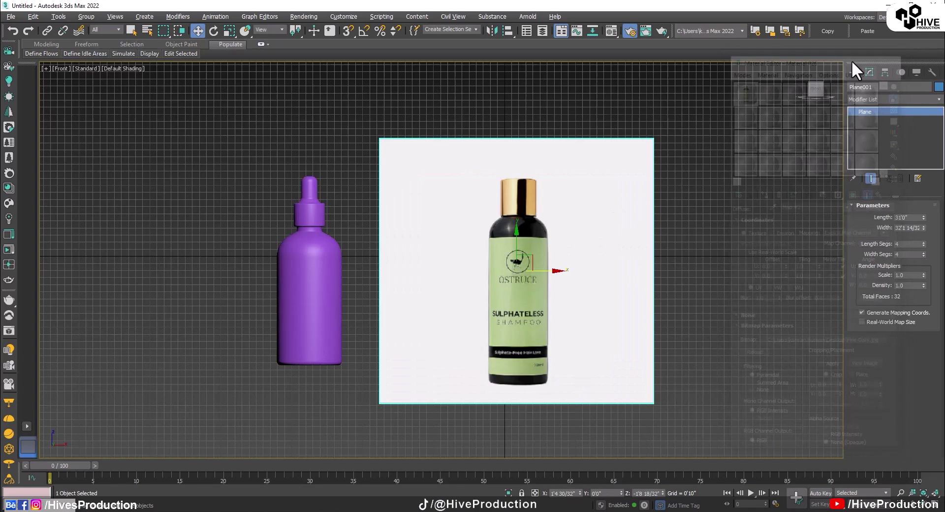
pyautogui.rightClick(548, 207)
pyautogui.click(574, 142)
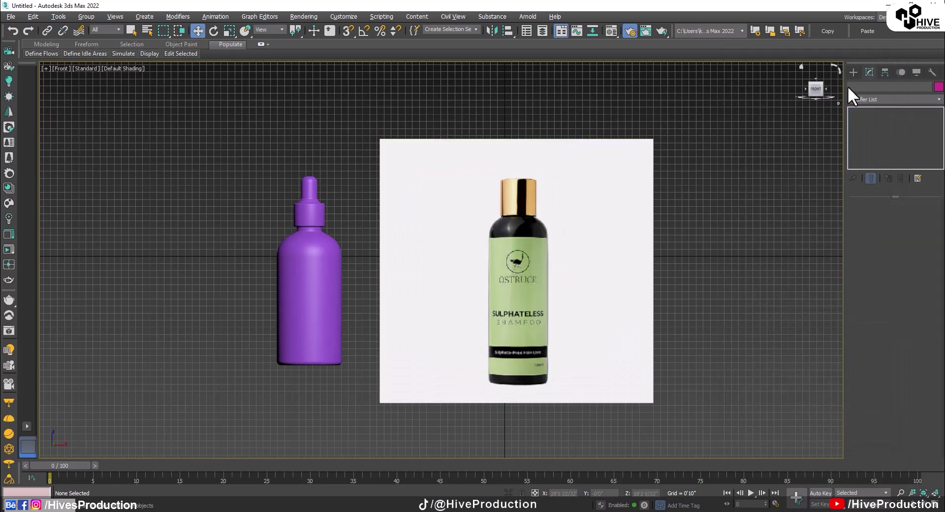
# Step: Trace the shampoo bottle's half profile with a Line from beneath the gold cap, outward, down the side and in to the base centre
pyautogui.click(853, 72)
pyautogui.click(870, 148)
pyautogui.scroll(5, 543, 221)
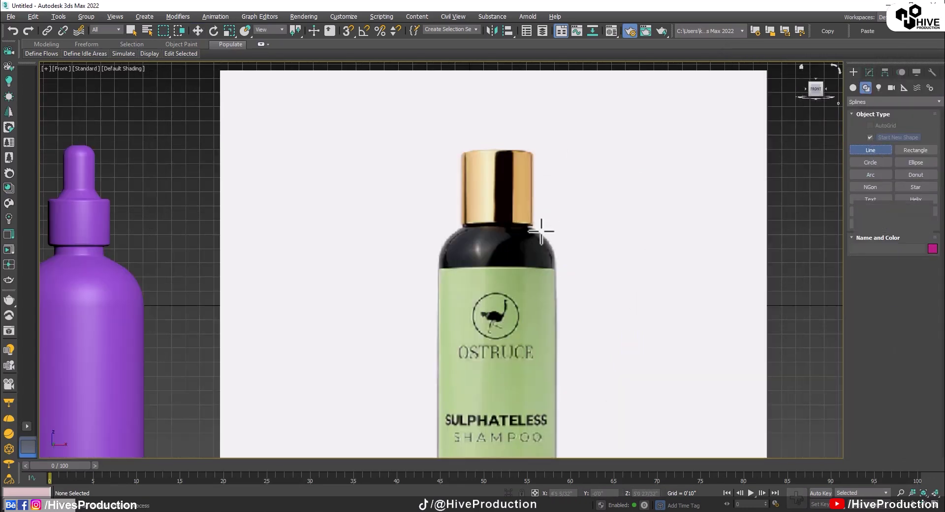
pyautogui.click(489, 148)
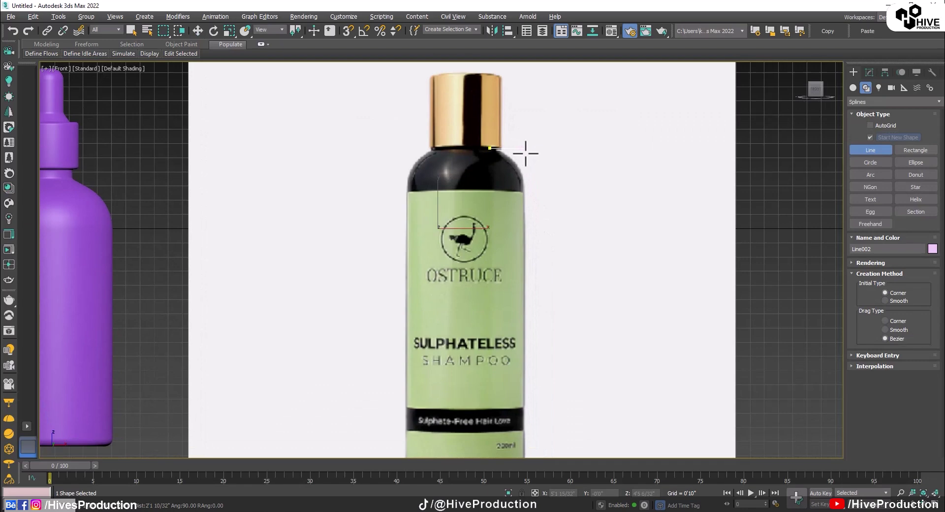
pyautogui.scroll(-3, 526, 331)
pyautogui.moveTo(526, 331); pyautogui.dragTo(543, 244, button='middle')
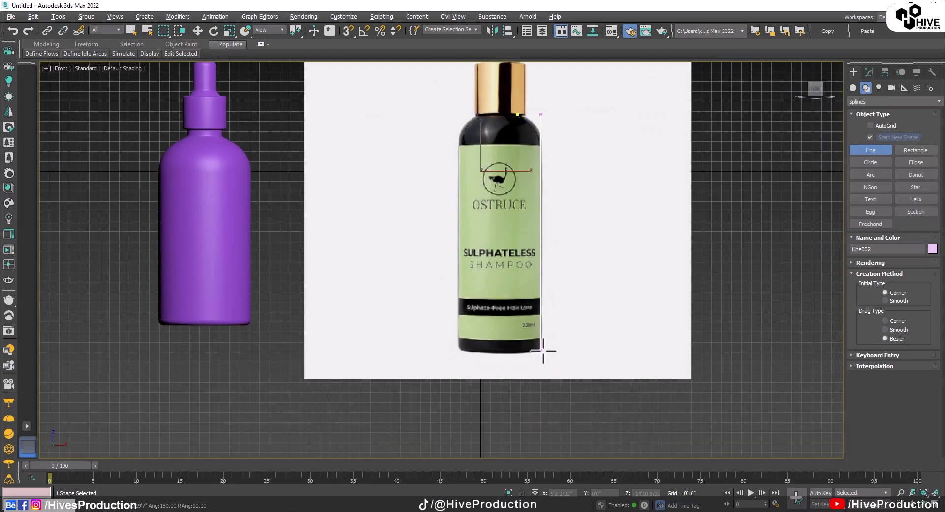
pyautogui.click(542, 352)
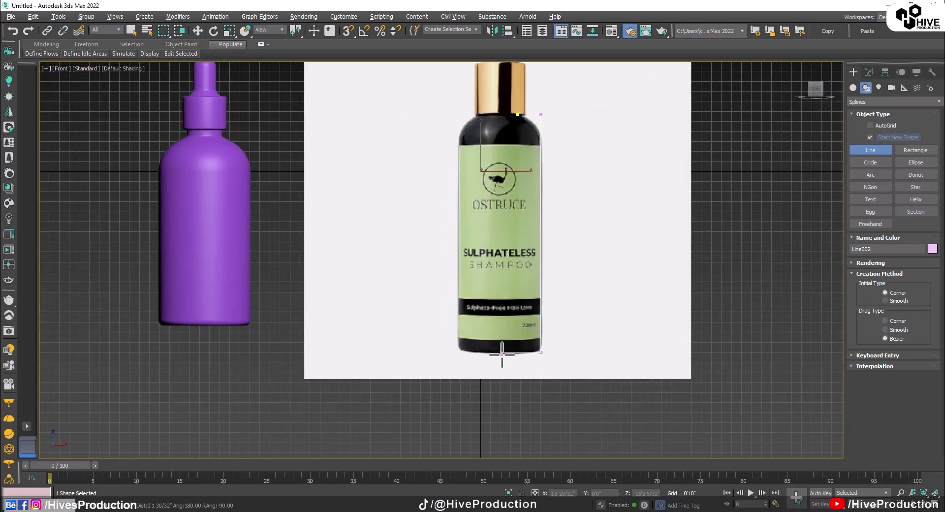
pyautogui.click(502, 354)
pyautogui.rightClick(503, 354)
# Step: Fillet the shampoo profile's lower outer corner slightly and its shoulder vertex with a large radius
pyautogui.scroll(3, 547, 365)
pyautogui.press('1')
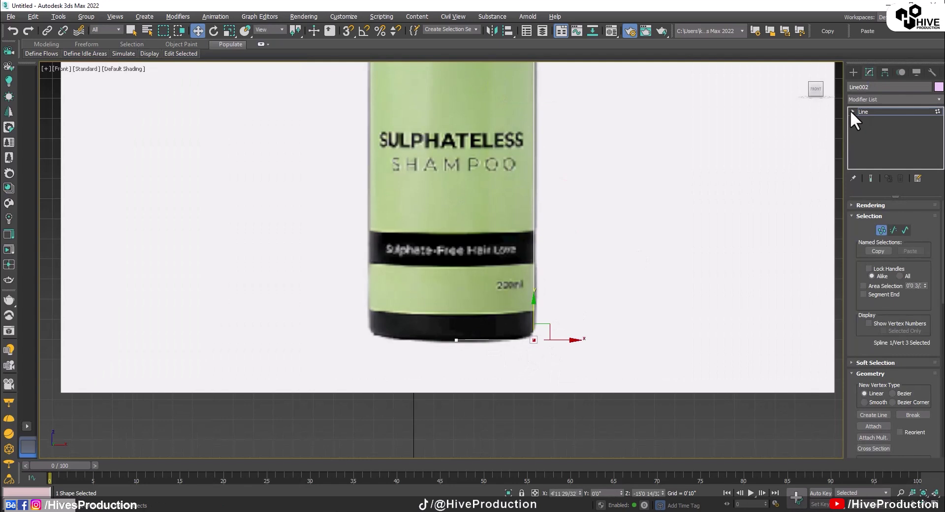
pyautogui.click(853, 112)
pyautogui.click(870, 121)
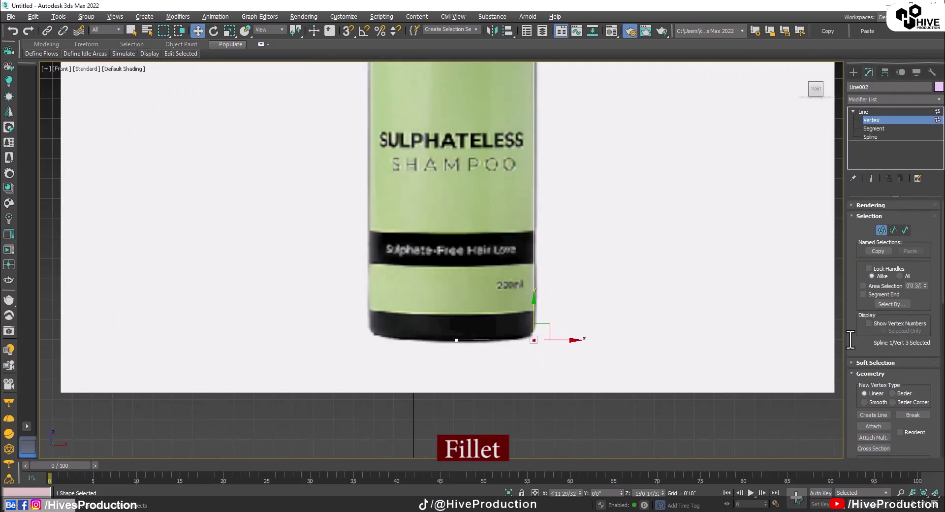
pyautogui.scroll(-10, 854, 328)
pyautogui.click(875, 365)
pyautogui.moveTo(534, 339); pyautogui.dragTo(513, 211)
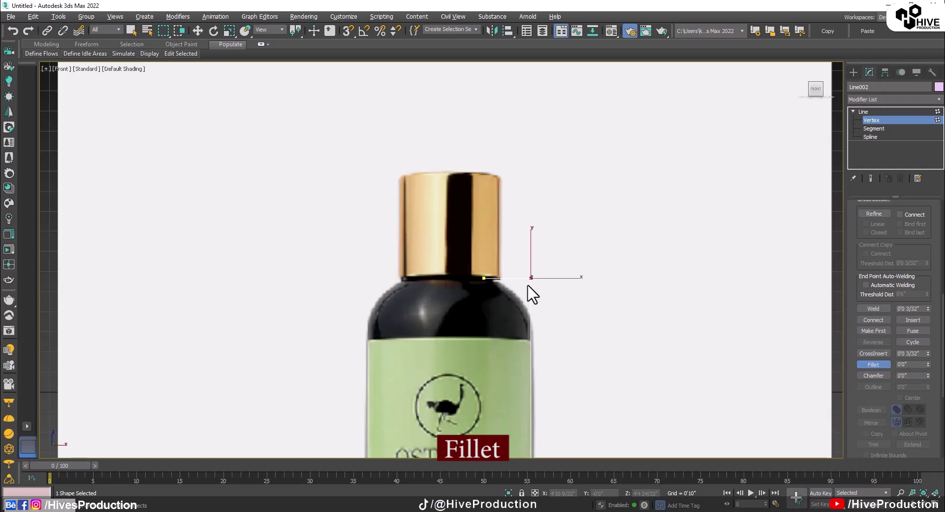
pyautogui.moveTo(526, 238); pyautogui.dragTo(522, 221)
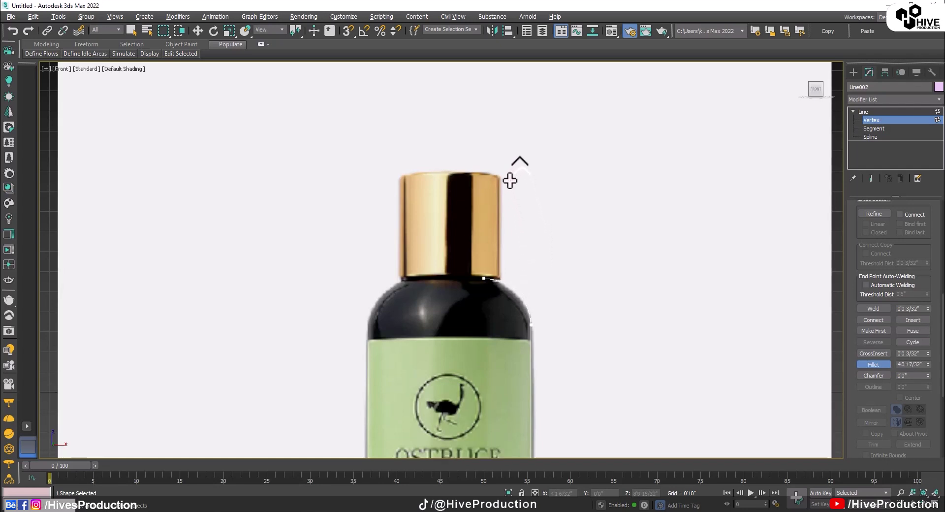
# Step: Refine the shoulder curve by lowering its side vertex about 0'5" and shifting the end vertex beneath the cap slightly outward
pyautogui.press('w')
pyautogui.click(531, 324)
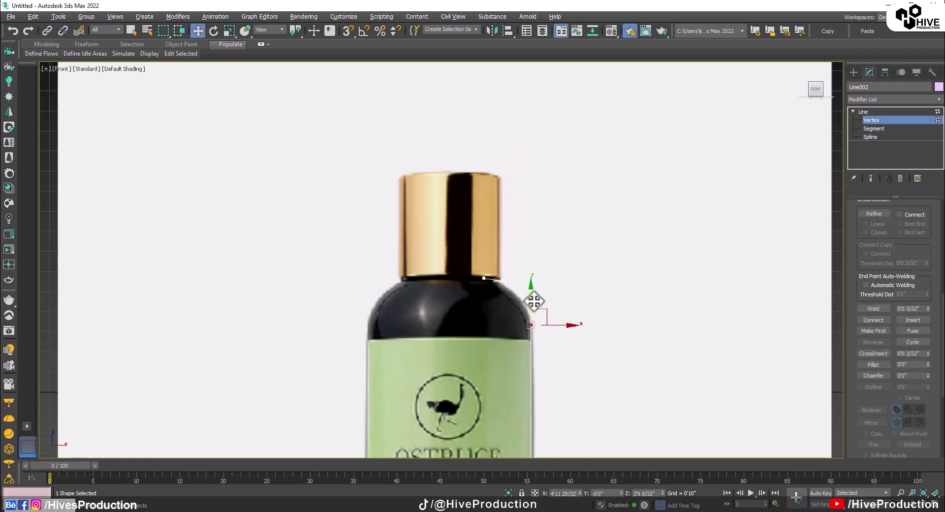
pyautogui.moveTo(535, 296); pyautogui.dragTo(537, 303)
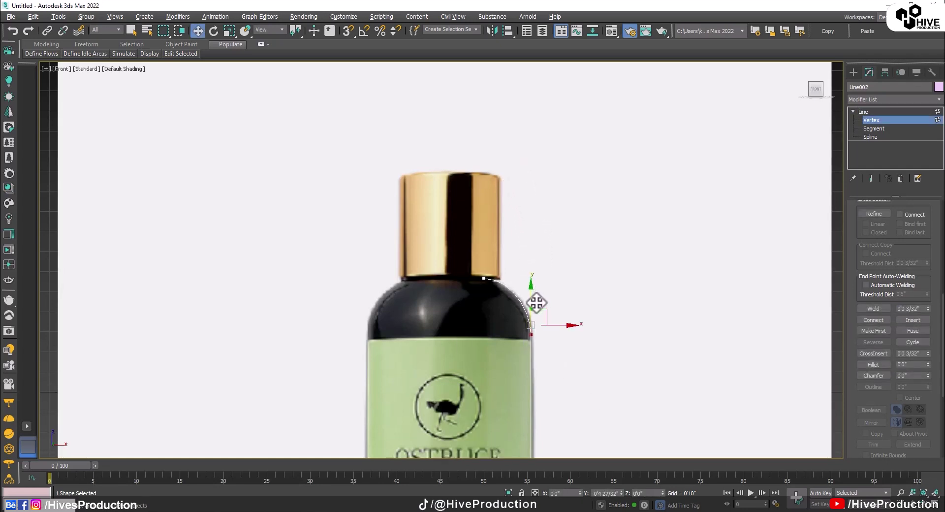
pyautogui.click(484, 279)
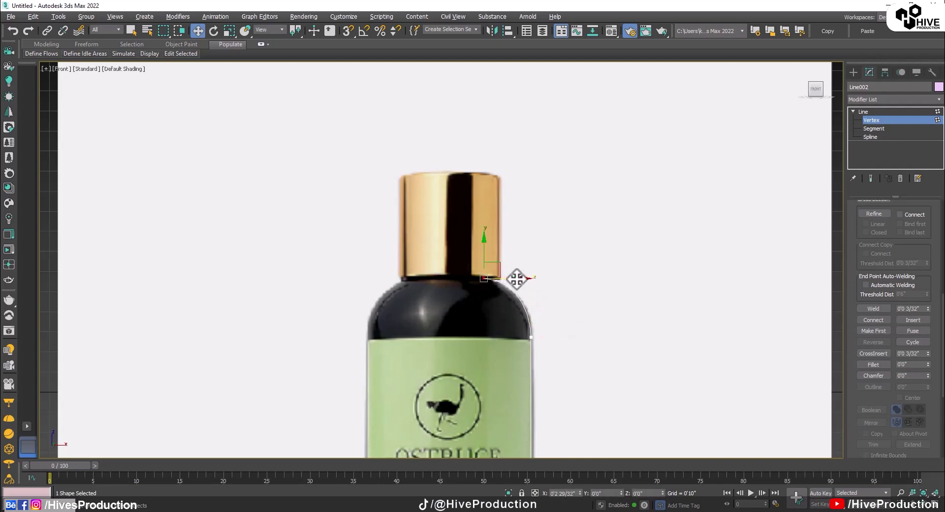
pyautogui.click(865, 112)
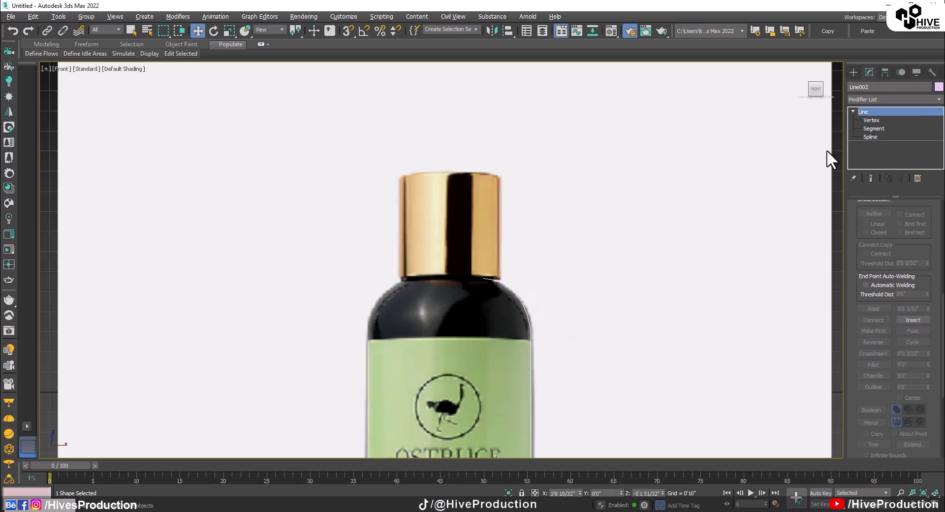
# Step: Apply a Lathe modifier to the shampoo bottle profile and align its axis to Min
pyautogui.click(893, 99)
pyautogui.press('l')
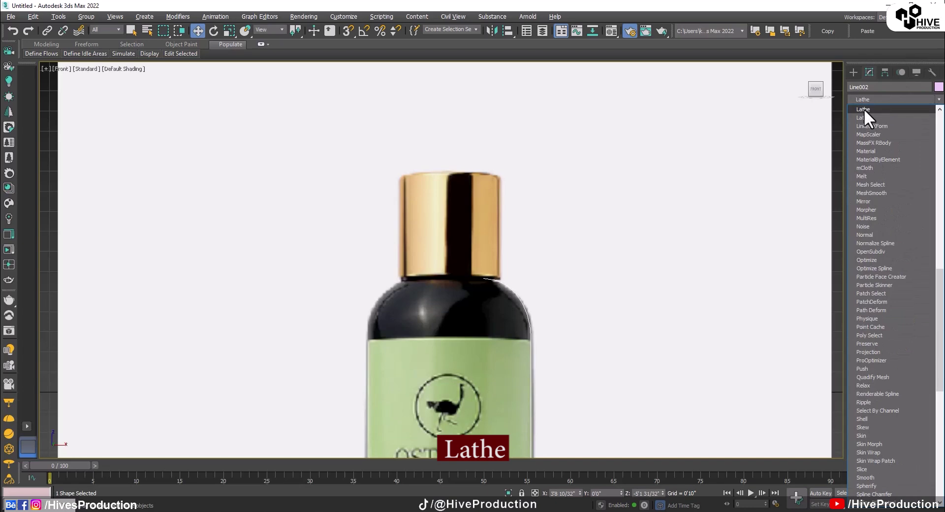
pyautogui.click(864, 109)
pyautogui.moveTo(650, 301); pyautogui.dragTo(631, 244, button='middle')
pyautogui.scroll(-2, 631, 243)
pyautogui.click(870, 329)
pyautogui.moveTo(601, 331); pyautogui.dragTo(636, 240, button='middle')
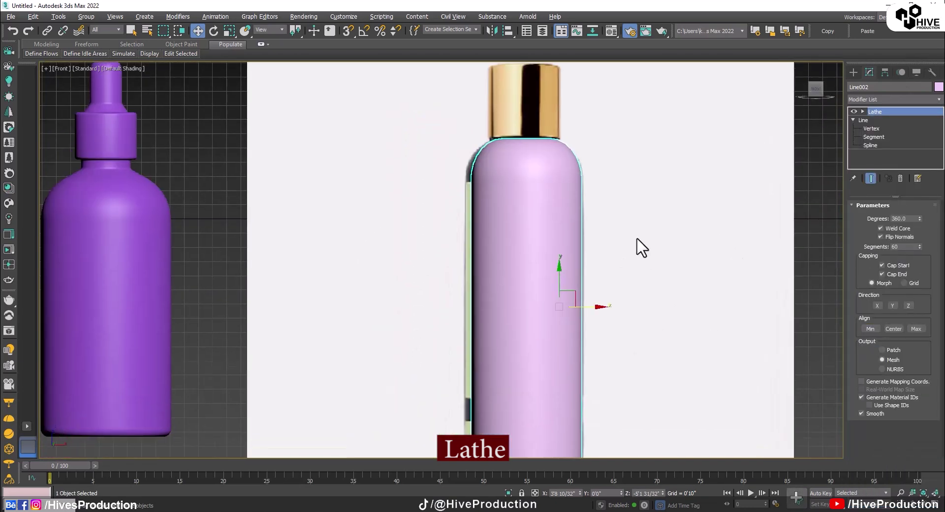
# Step: Move the shampoo profile's base end vertex about 0'2" inward and realign the Lathe axis to Min
pyautogui.click(871, 128)
pyautogui.scroll(-3, 555, 217)
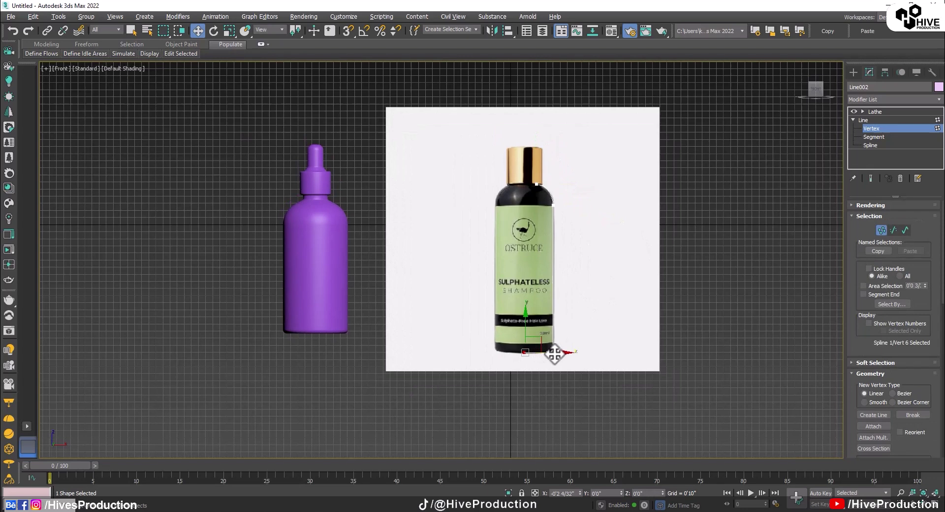
pyautogui.click(873, 110)
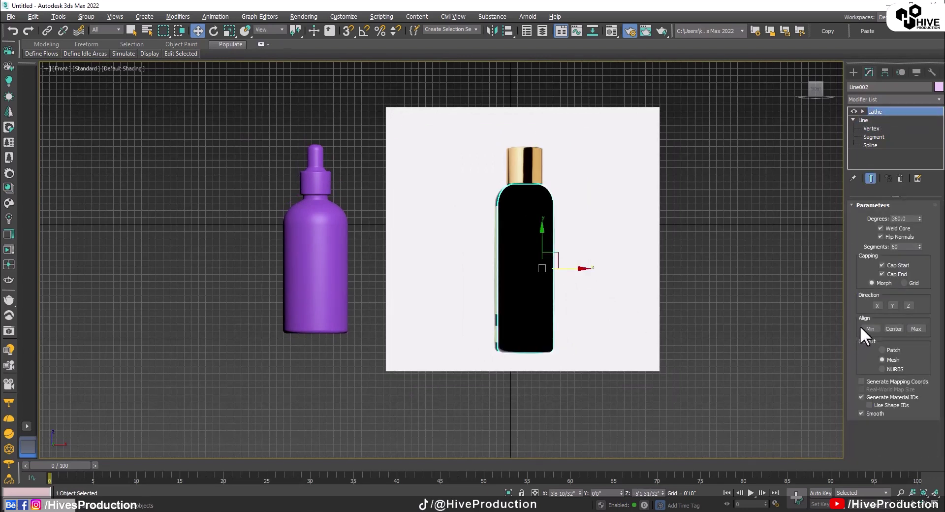
pyautogui.click(866, 328)
# Step: Move the lathed shampoo bottle off the reference image to the far side of the dropper bottle
pyautogui.scroll(5, 563, 232)
pyautogui.scroll(-3, 482, 340)
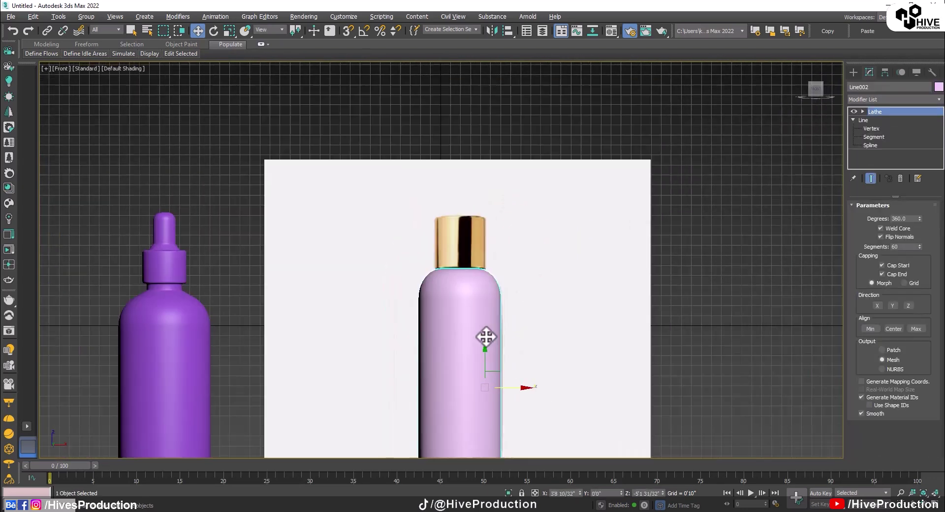
pyautogui.scroll(-4, 486, 338)
pyautogui.moveTo(504, 363); pyautogui.dragTo(283, 327)
# Step: Create a ChamferCyl centred on the shampoo bottle's opening in the Top view, radius about 1'7", height about 2'6", fillet about 0'0 19/32"
pyautogui.click(854, 72)
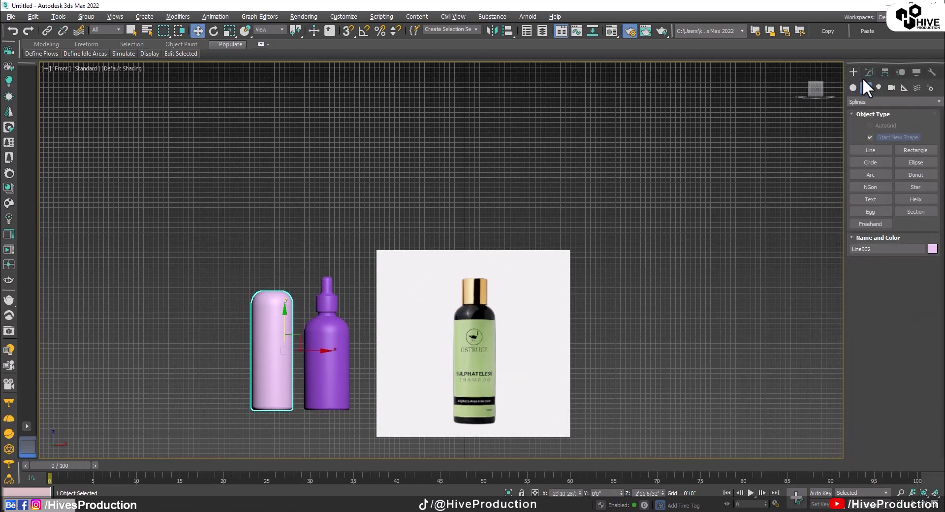
pyautogui.click(853, 88)
pyautogui.click(870, 162)
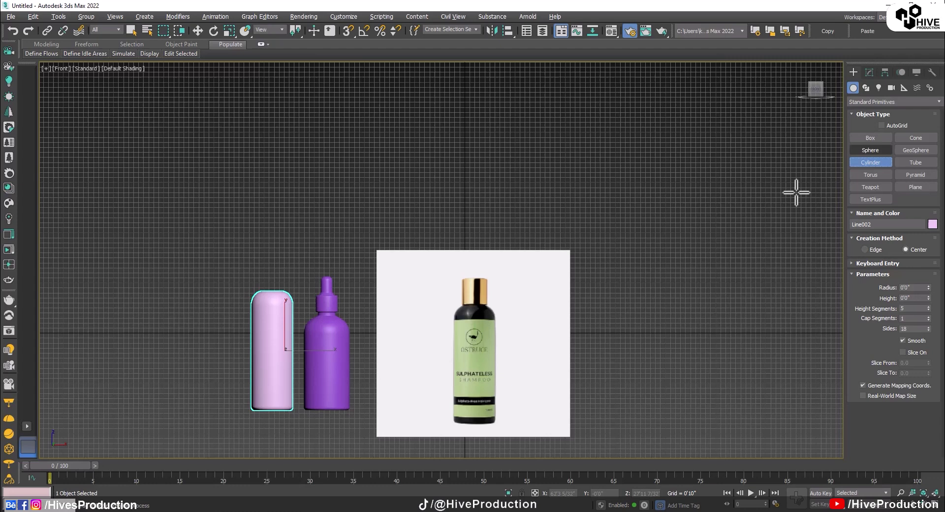
pyautogui.click(858, 102)
pyautogui.click(864, 125)
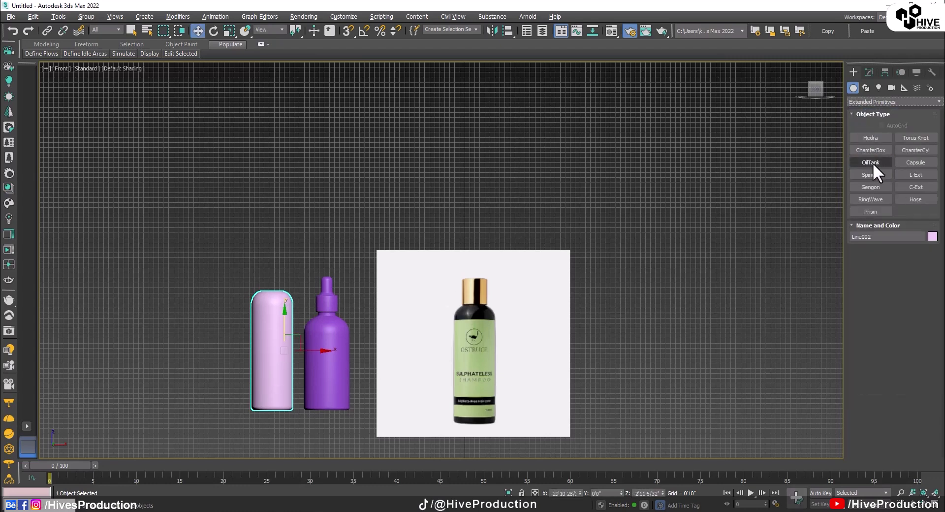
pyautogui.click(916, 150)
pyautogui.press('t')
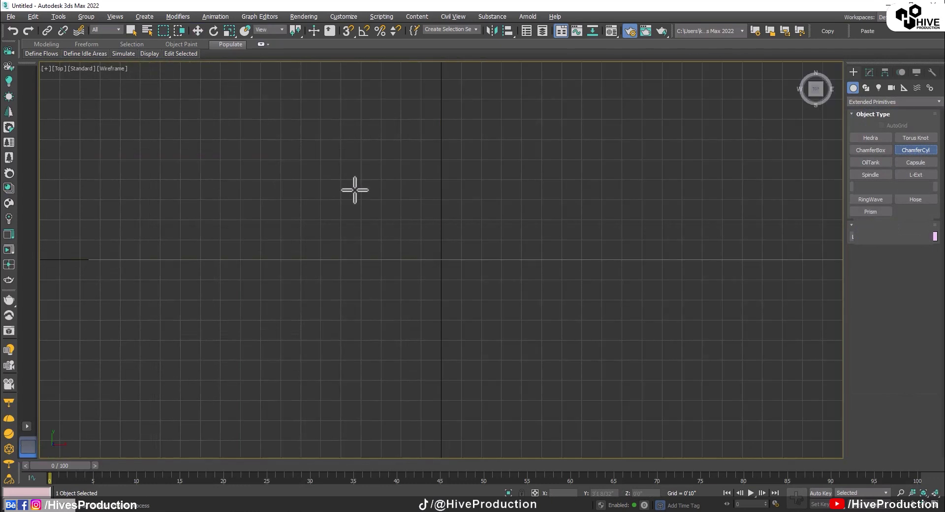
pyautogui.press('z')
pyautogui.scroll(-5, 379, 241)
pyautogui.scroll(5, 404, 255)
pyautogui.moveTo(403, 256); pyautogui.dragTo(447, 308, button='middle')
pyautogui.press('F3')
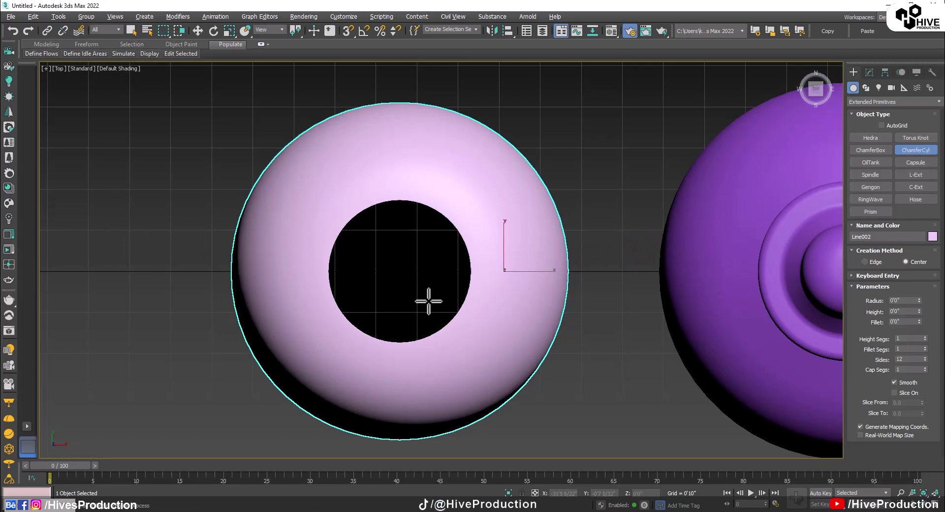
pyautogui.press('F3')
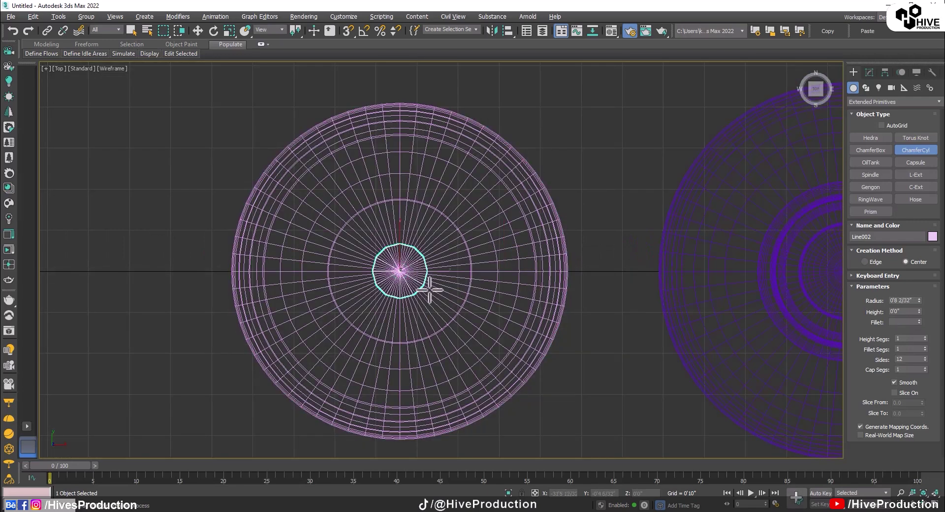
pyautogui.moveTo(429, 291); pyautogui.dragTo(466, 313)
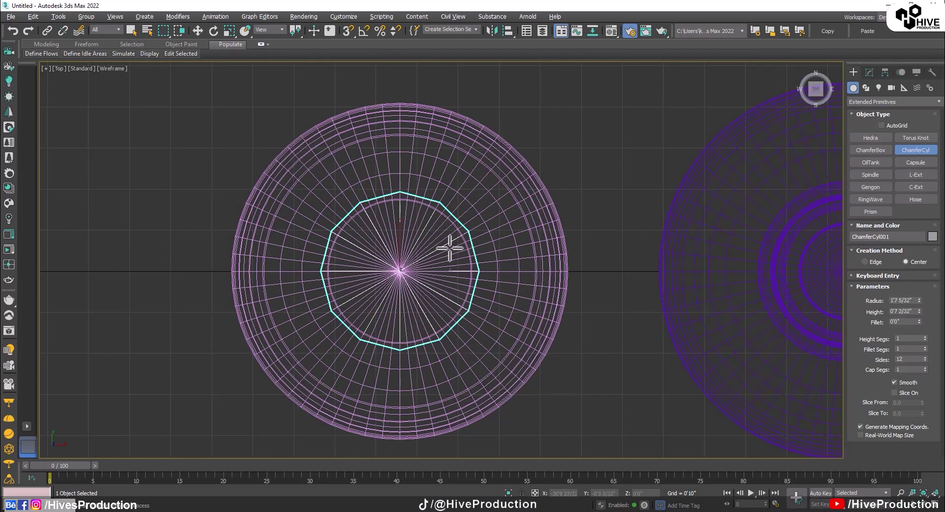
# Step: Raise the chamfer cylinder onto the top of the shampoo bottle in the Front view
pyautogui.hotkey('alt', 'w')
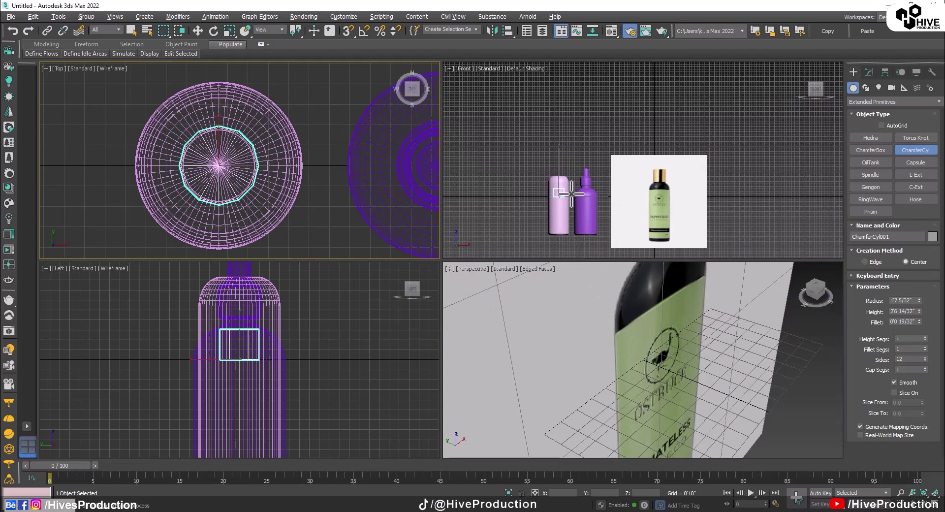
pyautogui.scroll(5, 571, 194)
pyautogui.press('w')
pyautogui.moveTo(531, 181); pyautogui.dragTo(530, 129)
pyautogui.scroll(3, 547, 146)
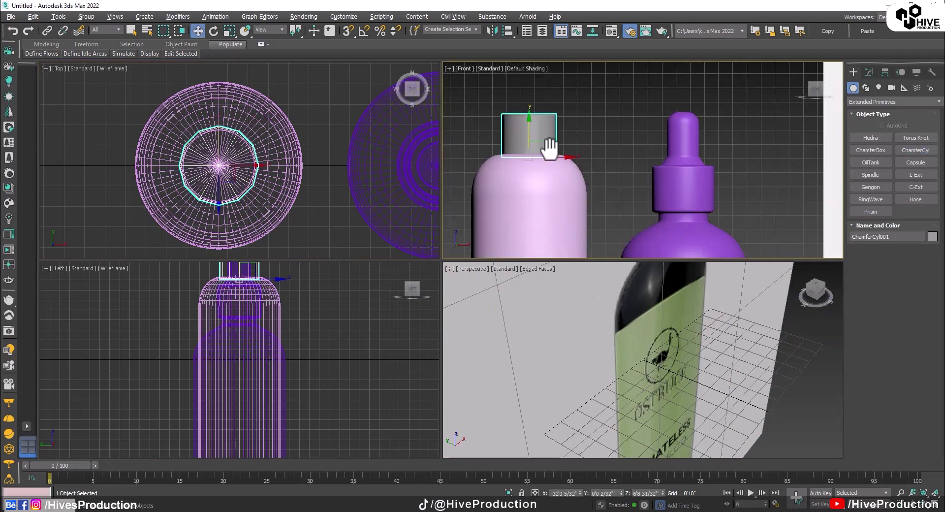
# Step: Move the chamfer cylinder across to the reference image and centre it horizontally over the gold cap
pyautogui.moveTo(550, 148); pyautogui.dragTo(498, 159, button='middle')
pyautogui.scroll(-3, 498, 160)
pyautogui.moveTo(503, 164); pyautogui.dragTo(786, 192)
pyautogui.hotkey('alt', 'w')
pyautogui.moveTo(698, 244); pyautogui.dragTo(536, 250, button='middle')
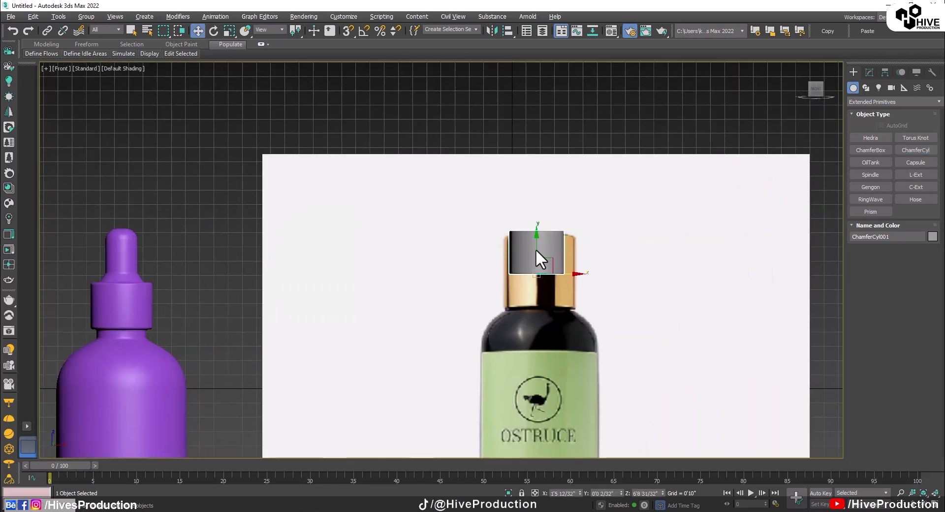
pyautogui.scroll(2, 536, 251)
pyautogui.moveTo(563, 284); pyautogui.dragTo(572, 285)
# Step: Set the chamfer cylinder's radius to 2'0 17/32" and height to 4'8 29/32", with its bottom lowered to the reference cap's base
pyautogui.click(869, 73)
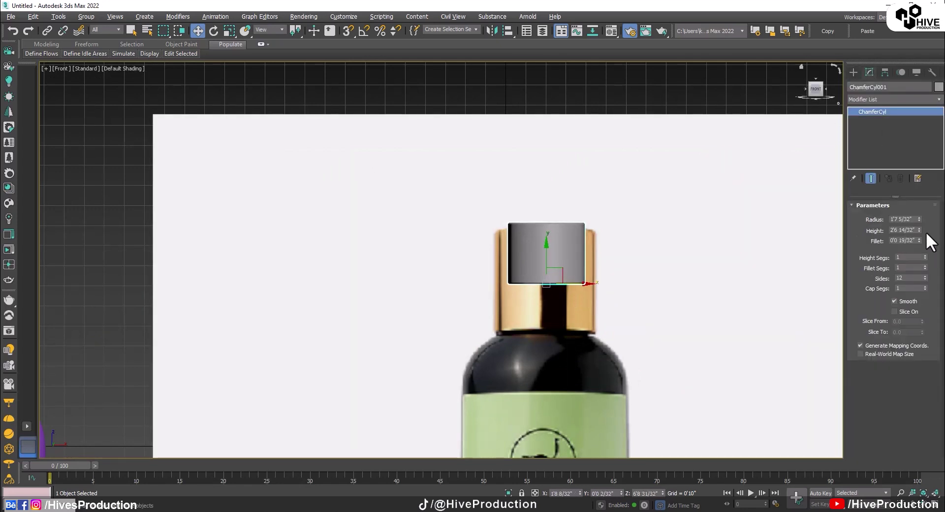
pyautogui.moveTo(919, 218); pyautogui.dragTo(918, 197)
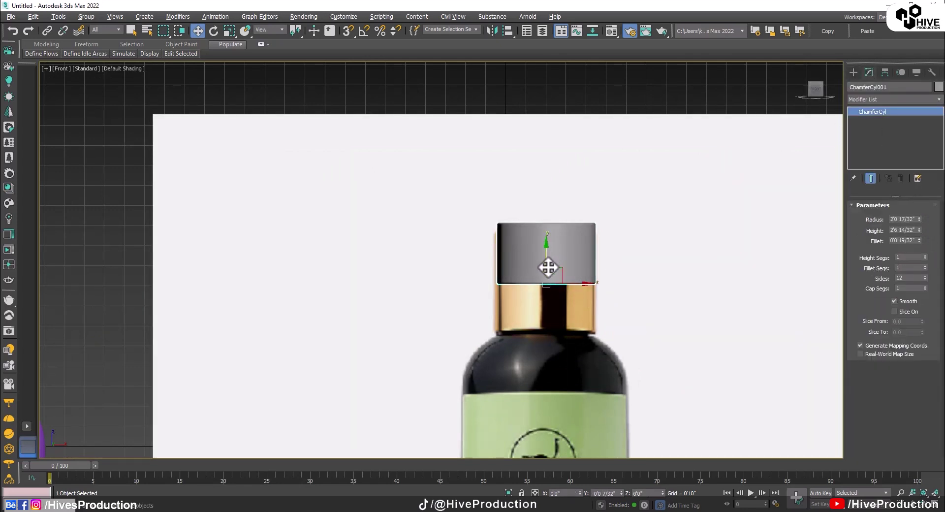
pyautogui.moveTo(548, 267); pyautogui.dragTo(548, 320)
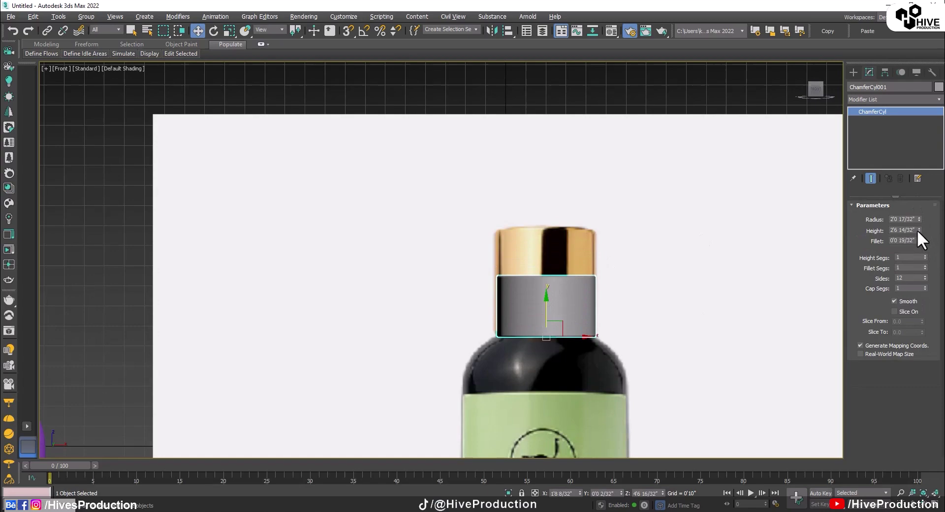
pyautogui.moveTo(918, 229); pyautogui.dragTo(911, 186)
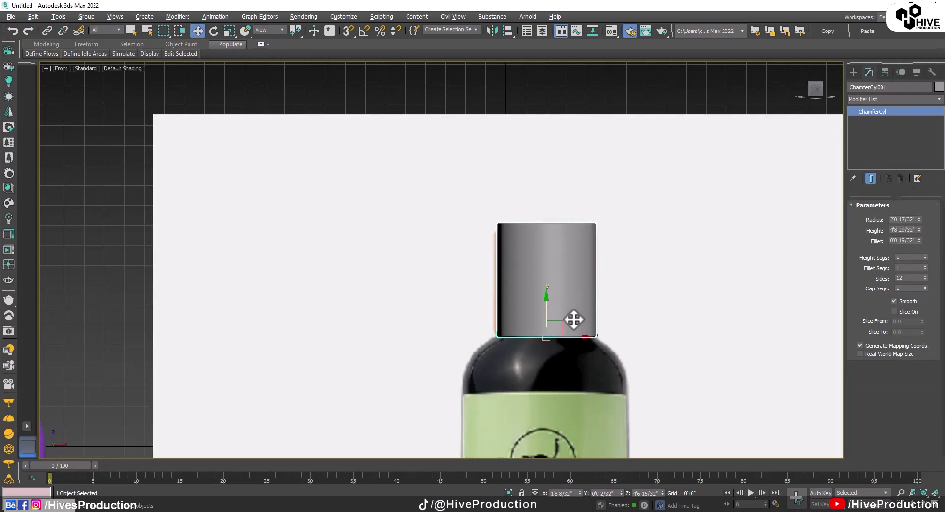
# Step: Centre the cap over the shampoo bottle in the Top view and set its sides to 60
pyautogui.hotkey('alt', 'w')
pyautogui.middleClick(332, 215)
pyautogui.hotkey('alt', 'w')
pyautogui.scroll(-10, 495, 241)
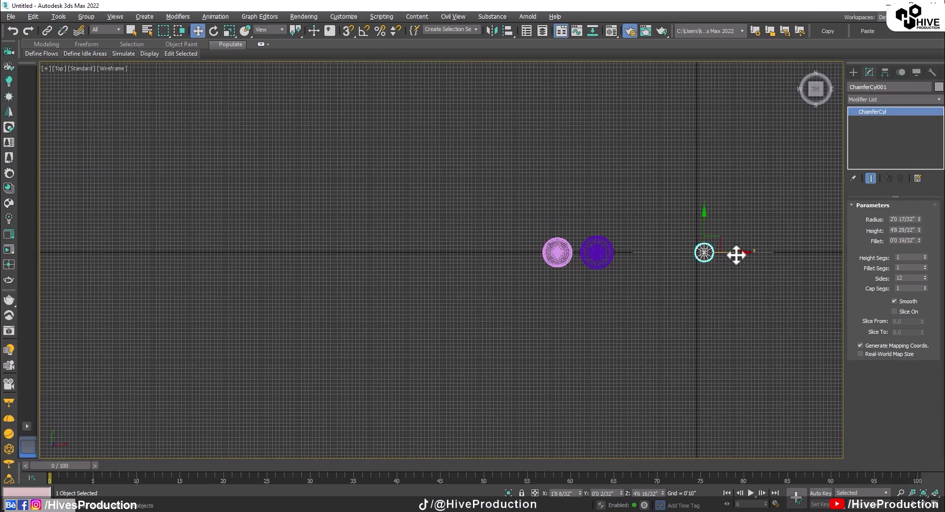
pyautogui.moveTo(736, 254); pyautogui.dragTo(602, 256)
pyautogui.scroll(12, 601, 255)
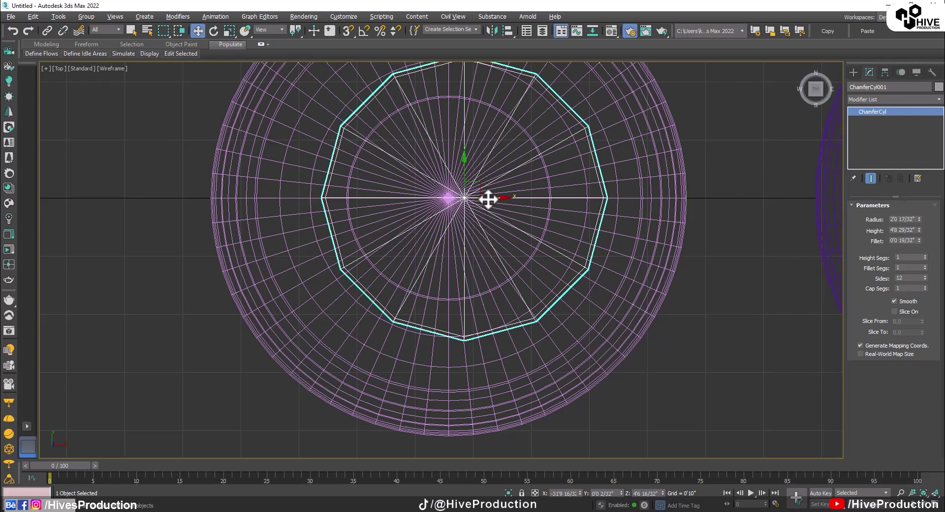
pyautogui.moveTo(488, 199); pyautogui.dragTo(477, 199)
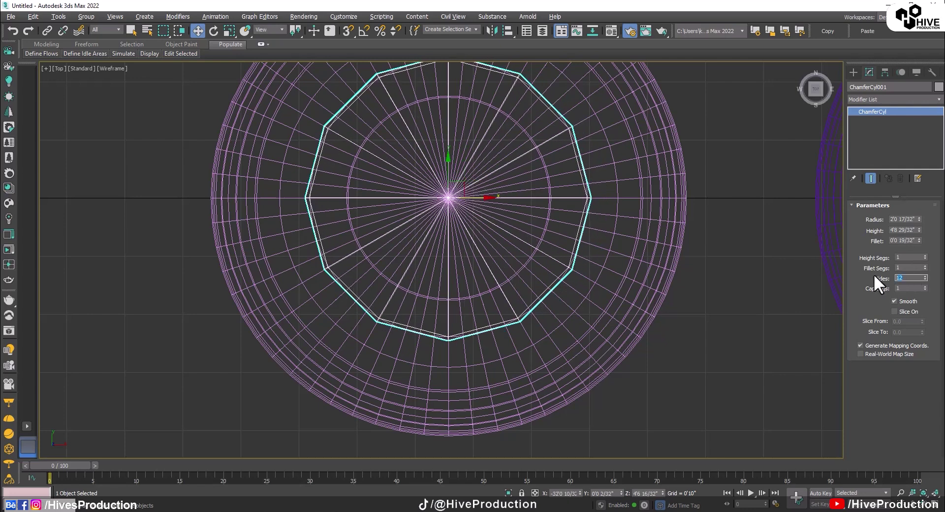
pyautogui.press('Return')
pyautogui.click(692, 377)
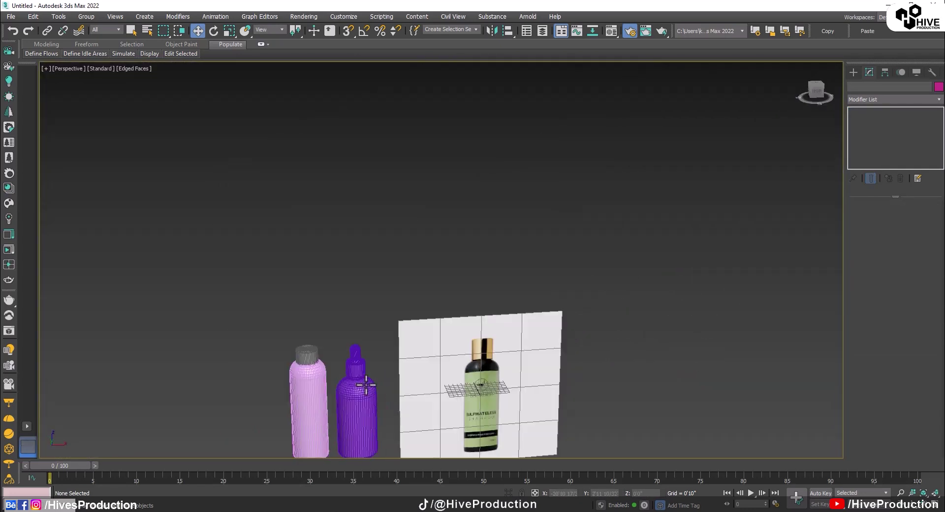
# Step: Raise the cap in the Front view until its bottom edge rests on top of the shampoo bottle's shoulder
pyautogui.scroll(5, 374, 374)
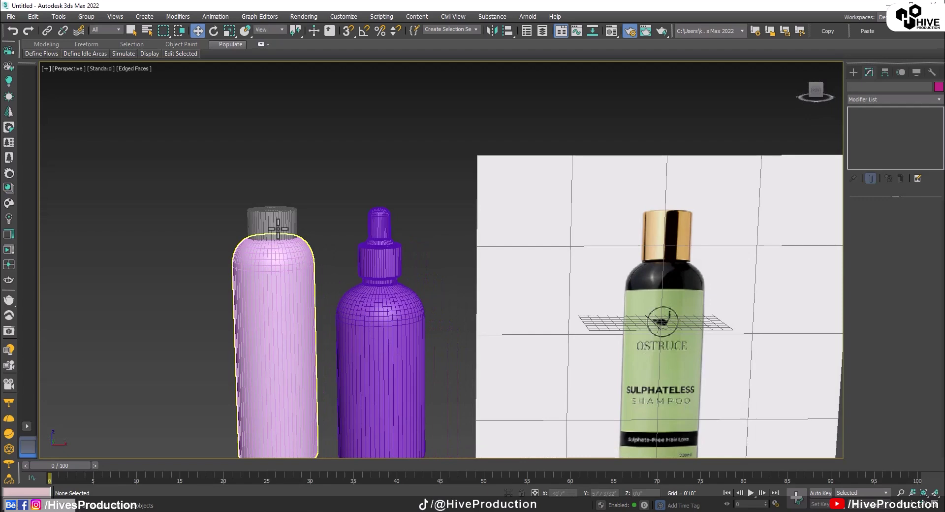
pyautogui.click(272, 232)
pyautogui.press('f')
pyautogui.press('F3')
pyautogui.moveTo(453, 207); pyautogui.dragTo(668, 238, button='middle')
pyautogui.scroll(-2, 669, 239)
pyautogui.scroll(4, 434, 270)
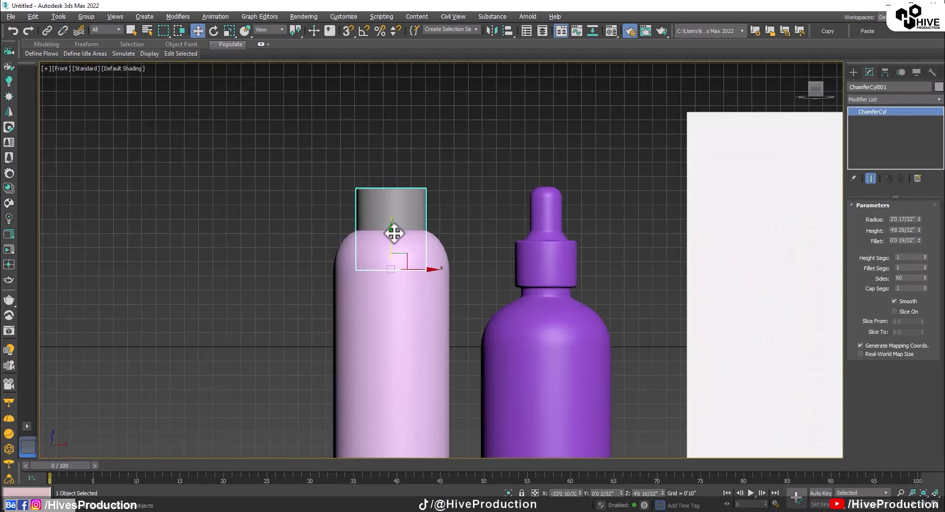
pyautogui.moveTo(391, 240)
pyautogui.mouseDown()
pyautogui.moveTo(389, 198)
pyautogui.moveTo(390, 205)
pyautogui.mouseUp()
pyautogui.click(459, 181)
# Step: Delete the shampoo reference image plane from the scene
pyautogui.scroll(-2, 483, 243)
pyautogui.moveTo(534, 249); pyautogui.dragTo(367, 205, button='middle')
pyautogui.scroll(-1, 367, 206)
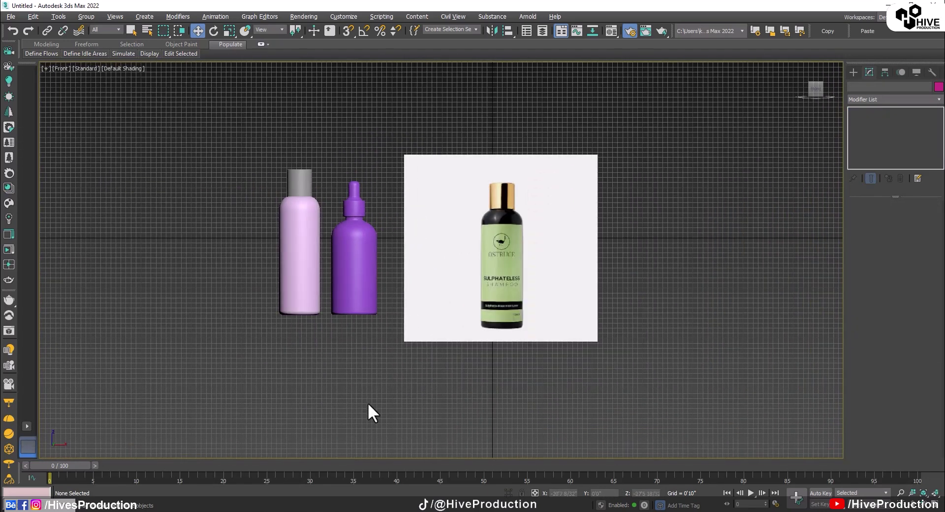
pyautogui.rightClick(674, 206)
pyautogui.click(701, 162)
pyautogui.click(512, 323)
pyautogui.press('Delete')
# Step: Move both bottles and the cap together to the centre of the grid
pyautogui.moveTo(419, 148); pyautogui.dragTo(197, 294)
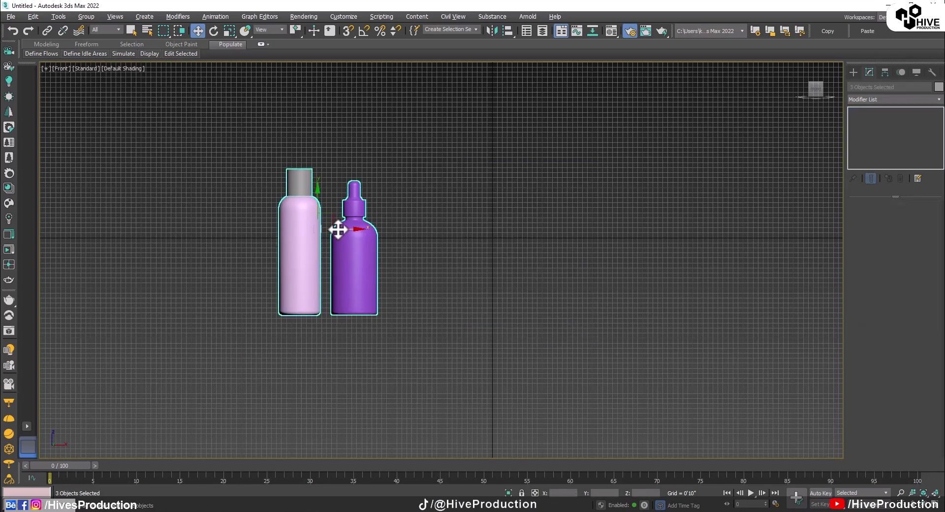
pyautogui.moveTo(337, 229); pyautogui.dragTo(506, 236)
pyautogui.click(591, 295)
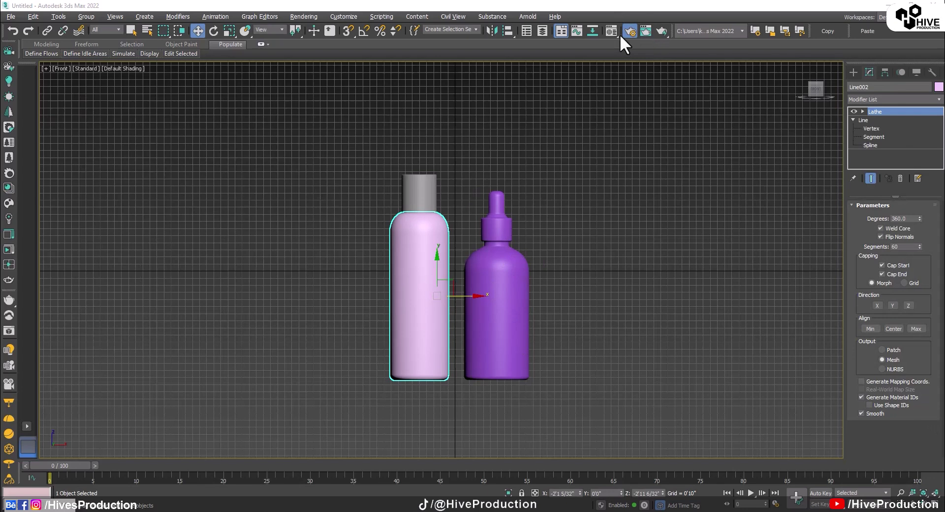
# Step: Create a VRayMtl material in the second slot of the Material Editor
pyautogui.click(610, 29)
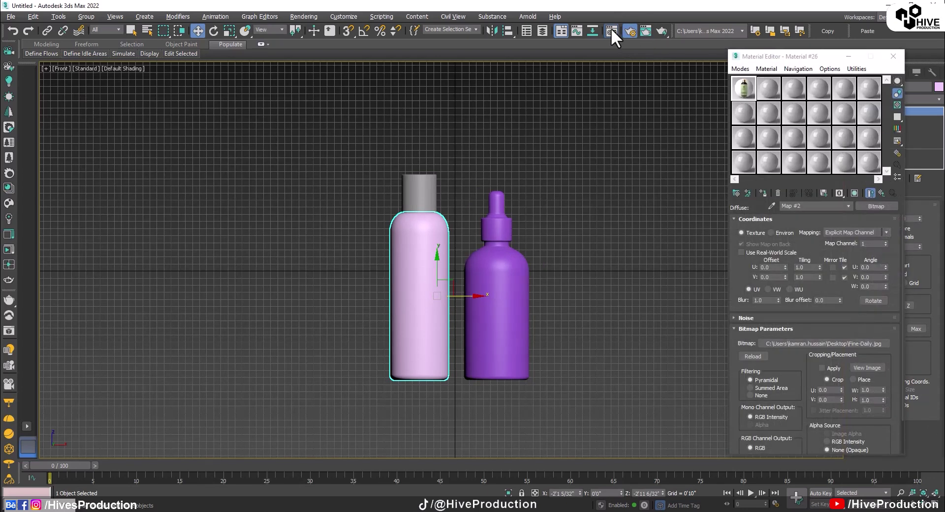
pyautogui.click(769, 89)
pyautogui.click(737, 194)
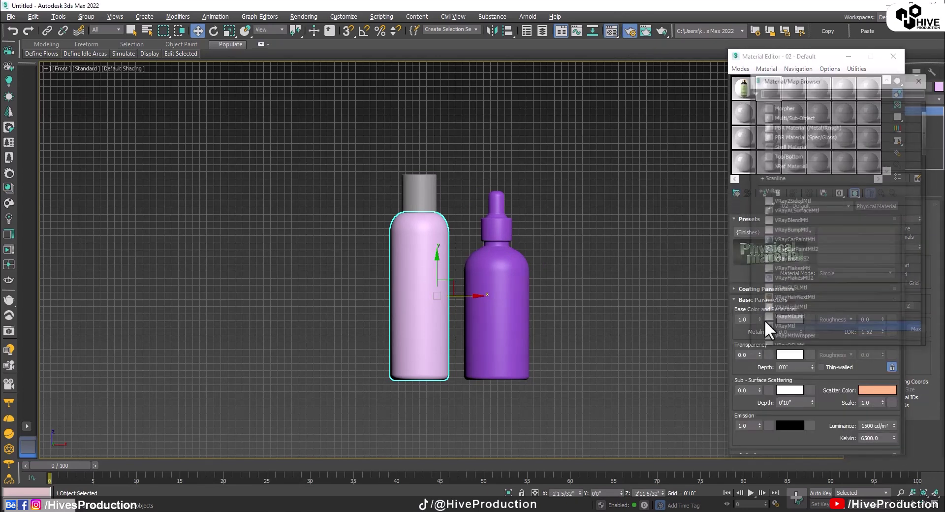
pyautogui.doubleClick(786, 327)
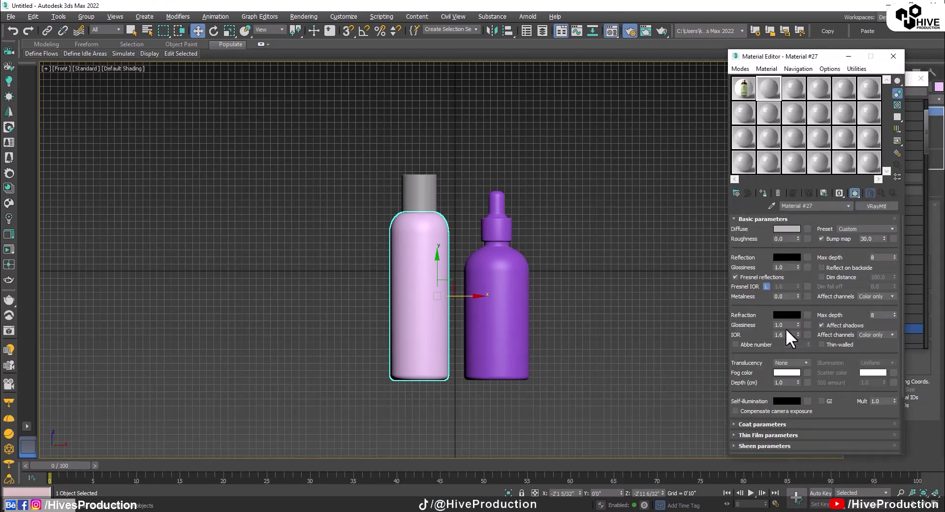
# Step: Load a golden-brown texture bitmap as the VRayMtl's diffuse map and return to the material's basic parameters
pyautogui.click(804, 226)
pyautogui.press('Escape')
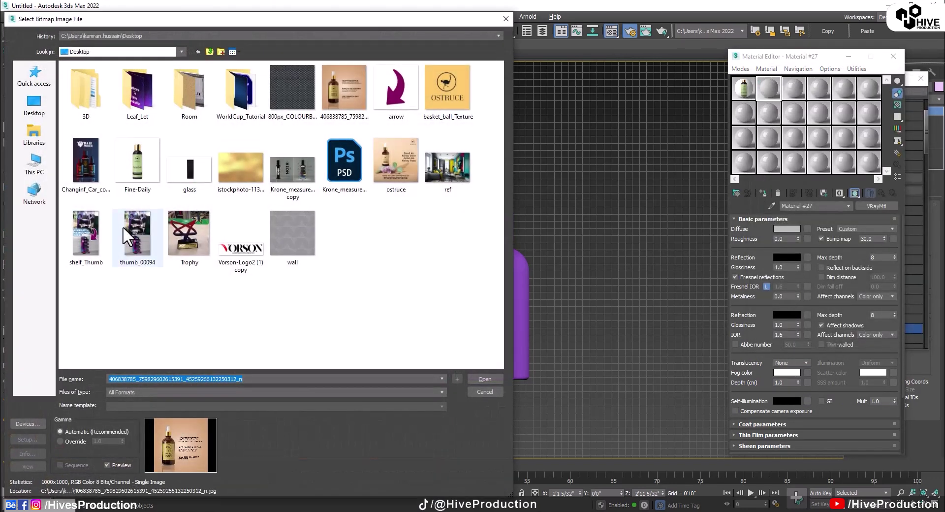
pyautogui.click(34, 162)
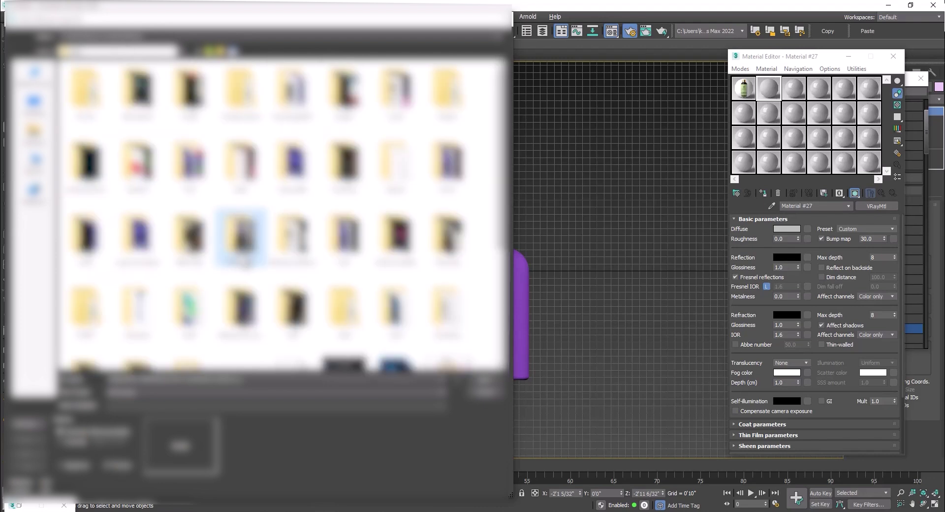
pyautogui.doubleClick(104, 112)
pyautogui.doubleClick(95, 109)
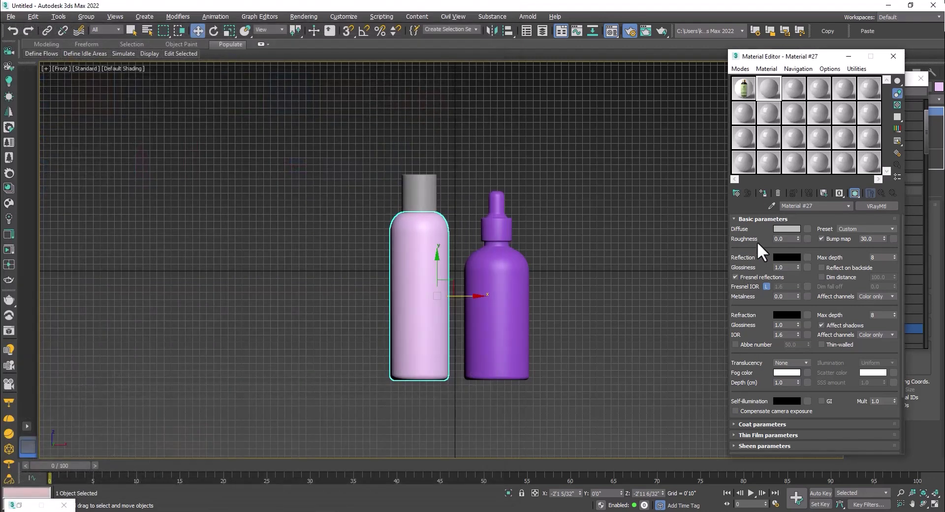
pyautogui.click(890, 193)
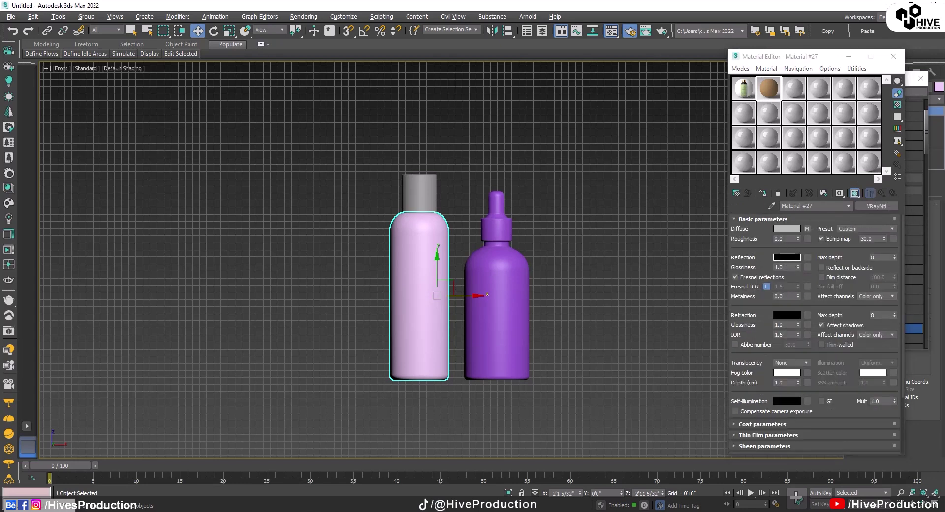
# Step: Set the material's reflection colour to grey 127, turn off Fresnel reflections and check the enlarged sample preview
pyautogui.click(787, 257)
pyautogui.moveTo(393, 167); pyautogui.dragTo(393, 176)
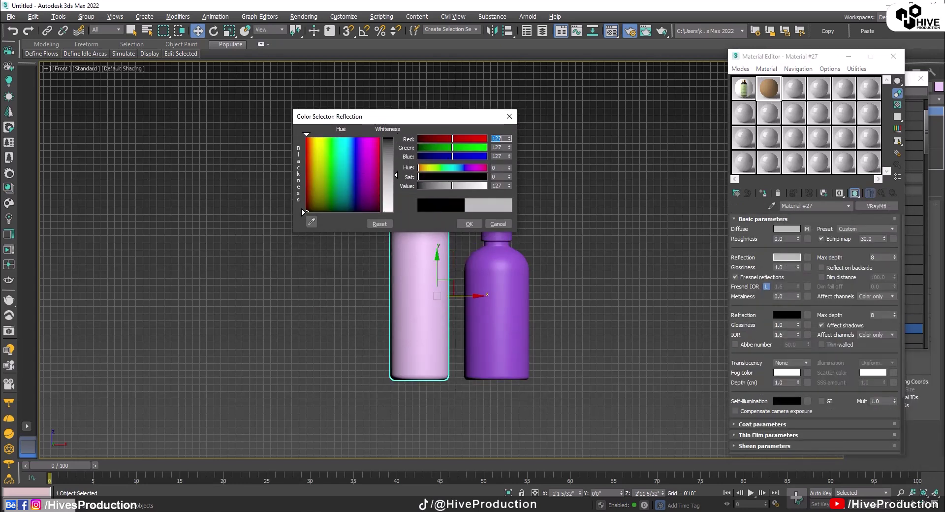
pyautogui.click(469, 221)
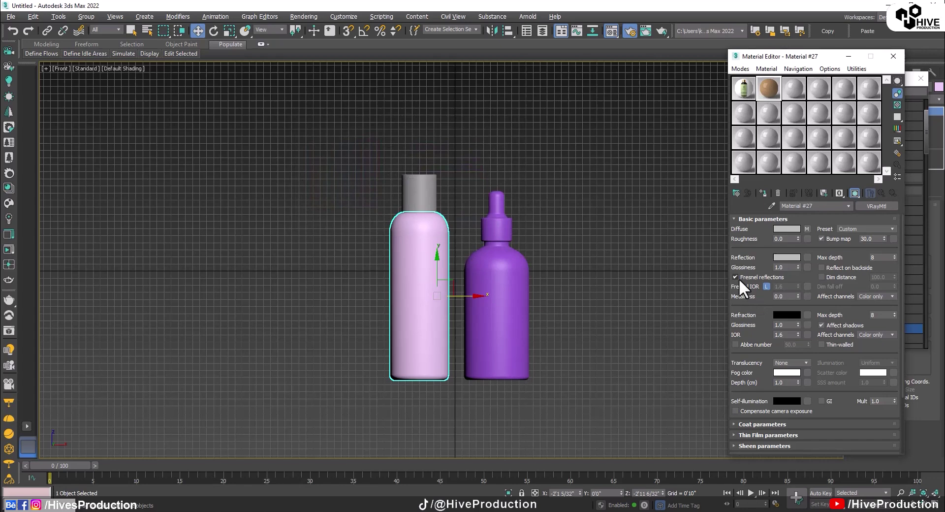
pyautogui.doubleClick(769, 87)
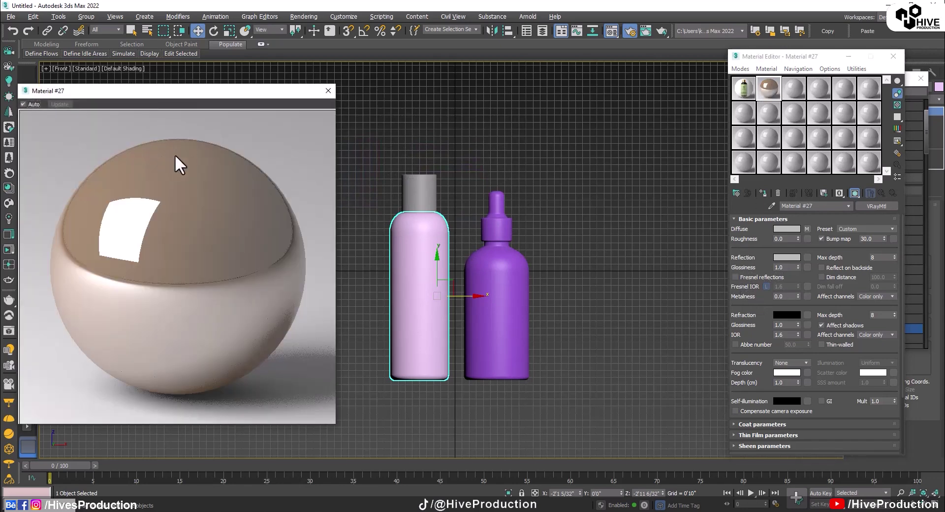
pyautogui.click(327, 91)
# Step: Assign the golden-brown reflective material to the shampoo bottle's cap
pyautogui.click(418, 195)
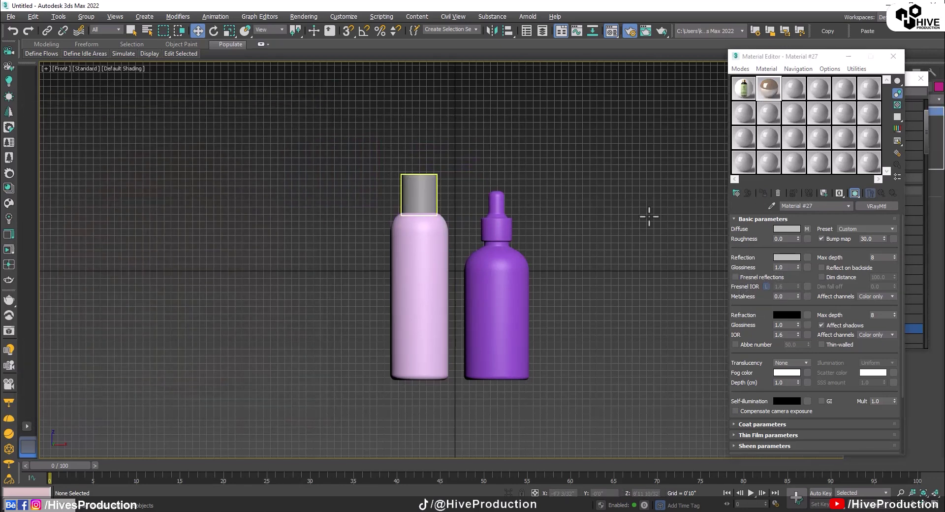
pyautogui.click(763, 193)
pyautogui.click(541, 254)
# Step: Convert the purple dropper bottle from a lathed line to an Editable Poly, with the material windows out of the way
pyautogui.scroll(2, 569, 242)
pyautogui.click(432, 310)
pyautogui.click(848, 56)
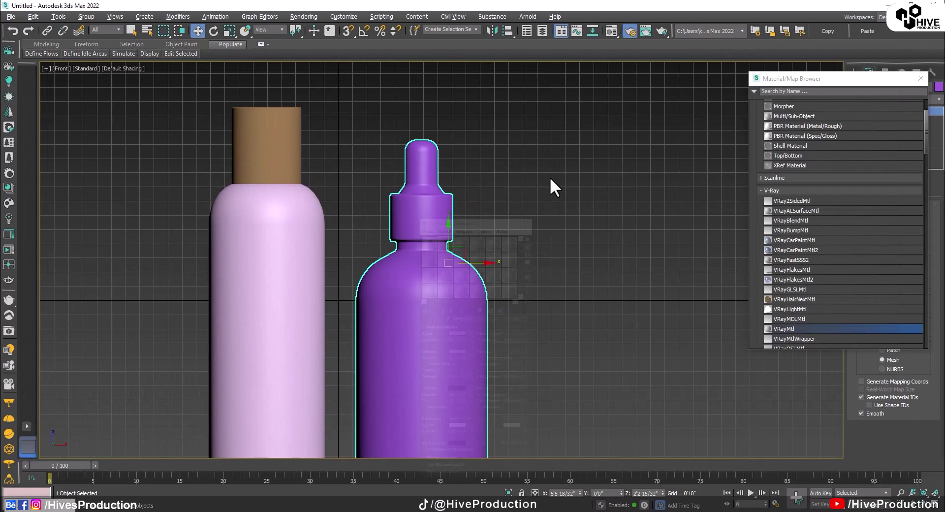
pyautogui.scroll(-1, 575, 211)
pyautogui.click(921, 78)
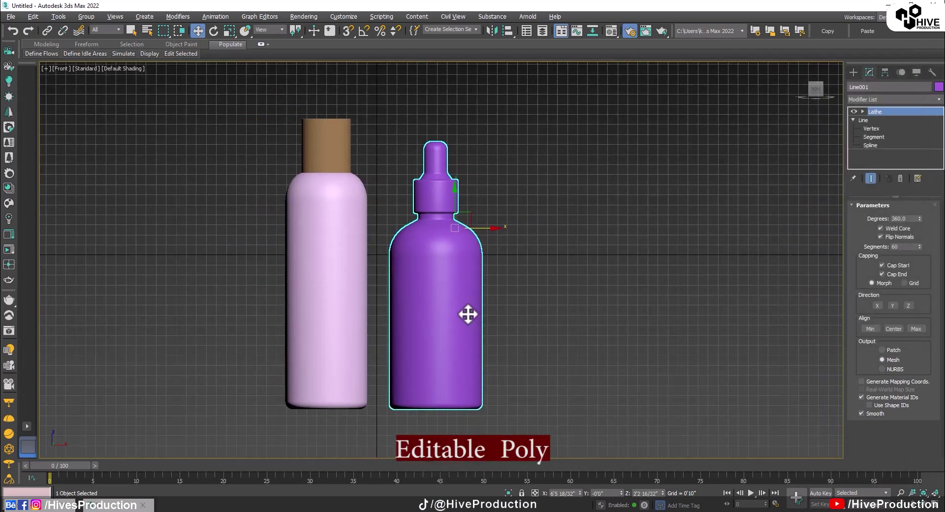
pyautogui.rightClick(437, 286)
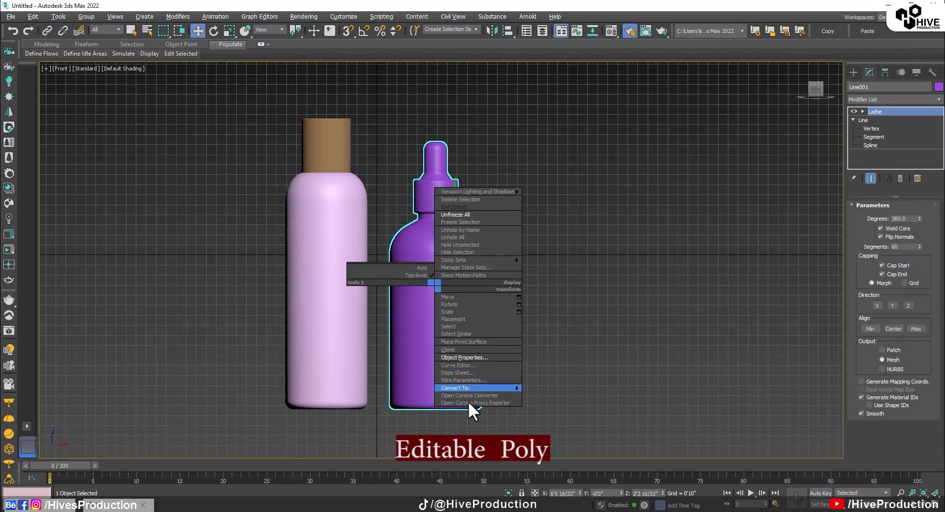
pyautogui.moveTo(466, 389)
pyautogui.click(546, 396)
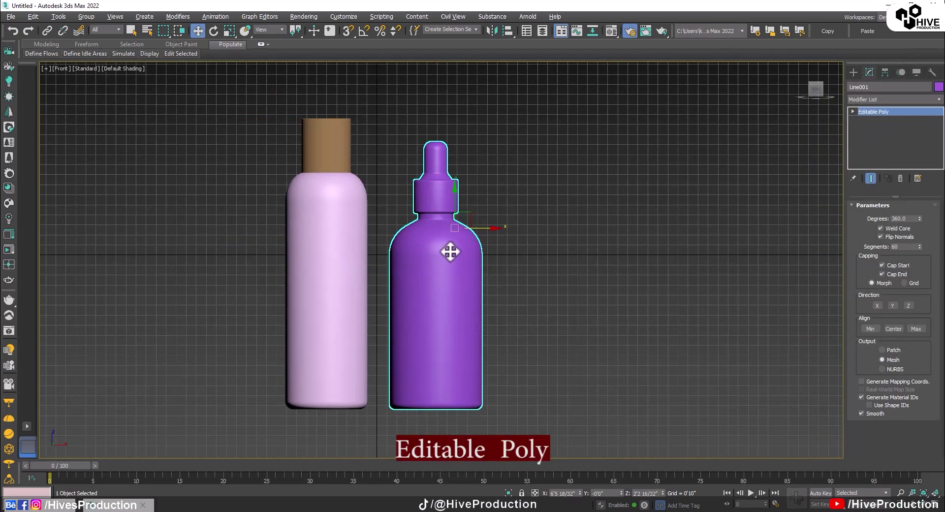
# Step: Show edged faces and select the ring of side polygons around the dropper bottle's collar, framing them in the Perspective view
pyautogui.scroll(3, 437, 213)
pyautogui.press('F4')
pyautogui.scroll(2, 445, 219)
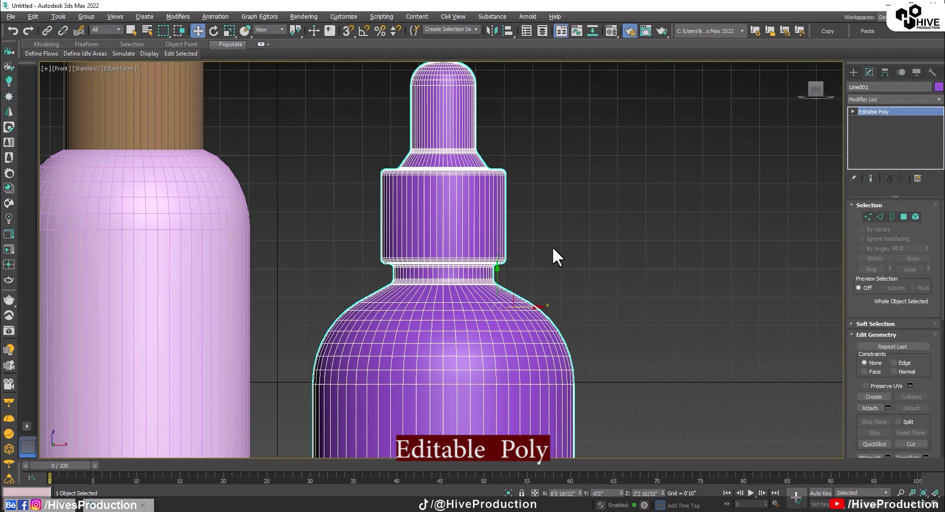
pyautogui.scroll(2, 557, 256)
pyautogui.click(903, 217)
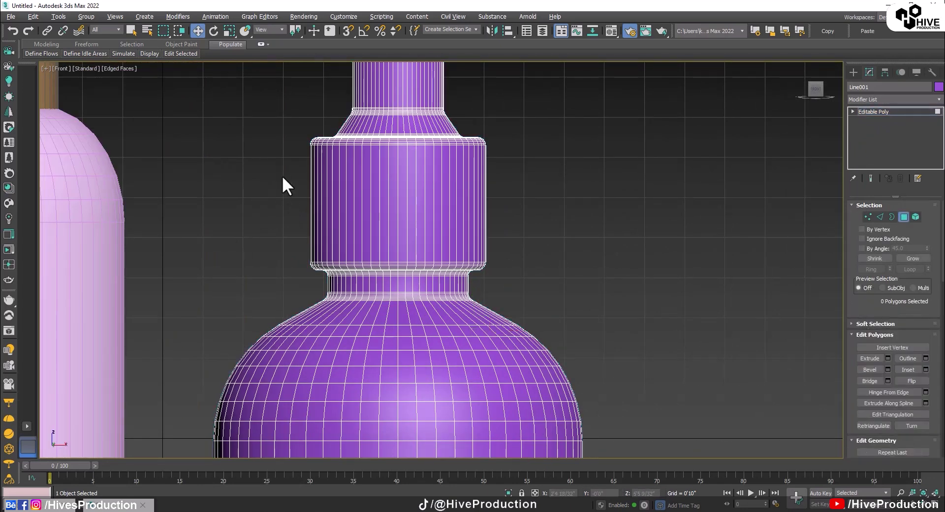
pyautogui.moveTo(283, 176); pyautogui.dragTo(569, 214)
pyautogui.hotkey('alt', 'w')
pyautogui.middleClick(740, 345)
pyautogui.hotkey('alt', 'w')
pyautogui.press('z')
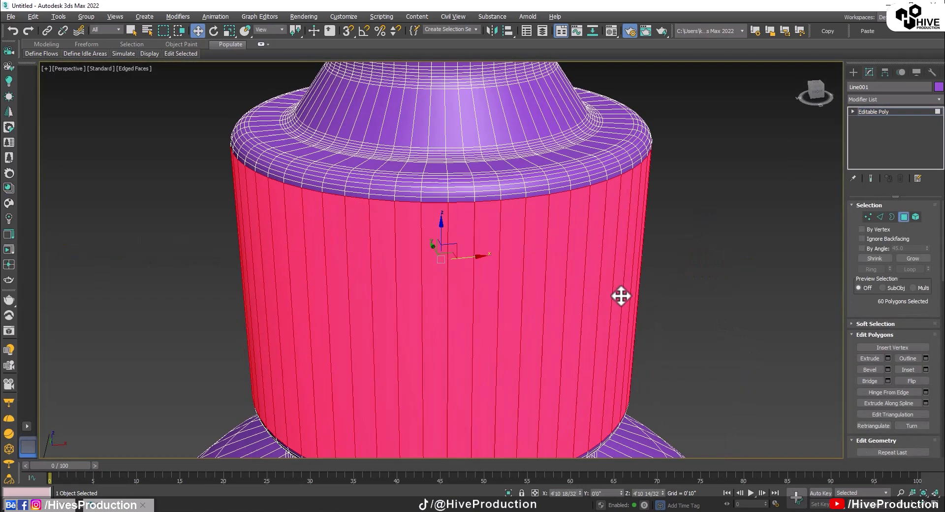
# Step: Grow the polygon selection until it covers the whole collar, including its rounded edges and flat upper face
pyautogui.click(907, 256)
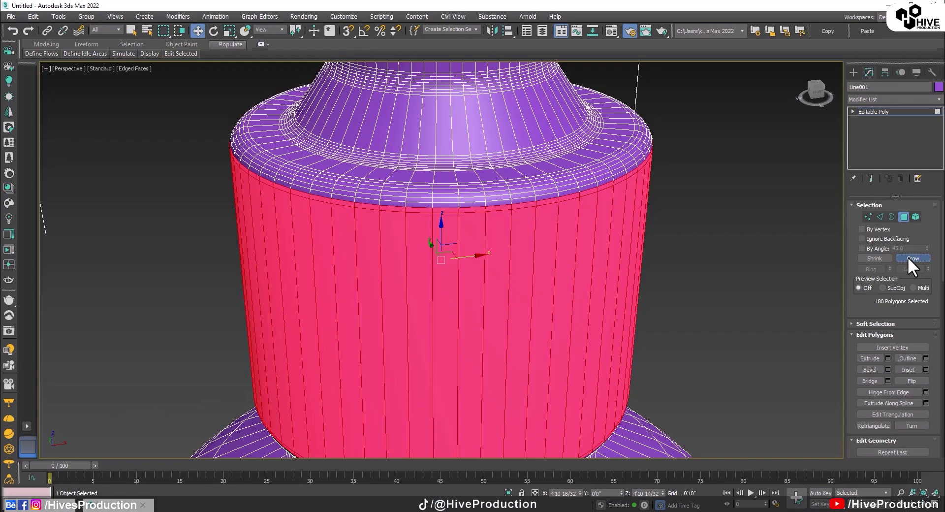
pyautogui.click(908, 256)
pyautogui.click(908, 256)
pyautogui.click(908, 257)
pyautogui.click(908, 256)
pyautogui.click(908, 256)
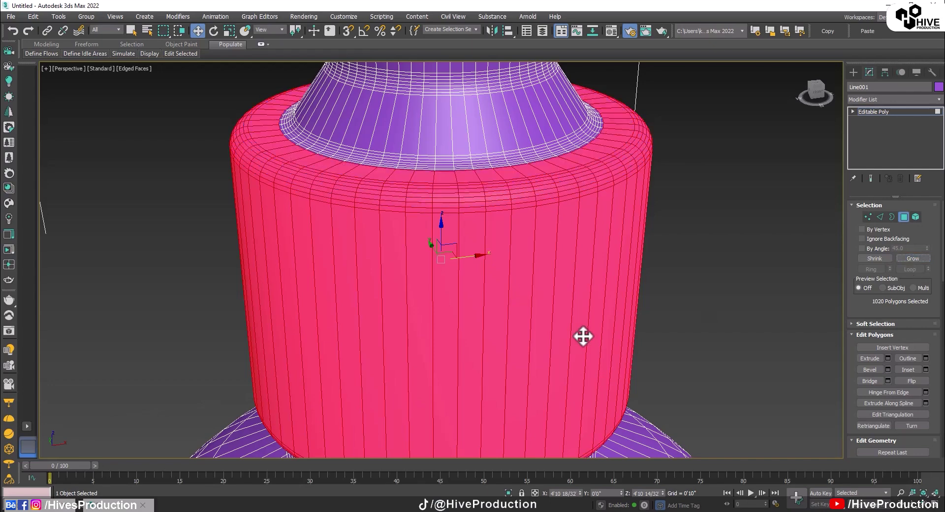
# Step: Detach the selected collar polygons as a separate object named Cap
pyautogui.scroll(-3, 582, 337)
pyautogui.moveTo(512, 307)
pyautogui.keyDown('alt'); pyautogui.mouseDown(button='middle')
pyautogui.moveTo(508, 261)
pyautogui.moveTo(498, 267)
pyautogui.moveTo(503, 321)
pyautogui.mouseUp(button='middle'); pyautogui.keyUp('alt')
pyautogui.scroll(-8, 878, 356)
pyautogui.click(912, 366)
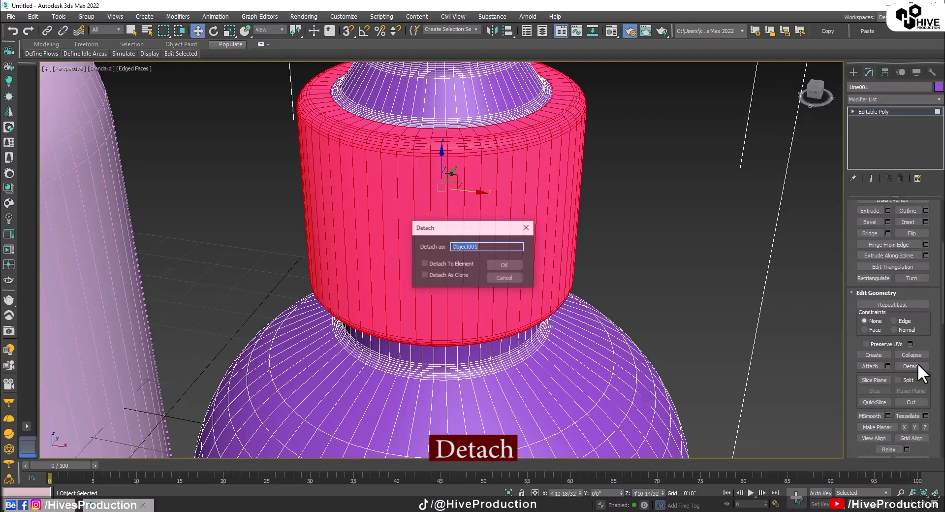
pyautogui.write('Cap')
pyautogui.press('Return')
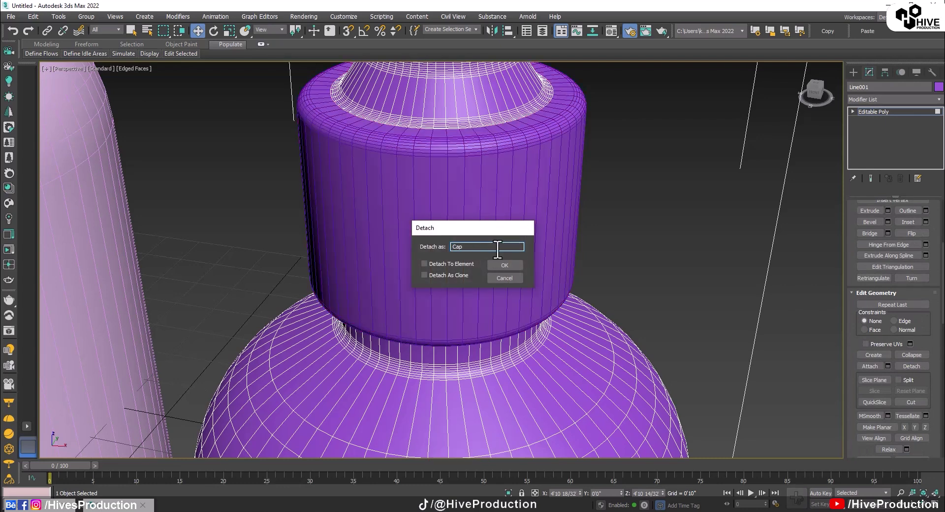
# Step: Select the dropper bulb's polygons above the collar and detach them as a separate object named Drop
pyautogui.scroll(-3, 511, 222)
pyautogui.keyDown('alt'); pyautogui.moveTo(511, 223); pyautogui.dragTo(531, 243, button='middle'); pyautogui.keyUp('alt')
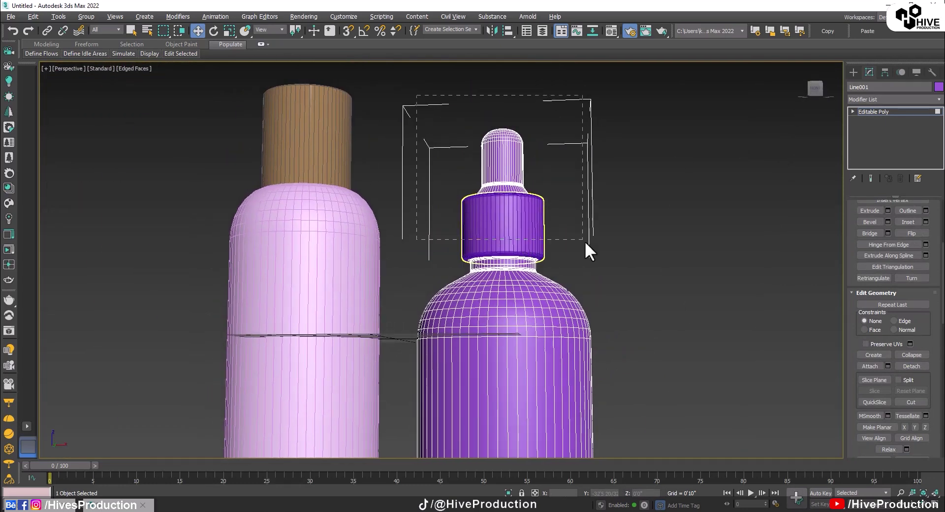
pyautogui.moveTo(585, 242); pyautogui.dragTo(584, 241)
pyautogui.keyDown('alt'); pyautogui.moveTo(496, 181); pyautogui.dragTo(512, 192, button='middle'); pyautogui.keyUp('alt')
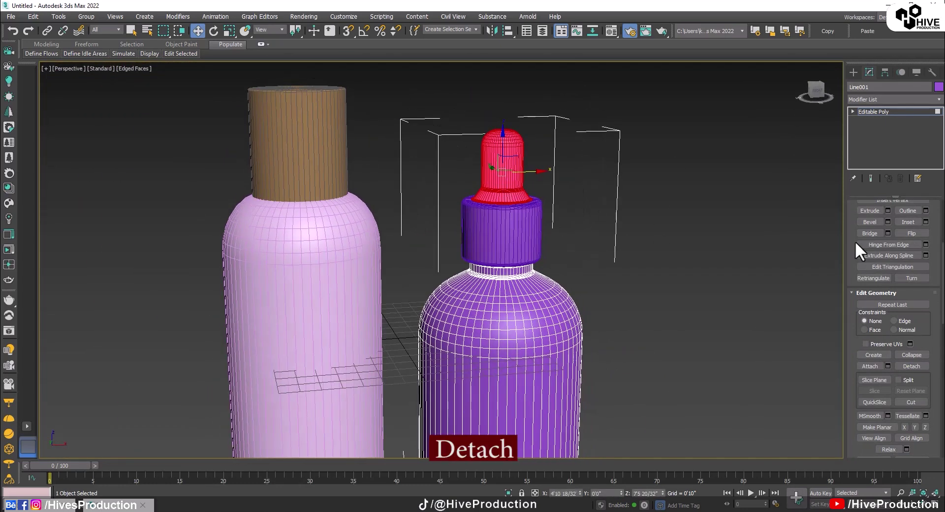
pyautogui.click(913, 365)
pyautogui.write('Drop')
pyautogui.press('Return')
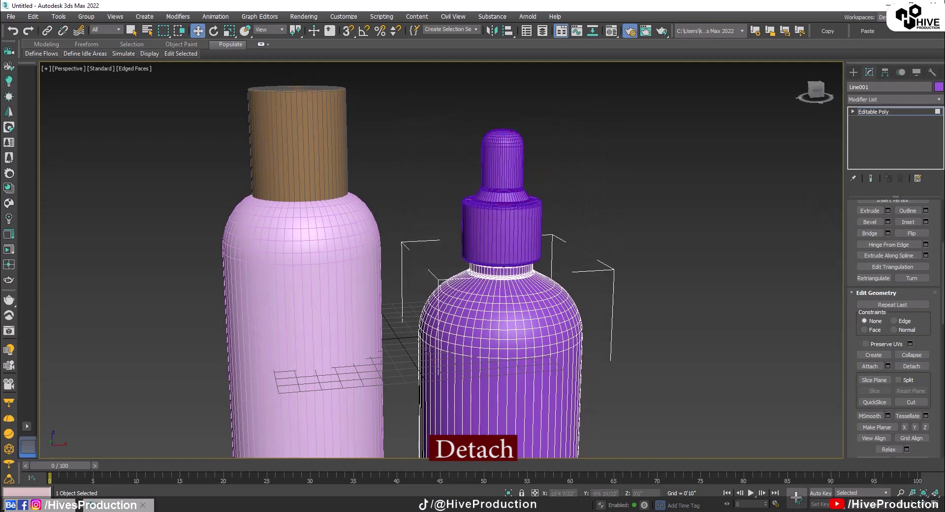
# Step: Leave polygon editing and assign the golden-brown reflective material to the dropper bottle's detached collar
pyautogui.click(746, 200)
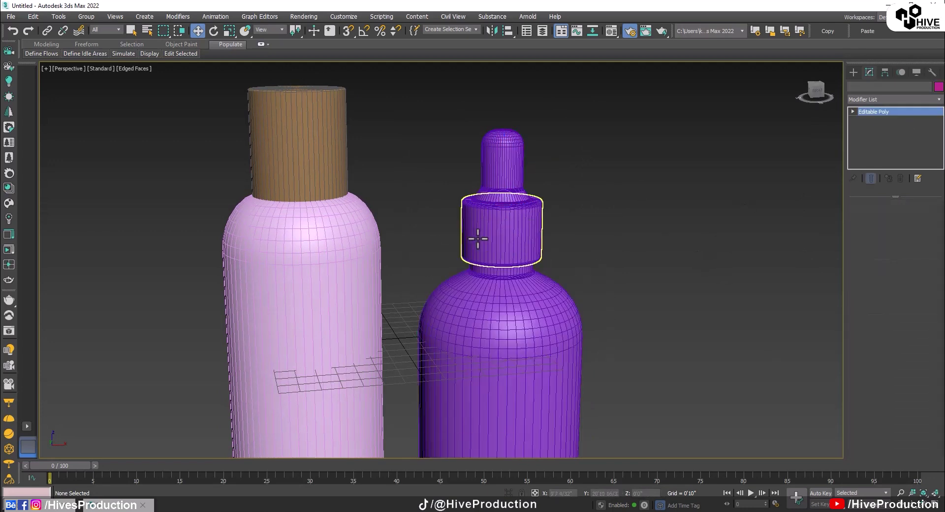
pyautogui.click(489, 242)
pyautogui.press('m')
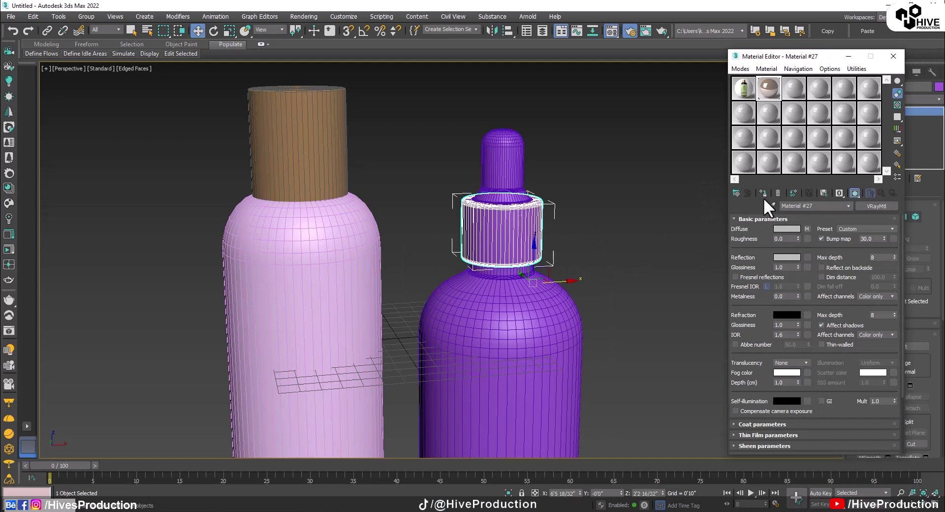
pyautogui.click(764, 195)
pyautogui.click(627, 234)
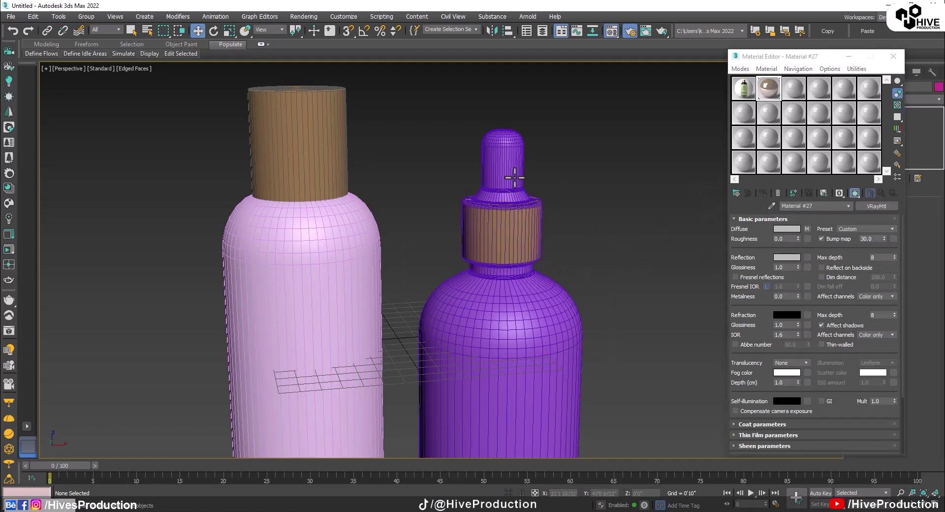
# Step: Create a VRayMtl material in the third slot and assign it to the dropper bulb
pyautogui.click(792, 90)
pyautogui.click(735, 193)
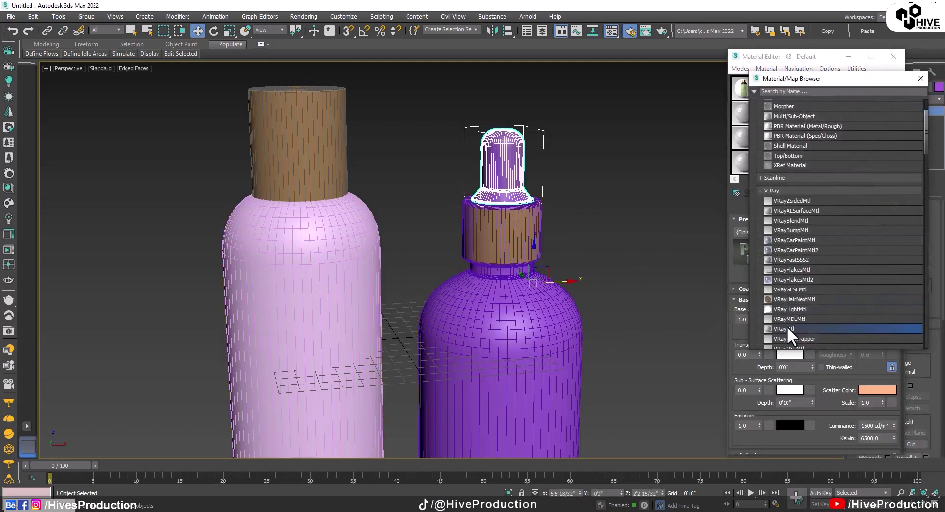
pyautogui.doubleClick(789, 329)
pyautogui.click(763, 195)
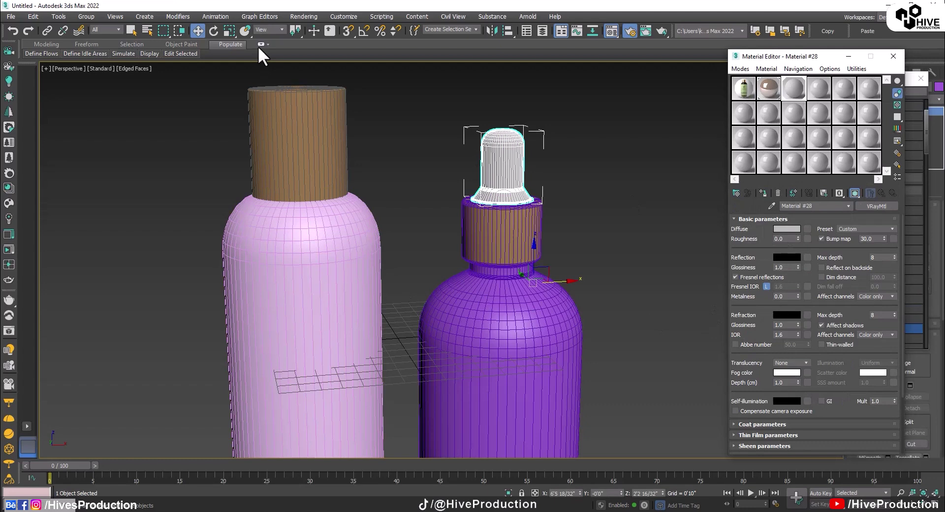
# Step: Give the bulb material a near-white diffuse colour, a grey 60 reflection colour and a reflection glossiness of 0.8
pyautogui.moveTo(393, 167); pyautogui.dragTo(394, 203)
pyautogui.click(464, 222)
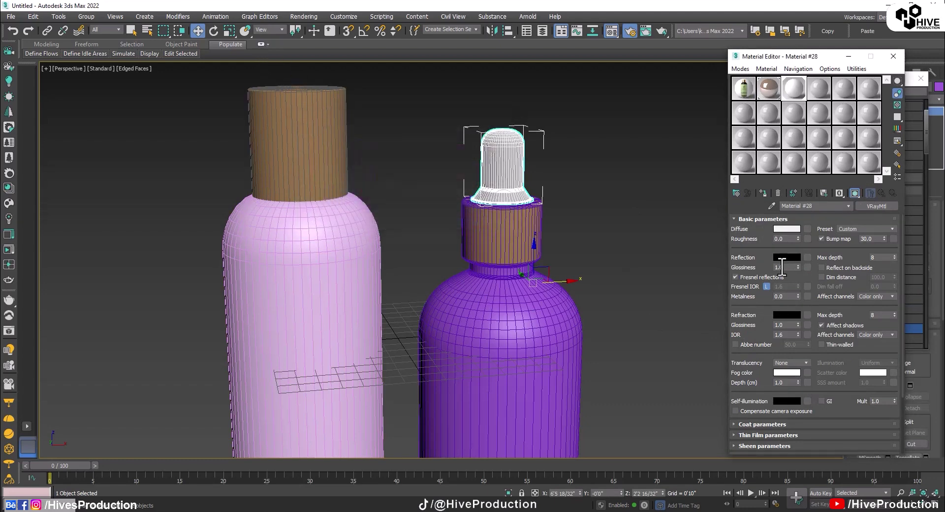
pyautogui.click(787, 257)
pyautogui.moveTo(389, 140); pyautogui.dragTo(389, 156)
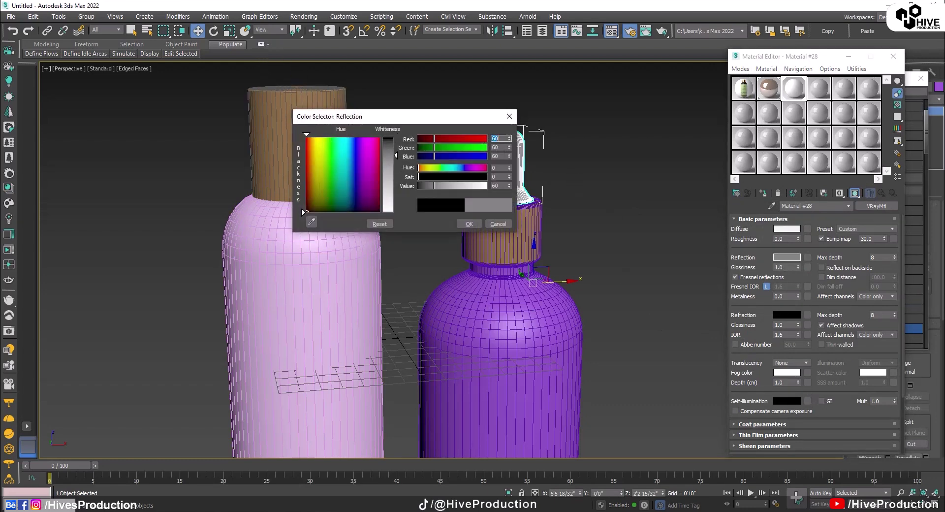
pyautogui.click(469, 225)
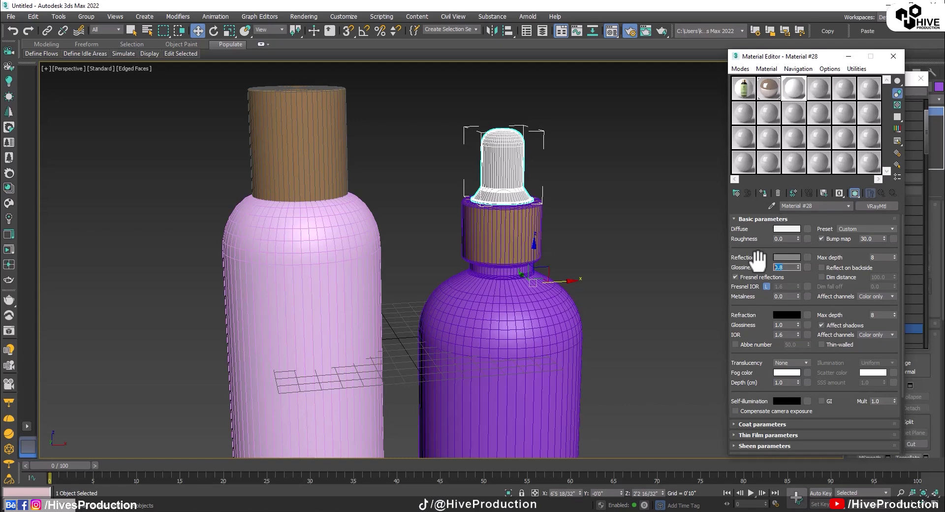
pyautogui.click(603, 182)
# Step: Brighten the bulb material's diffuse colour to pure white and turn off the edged-faces display
pyautogui.click(774, 232)
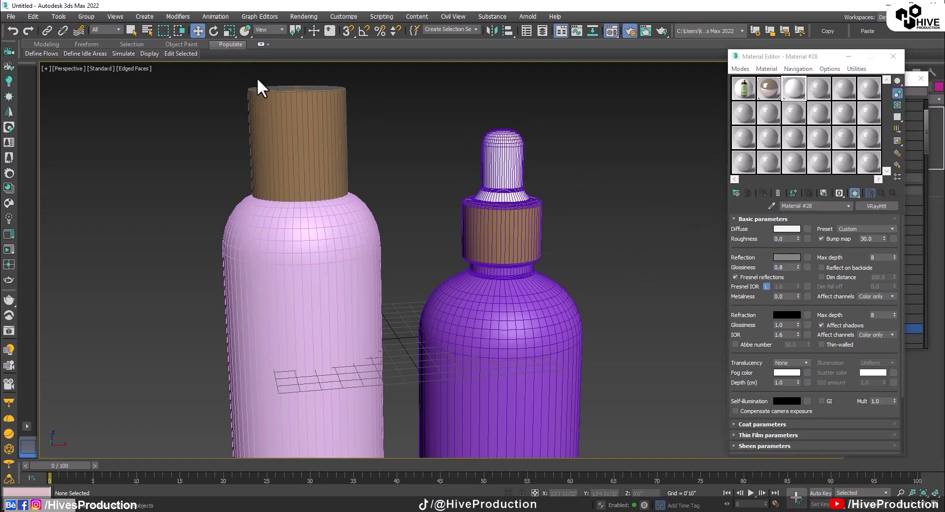
pyautogui.moveTo(398, 206); pyautogui.dragTo(400, 216)
pyautogui.click(470, 224)
pyautogui.press('F4')
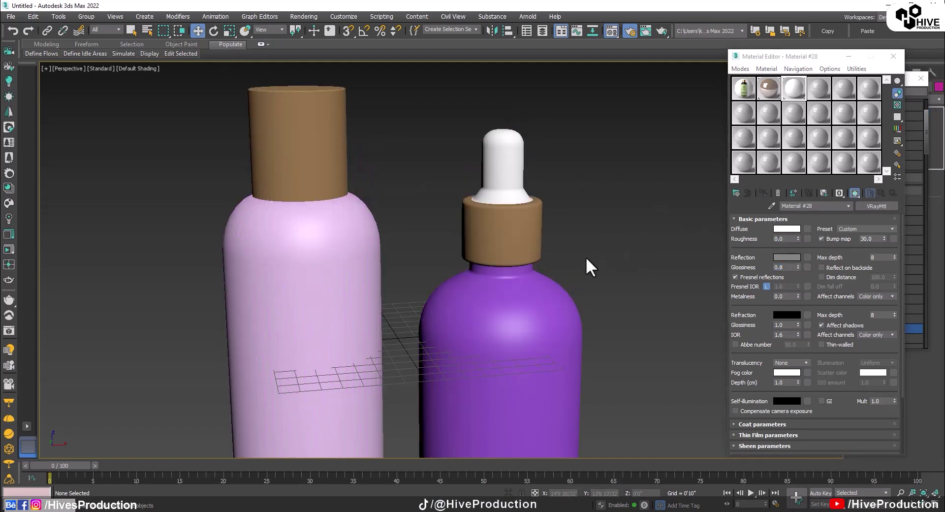
# Step: Select the dropper bottle's body and create a VRayMtl material in the fourth slot
pyautogui.scroll(-4, 586, 261)
pyautogui.keyDown('alt'); pyautogui.moveTo(527, 266); pyautogui.dragTo(451, 220, button='middle'); pyautogui.keyUp('alt')
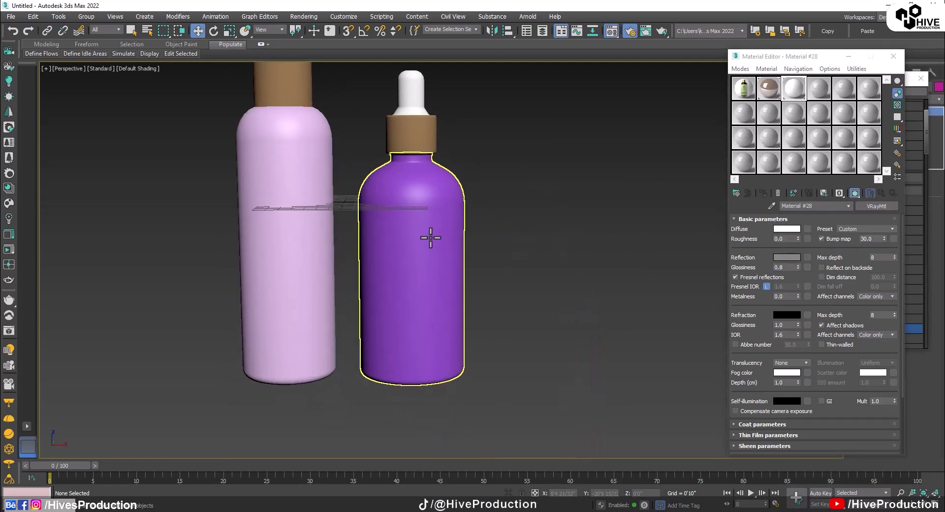
pyautogui.click(350, 300)
pyautogui.click(812, 91)
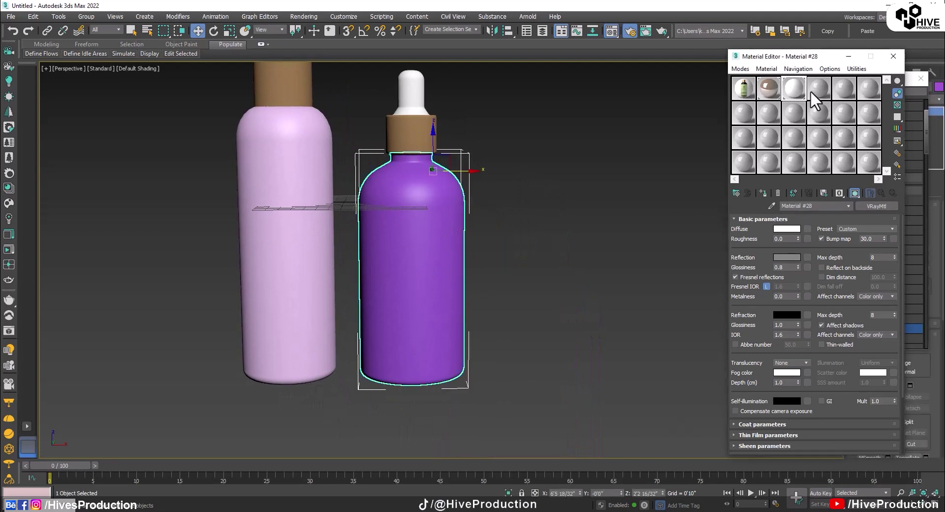
pyautogui.click(737, 192)
pyautogui.doubleClick(786, 329)
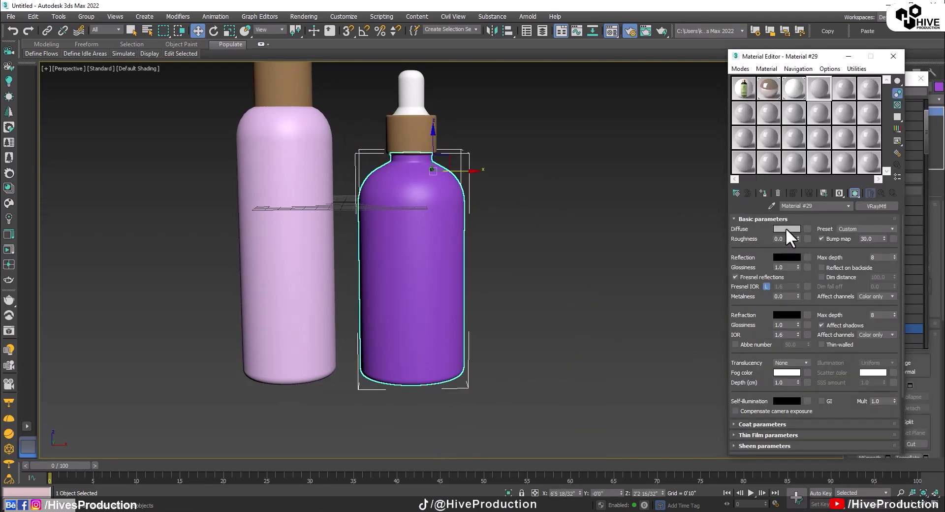
# Step: Set the new material's diffuse colour to dark brown (red 9, green 4, blue 1) and assign it to the dropper bottle's body
pyautogui.click(785, 228)
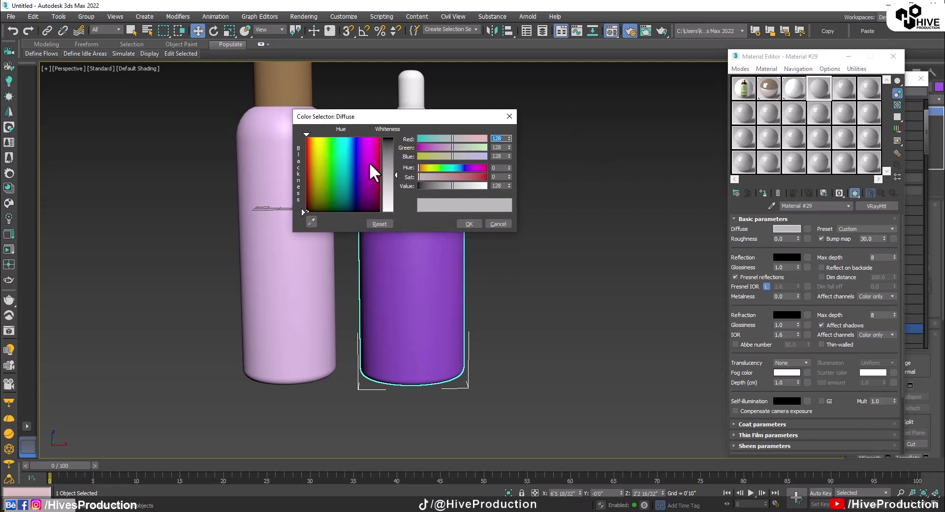
pyautogui.click(477, 177)
pyautogui.click(428, 184)
pyautogui.click(448, 176)
pyautogui.click(419, 183)
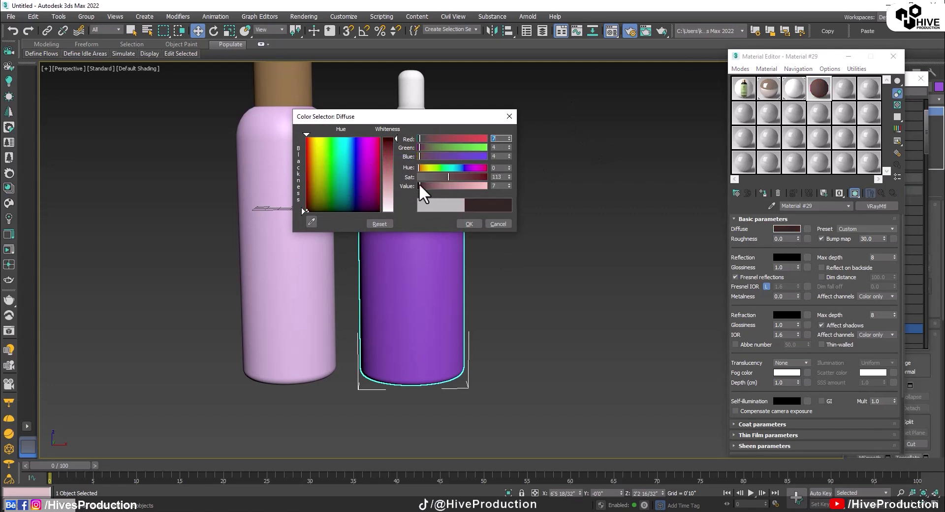
pyautogui.moveTo(432, 186); pyautogui.dragTo(424, 186)
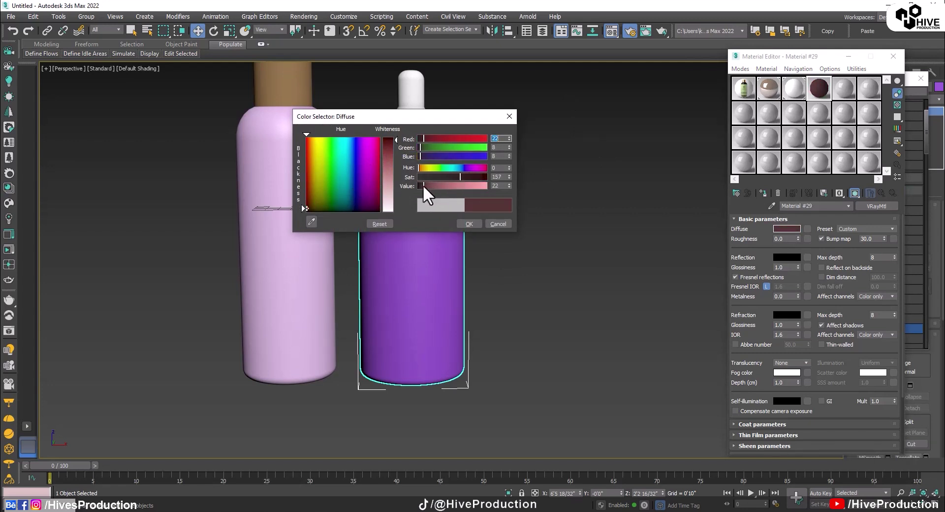
pyautogui.moveTo(305, 207); pyautogui.dragTo(310, 199)
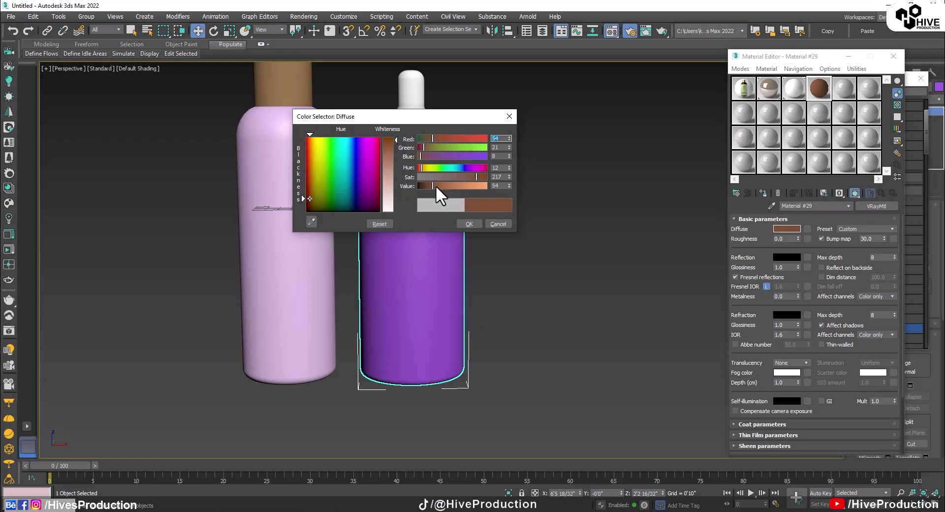
pyautogui.moveTo(433, 186); pyautogui.dragTo(419, 188)
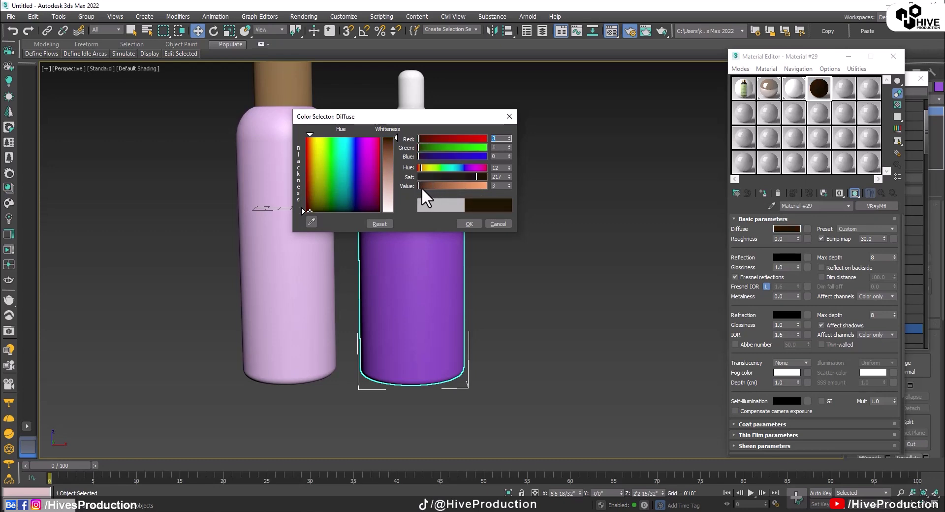
pyautogui.click(422, 186)
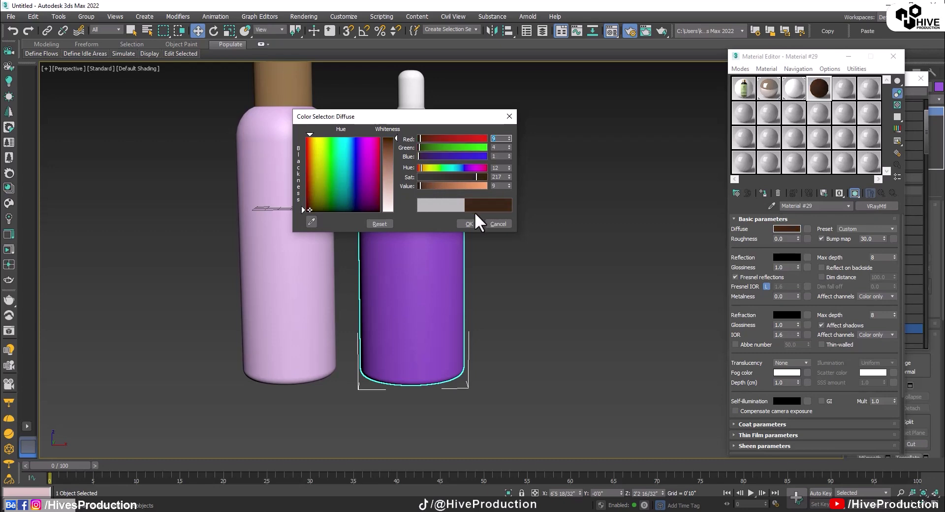
pyautogui.click(469, 224)
pyautogui.click(762, 193)
# Step: Set the dark brown material's reflection colour to light grey
pyautogui.click(787, 257)
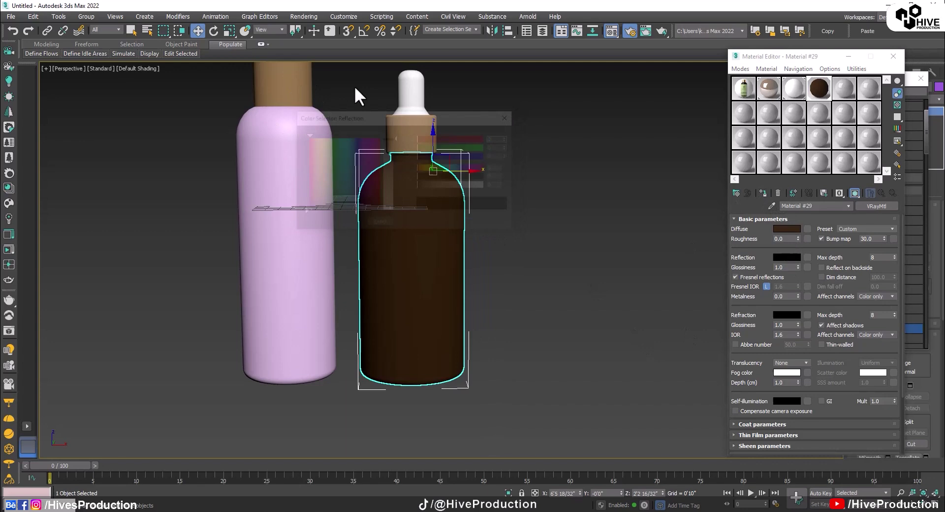
pyautogui.moveTo(389, 148); pyautogui.dragTo(407, 172)
pyautogui.click(469, 223)
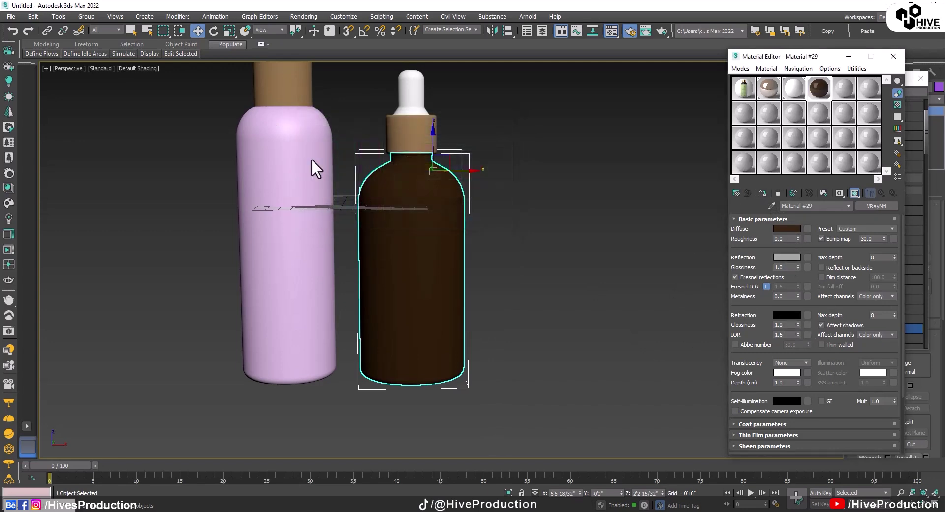
# Step: Set the dark brown material's refraction colour to grey and its reflection glossiness to 0.85
pyautogui.click(387, 157)
pyautogui.click(469, 224)
pyautogui.click(510, 254)
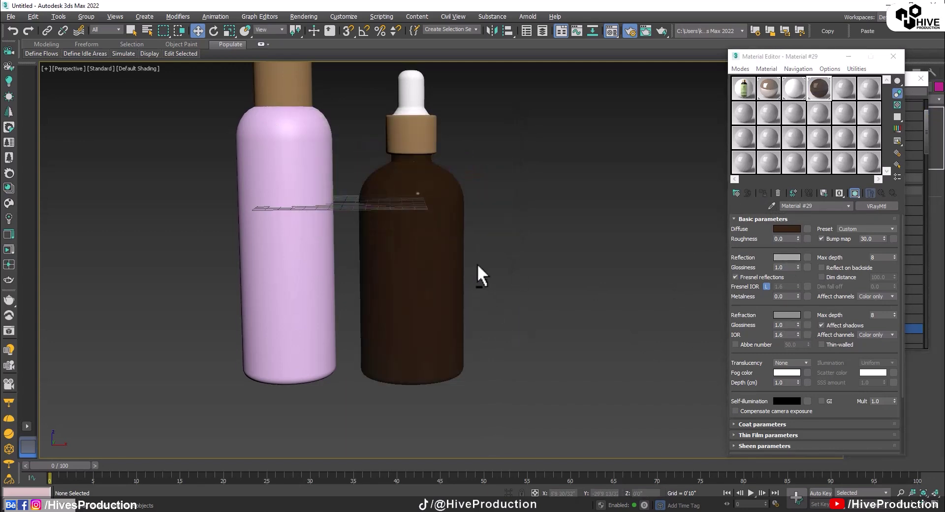
pyautogui.moveTo(477, 264)
pyautogui.keyDown('alt'); pyautogui.mouseDown(button='middle')
pyautogui.moveTo(400, 280)
pyautogui.moveTo(470, 261)
pyautogui.mouseUp(button='middle'); pyautogui.keyUp('alt')
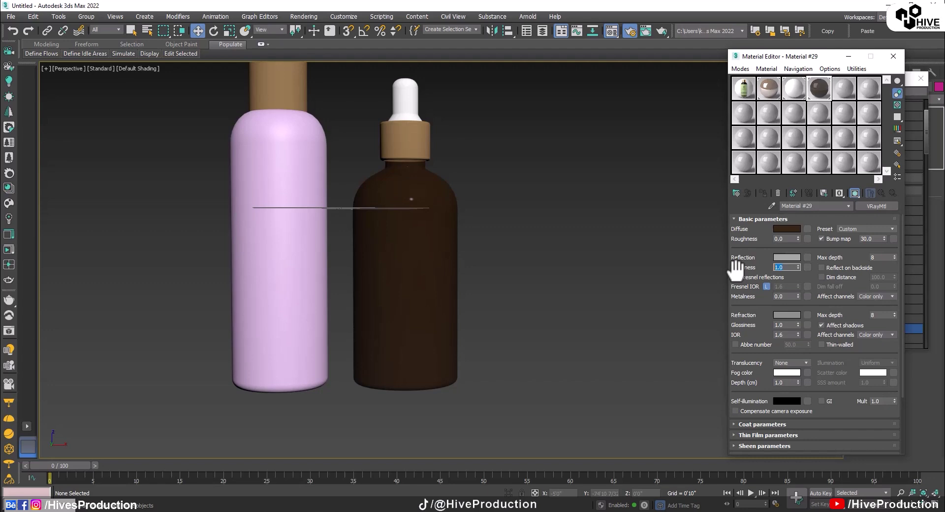
pyautogui.keyDown('alt'); pyautogui.moveTo(461, 264); pyautogui.dragTo(488, 297, button='middle'); pyautogui.keyUp('alt')
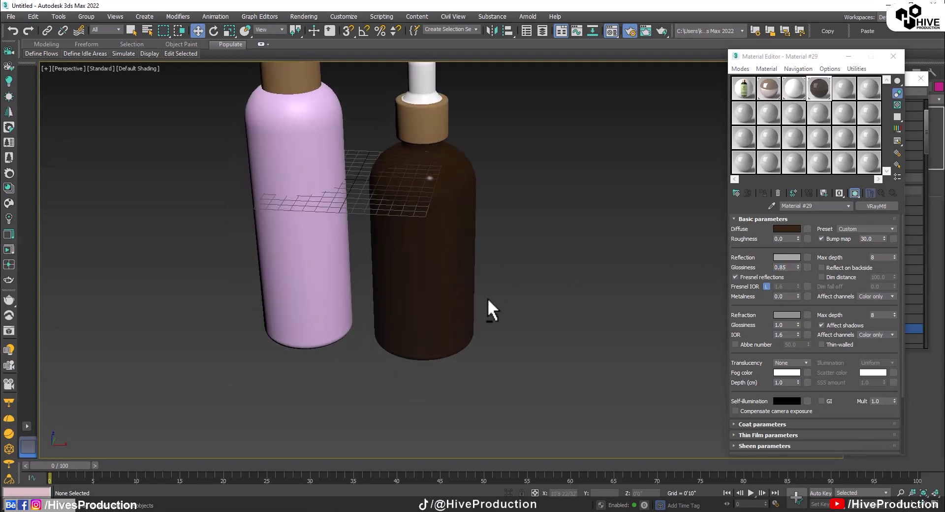
# Step: Copy the dark brown material to the fifth slot, rename it black, and assign it to the shampoo bottle's body
pyautogui.scroll(-3, 487, 297)
pyautogui.scroll(6, 436, 231)
pyautogui.scroll(-4, 466, 260)
pyautogui.click(369, 301)
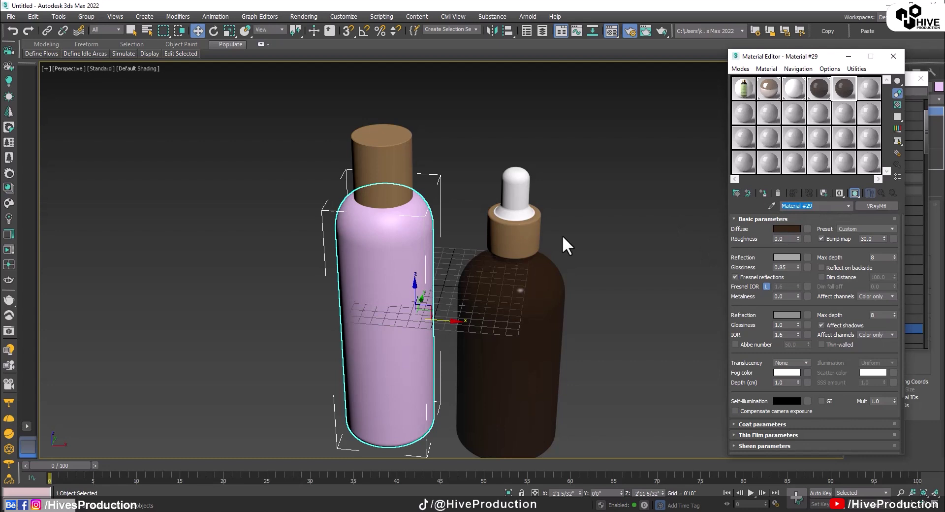
pyautogui.write('ck')
pyautogui.click(763, 193)
# Step: Set the black material's diffuse colour to near black (red 3, green 3, blue 3)
pyautogui.click(790, 229)
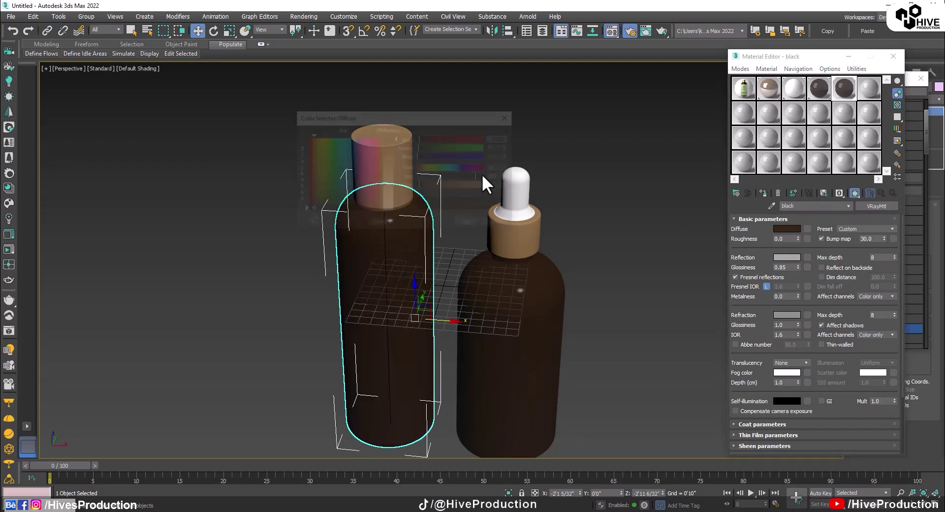
pyautogui.moveTo(419, 185); pyautogui.dragTo(416, 185)
pyautogui.moveTo(388, 138); pyautogui.dragTo(388, 139)
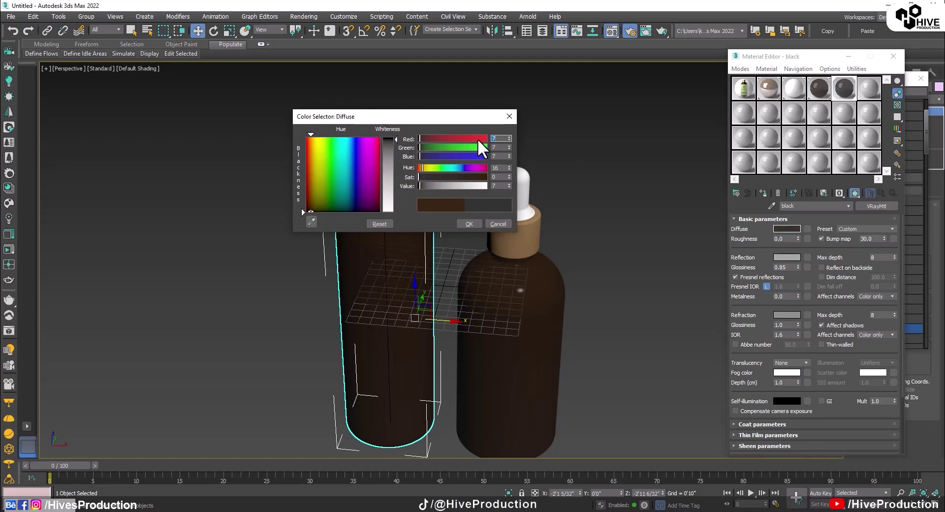
pyautogui.write('3')
pyautogui.press('Tab')
pyautogui.write('3')
pyautogui.press('Tab')
pyautogui.write('3')
pyautogui.press('Return')
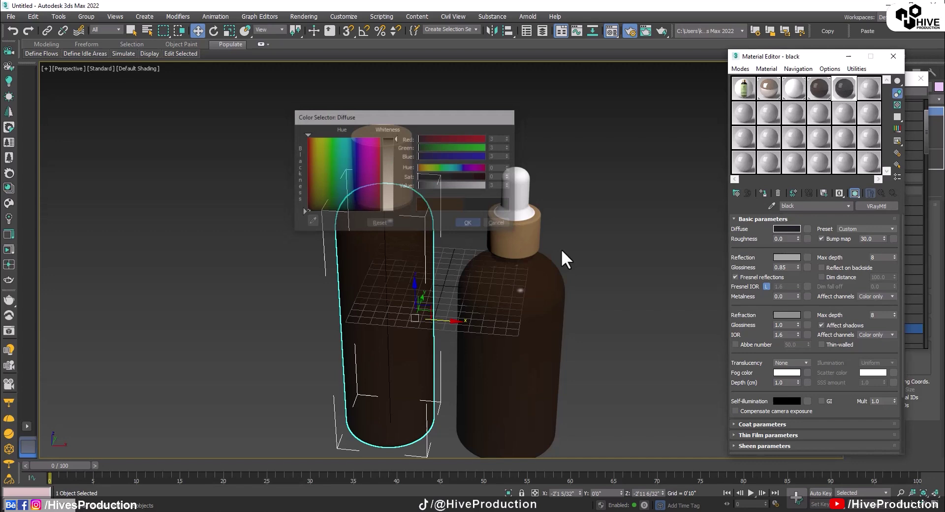
# Step: In the front view, raise the shampoo bottle's cap slightly until its base meets the top of the body, and toggle edged faces
pyautogui.click(562, 251)
pyautogui.scroll(-3, 382, 314)
pyautogui.keyDown('alt'); pyautogui.moveTo(382, 314); pyautogui.dragTo(344, 244, button='middle'); pyautogui.keyUp('alt')
pyautogui.scroll(6, 307, 187)
pyautogui.keyDown('alt'); pyautogui.moveTo(308, 187); pyautogui.dragTo(552, 291, button='middle'); pyautogui.keyUp('alt')
pyautogui.scroll(2, 312, 222)
pyautogui.click(319, 135)
pyautogui.hotkey('alt', 'w')
pyautogui.middleClick(533, 143)
pyautogui.hotkey('alt', 'w')
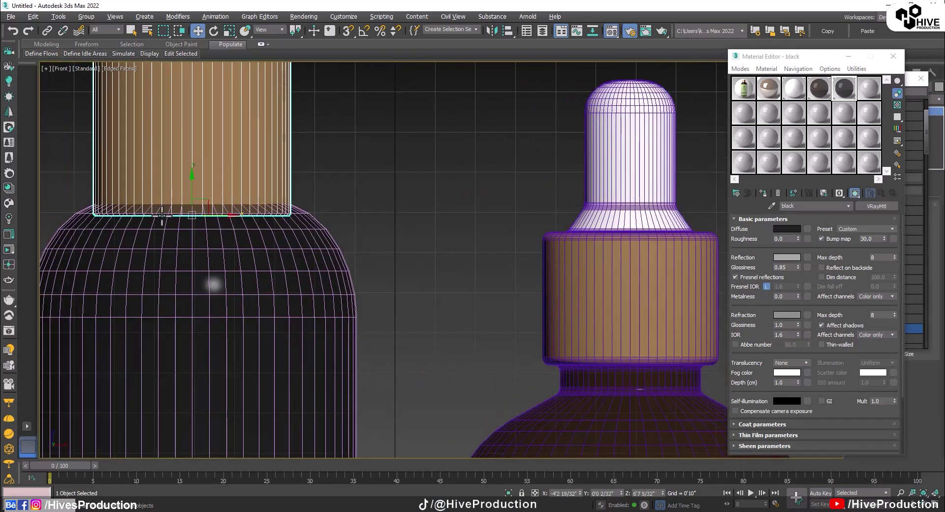
pyautogui.moveTo(199, 180); pyautogui.dragTo(194, 173)
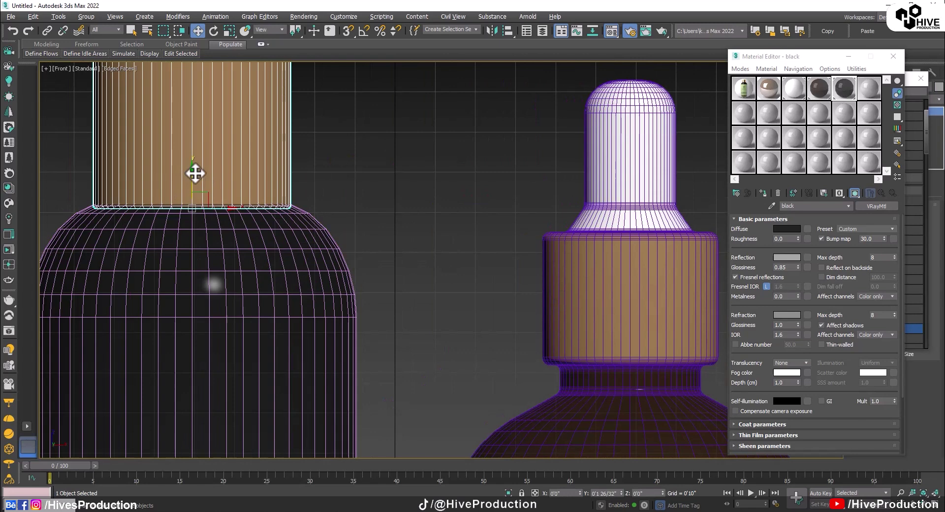
pyautogui.click(343, 200)
pyautogui.scroll(-6, 427, 266)
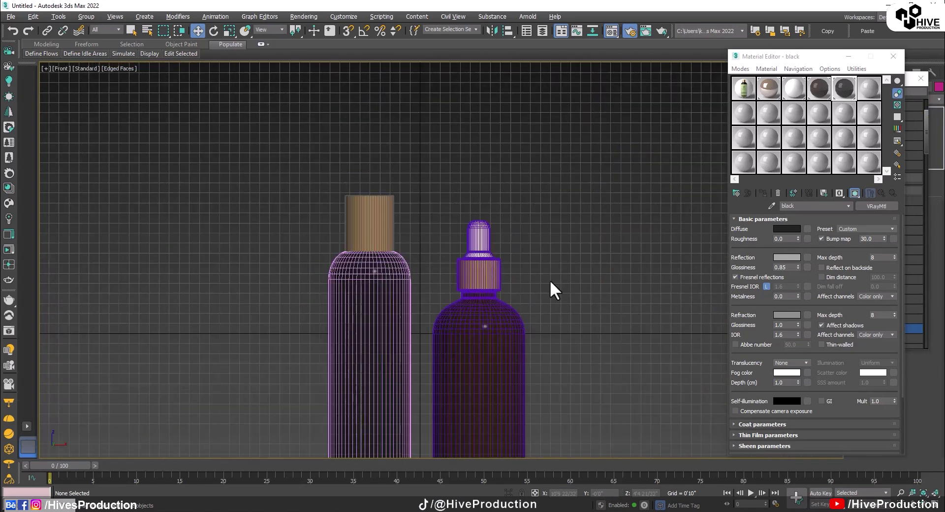
pyautogui.press('F4')
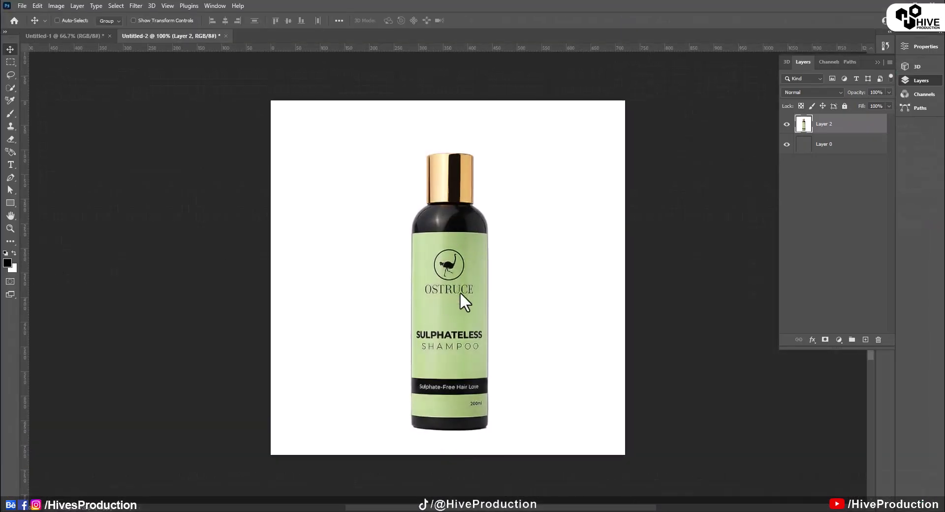
# Step: Switch to Photoshop, sample the shampoo label's light green as the foreground colour and fill the Untitled-1 background with it
pyautogui.click(7, 263)
pyautogui.click(481, 296)
pyautogui.click(887, 108)
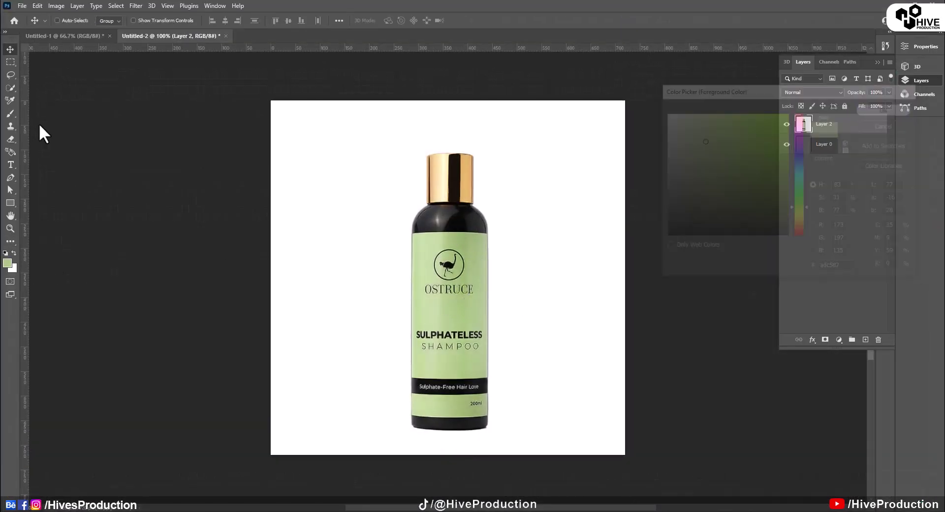
pyautogui.click(30, 36)
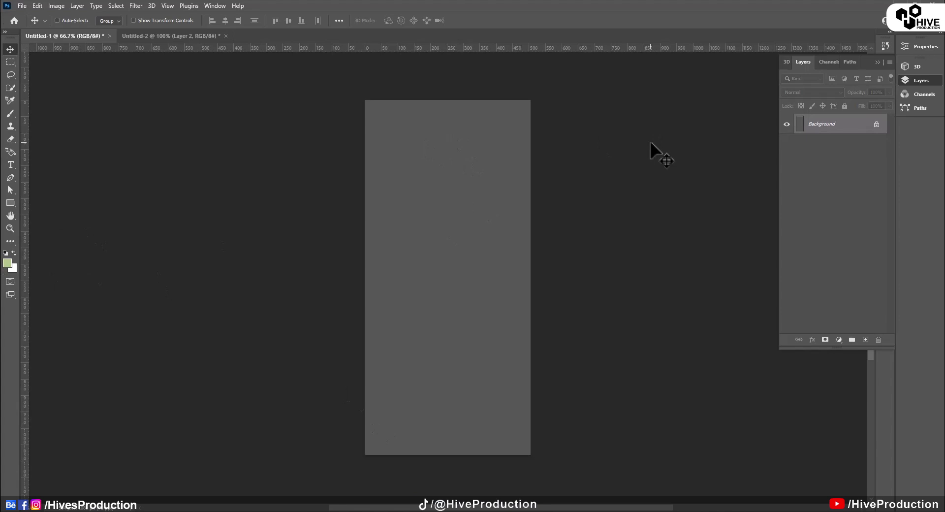
pyautogui.hotkey('alt', 'BackSpace')
# Step: Open basket_ball_Texture.jpg, select all of its black logo artwork by similar colour, and move it into the Untitled-1 label
pyautogui.click(22, 6)
pyautogui.click(74, 26)
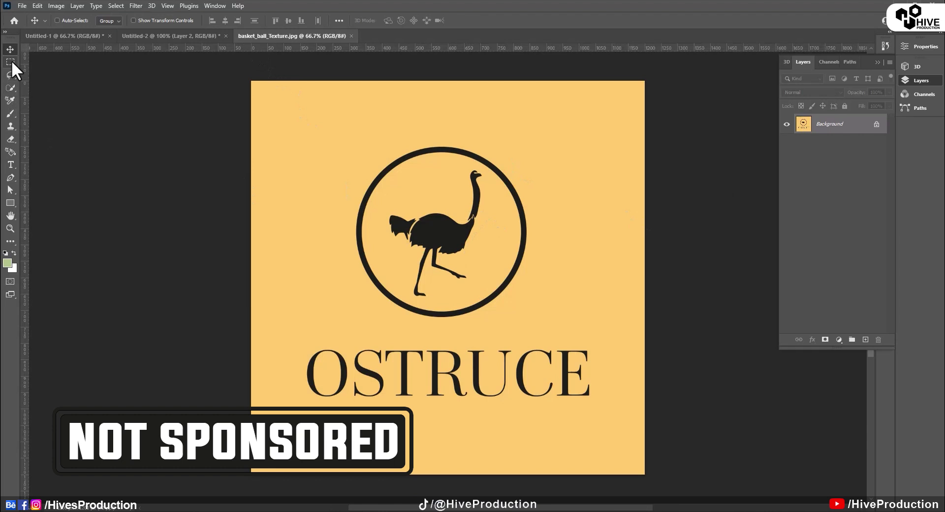
pyautogui.click(11, 62)
pyautogui.click(116, 6)
pyautogui.click(135, 181)
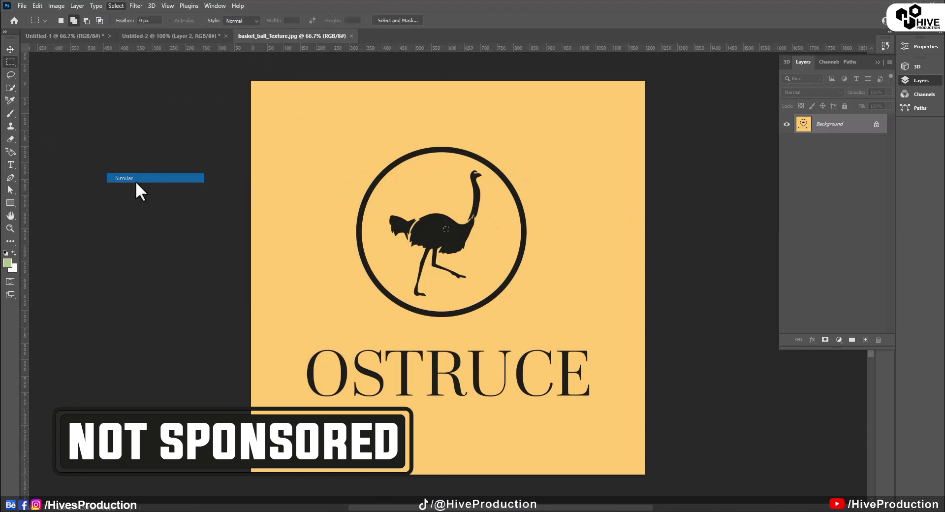
pyautogui.keyDown('ctrl'); pyautogui.moveTo(448, 245); pyautogui.dragTo(460, 207); pyautogui.keyUp('ctrl')
# Step: Scale the OSTRUCE logo down to about 31% and place it centred near the label's upper edge
pyautogui.hotkey('ctrl', 't')
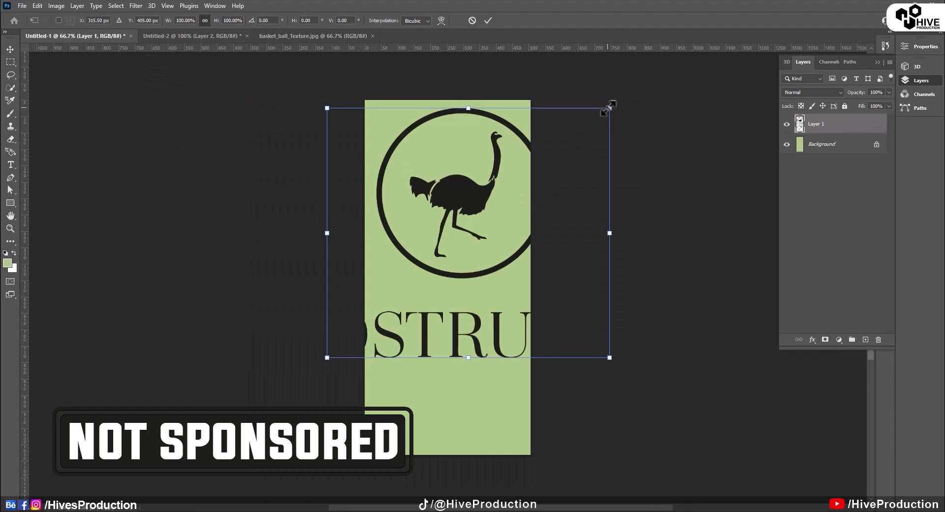
pyautogui.moveTo(610, 106); pyautogui.dragTo(517, 192)
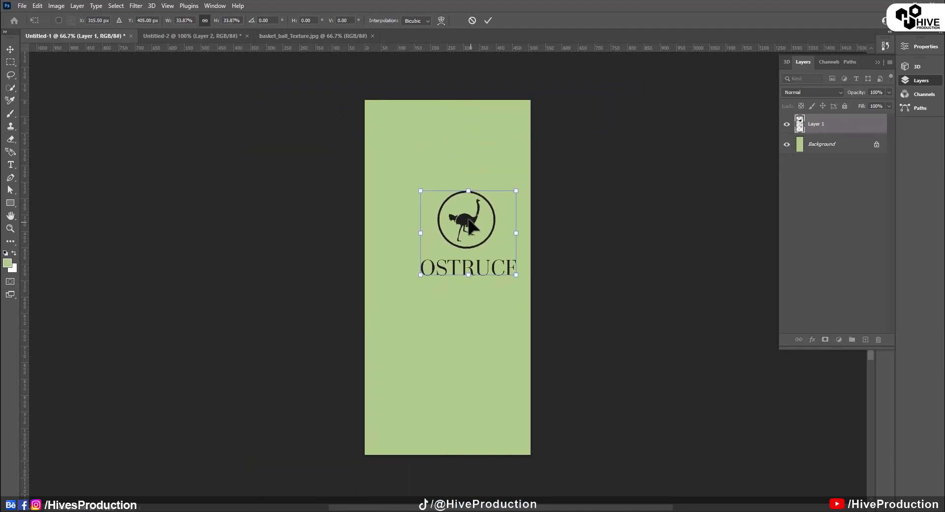
pyautogui.moveTo(472, 226); pyautogui.dragTo(452, 165)
pyautogui.moveTo(494, 129); pyautogui.dragTo(494, 131)
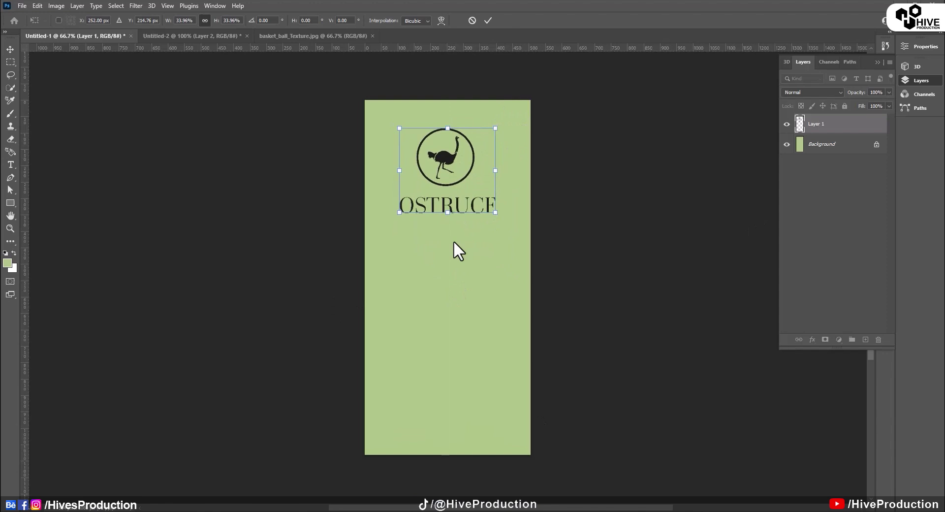
pyautogui.keyDown('alt'); pyautogui.moveTo(494, 211); pyautogui.dragTo(490, 212); pyautogui.keyUp('alt')
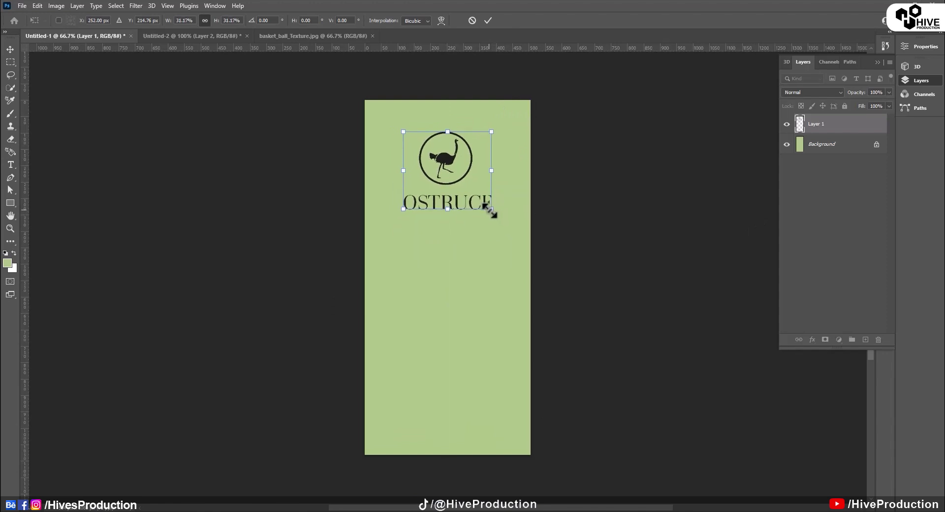
# Step: Add the text SULPHATELESS below the logo in Franklin Gothic Heavy at 62 pt, coloured with the black sampled from the logo
pyautogui.click(415, 306)
pyautogui.press('BackSpace')
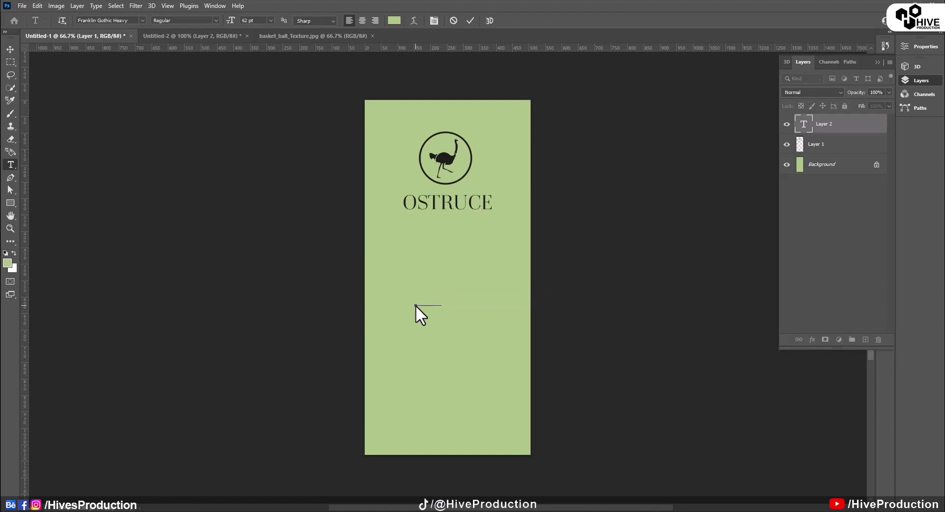
pyautogui.write('...')
pyautogui.hotkey('ctrl', 'a')
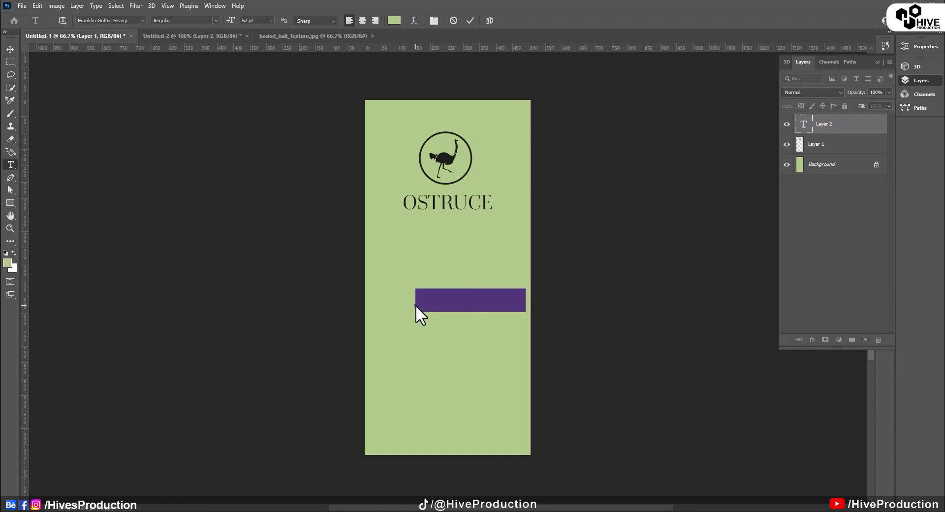
pyautogui.click(14, 268)
pyautogui.click(442, 159)
pyautogui.click(873, 106)
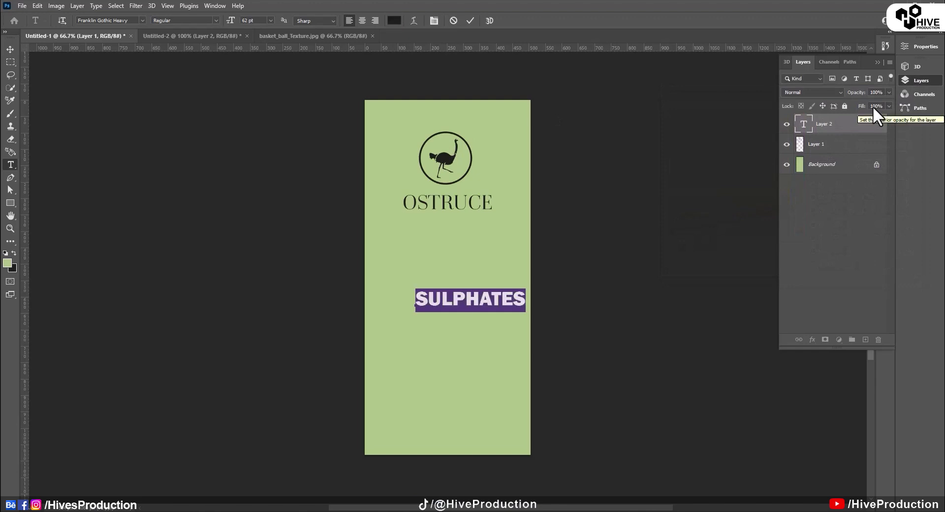
pyautogui.press('Right')
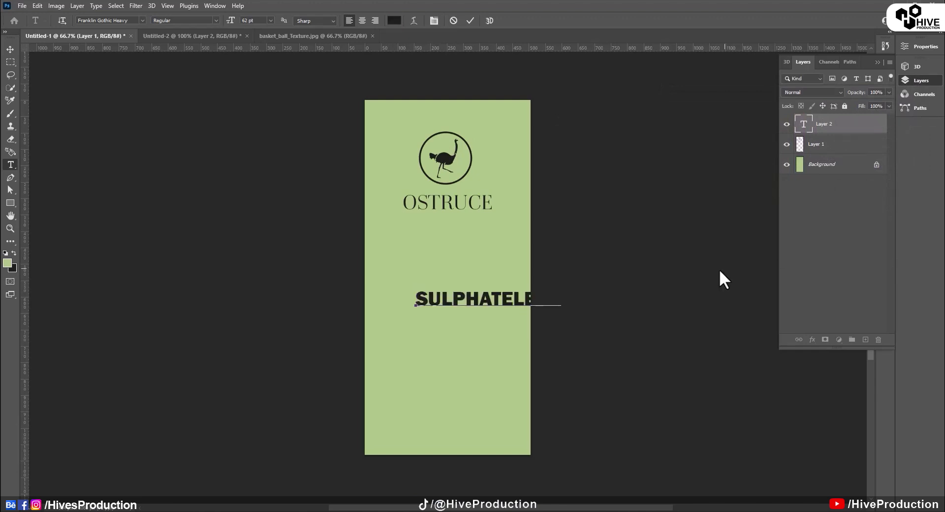
# Step: Reduce the SULPHATELESS text to 53 pt and centre it horizontally on the label background
pyautogui.moveTo(512, 376); pyautogui.dragTo(475, 397)
pyautogui.hotkey('ctrl', 'a')
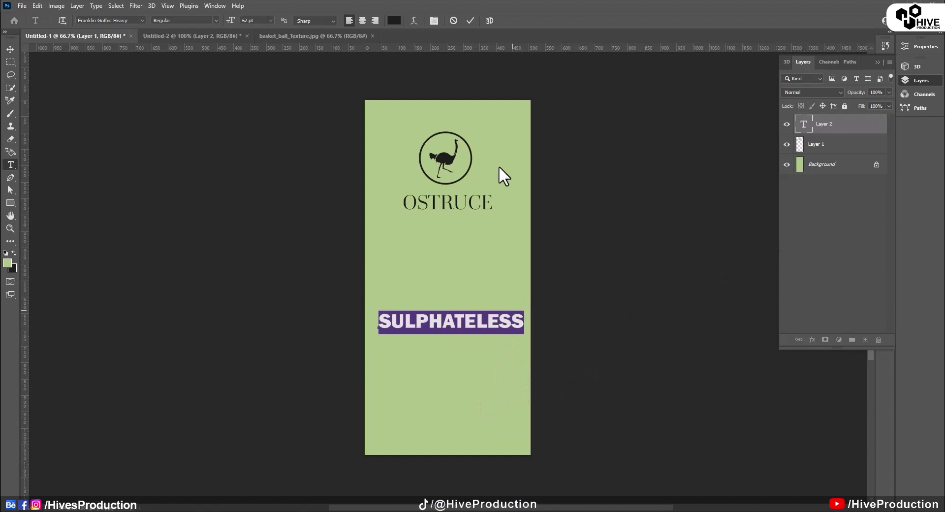
pyautogui.moveTo(235, 30); pyautogui.dragTo(231, 31)
pyautogui.click(10, 50)
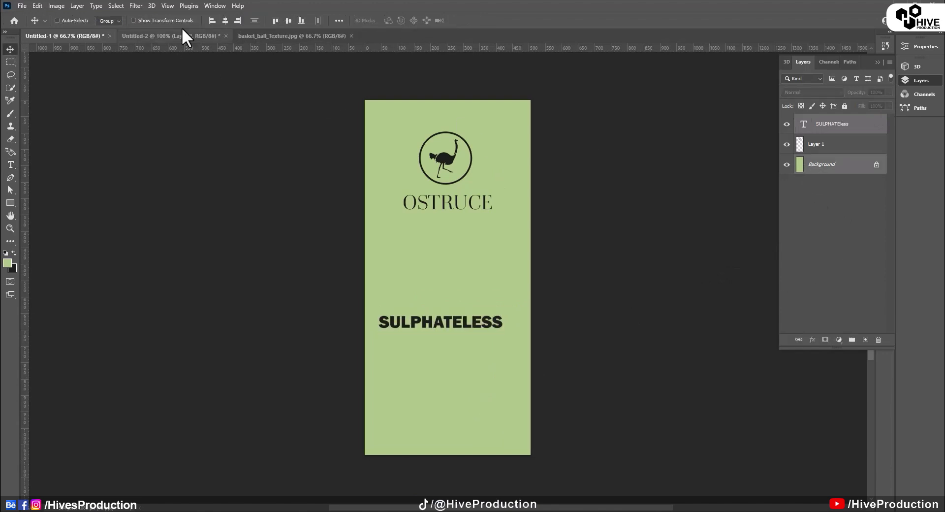
pyautogui.click(225, 21)
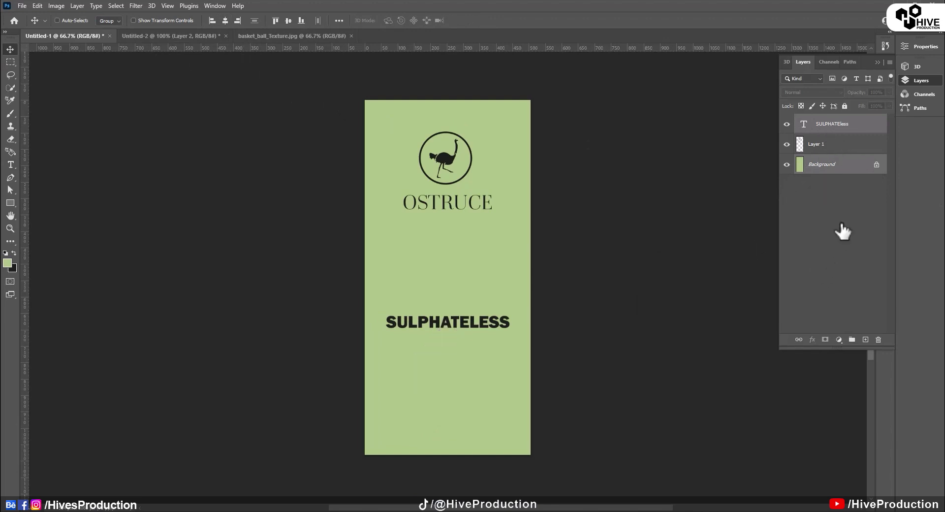
# Step: Duplicate the SULPHATELESS text directly below the original and change the copy's wording to SHAMPOO
pyautogui.click(841, 127)
pyautogui.keyDown('ctrl'); pyautogui.click(447, 324); pyautogui.keyUp('ctrl')
pyautogui.click(447, 325)
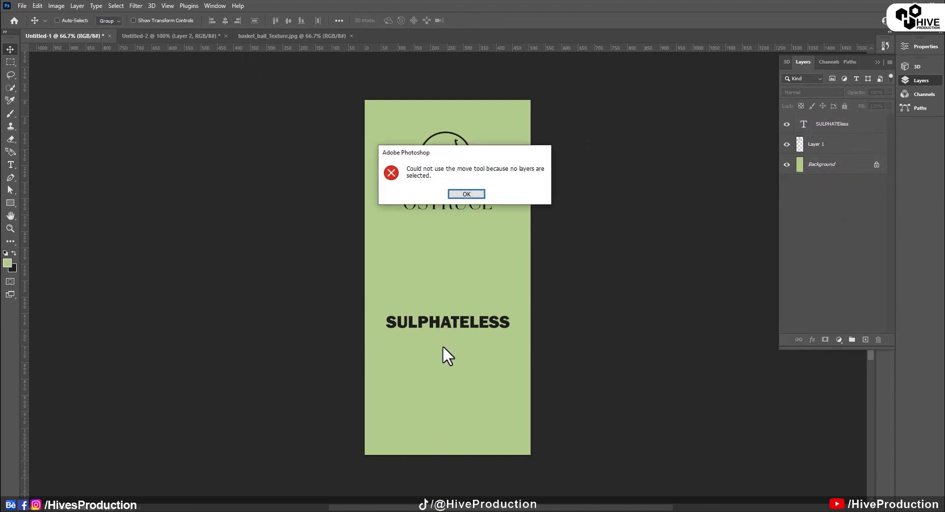
pyautogui.click(466, 194)
pyautogui.click(828, 128)
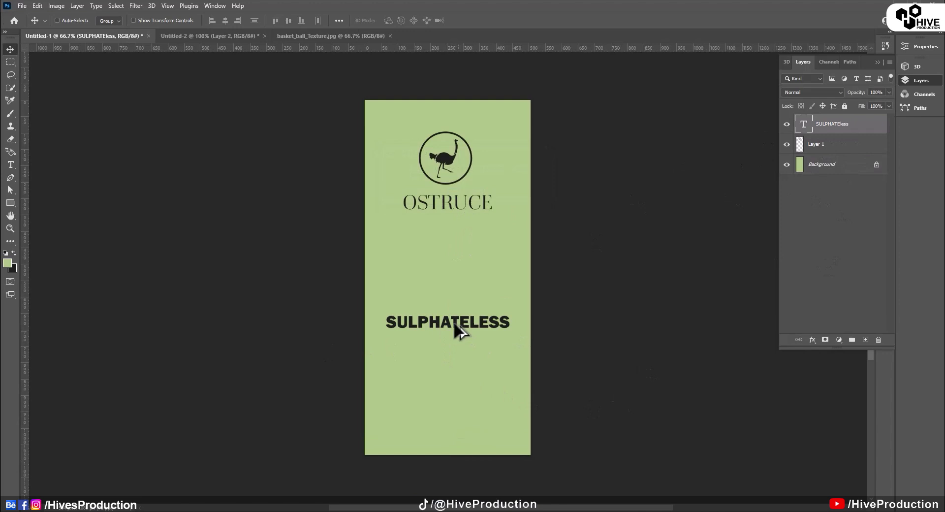
pyautogui.keyDown('alt'); pyautogui.moveTo(453, 321); pyautogui.dragTo(449, 351); pyautogui.keyUp('alt')
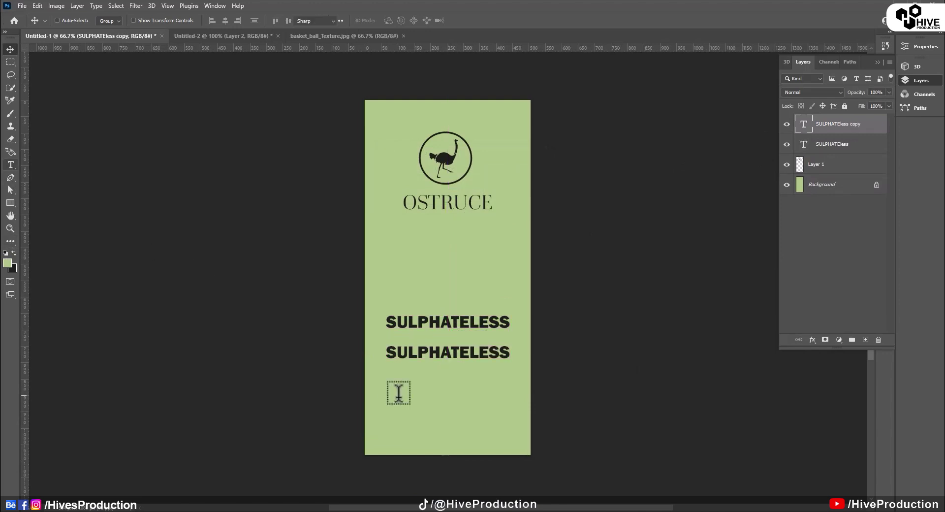
pyautogui.click(468, 352)
pyautogui.hotkey('ctrl', 'a')
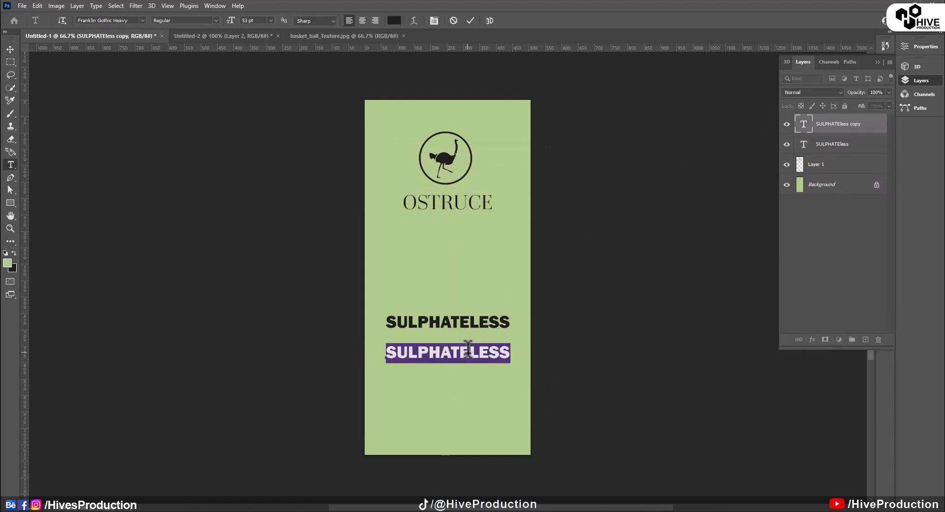
pyautogui.write('SHAMPOO')
# Step: Set the SHAMPOO text to Franklin Gothic Book at 51 pt with a tracking of 340
pyautogui.hotkey('ctrl', 'a')
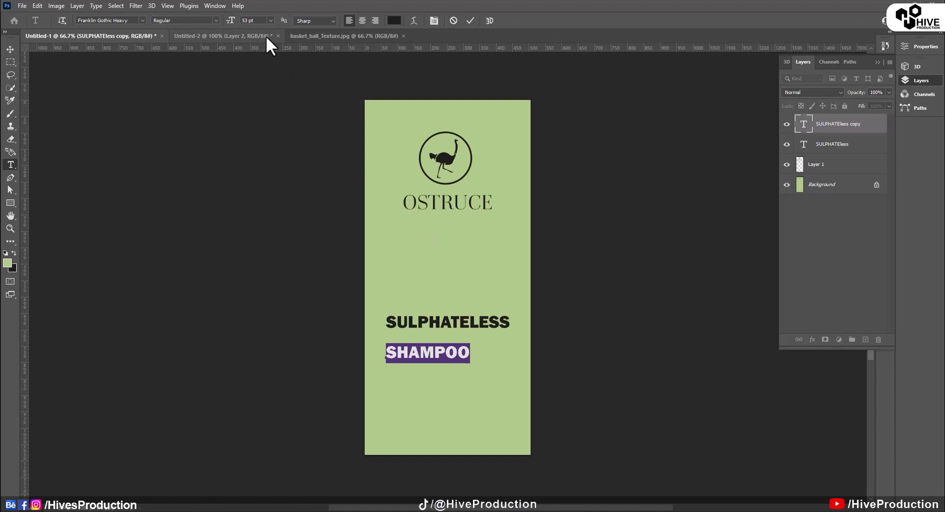
pyautogui.click(142, 20)
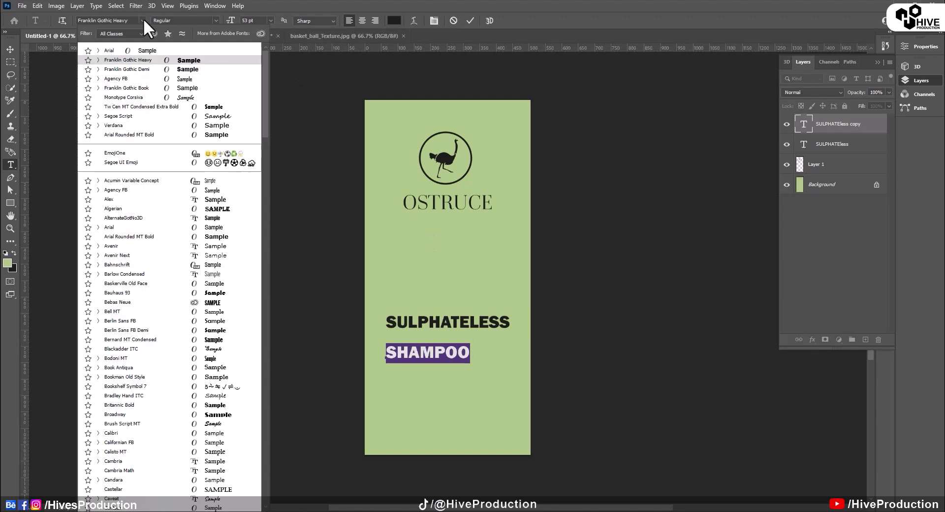
pyautogui.write('fra')
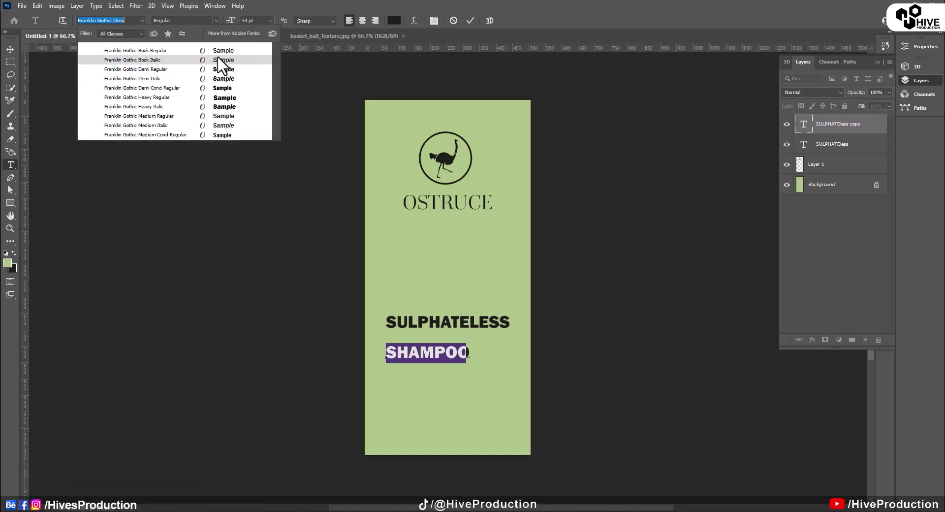
pyautogui.click(222, 49)
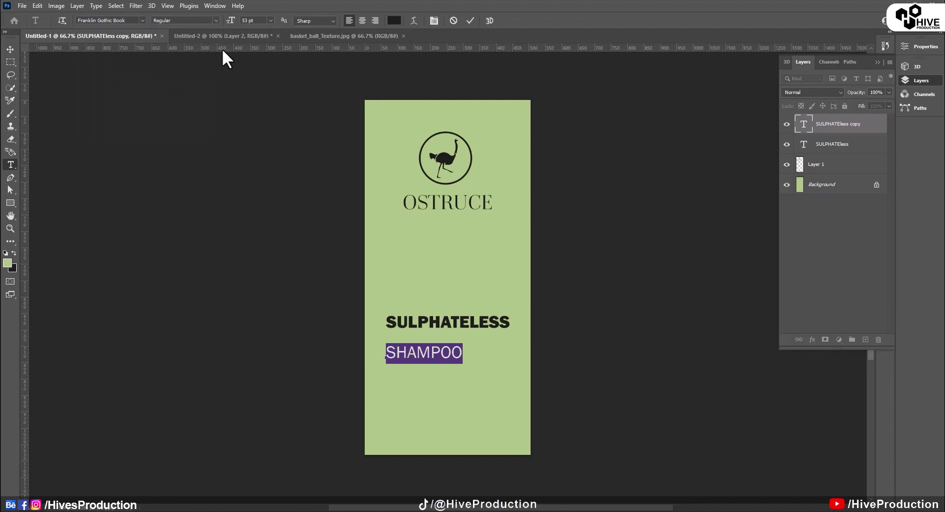
pyautogui.click(434, 21)
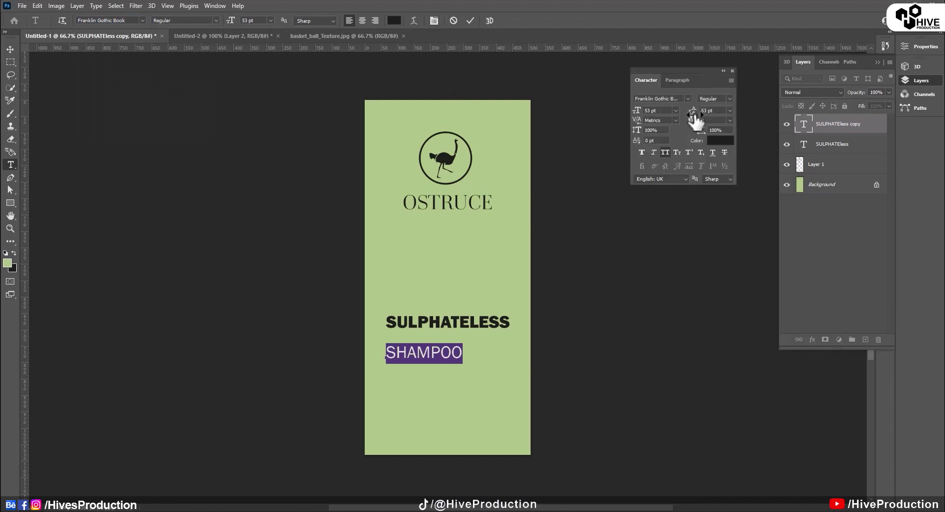
pyautogui.moveTo(694, 120); pyautogui.dragTo(703, 127)
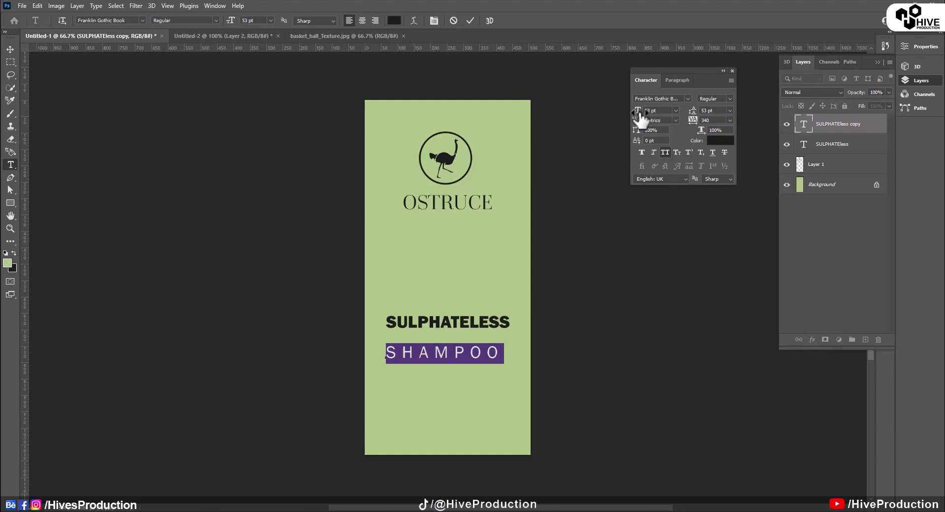
pyautogui.moveTo(640, 118); pyautogui.dragTo(638, 120)
pyautogui.click(732, 70)
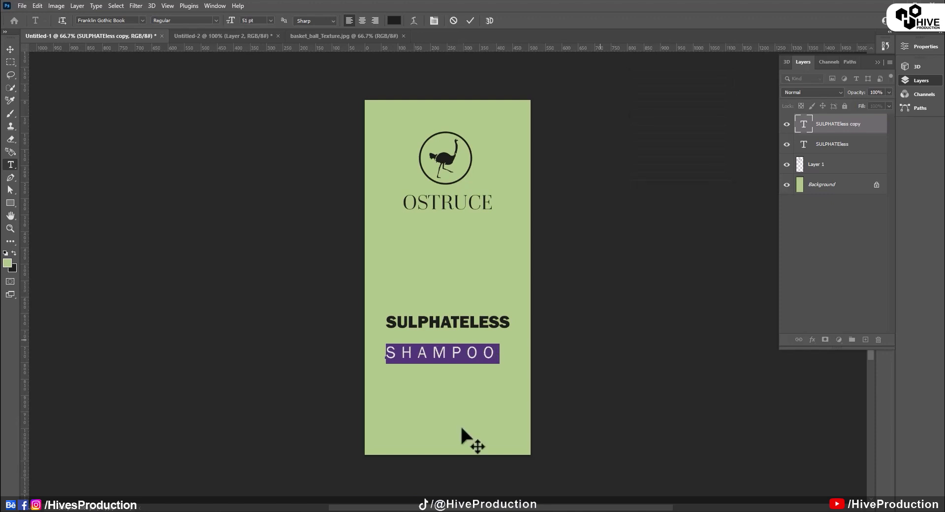
# Step: Move SHAMPOO up close beneath SULPHATELESS and centre it horizontally on the label background
pyautogui.click(10, 49)
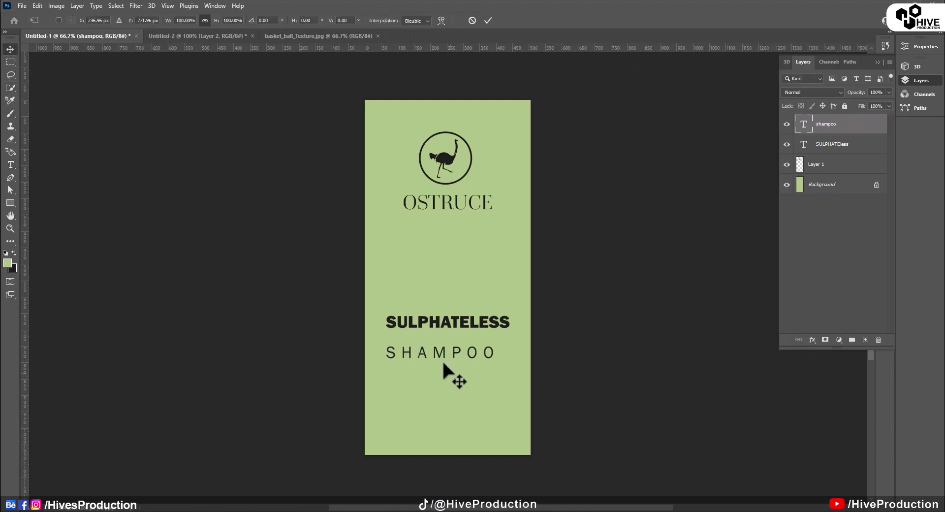
pyautogui.hotkey('ctrl', 't')
pyautogui.moveTo(443, 361); pyautogui.dragTo(468, 348)
pyautogui.press('Return')
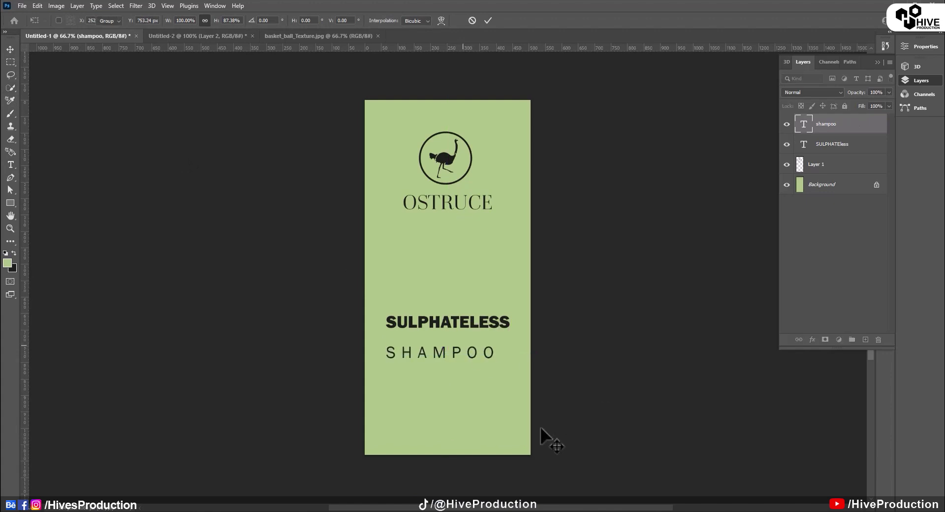
pyautogui.press('Up')
pyautogui.press('Up')
pyautogui.press('Up')
pyautogui.press('Up')
pyautogui.press('Up')
pyautogui.press('Up')
pyautogui.press('Up')
pyautogui.press('Up')
pyautogui.press('Up')
pyautogui.press('Up')
pyautogui.press('Up')
pyautogui.press('Up')
pyautogui.press('Up')
pyautogui.press('Up')
pyautogui.press('Up')
pyautogui.press('Up')
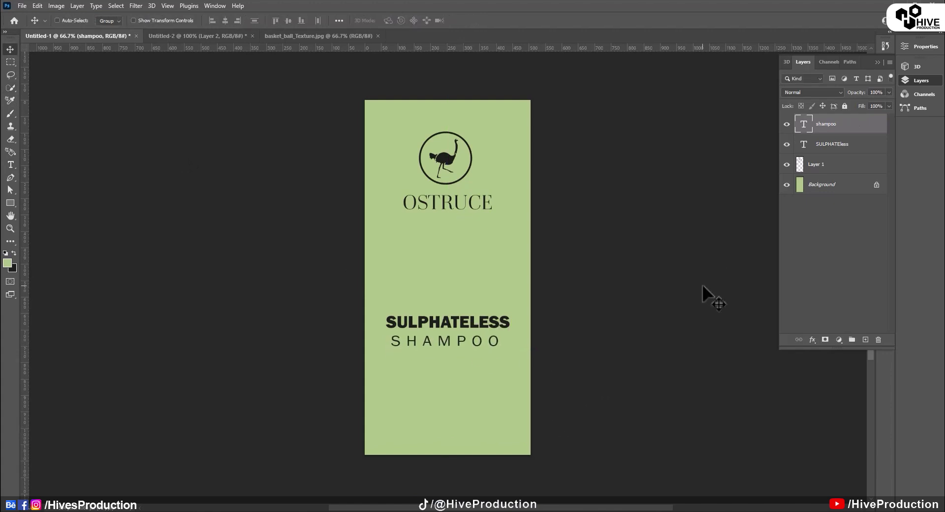
pyautogui.press('Right')
pyautogui.press('Right')
pyautogui.press('Right')
pyautogui.press('Right')
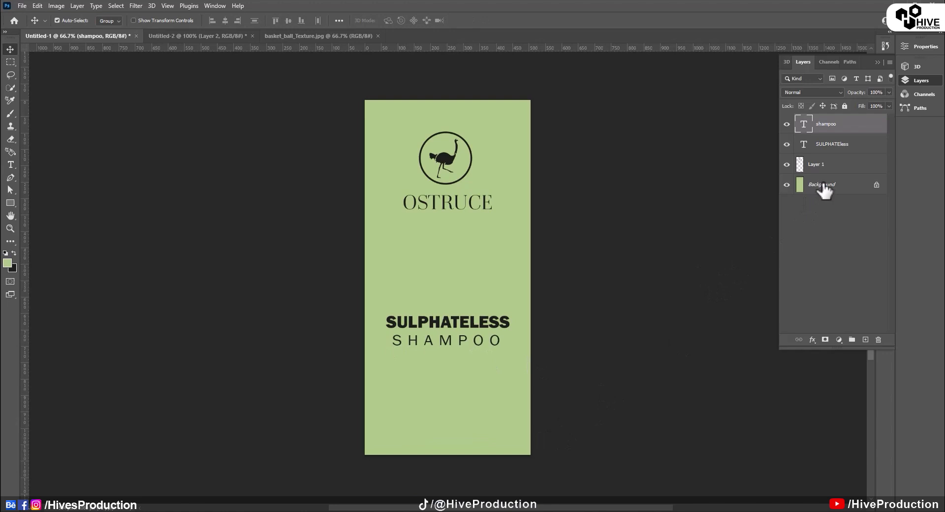
pyautogui.click(822, 186)
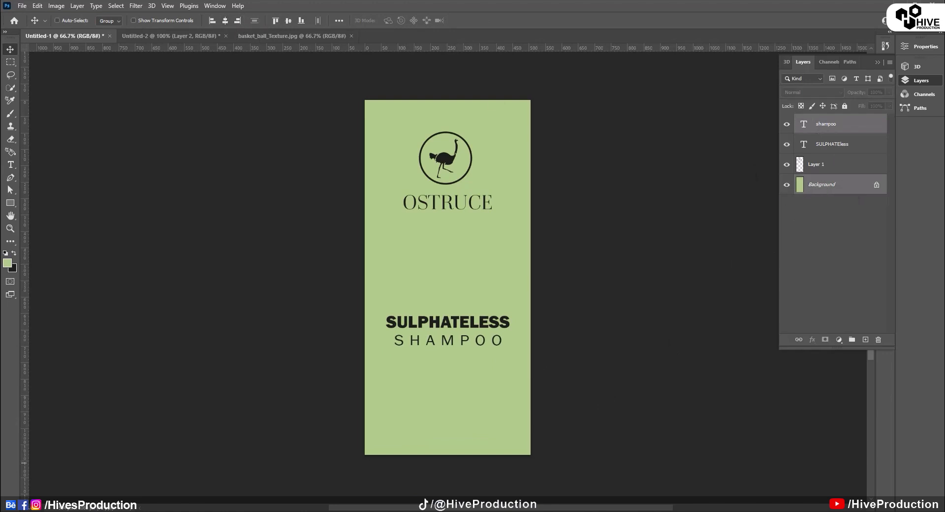
pyautogui.click(836, 124)
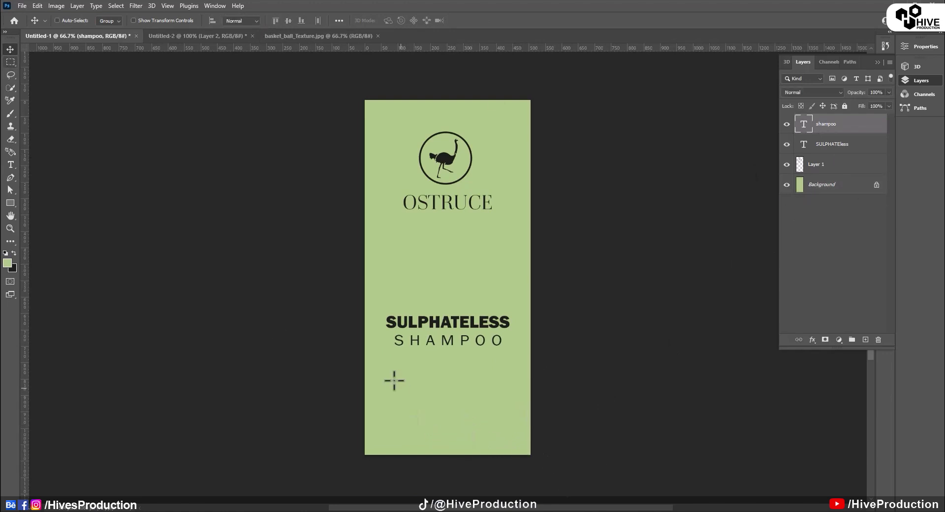
# Step: Create a black band on a new layer below SHAMPOO, spanning the label's full width
pyautogui.press('m')
pyautogui.moveTo(365, 370); pyautogui.dragTo(539, 398)
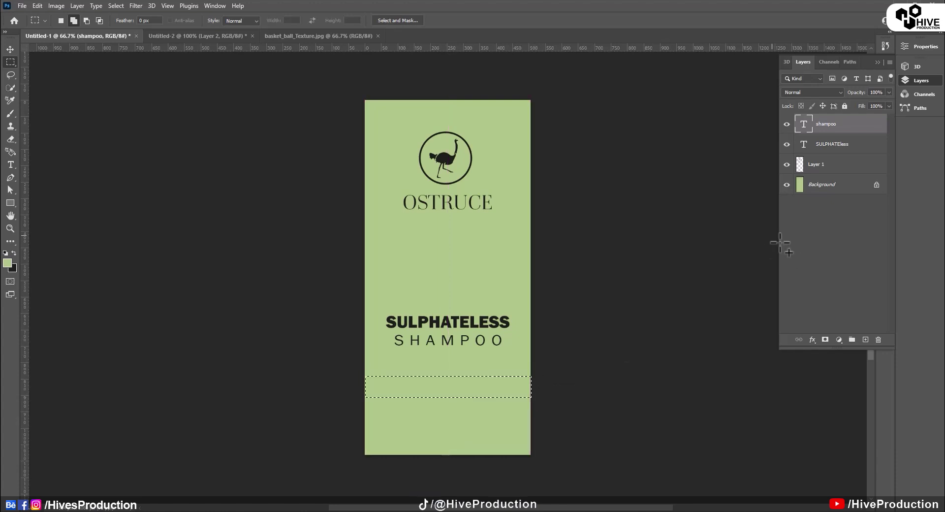
pyautogui.click(865, 340)
pyautogui.hotkey('ctrl', 'BackSpace')
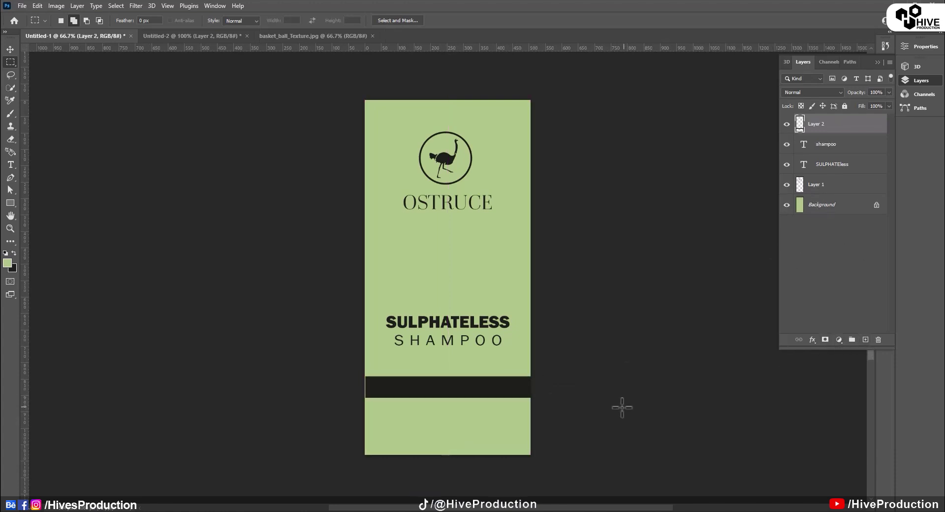
pyautogui.hotkey('ctrl', 't')
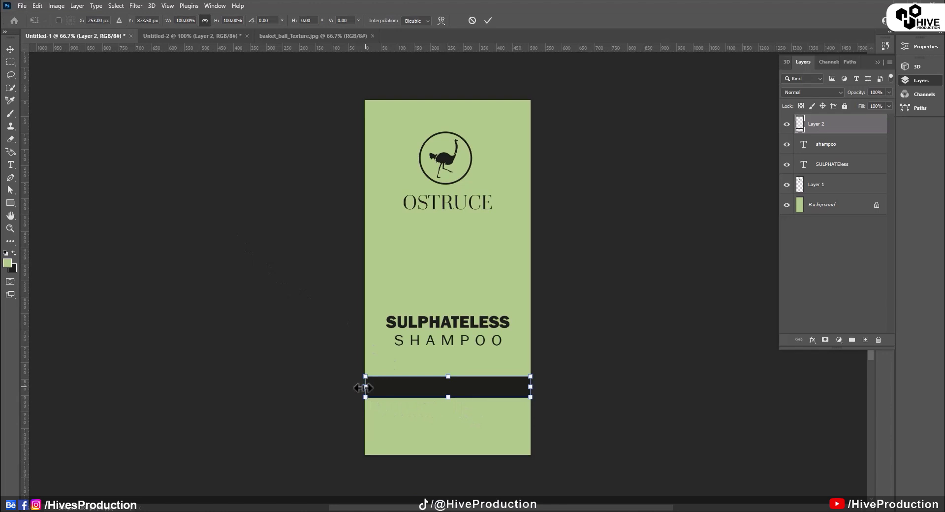
pyautogui.moveTo(365, 387); pyautogui.dragTo(358, 389)
pyautogui.press('Return')
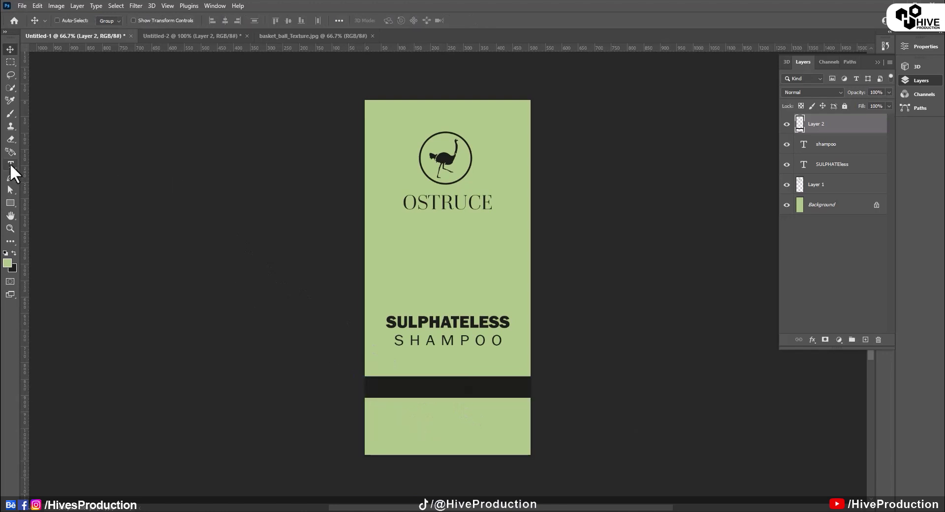
# Step: Add the text Sulphates-Free Hair Love above SULPHATELESS in Franklin Gothic Book at 51 pt with a tracking of 0
pyautogui.click(10, 164)
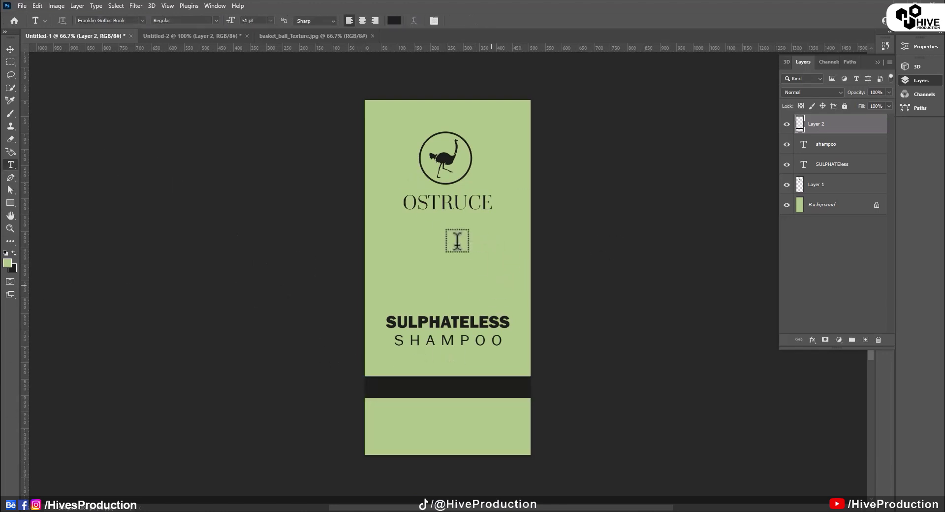
pyautogui.click(401, 275)
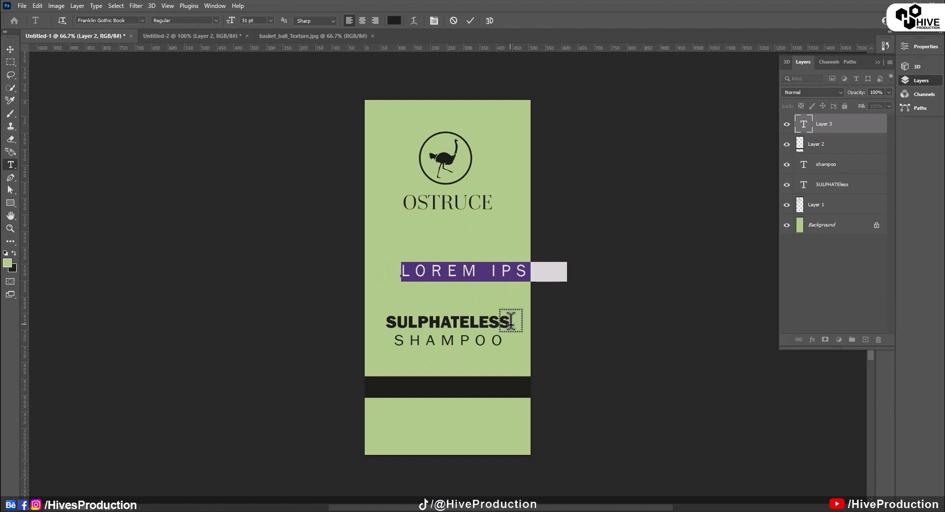
pyautogui.write('SU')
pyautogui.hotkey('ctrl', 'a')
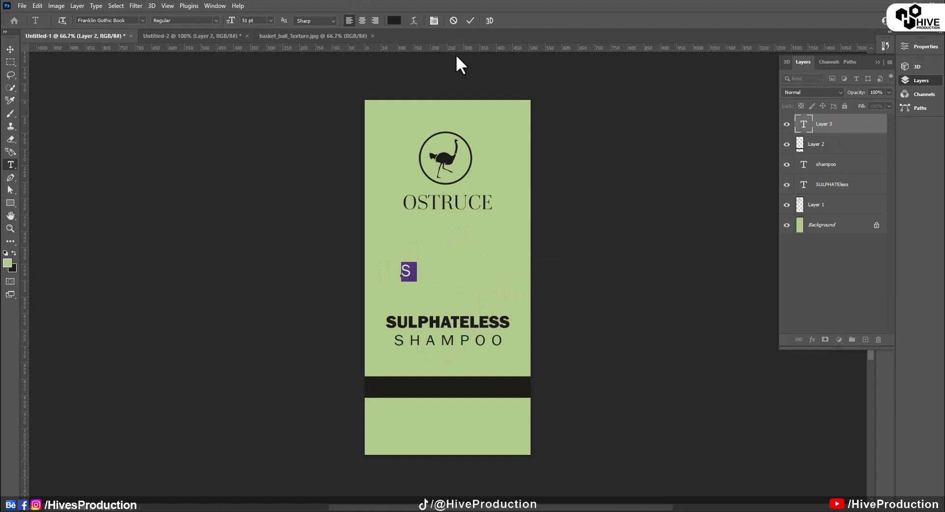
pyautogui.click(433, 21)
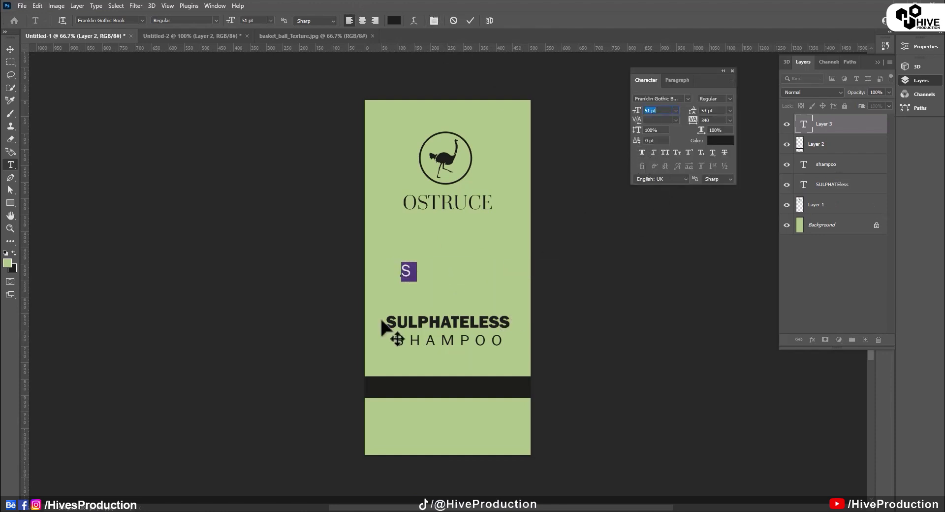
pyautogui.click(412, 271)
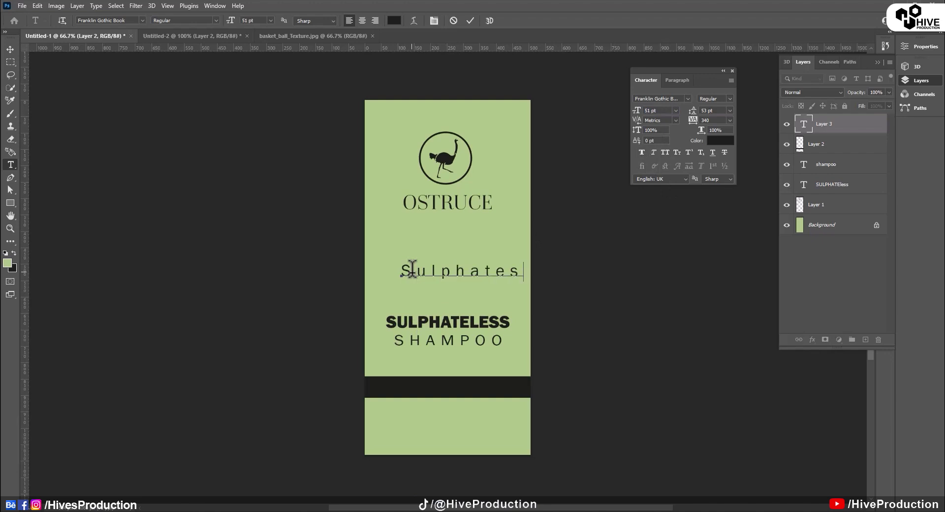
pyautogui.hotkey('ctrl', 'a')
pyautogui.click(730, 120)
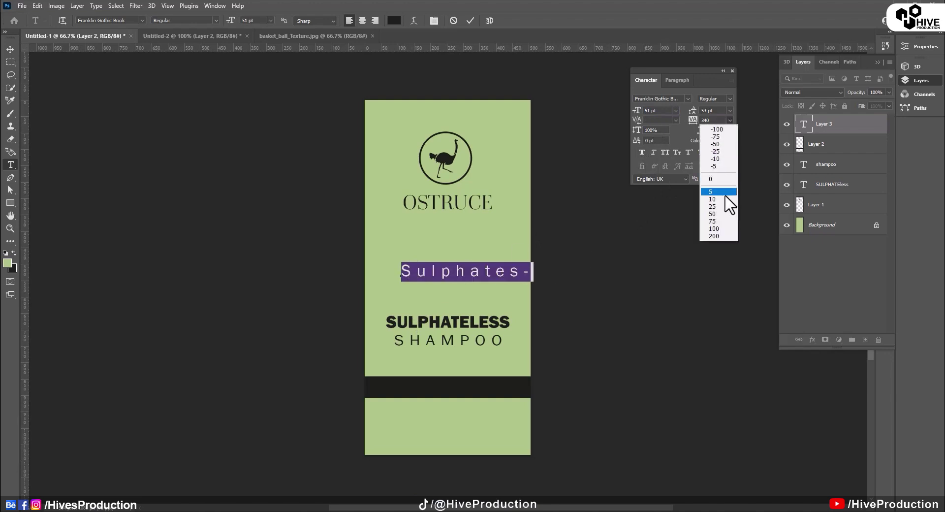
pyautogui.click(715, 177)
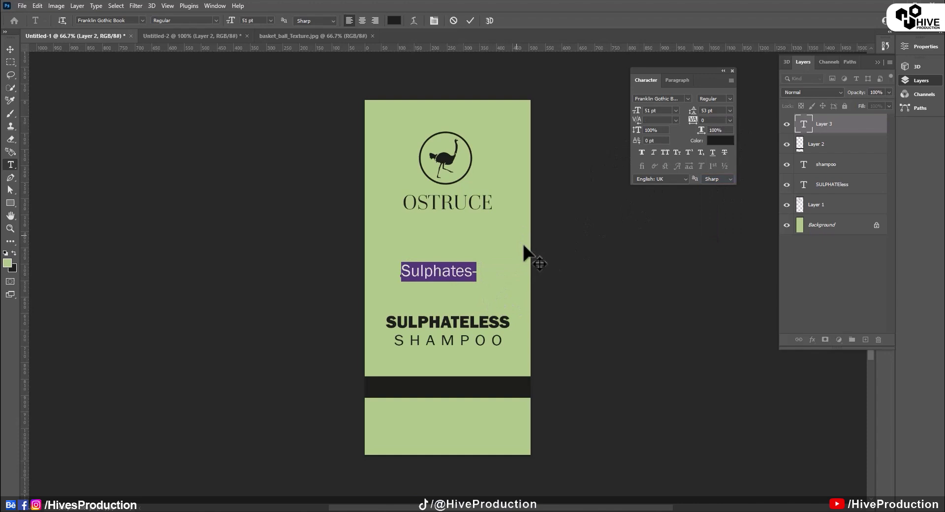
pyautogui.click(479, 266)
pyautogui.write('free')
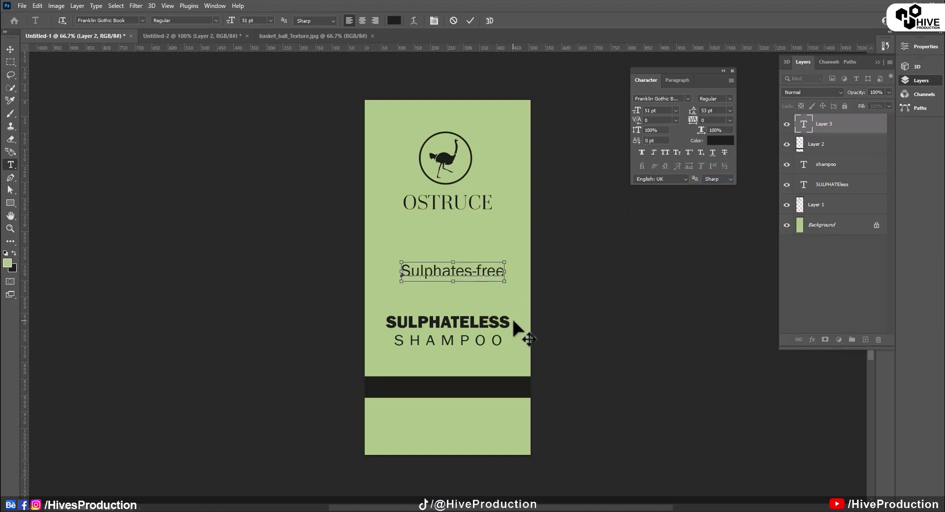
pyautogui.press('Left')
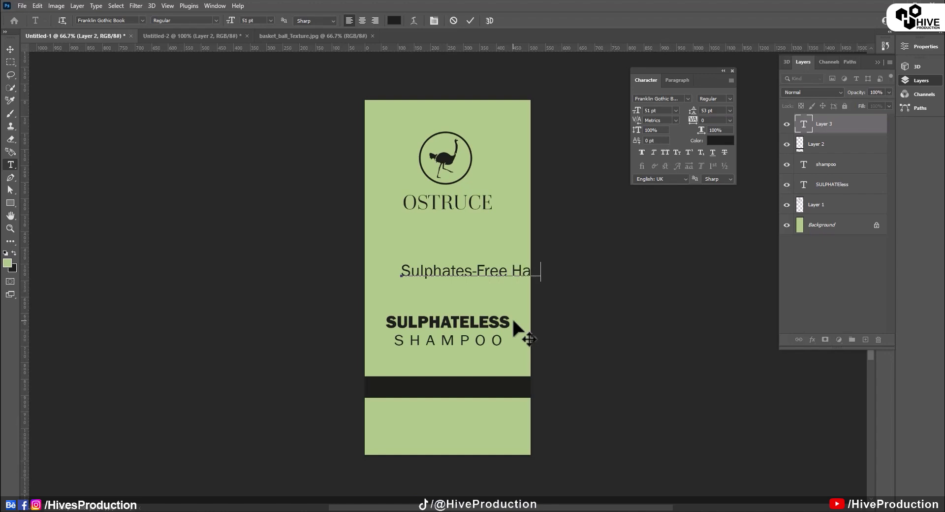
# Step: Reduce the Sulphates-Free Hair Love text to 38 pt, place it on the black band and colour it with the label's green
pyautogui.hotkey('ctrl', 'a')
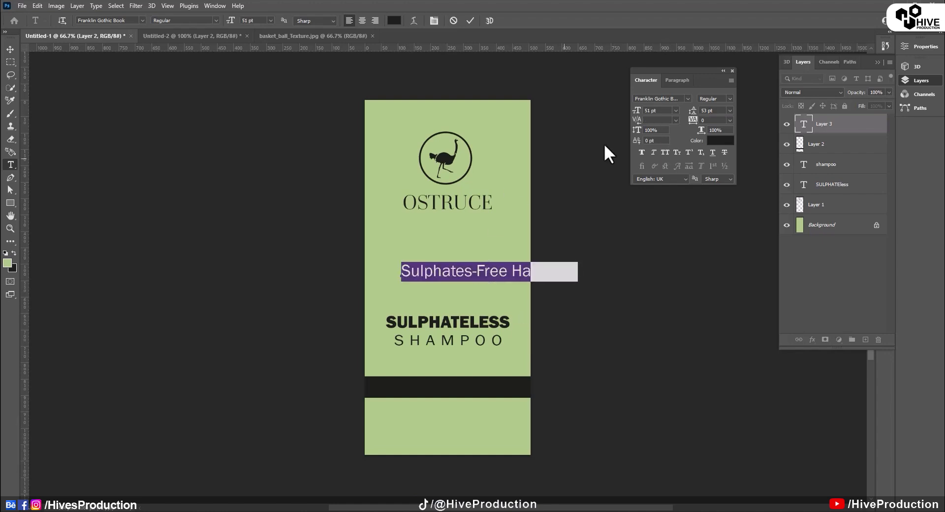
pyautogui.moveTo(237, 22); pyautogui.dragTo(226, 22)
pyautogui.moveTo(502, 315); pyautogui.dragTo(481, 429)
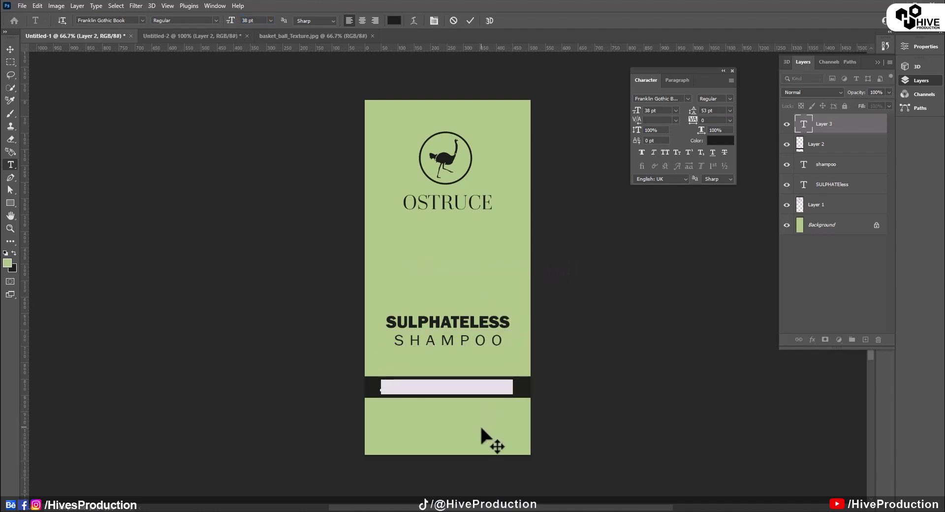
pyautogui.hotkey('alt', 'BackSpace')
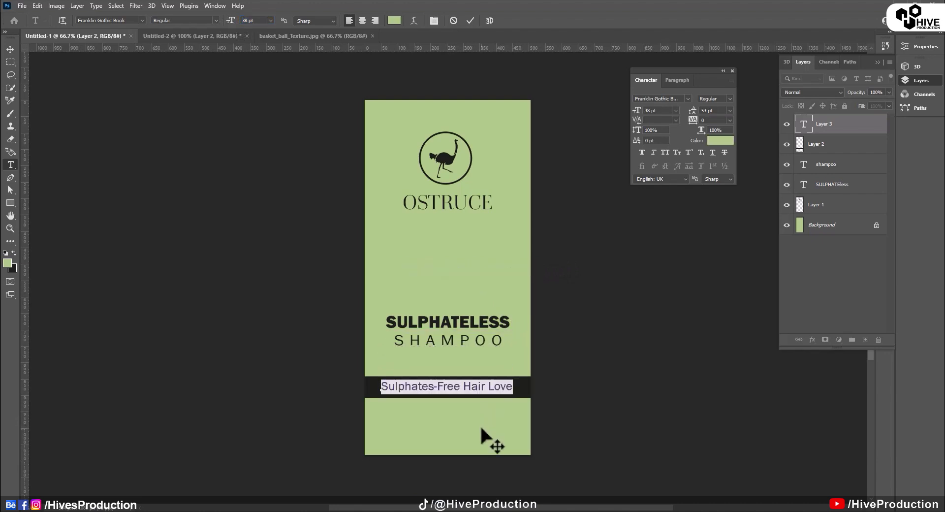
pyautogui.click(513, 383)
pyautogui.click(10, 50)
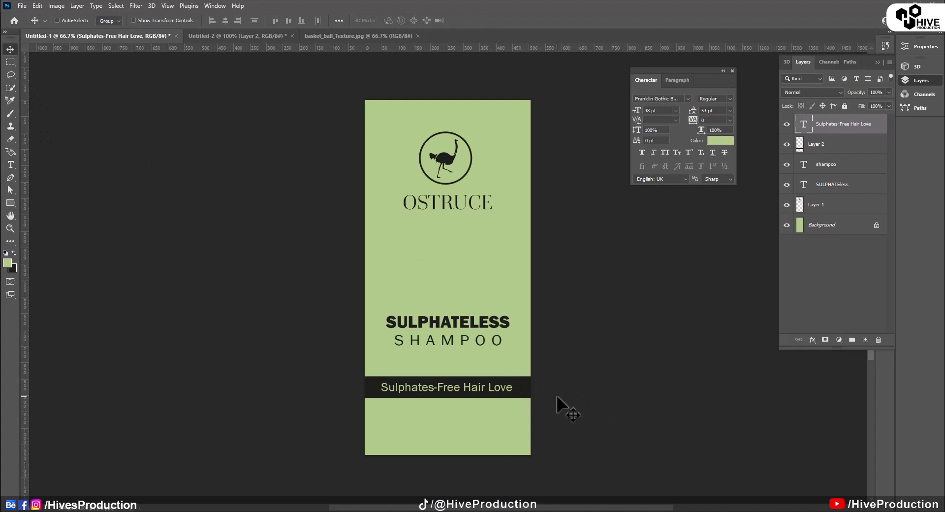
# Step: Duplicate the Sulphates-Free Hair Love text below the black band, change the copy's wording to 20ml and colour it black
pyautogui.doubleClick(477, 389)
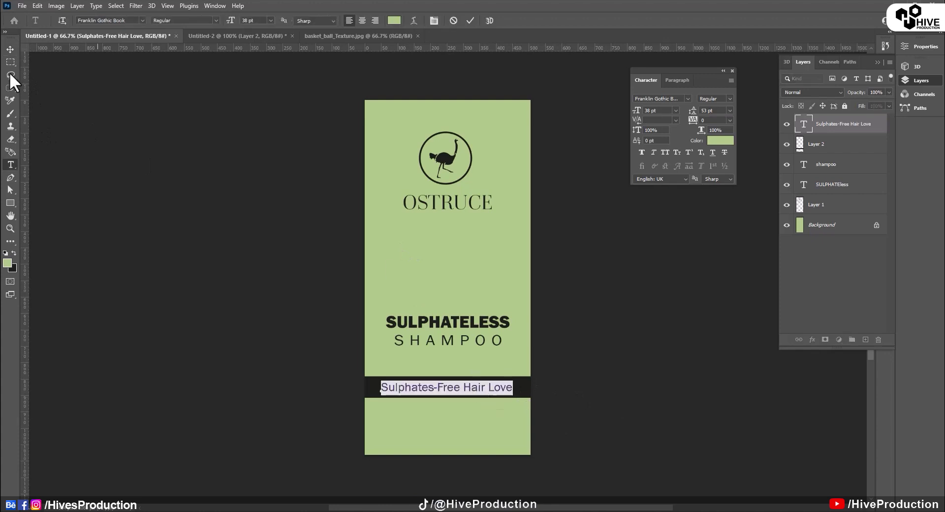
pyautogui.click(10, 50)
pyautogui.keyDown('alt'); pyautogui.moveTo(460, 397); pyautogui.dragTo(459, 435); pyautogui.keyUp('alt')
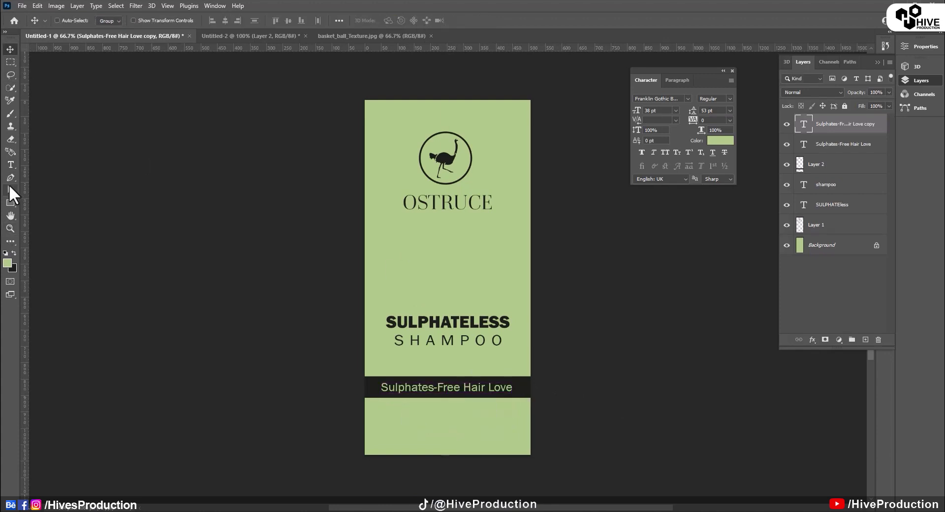
pyautogui.press('t')
pyautogui.click(426, 416)
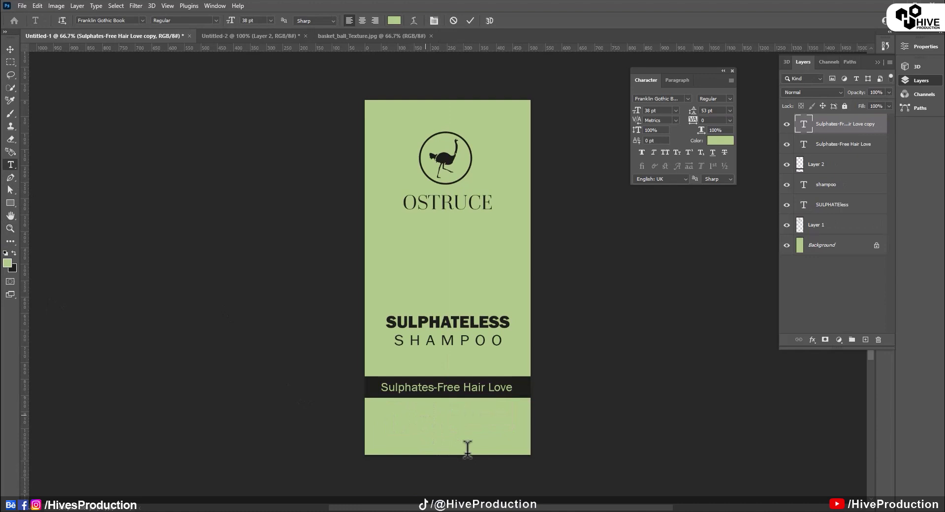
pyautogui.click(878, 339)
pyautogui.tripleClick(458, 421)
pyautogui.press('BackSpace')
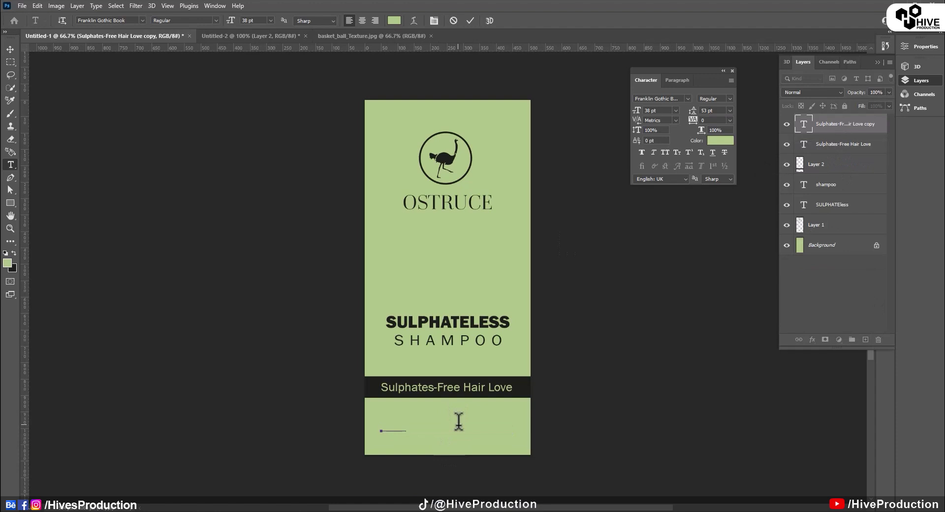
pyautogui.hotkey('ctrl', 'a')
pyautogui.hotkey('ctrl', 'BackSpace')
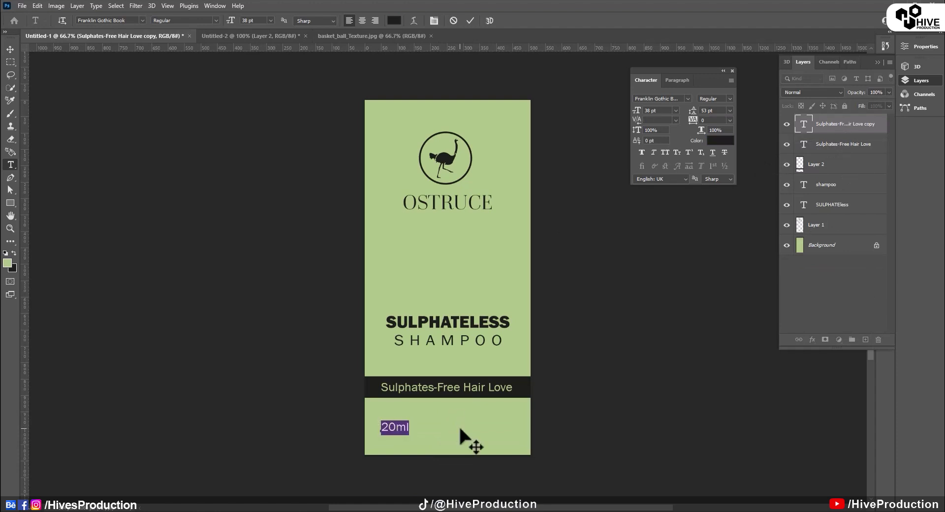
# Step: Change the 20ml text to 200ml and move it to the right, beneath the black band
pyautogui.click(396, 427)
pyautogui.keyDown('ctrl'); pyautogui.moveTo(501, 480); pyautogui.dragTo(600, 476); pyautogui.keyUp('ctrl')
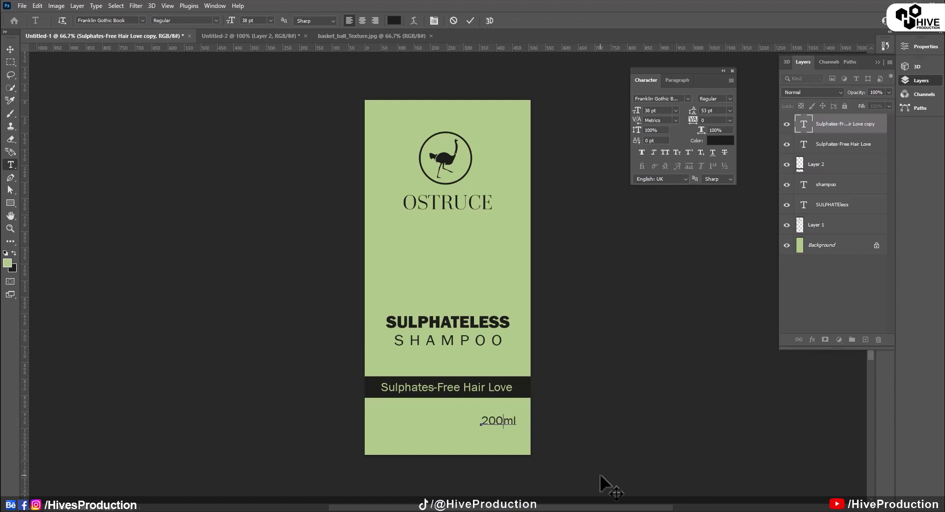
pyautogui.click(11, 49)
# Step: Begin saving the label on the computer under the file name Shampoo
pyautogui.click(20, 6)
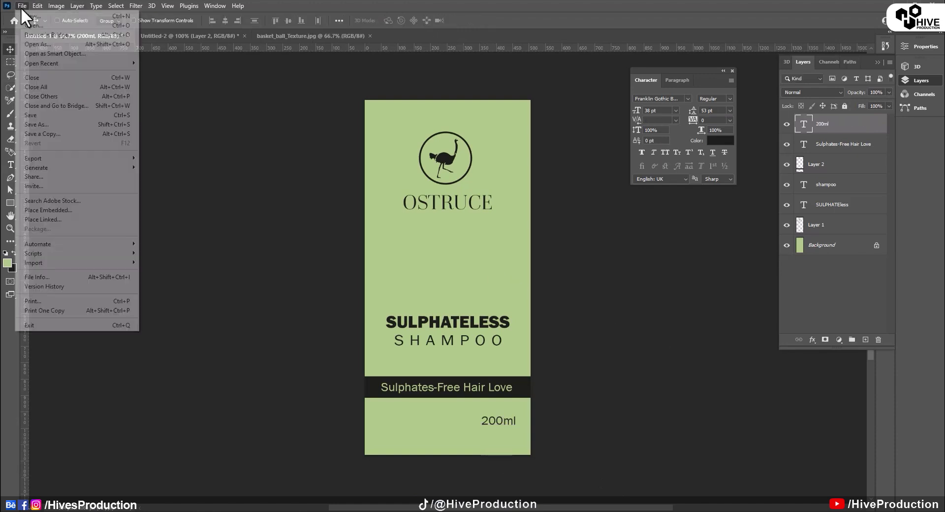
pyautogui.click(48, 124)
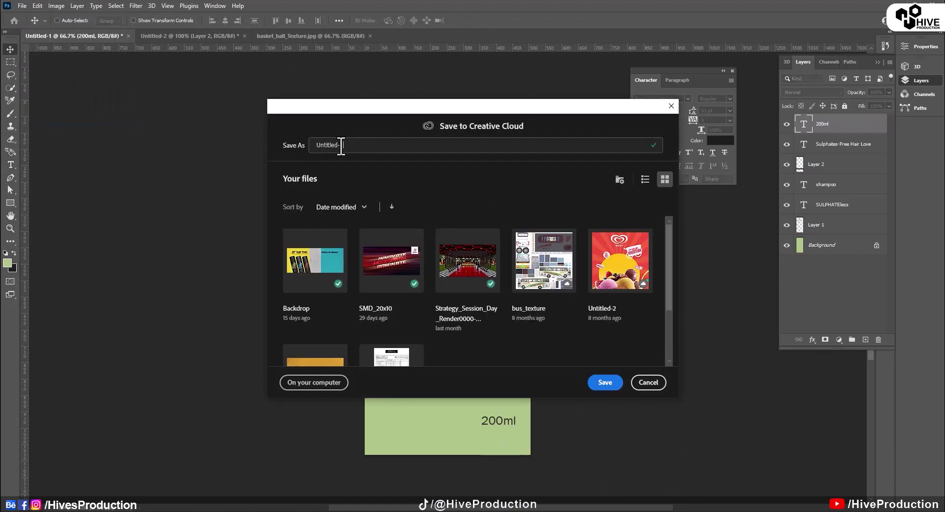
pyautogui.click(341, 146)
pyautogui.write('Shamp')
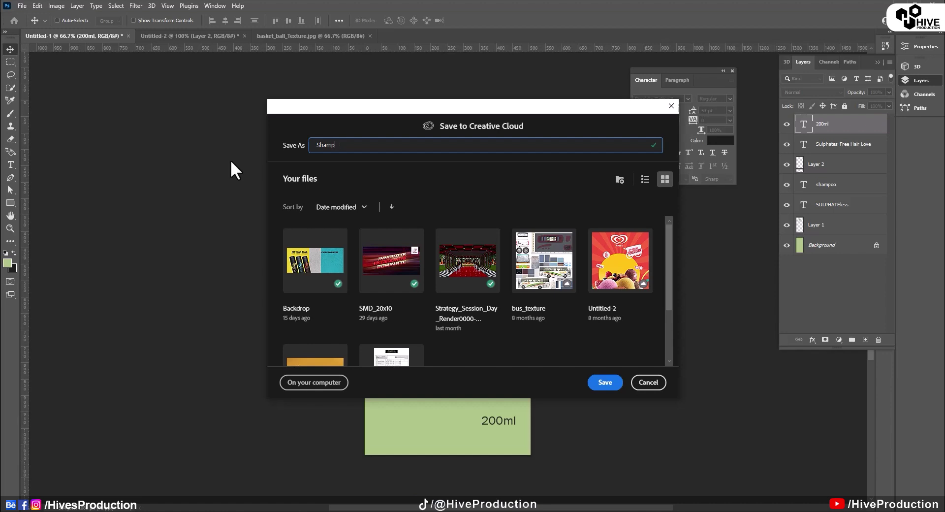
pyautogui.write('oo')
pyautogui.click(315, 383)
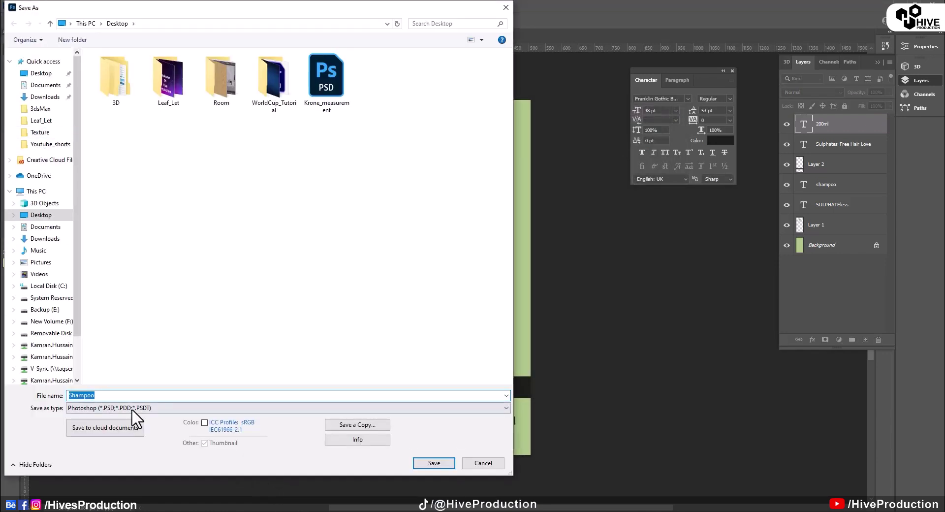
# Step: Save a copy of the label to the Desktop in JPEG format
pyautogui.click(129, 408)
pyautogui.click(108, 418)
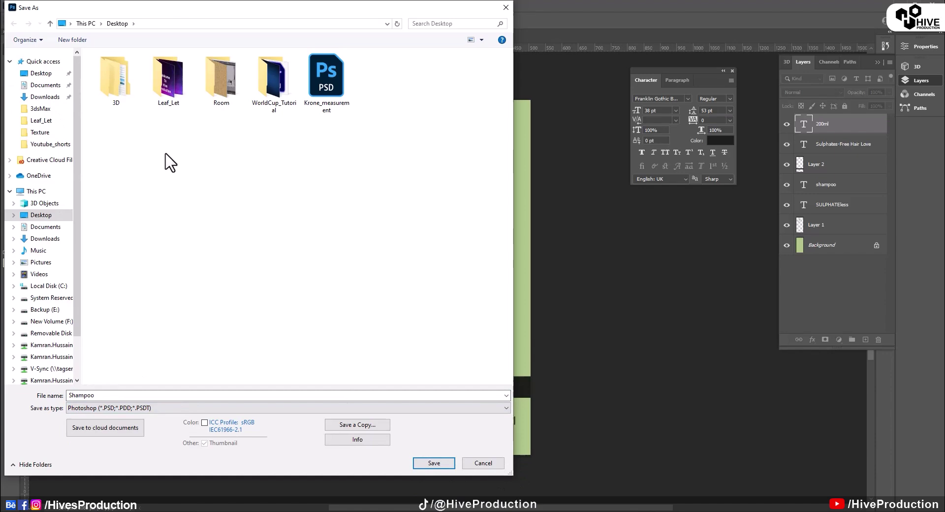
pyautogui.click(363, 424)
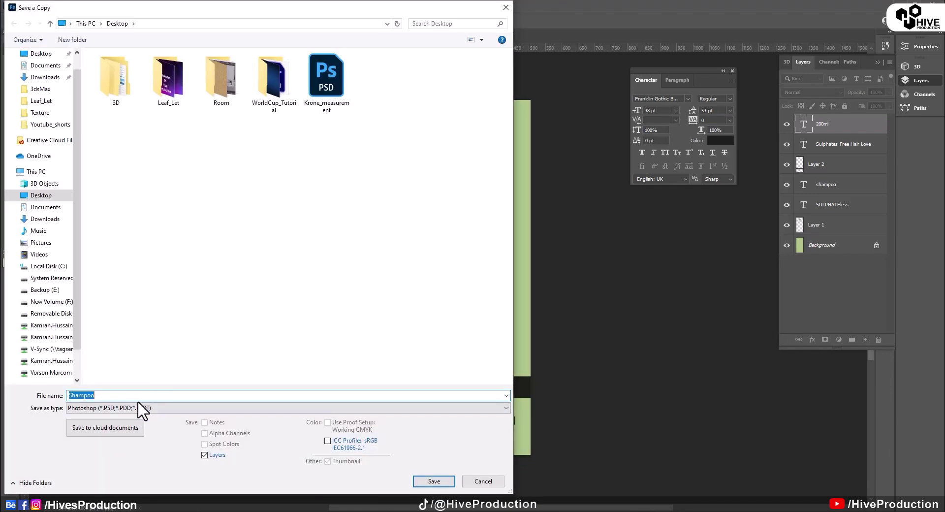
pyautogui.click(101, 408)
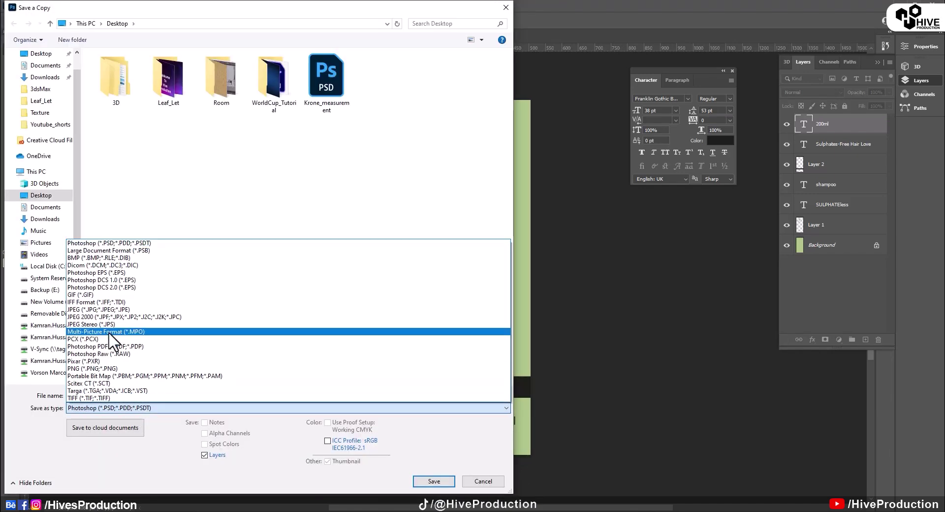
pyautogui.click(108, 309)
pyautogui.click(434, 481)
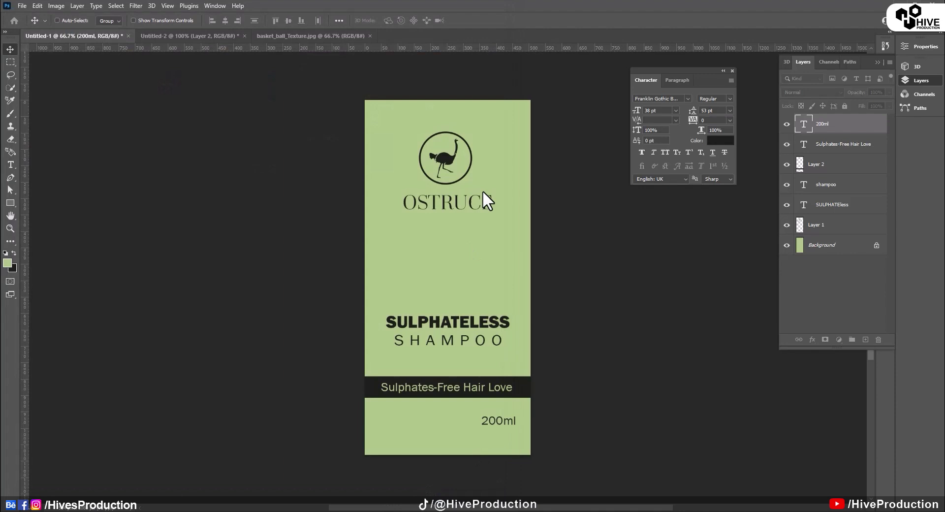
pyautogui.click(529, 124)
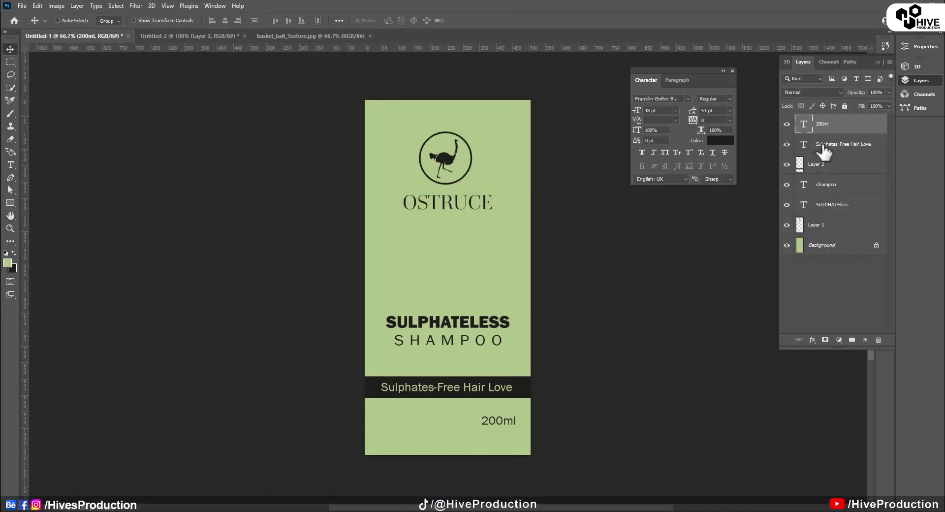
# Step: Move the SULPHATELESS and SHAMPOO texts up together, away from the black band
pyautogui.click(824, 152)
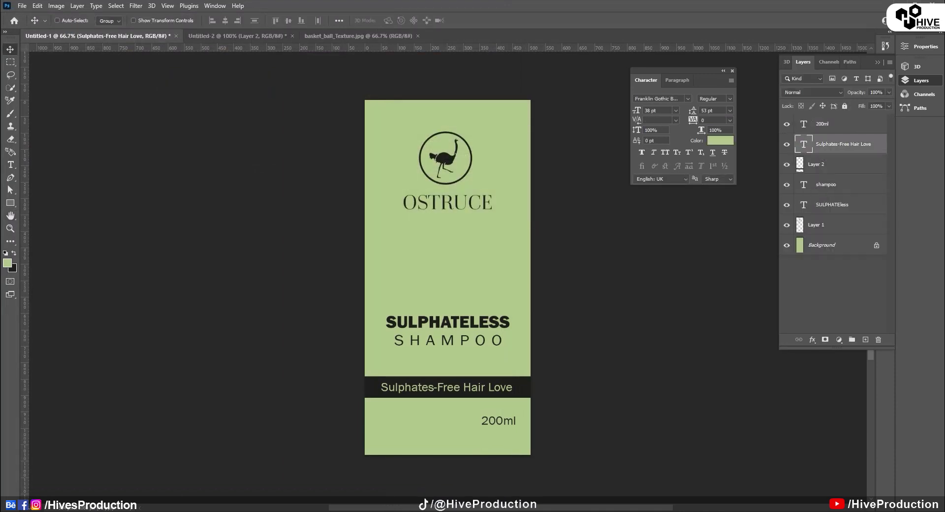
pyautogui.click(829, 186)
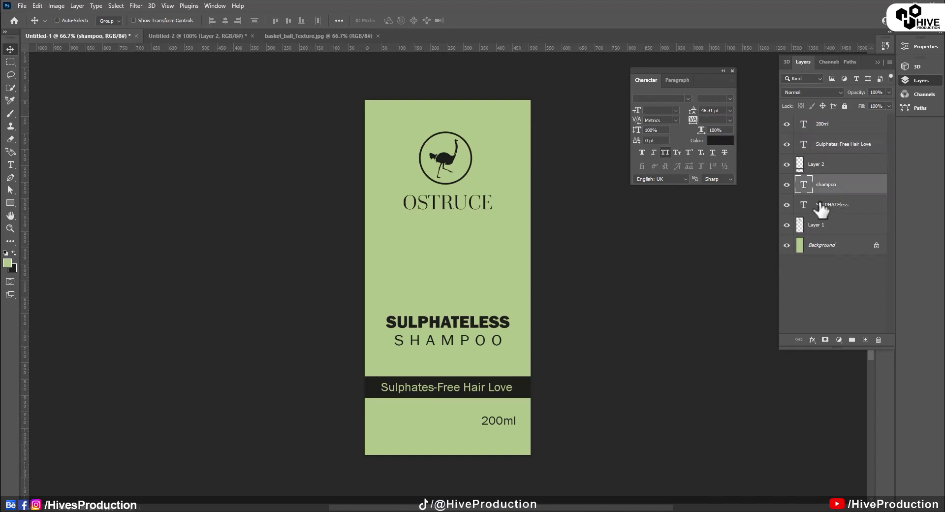
pyautogui.keyDown('shift'); pyautogui.click(822, 205); pyautogui.keyUp('shift')
pyautogui.moveTo(471, 340); pyautogui.dragTo(469, 311)
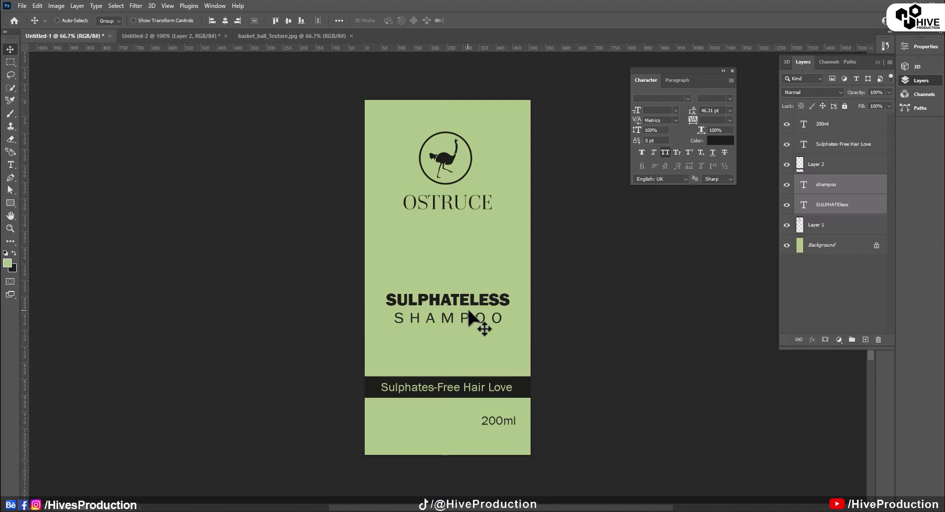
# Step: Save the revised label as a JPEG copy on the Desktop, replacing the existing Shampoo file
pyautogui.hotkey('ctrl', 's')
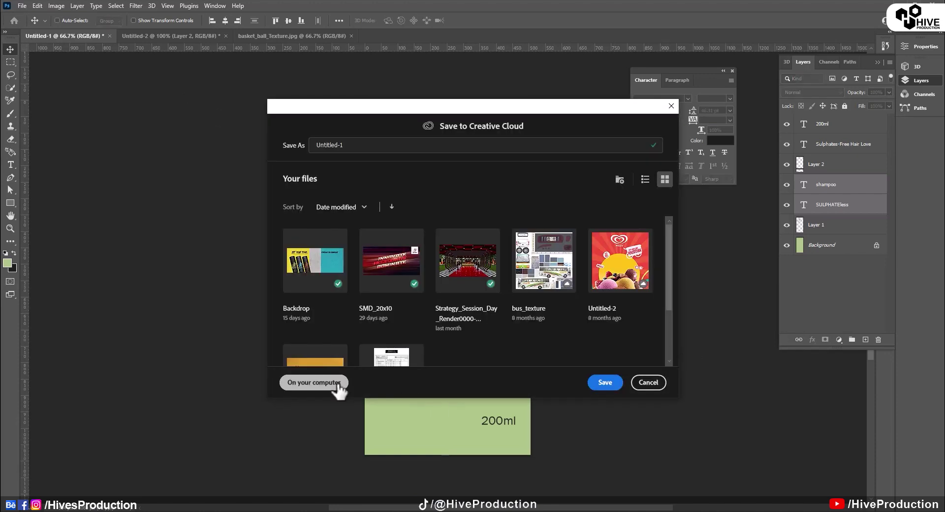
pyautogui.click(338, 388)
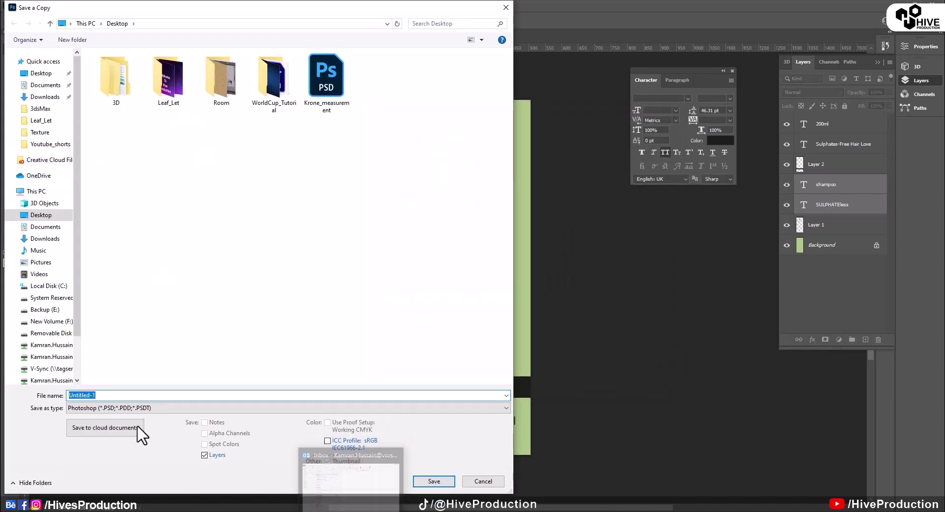
pyautogui.click(143, 407)
pyautogui.click(83, 317)
pyautogui.click(321, 147)
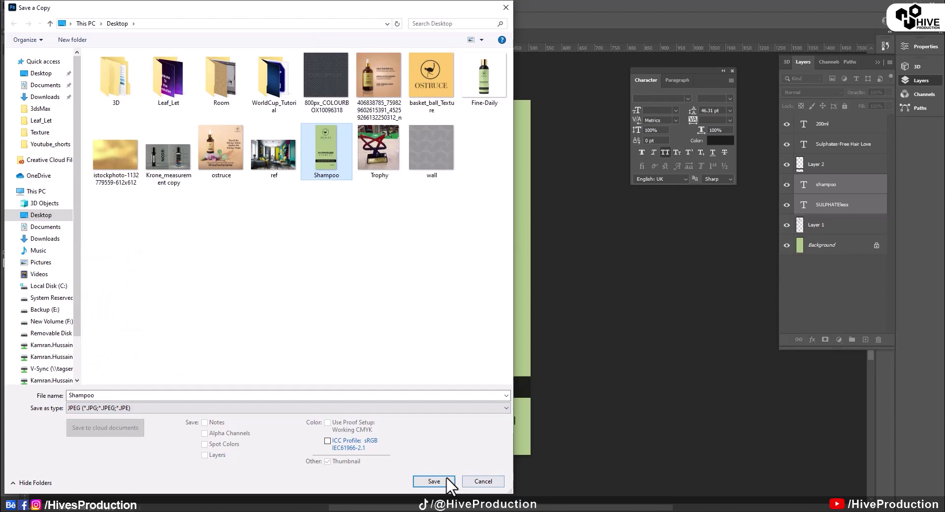
pyautogui.click(440, 482)
pyautogui.click(492, 261)
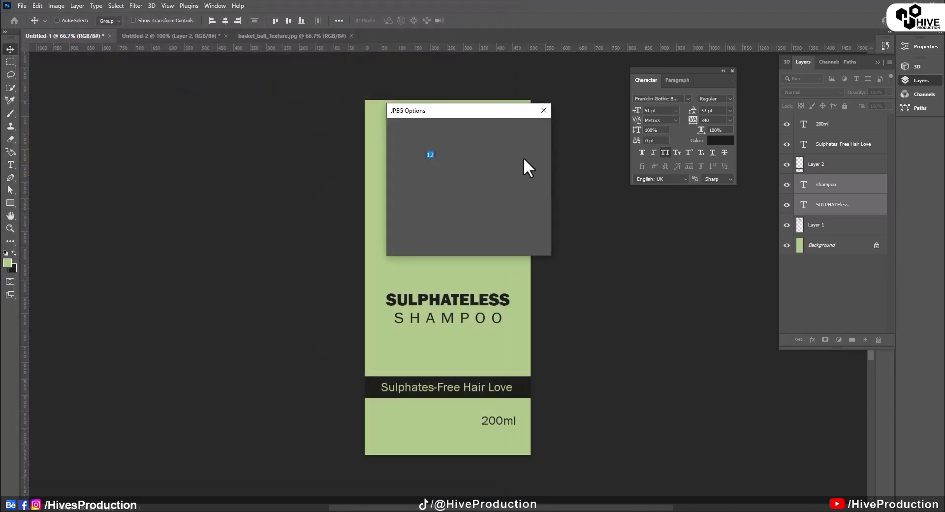
pyautogui.click(527, 128)
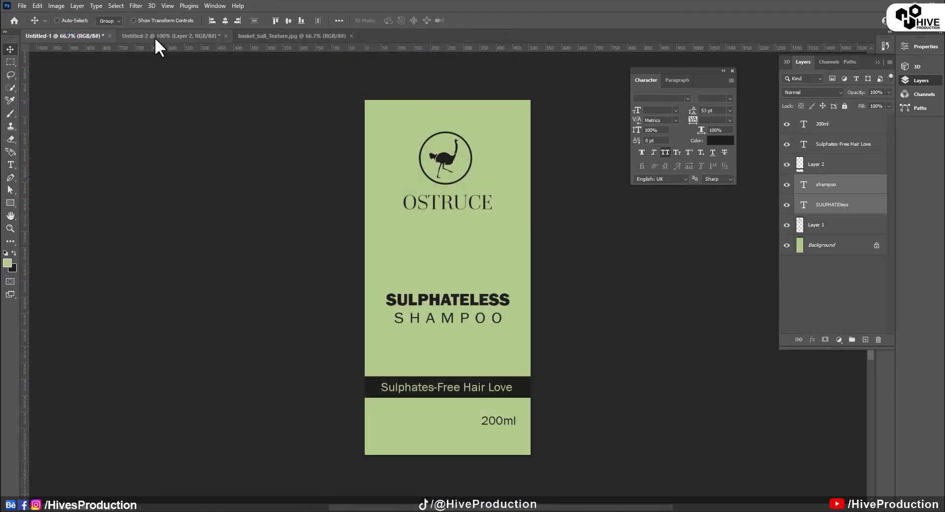
# Step: Create a new document 7 inches wide and 10 inches high at 100 pixels/inch
pyautogui.click(22, 5)
pyautogui.click(24, 14)
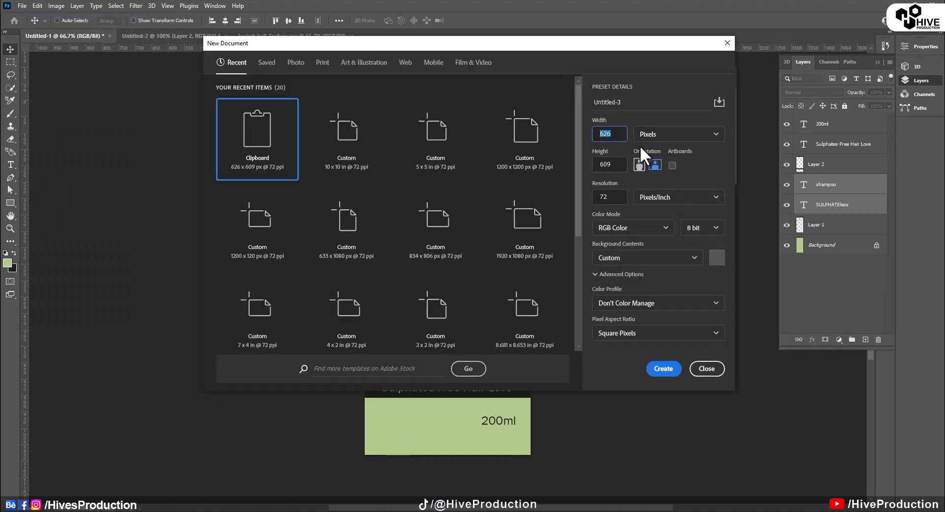
pyautogui.click(661, 136)
pyautogui.click(647, 168)
pyautogui.moveTo(622, 134); pyautogui.dragTo(577, 135)
pyautogui.write('7')
pyautogui.press('Tab')
pyautogui.write('10')
pyautogui.press('Tab')
pyautogui.press('Tab')
pyautogui.write('100')
pyautogui.press('Return')
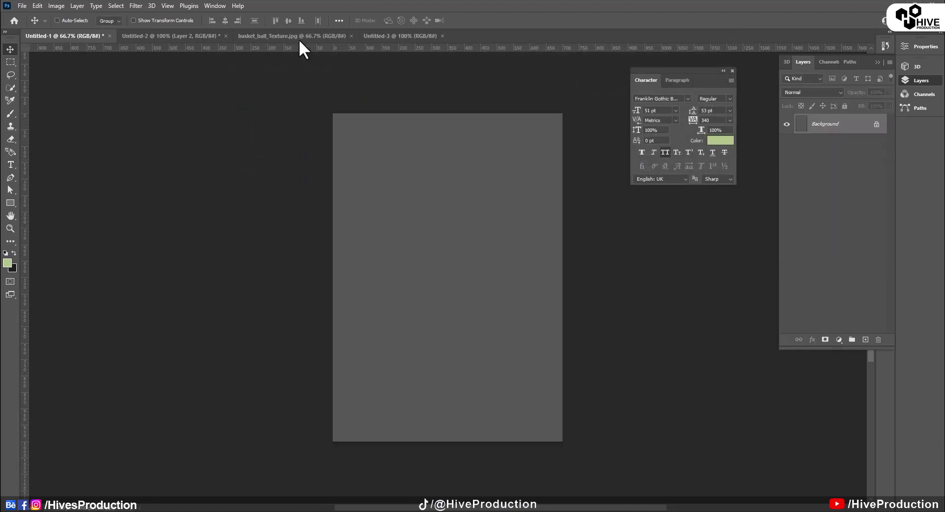
# Step: Copy the OSTRUCE logo from basket_ball_Texture.jpg into the new document, scaled to about 40% and centred near the upper edge
pyautogui.click(300, 37)
pyautogui.moveTo(444, 267); pyautogui.dragTo(469, 209)
pyautogui.hotkey('ctrl', 't')
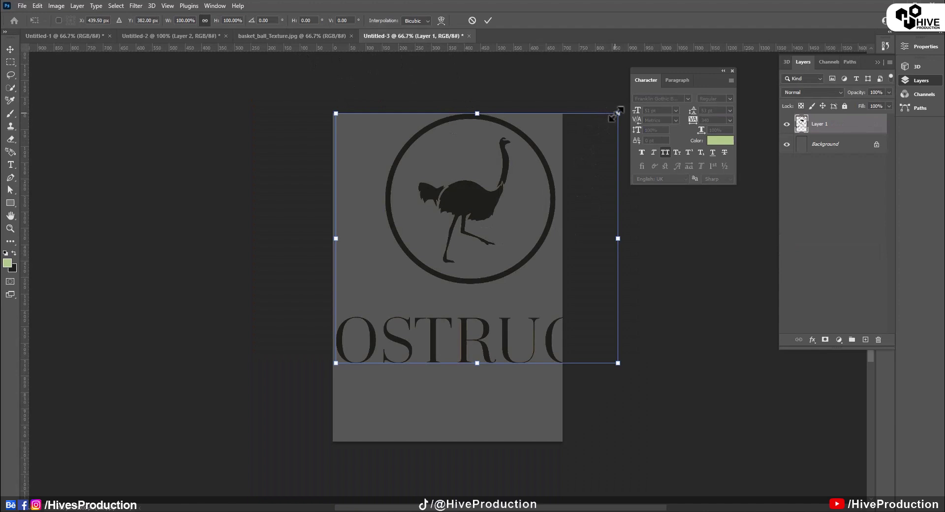
pyautogui.keyDown('alt'); pyautogui.moveTo(618, 114); pyautogui.dragTo(544, 179); pyautogui.keyUp('alt')
pyautogui.moveTo(480, 217); pyautogui.dragTo(445, 168)
pyautogui.keyDown('alt'); pyautogui.moveTo(508, 129); pyautogui.dragTo(498, 140); pyautogui.keyUp('alt')
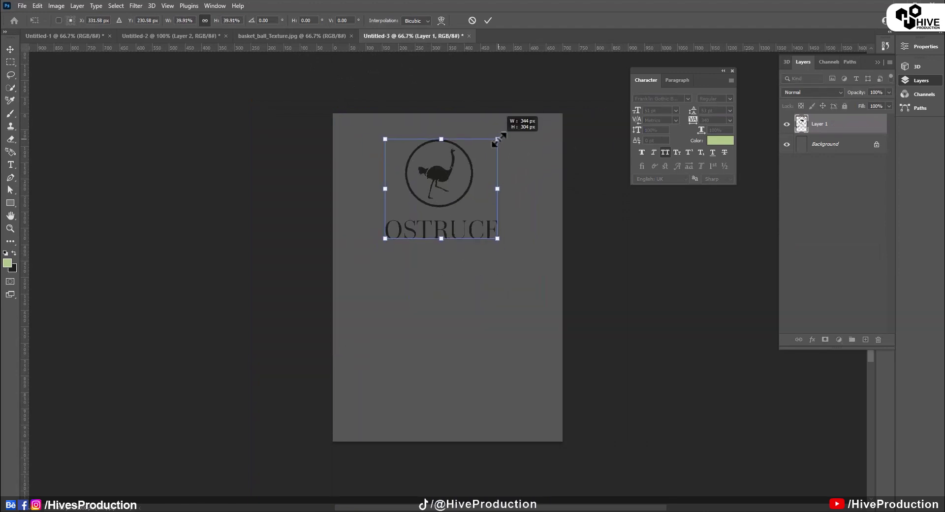
pyautogui.moveTo(446, 172); pyautogui.dragTo(452, 165)
pyautogui.press('Escape')
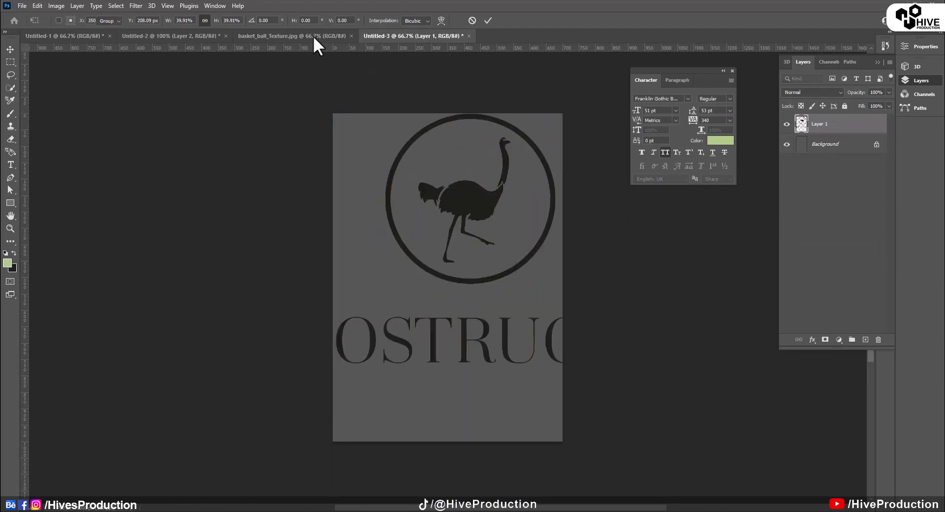
# Step: Sample the yellow-orange fcca6b from basket_ball_Texture.jpg and fill the new document's Background layer with it
pyautogui.click(313, 35)
pyautogui.click(360, 327)
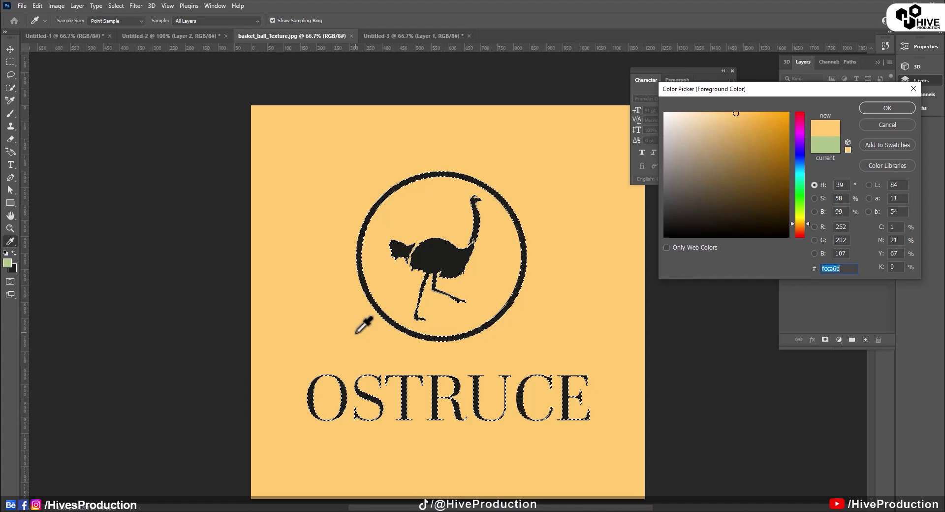
pyautogui.press('Return')
pyautogui.click(414, 36)
pyautogui.hotkey('alt', 'BackSpace')
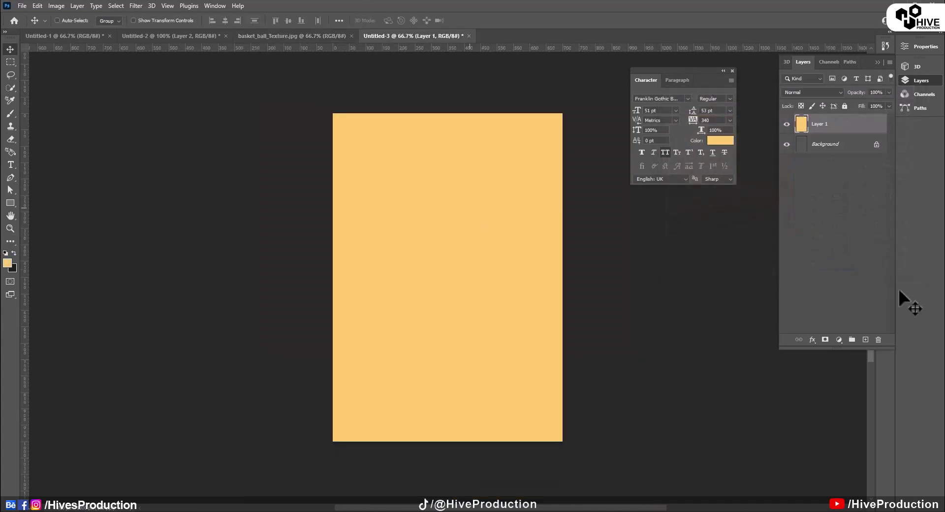
pyautogui.hotkey('ctrl', 'z')
pyautogui.click(836, 146)
pyautogui.hotkey('alt', 'BackSpace')
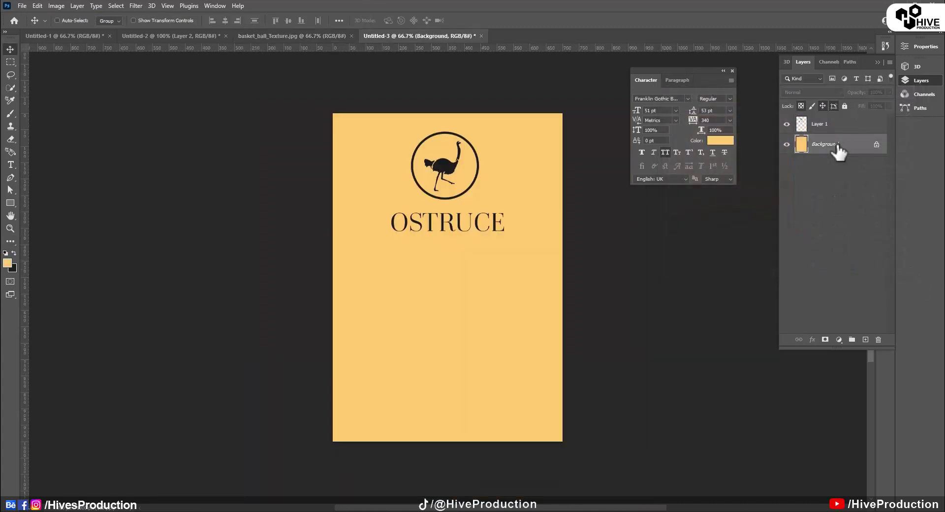
# Step: Resize the OSTRUCE logo, finally enlarging it to about 134%, and move it slightly lower, keeping it horizontally centred
pyautogui.click(820, 128)
pyautogui.hotkey('ctrl', 't')
pyautogui.keyDown('alt'); pyautogui.moveTo(505, 131); pyautogui.dragTo(499, 136); pyautogui.keyUp('alt')
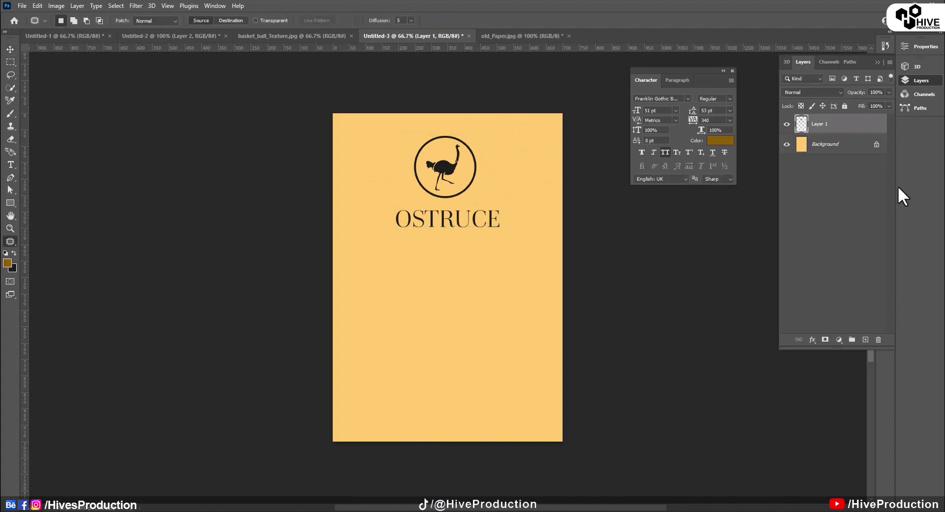
pyautogui.hotkey('ctrl', 't')
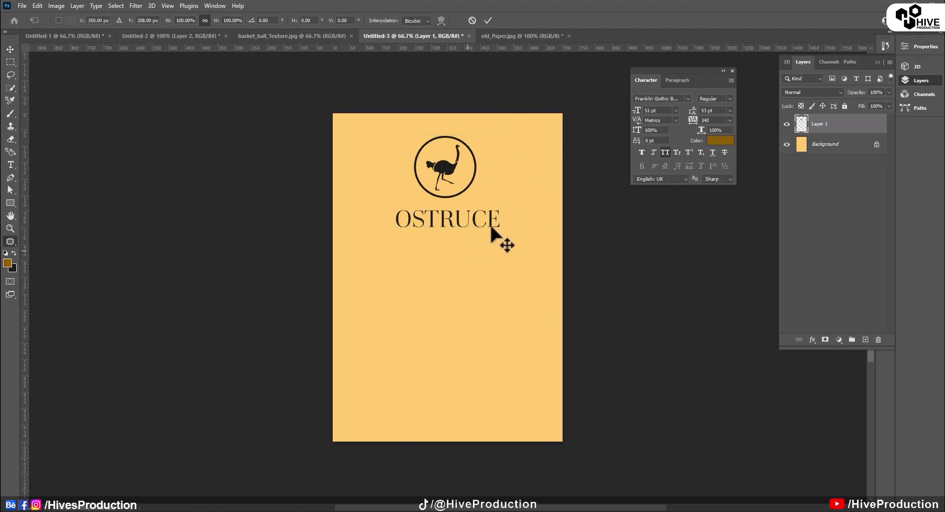
pyautogui.keyDown('alt'); pyautogui.moveTo(499, 228); pyautogui.dragTo(511, 239); pyautogui.keyUp('alt')
pyautogui.moveTo(459, 187); pyautogui.dragTo(459, 207)
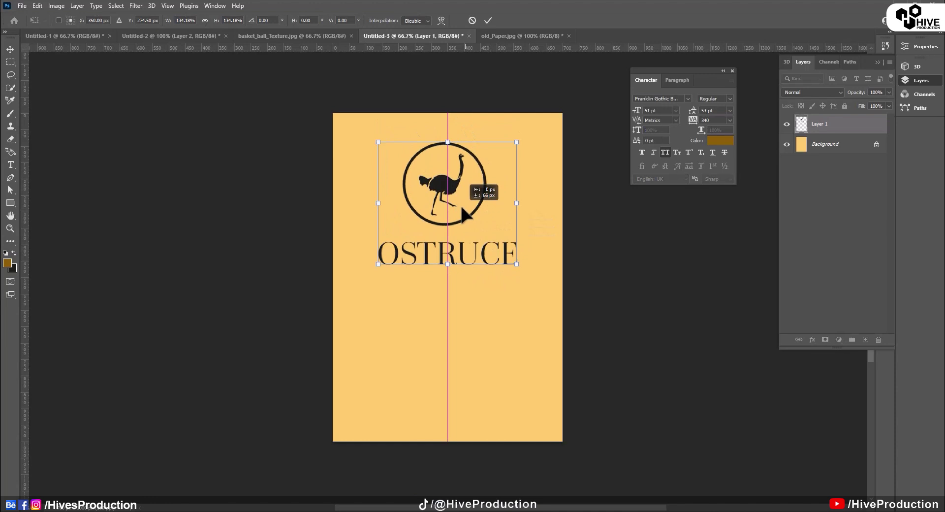
pyautogui.press('Return')
# Step: Copy the old_Paper.jpg texture into the new label document and rotate it to portrait so it covers the canvas
pyautogui.click(498, 37)
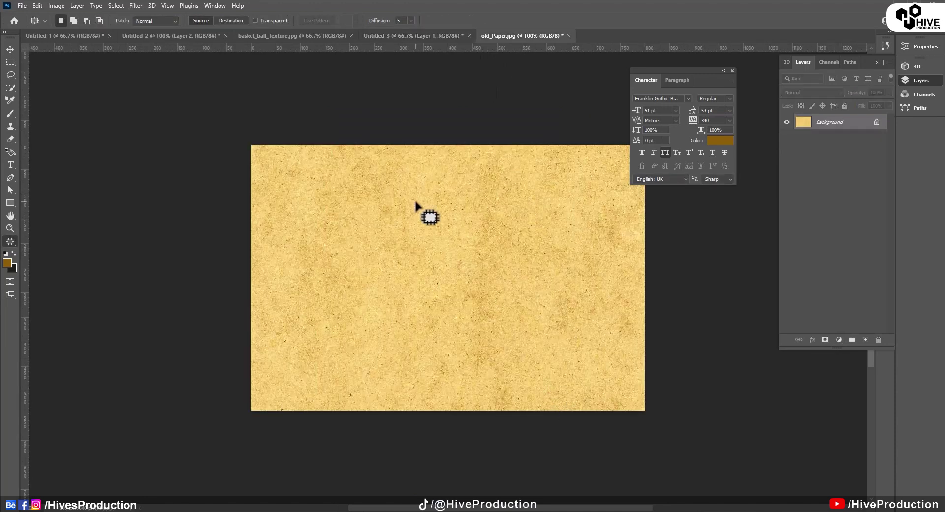
pyautogui.click(10, 49)
pyautogui.moveTo(421, 25); pyautogui.dragTo(504, 237)
pyautogui.hotkey('ctrl', 't')
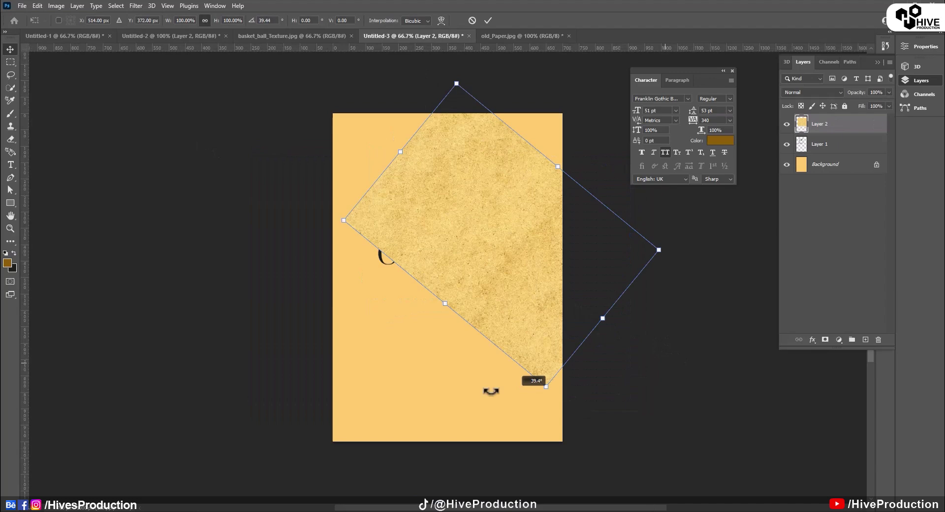
pyautogui.moveTo(491, 392); pyautogui.dragTo(313, 472)
pyautogui.press('Return')
# Step: Place the paper texture layer beneath the logo layer and scale it down slightly around its centre
pyautogui.moveTo(833, 128); pyautogui.dragTo(832, 153)
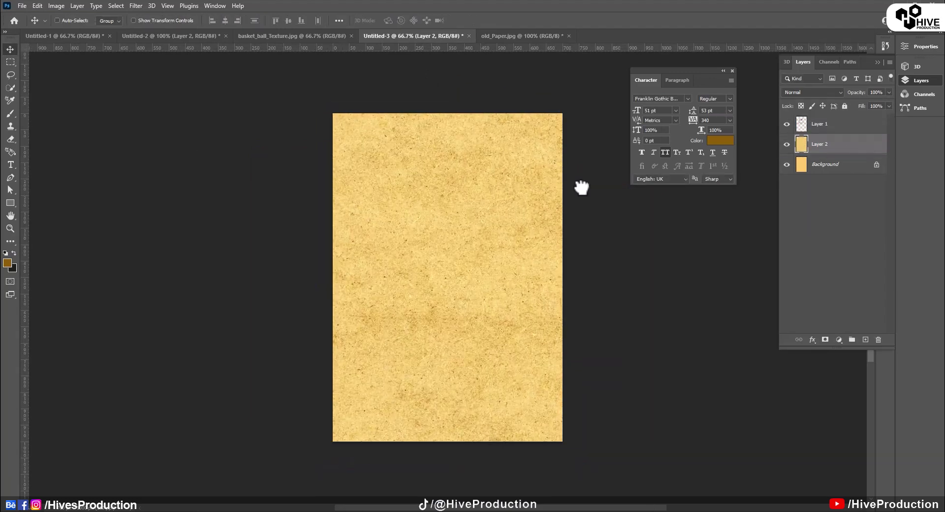
pyautogui.hotkey('ctrl', 'y')
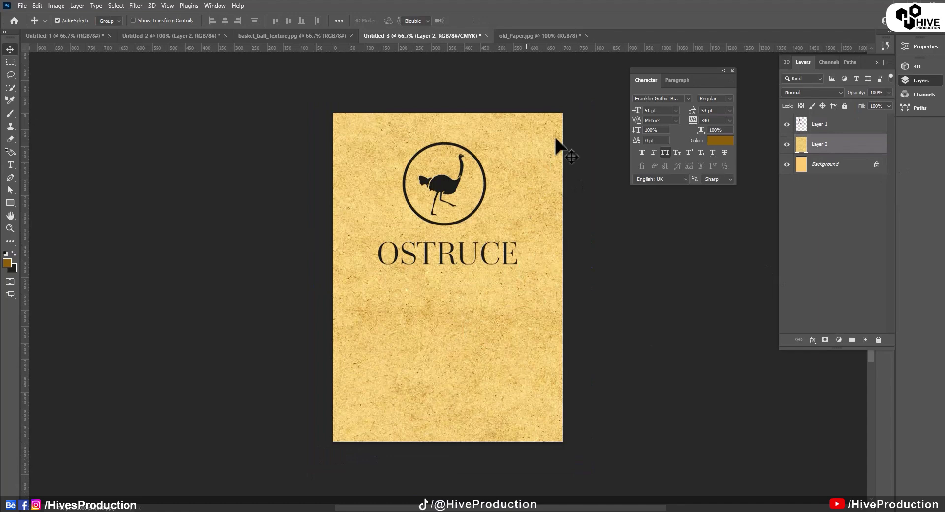
pyautogui.hotkey('ctrl', 't')
pyautogui.hotkey('ctrl', 'y')
pyautogui.moveTo(576, 102)
pyautogui.keyDown('alt'); pyautogui.mouseDown()
pyautogui.moveTo(542, 185)
pyautogui.moveTo(565, 113)
pyautogui.mouseUp(); pyautogui.keyUp('alt')
pyautogui.press('Return')
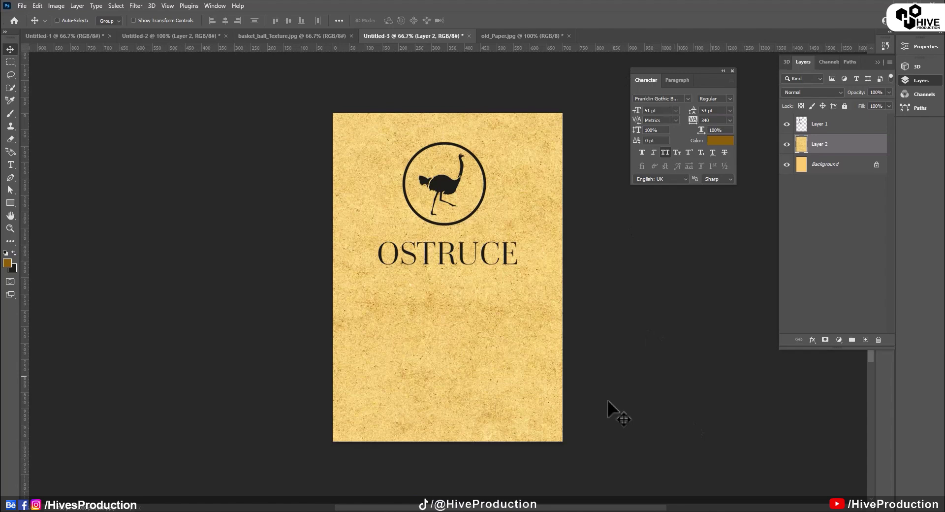
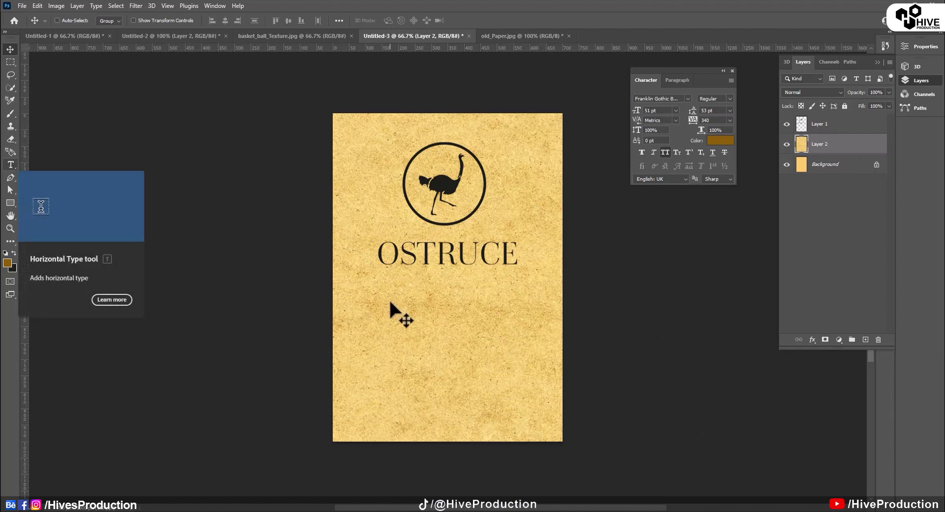
# Step: Add the two-line text ENHANCED / OSTRICH OIL below the OSTRUCE logo and set its letter tracking to 0
pyautogui.click(417, 340)
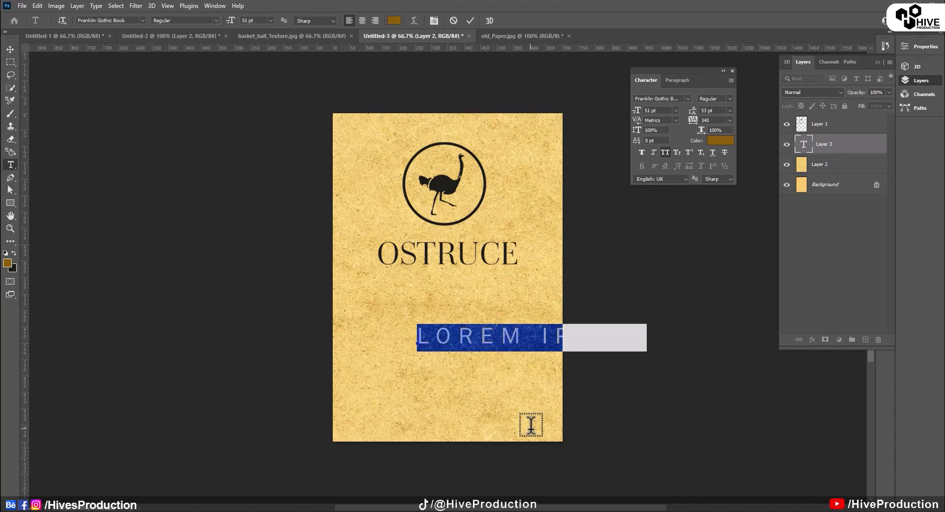
pyautogui.write('ENHANCE')
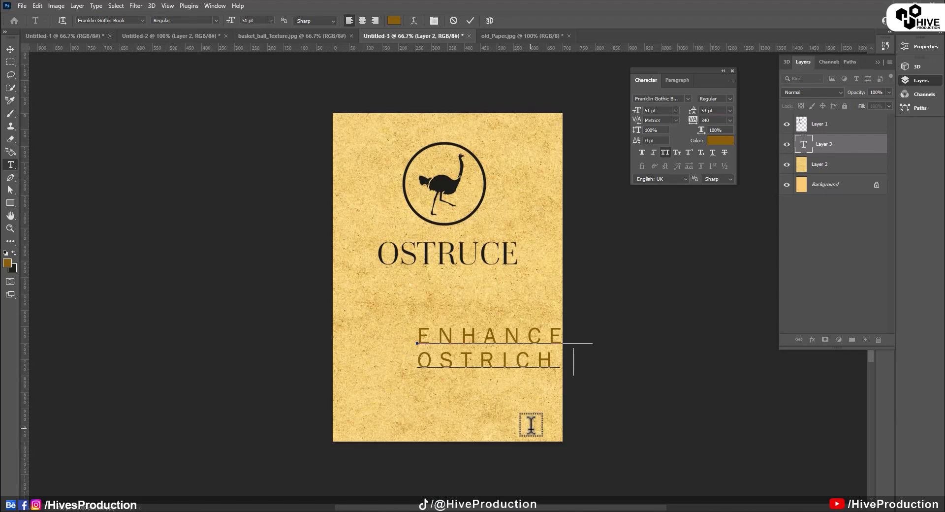
pyautogui.hotkey('ctrl', 'a')
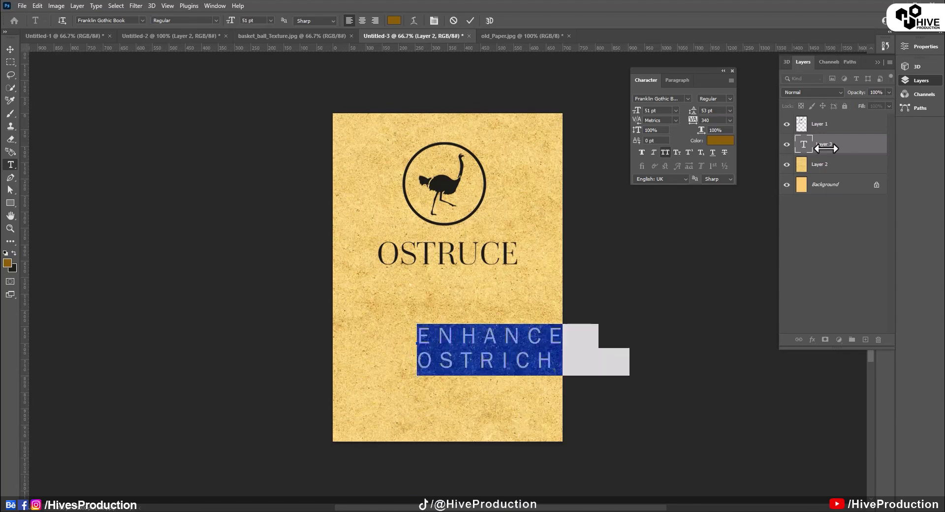
pyautogui.click(730, 120)
pyautogui.click(718, 182)
# Step: Set the ENHANCED OSTRICH OIL text in Franklin Gothic Demi and centre-align its lines
pyautogui.click(124, 20)
pyautogui.write('fr')
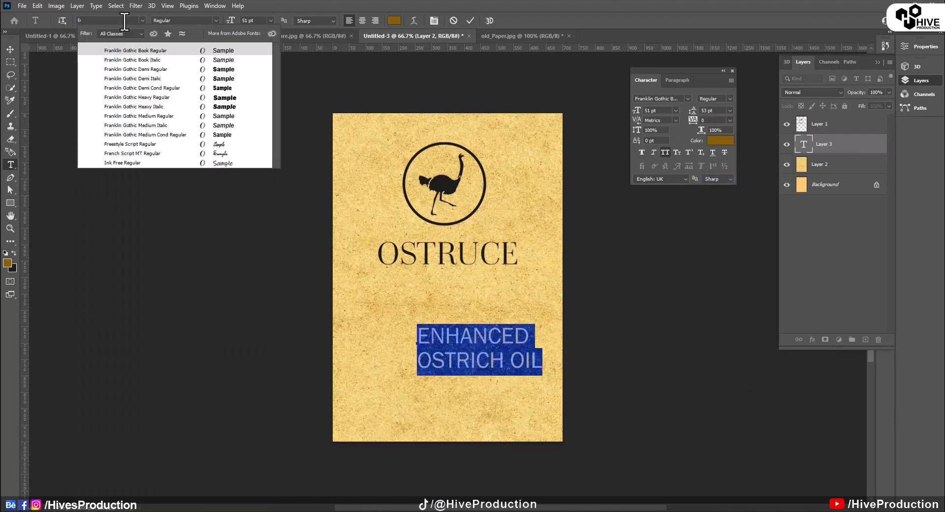
pyautogui.click(235, 71)
pyautogui.click(674, 80)
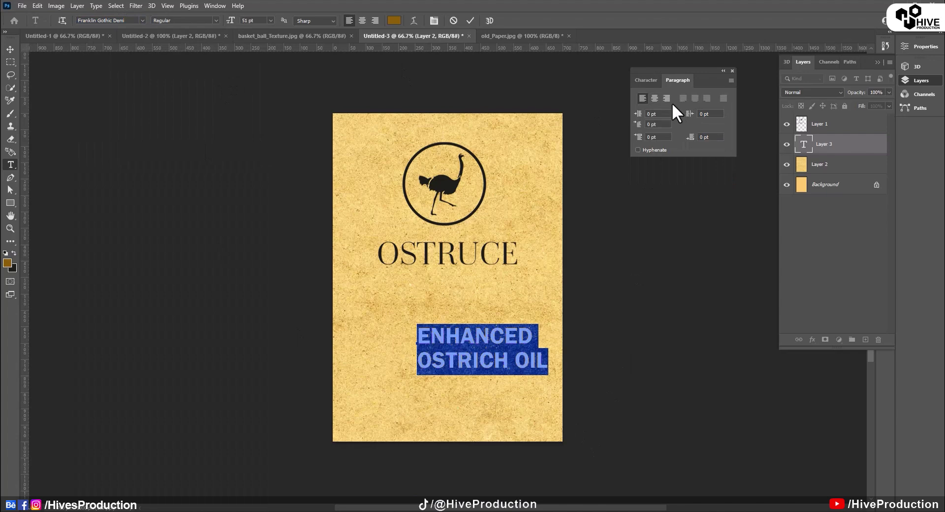
pyautogui.click(654, 98)
pyautogui.click(646, 80)
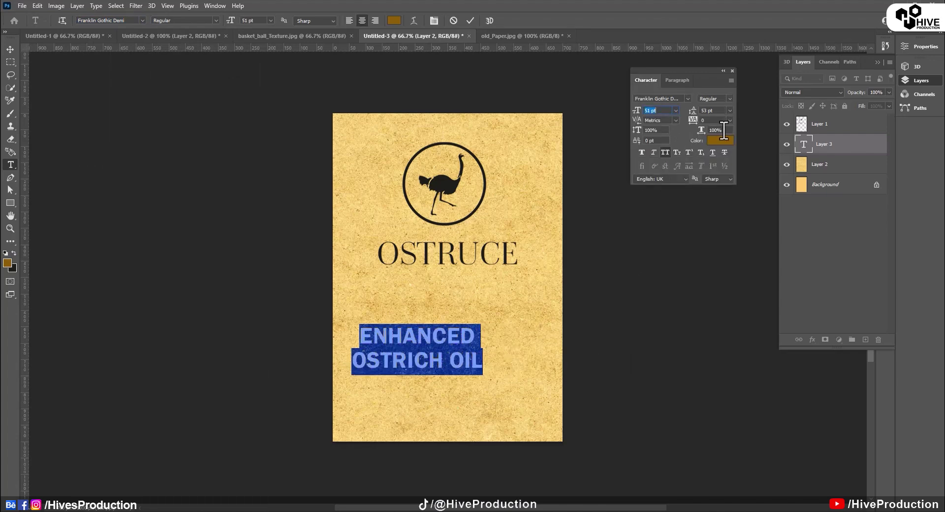
# Step: Move the ENHANCED OSTRICH OIL text so it is horizontally centred beneath the logo, and recolour it with the near-black background colour
pyautogui.click(11, 50)
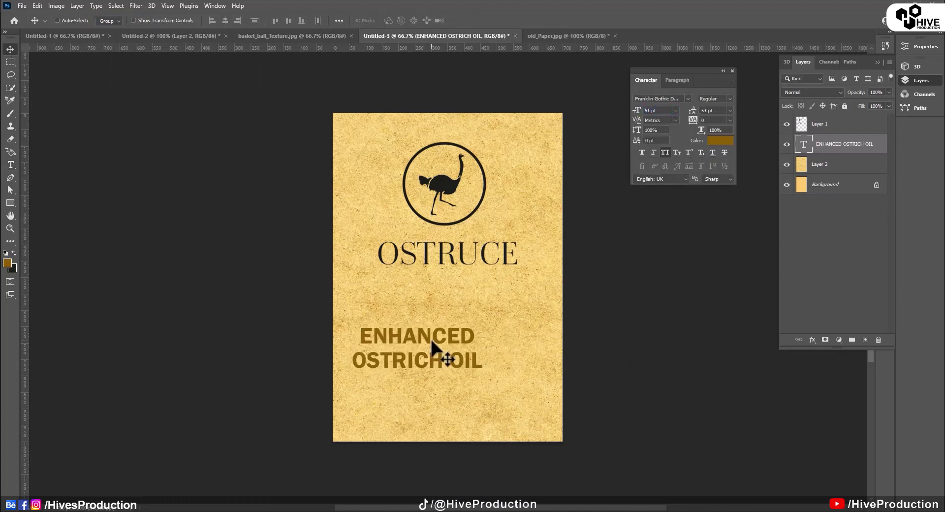
pyautogui.moveTo(434, 348); pyautogui.dragTo(464, 319)
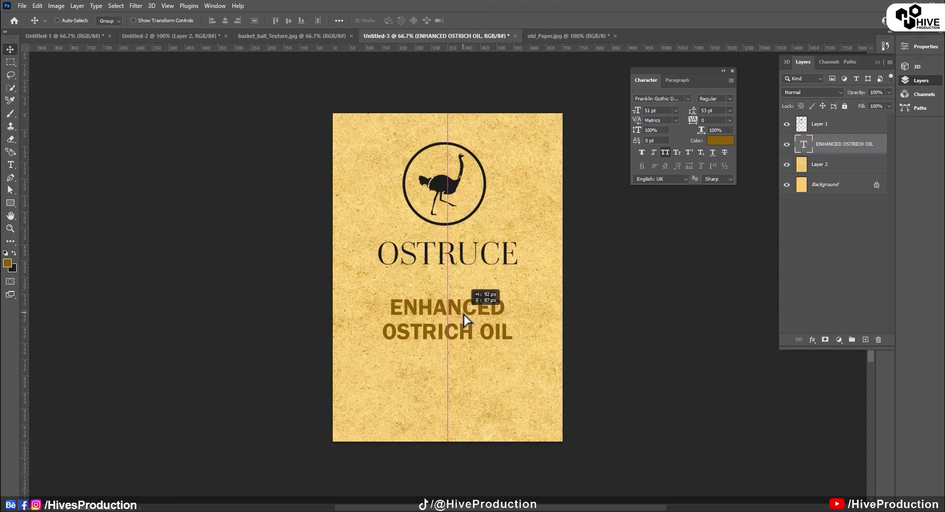
pyautogui.click(11, 165)
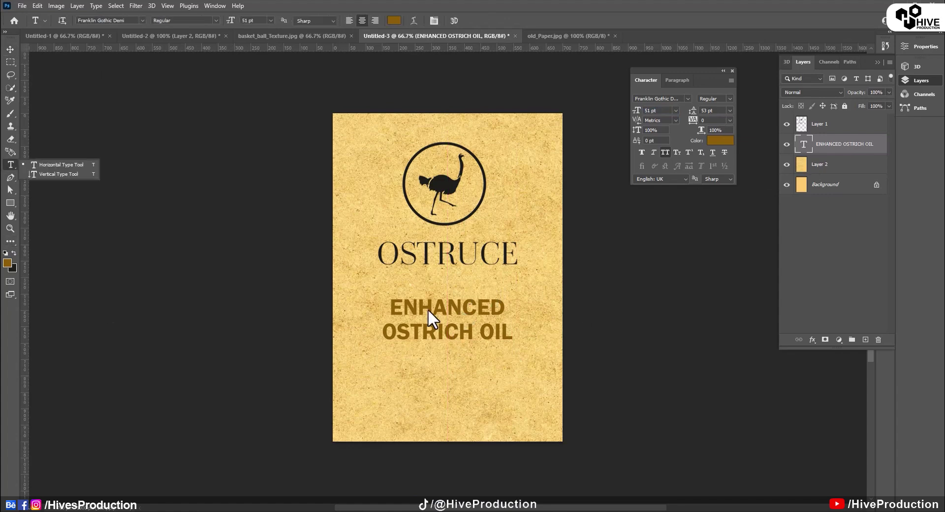
pyautogui.click(418, 308)
pyautogui.hotkey('ctrl', 'a')
pyautogui.hotkey('ctrl', 'BackSpace')
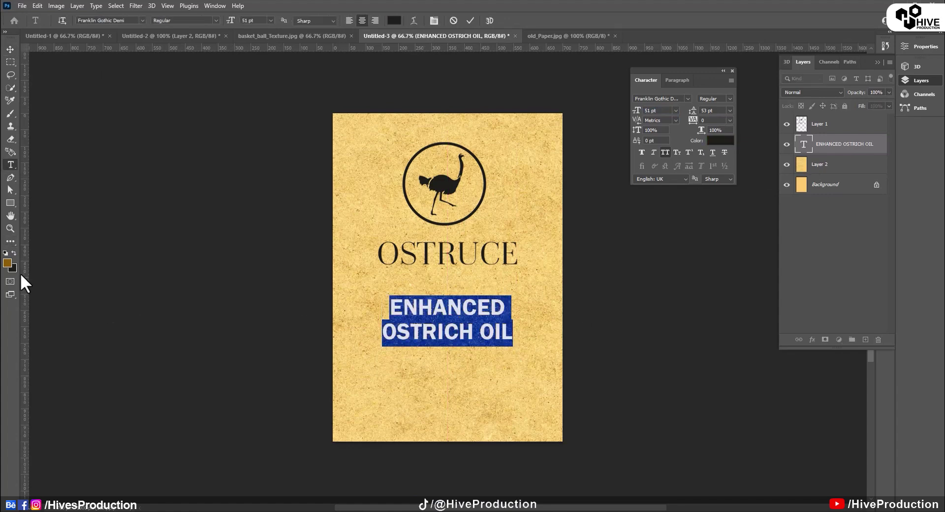
pyautogui.click(9, 48)
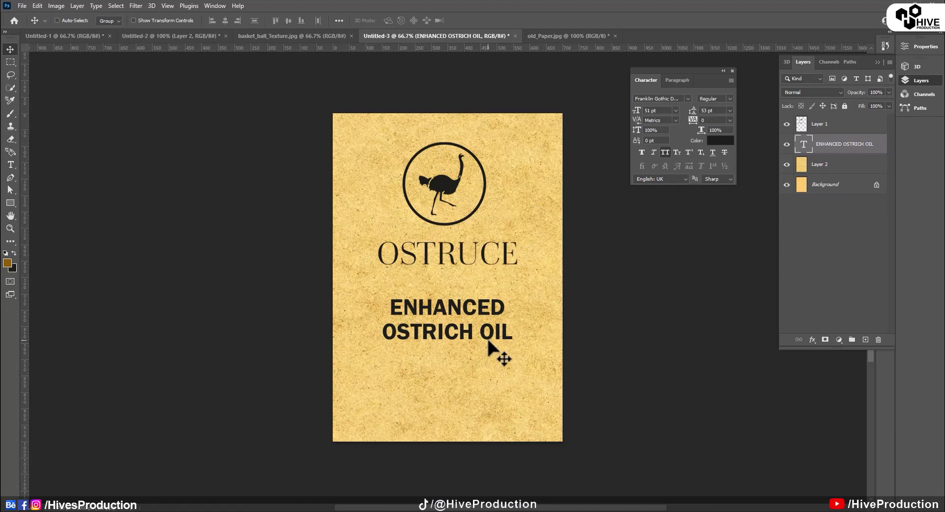
# Step: Duplicate the ENHANCED OSTRICH OIL text directly below and change the copy to FOR ACHES & PAINS
pyautogui.keyDown('alt'); pyautogui.moveTo(487, 340); pyautogui.dragTo(490, 397); pyautogui.keyUp('alt')
pyautogui.click(10, 165)
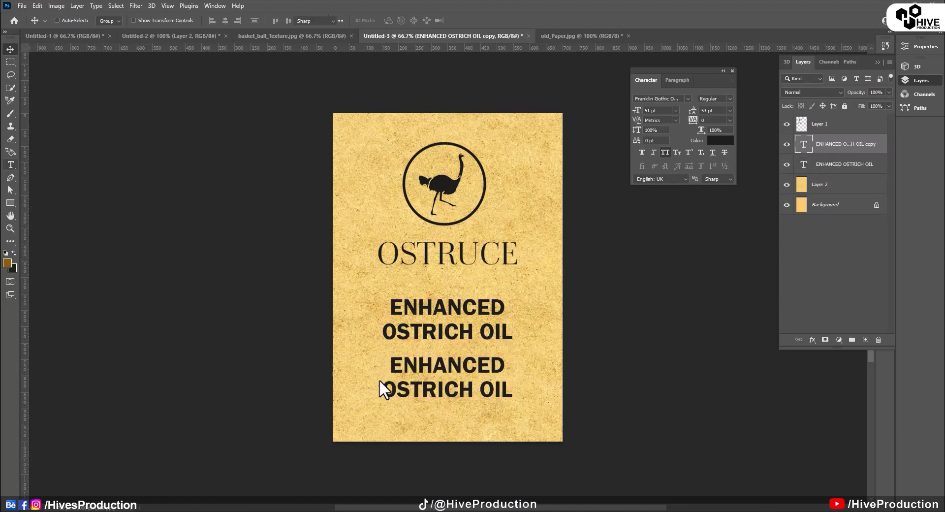
pyautogui.click(394, 364)
pyautogui.hotkey('ctrl', 'a')
pyautogui.write('FOR')
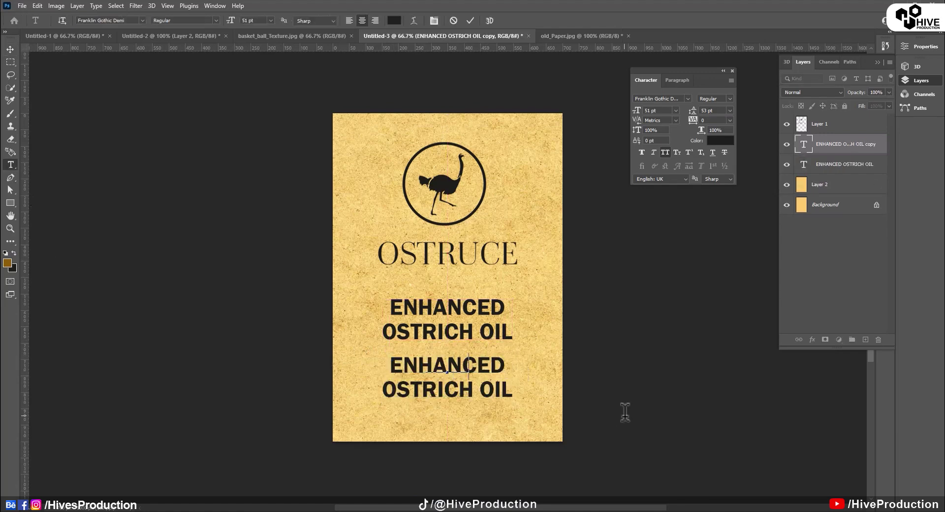
pyautogui.write(' ACHES')
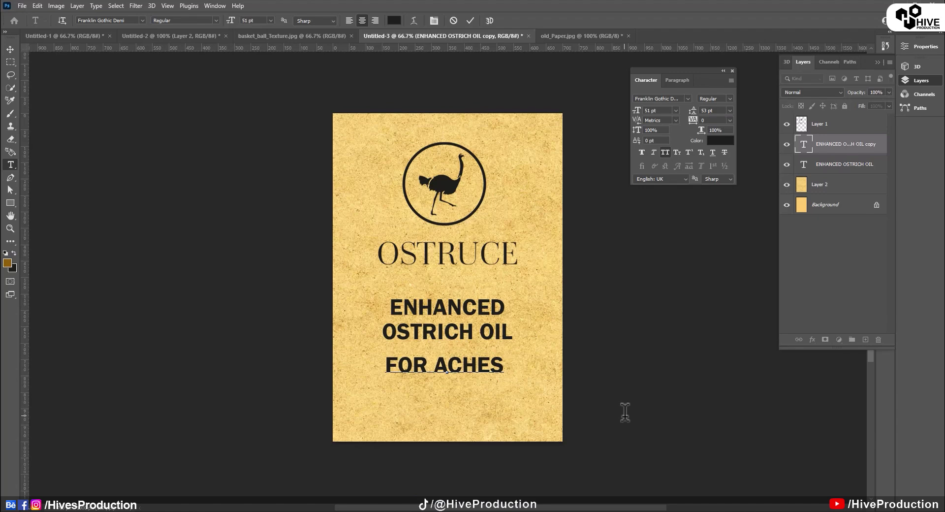
pyautogui.write(' & PAINS')
# Step: Reduce FOR ACHES & PAINS to about 31.72 pt, matching the width of OSTRICH OIL, and place it close beneath that line
pyautogui.hotkey('ctrl', 'a')
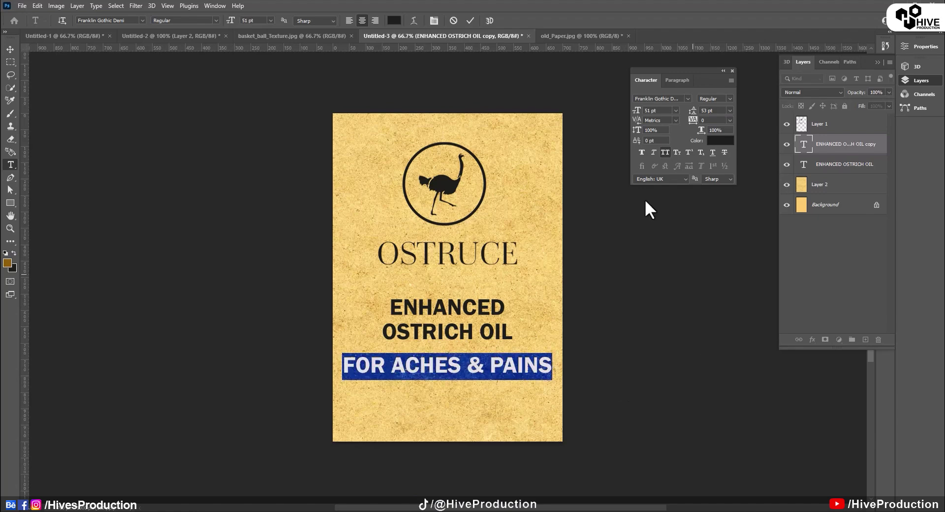
pyautogui.moveTo(637, 113); pyautogui.dragTo(629, 117)
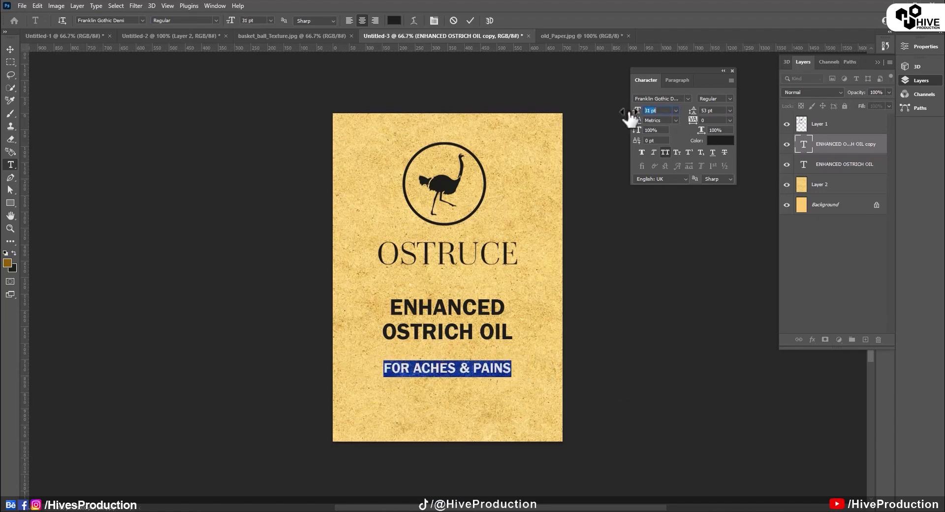
pyautogui.click(10, 50)
pyautogui.moveTo(493, 374); pyautogui.dragTo(483, 367)
pyautogui.hotkey('ctrl', 't')
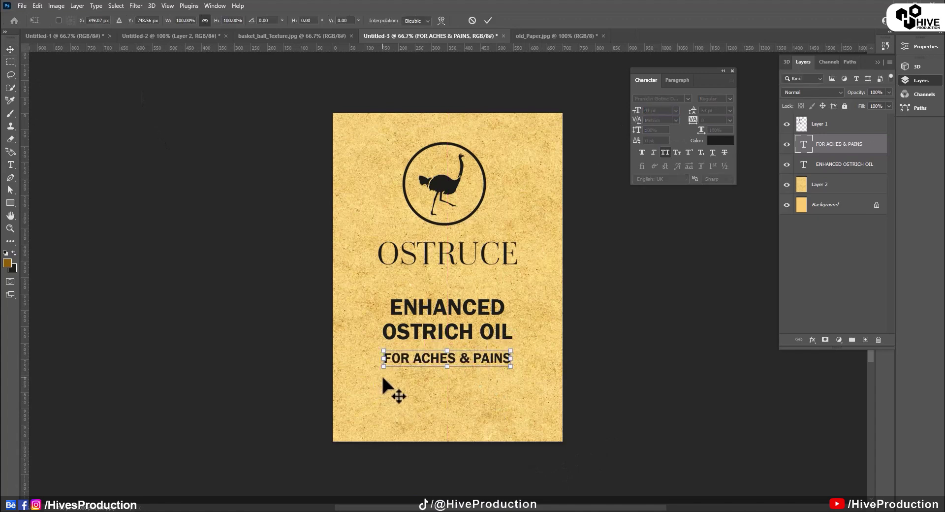
pyautogui.moveTo(383, 366); pyautogui.dragTo(379, 367)
pyautogui.press('Return')
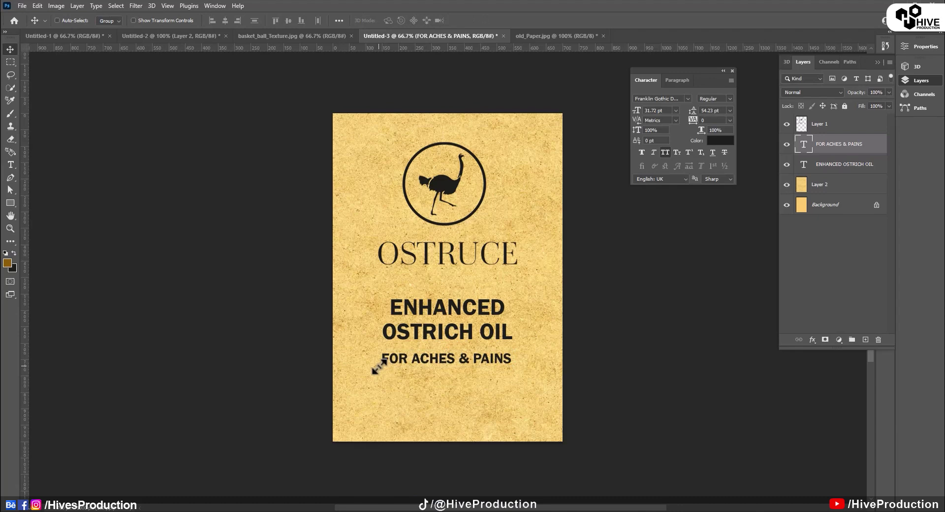
# Step: On a new layer, draw a thin near-black rule beneath OSTRICH OIL, spanning the width of that line
pyautogui.click(865, 339)
pyautogui.press('m')
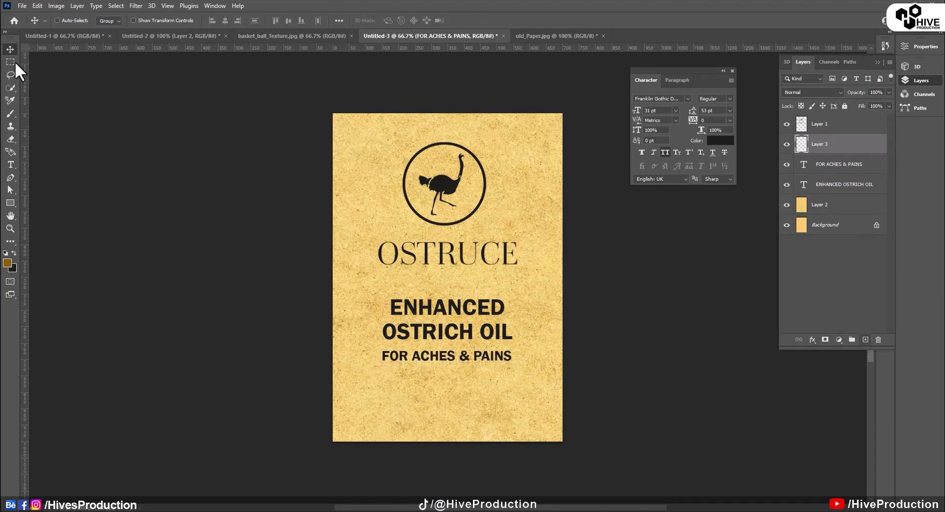
pyautogui.moveTo(382, 340); pyautogui.dragTo(513, 343)
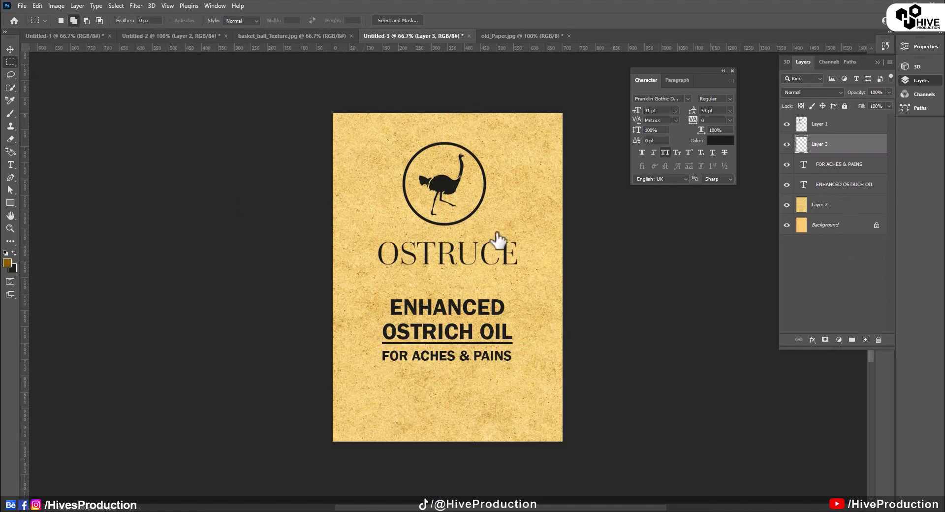
# Step: Nudge the FOR ACHES & PAINS text layer slightly upward towards the rule
pyautogui.press('v')
pyautogui.hotkey('alt', '[')
pyautogui.press('Up')
pyautogui.press('Up')
pyautogui.press('Up')
pyautogui.press('Up')
pyautogui.press('Up')
pyautogui.press('Up')
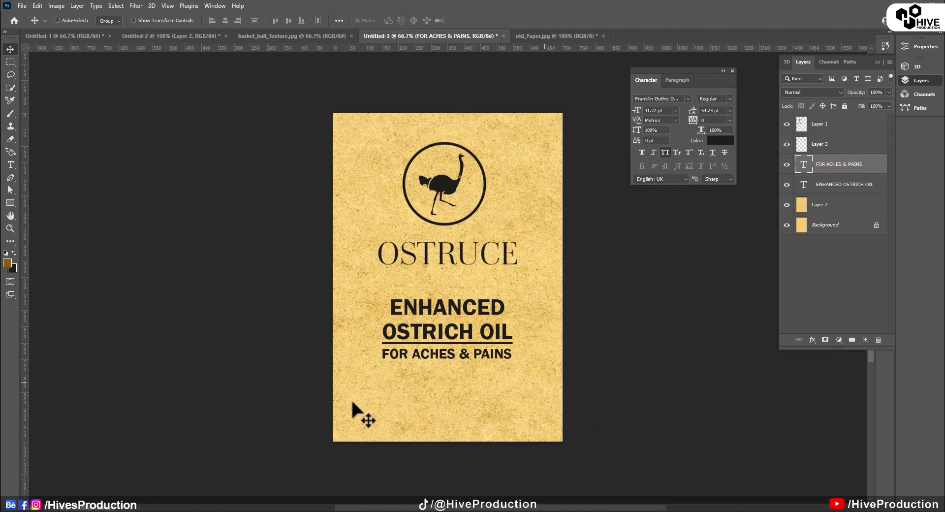
# Step: Duplicate FOR ACHES & PAINS, change the copy to 100ml, and place it near the label's lower-right corner
pyautogui.keyDown('alt'); pyautogui.moveTo(450, 359); pyautogui.dragTo(463, 411); pyautogui.keyUp('alt')
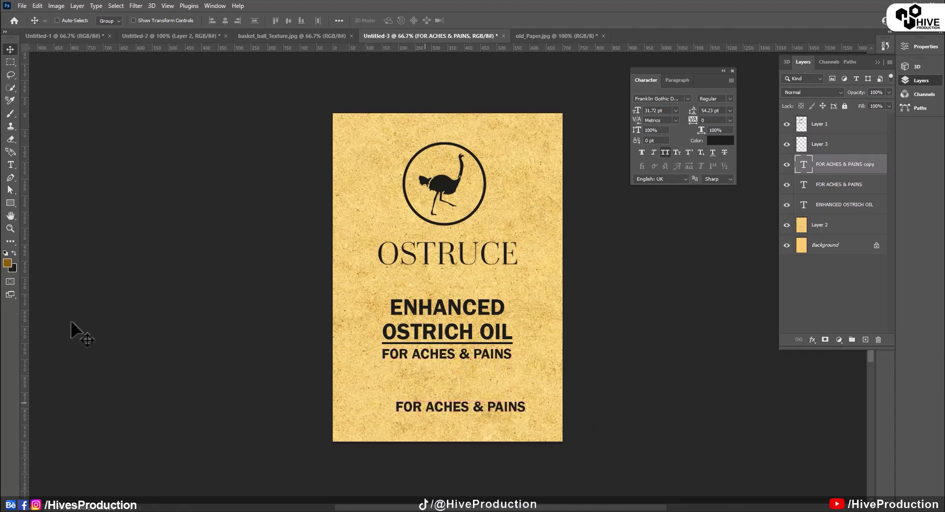
pyautogui.press('t')
pyautogui.moveTo(397, 406); pyautogui.dragTo(649, 404)
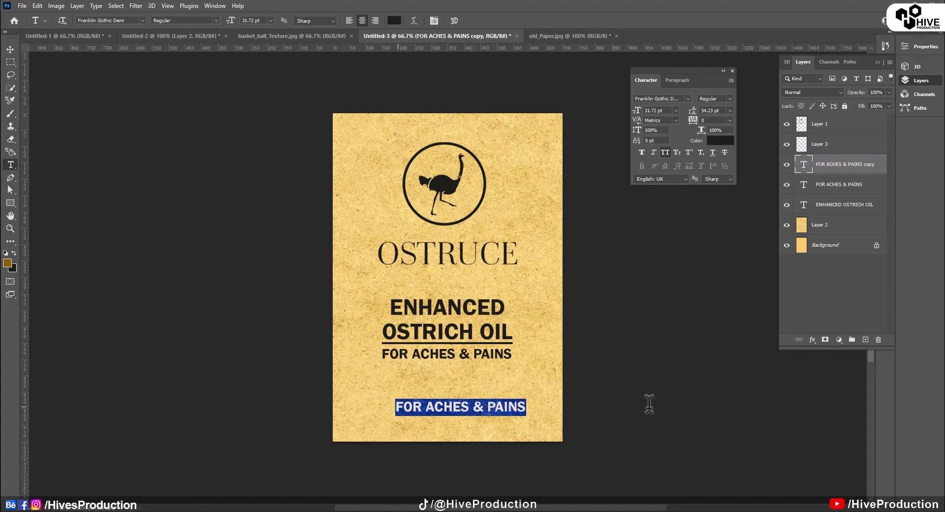
pyautogui.write('100ML')
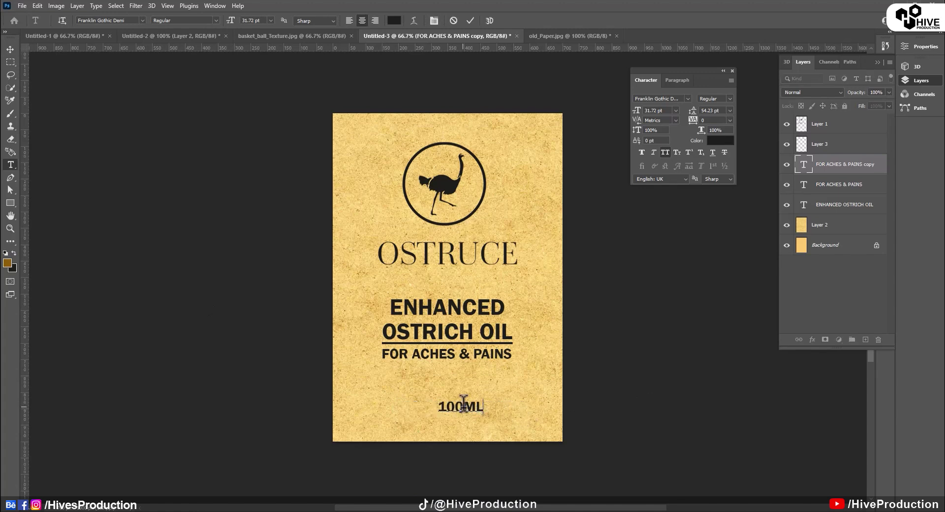
pyautogui.moveTo(501, 435); pyautogui.dragTo(568, 428)
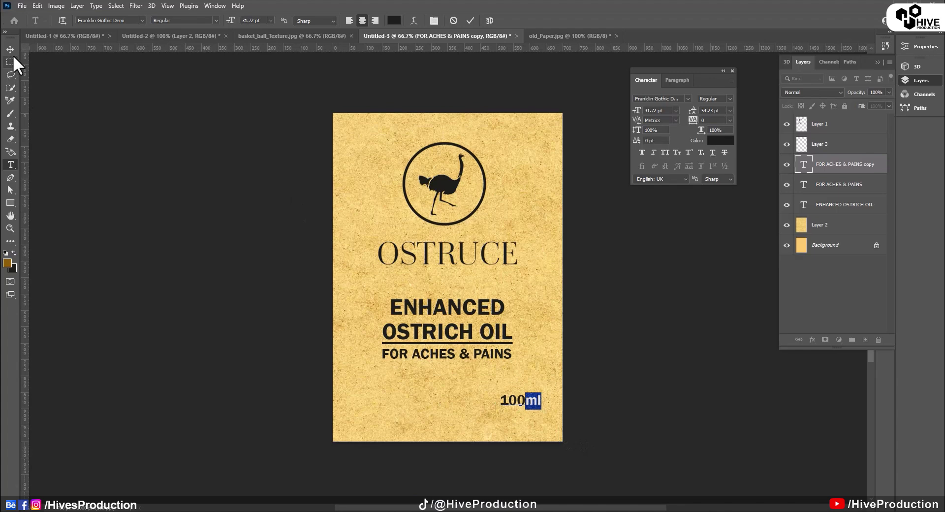
pyautogui.hotkey('ctrl', 'Return')
pyautogui.press('v')
# Step: Save a copy of the label as a JPEG on the Desktop with quality 12
pyautogui.hotkey('ctrl', 's')
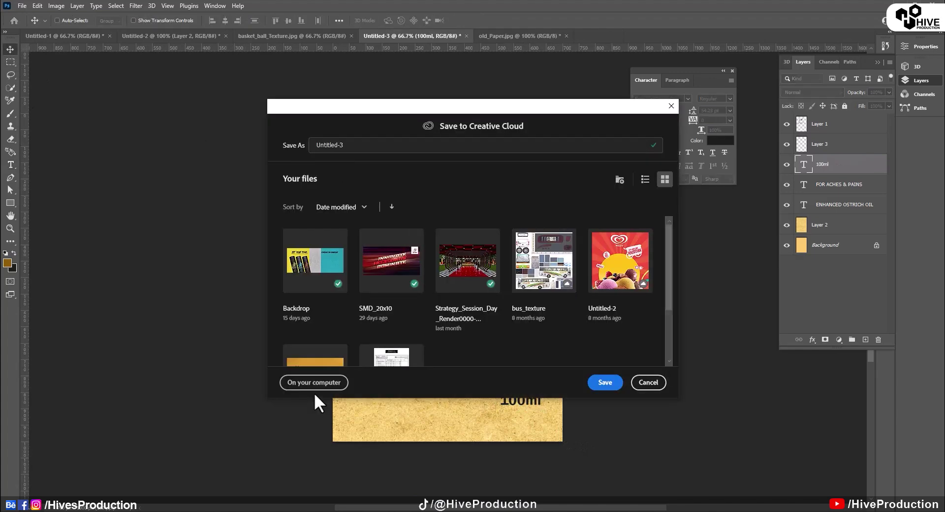
pyautogui.press('Escape')
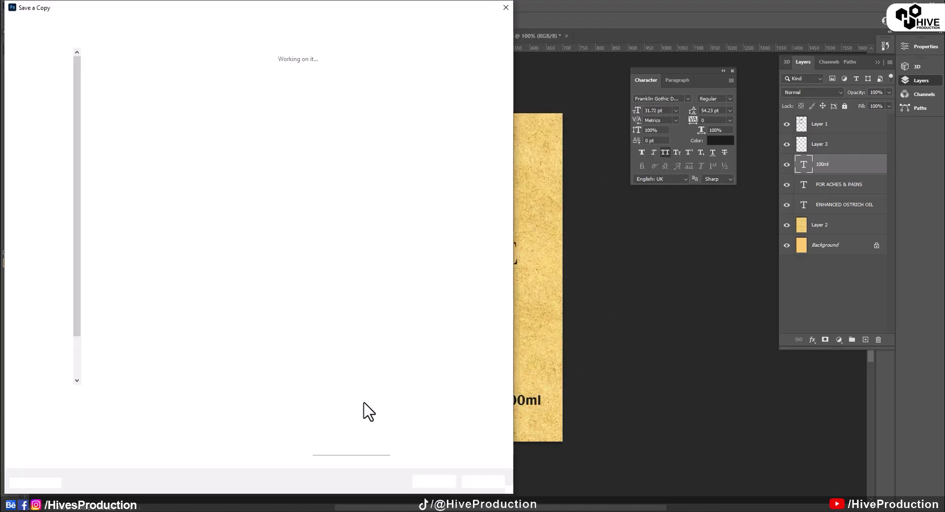
pyautogui.click(111, 408)
pyautogui.click(89, 310)
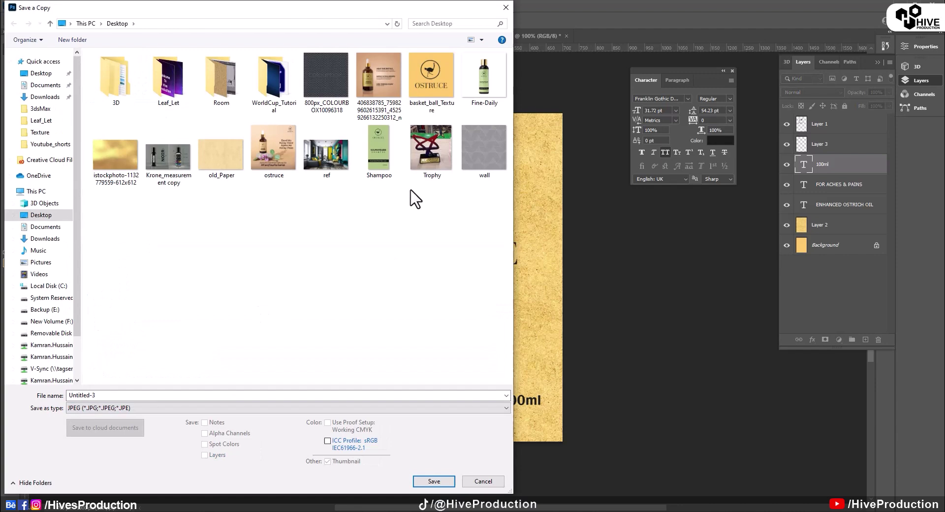
pyautogui.click(104, 394)
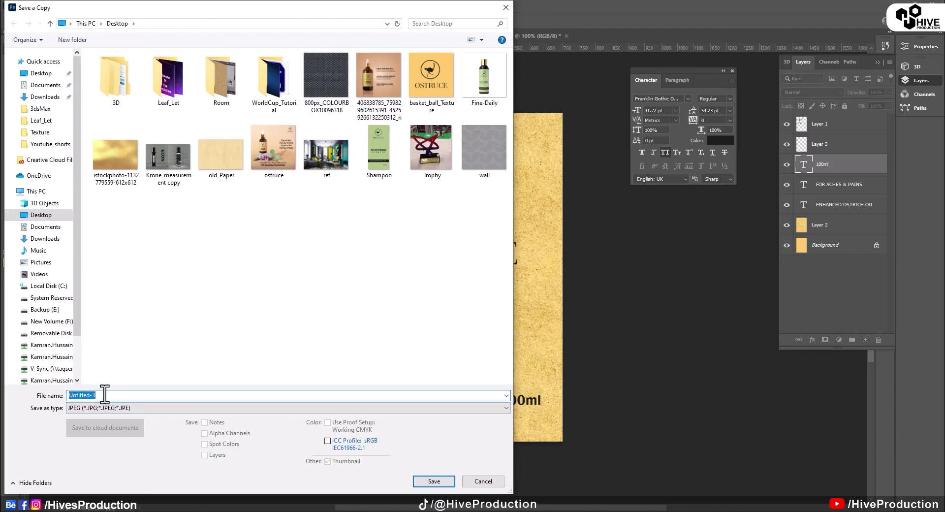
pyautogui.press('Return')
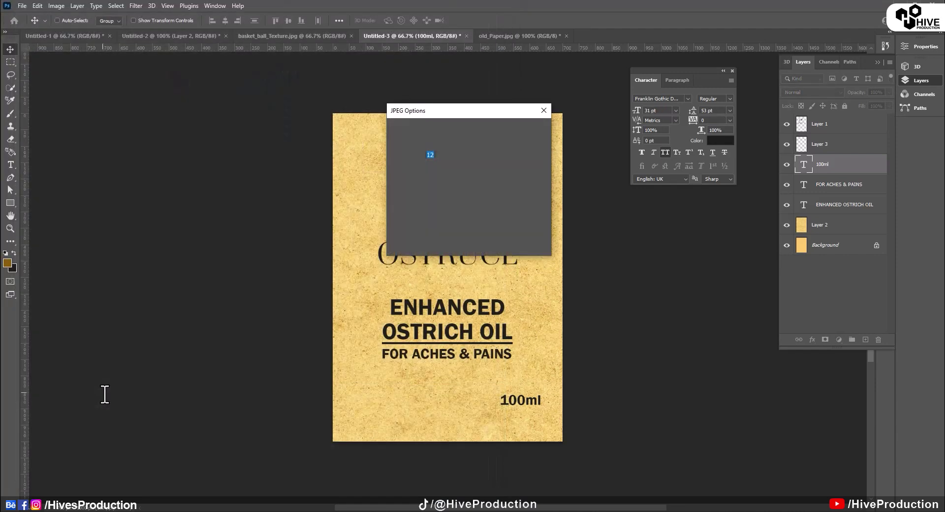
pyautogui.press('Return')
# Step: Switch to 3ds Max and draw a thin upright box about 9'11" by 6'7" beside the dropper bottle in the Front view
pyautogui.moveTo(326, 510)
pyautogui.click(379, 476)
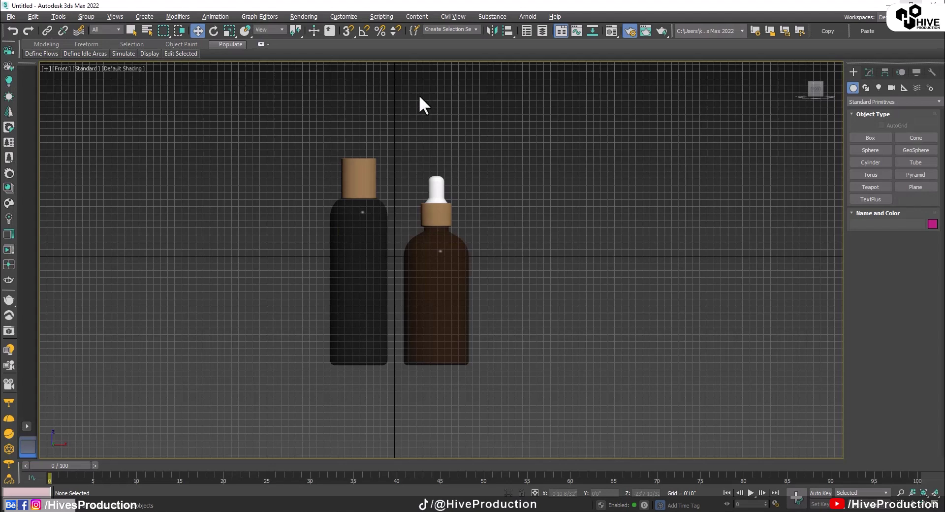
pyautogui.hotkey('alt', 'w')
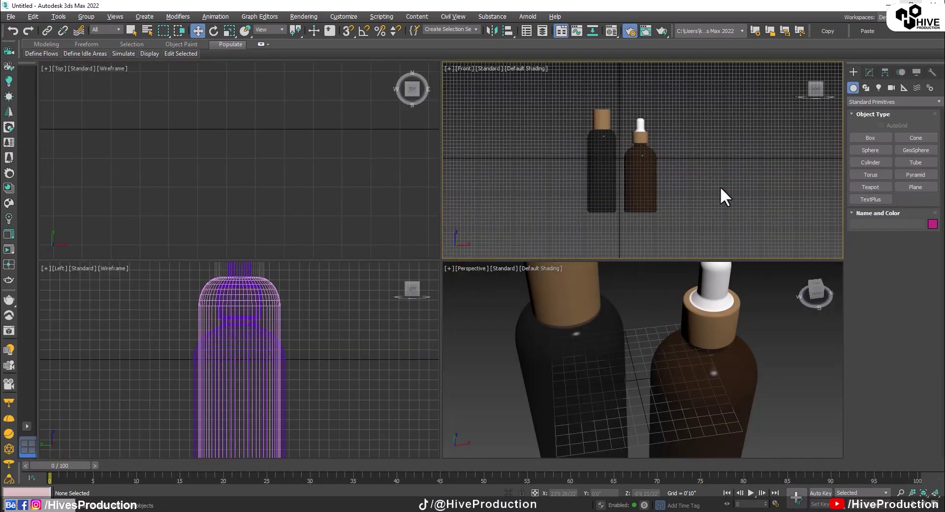
pyautogui.click(870, 138)
pyautogui.scroll(3, 616, 199)
pyautogui.hotkey('alt', 'w')
pyautogui.moveTo(407, 174); pyautogui.dragTo(521, 344)
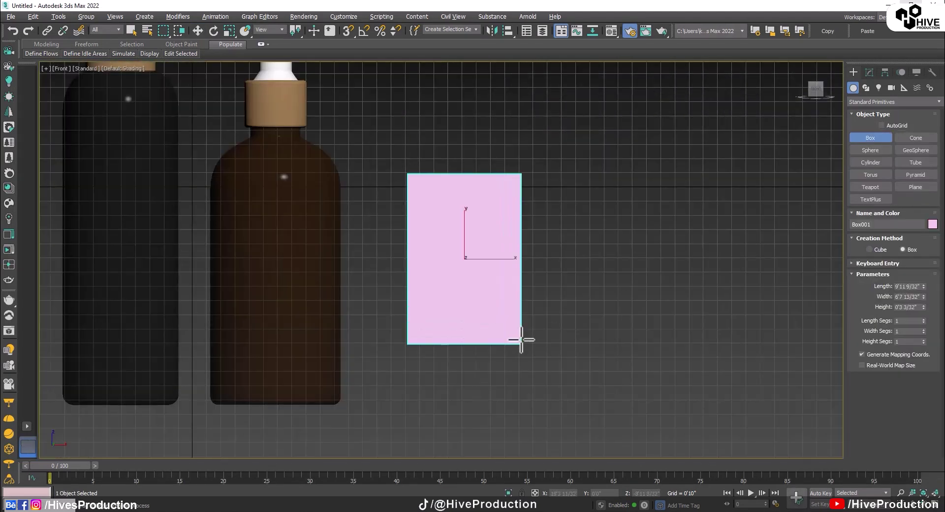
pyautogui.click(521, 344)
# Step: Set the box's length to 10'0" and its width to 7'0"
pyautogui.moveTo(922, 288); pyautogui.dragTo(920, 288)
pyautogui.write('10')
pyautogui.press('Tab')
pyautogui.write('7')
pyautogui.press('Return')
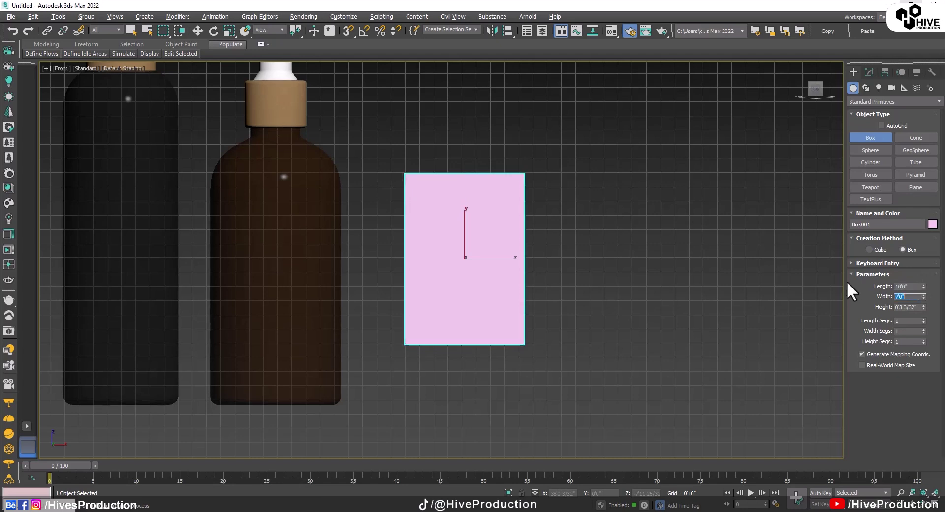
# Step: Move the box over the dropper bottle's body in the Front view and view its placement in perspective
pyautogui.rightClick(474, 261)
pyautogui.hotkey('alt', 'x')
pyautogui.moveTo(480, 252); pyautogui.dragTo(278, 269)
pyautogui.press('r')
pyautogui.press('w')
pyautogui.press('p')
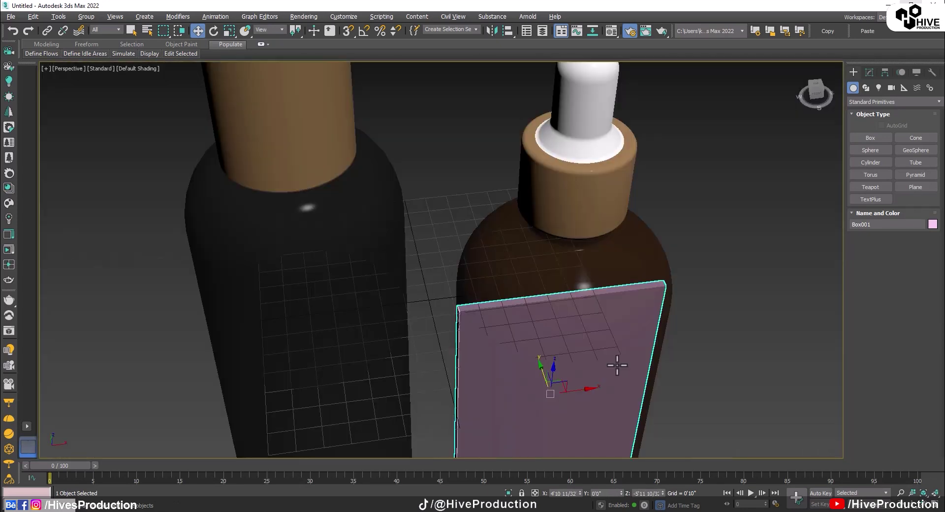
# Step: Move the label box about 3'10" forward along the Y axis so it sits in front of the dropper bottle
pyautogui.scroll(-3, 550, 333)
pyautogui.keyDown('alt'); pyautogui.moveTo(550, 333); pyautogui.dragTo(492, 340, button='middle'); pyautogui.keyUp('alt')
pyautogui.scroll(5, 506, 312)
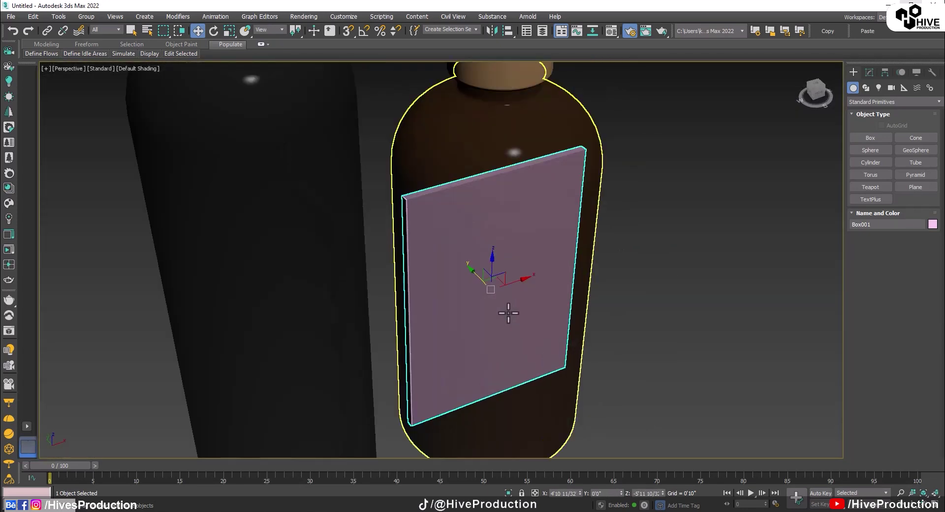
pyautogui.scroll(3, 492, 295)
pyautogui.moveTo(522, 328); pyautogui.dragTo(527, 334)
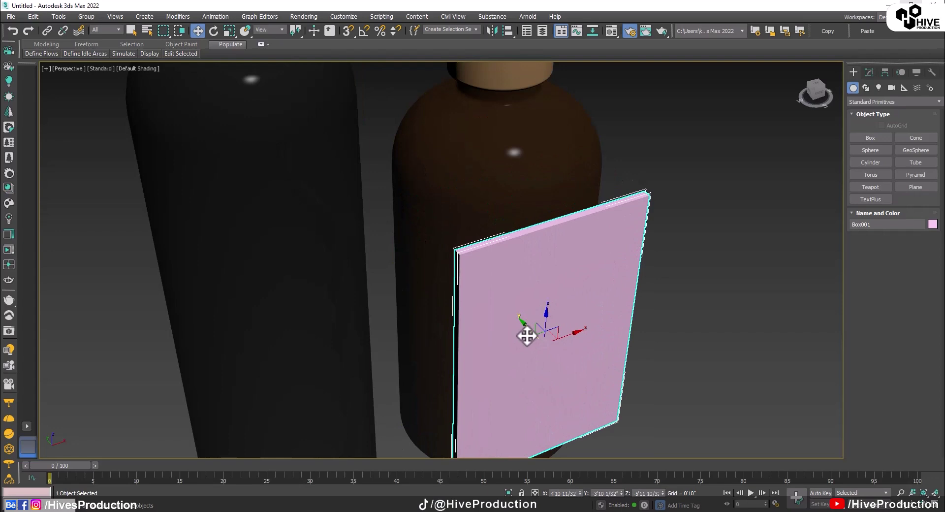
# Step: Display edged faces, thin the label box to a height of 0'0 24/32" and set its width segments to 20
pyautogui.press('F4')
pyautogui.keyDown('alt'); pyautogui.moveTo(544, 306); pyautogui.dragTo(563, 320, button='middle'); pyautogui.keyUp('alt')
pyautogui.scroll(3, 563, 320)
pyautogui.click(870, 72)
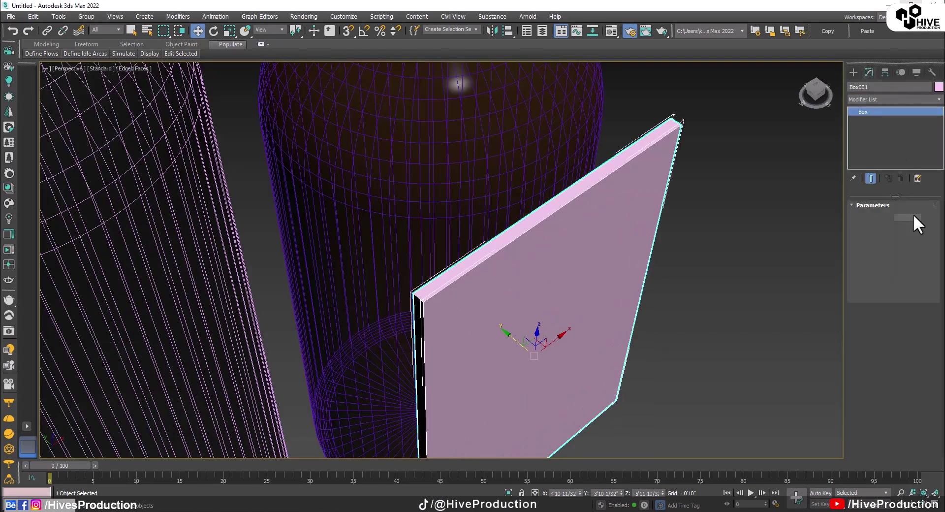
pyautogui.moveTo(923, 238); pyautogui.dragTo(860, 261)
pyautogui.click(923, 260)
pyautogui.write('20')
pyautogui.press('Return')
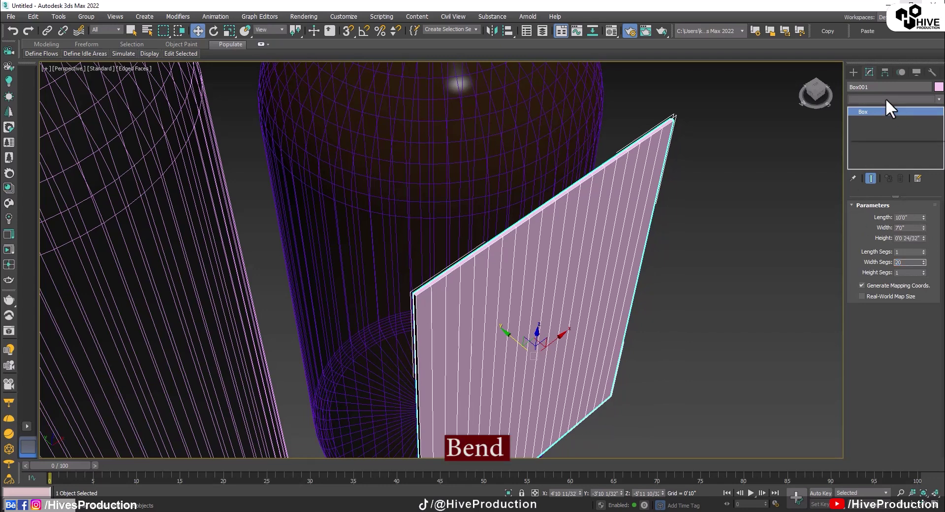
# Step: Add a Bend modifier to the label box with the bend axis X and an angle of 116
pyautogui.click(885, 98)
pyautogui.press('b')
pyautogui.click(876, 109)
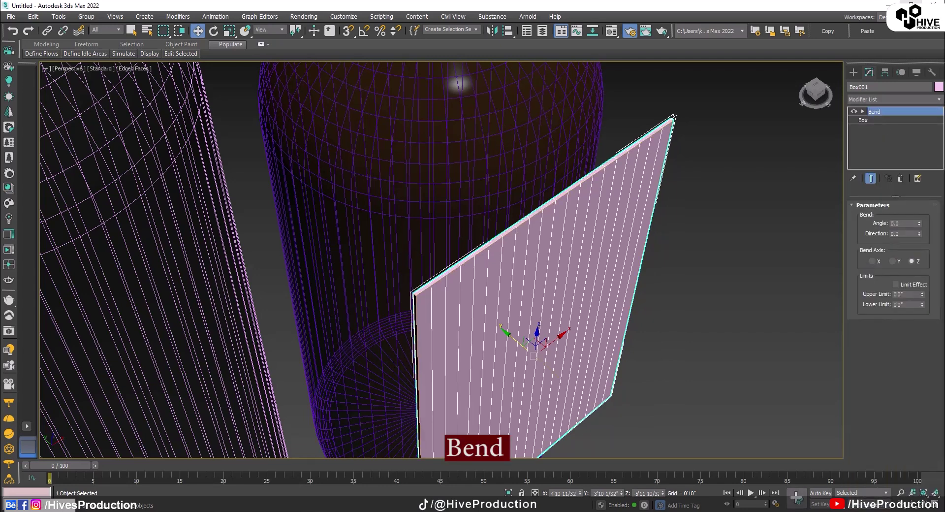
pyautogui.moveTo(645, 336)
pyautogui.mouseDown(button='middle')
pyautogui.moveTo(645, 316)
pyautogui.moveTo(655, 321)
pyautogui.mouseUp(button='middle')
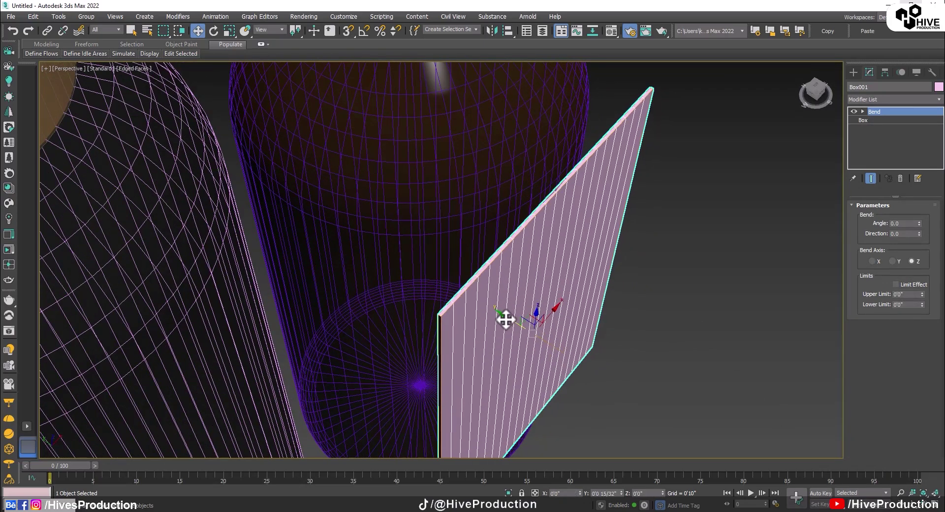
pyautogui.keyDown('alt'); pyautogui.moveTo(506, 320); pyautogui.dragTo(544, 326, button='middle'); pyautogui.keyUp('alt')
pyautogui.scroll(-8, 543, 327)
pyautogui.moveTo(919, 224); pyautogui.dragTo(908, 192)
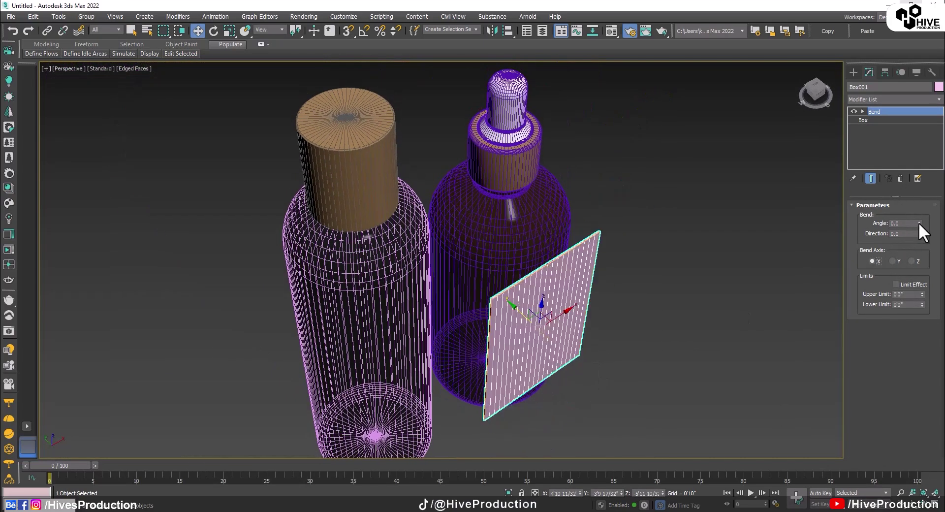
pyautogui.moveTo(919, 224); pyautogui.dragTo(857, 111)
# Step: Increase the label's Bend angle to 118.5, comparing its curve with the bottle's surface
pyautogui.keyDown('alt'); pyautogui.moveTo(539, 272); pyautogui.dragTo(529, 284, button='middle'); pyautogui.keyUp('alt')
pyautogui.scroll(5, 529, 285)
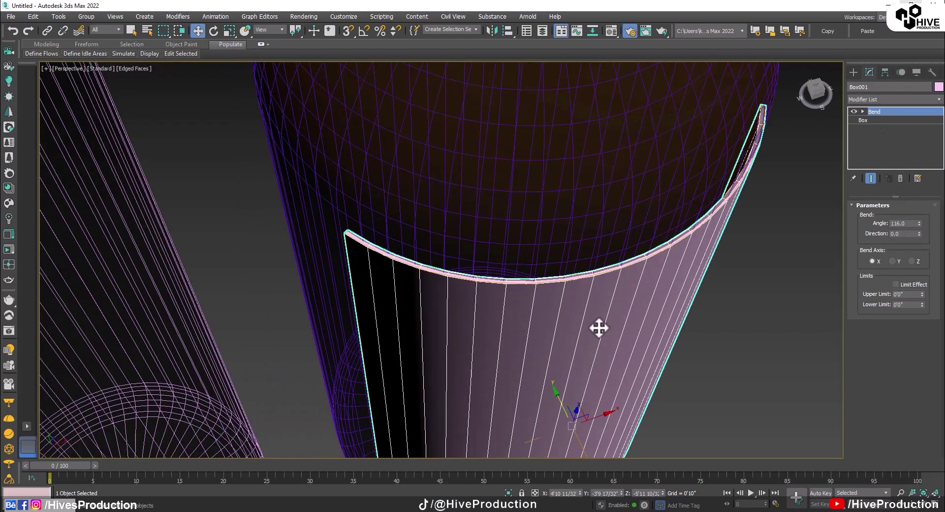
pyautogui.keyDown('alt'); pyautogui.moveTo(599, 329); pyautogui.dragTo(450, 350, button='middle'); pyautogui.keyUp('alt')
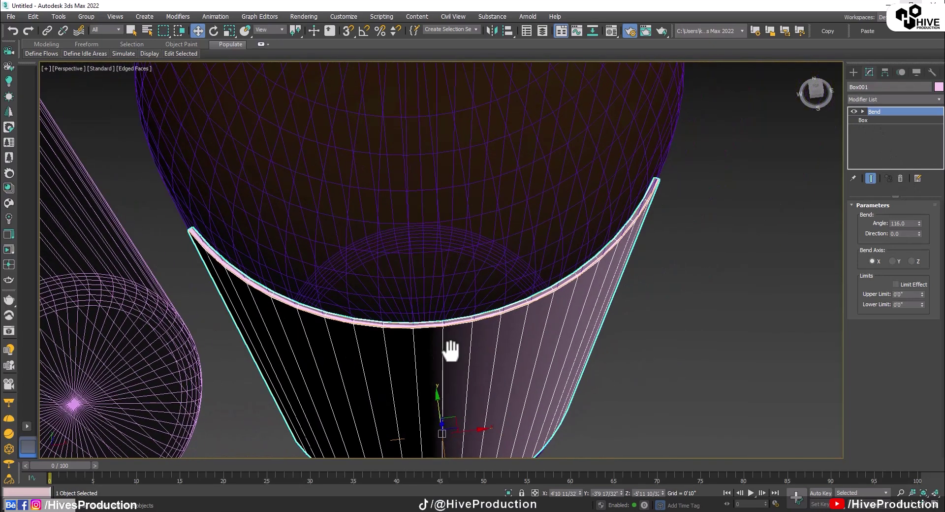
pyautogui.click(920, 222)
pyautogui.click(919, 221)
pyautogui.click(919, 221)
pyautogui.click(919, 221)
pyautogui.click(919, 221)
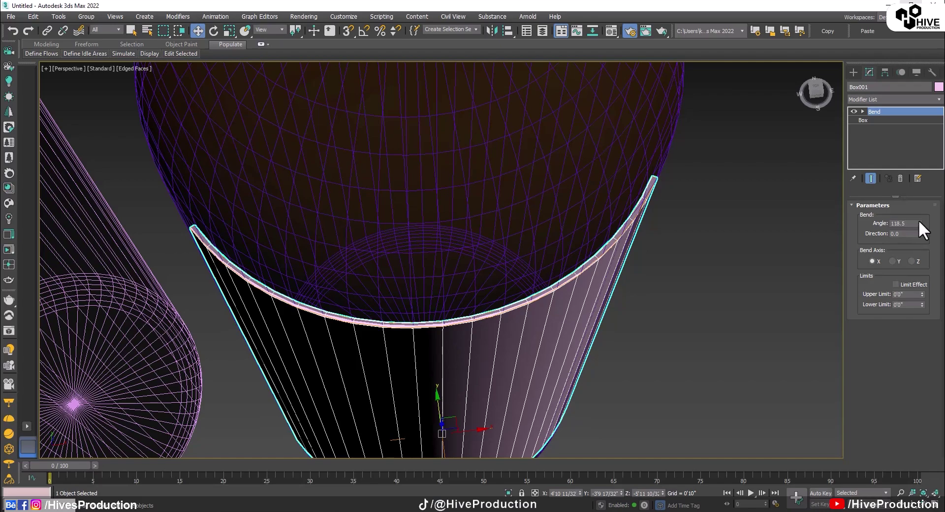
# Step: Shift the Bend gizmo about 0'0 6/32" along X to align the curved label with the bottle
pyautogui.click(877, 120)
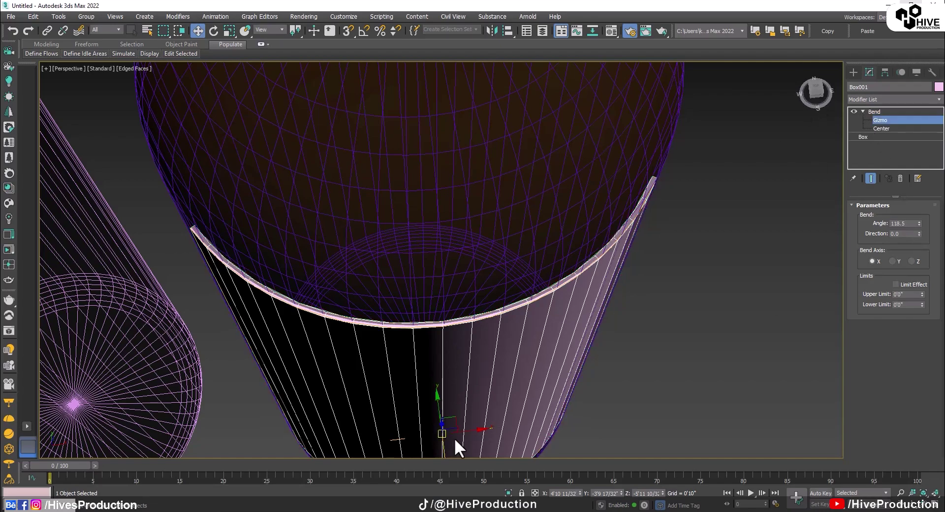
pyautogui.moveTo(463, 430); pyautogui.dragTo(465, 431)
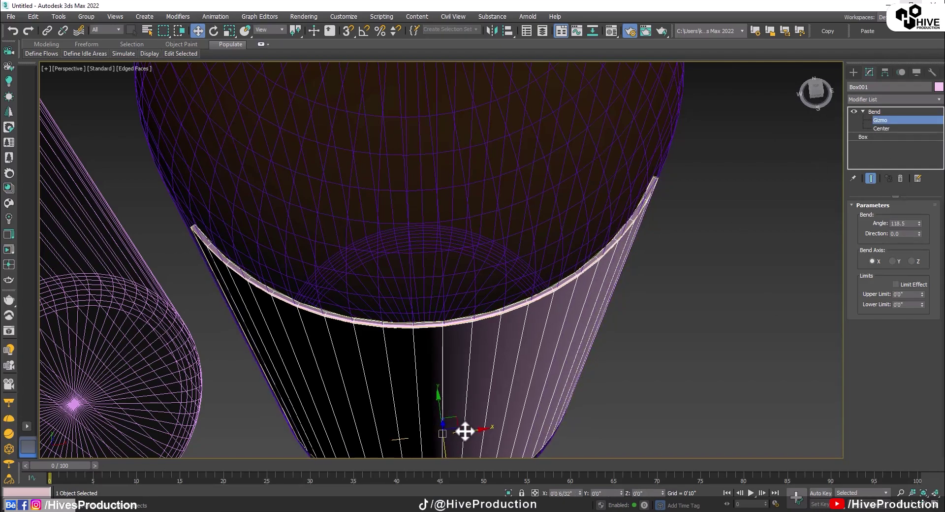
pyautogui.moveTo(469, 407); pyautogui.dragTo(504, 352, button='middle')
pyautogui.scroll(-2, 505, 352)
pyautogui.moveTo(507, 347)
pyautogui.keyDown('alt'); pyautogui.mouseDown(button='middle')
pyautogui.moveTo(518, 274)
pyautogui.moveTo(534, 274)
pyautogui.moveTo(522, 343)
pyautogui.mouseUp(button='middle'); pyautogui.keyUp('alt')
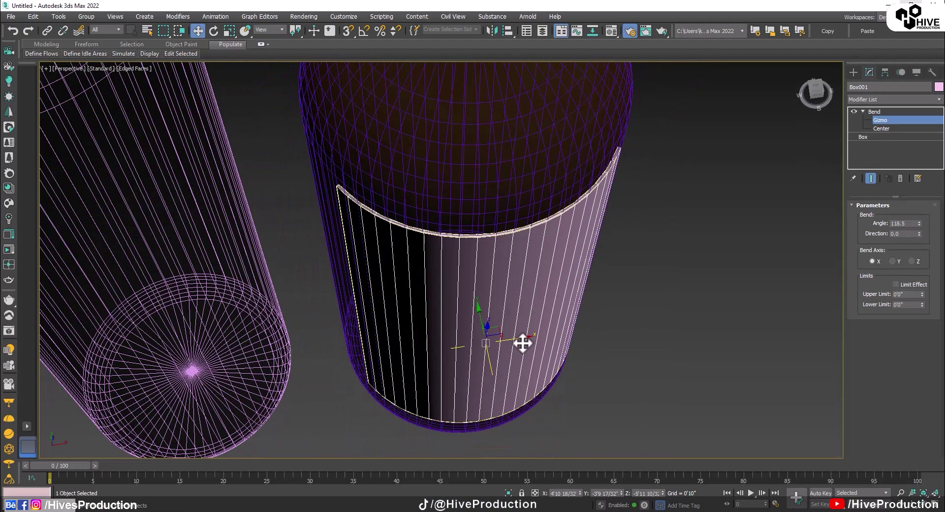
# Step: Set the label's Bend angle to 116.5, leave gizmo editing and deselect the label
pyautogui.moveTo(919, 224); pyautogui.dragTo(921, 221)
pyautogui.keyDown('alt'); pyautogui.moveTo(699, 295); pyautogui.dragTo(681, 272, button='middle'); pyautogui.keyUp('alt')
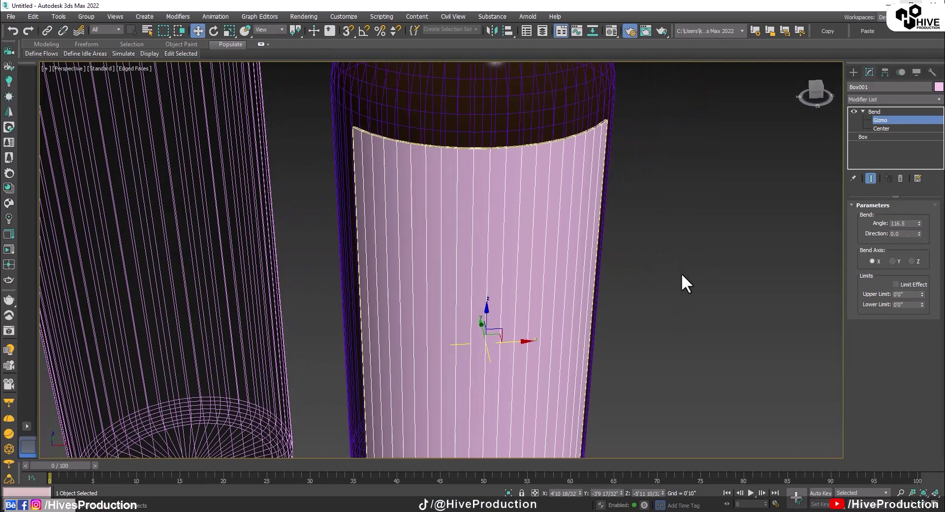
pyautogui.scroll(-4, 640, 306)
pyautogui.keyDown('alt'); pyautogui.moveTo(551, 374); pyautogui.dragTo(587, 362, button='middle'); pyautogui.keyUp('alt')
pyautogui.click(874, 112)
pyautogui.click(768, 230)
# Step: Create a new VRayMtl material in an empty slot and assign it to the curved label
pyautogui.click(573, 354)
pyautogui.press('m')
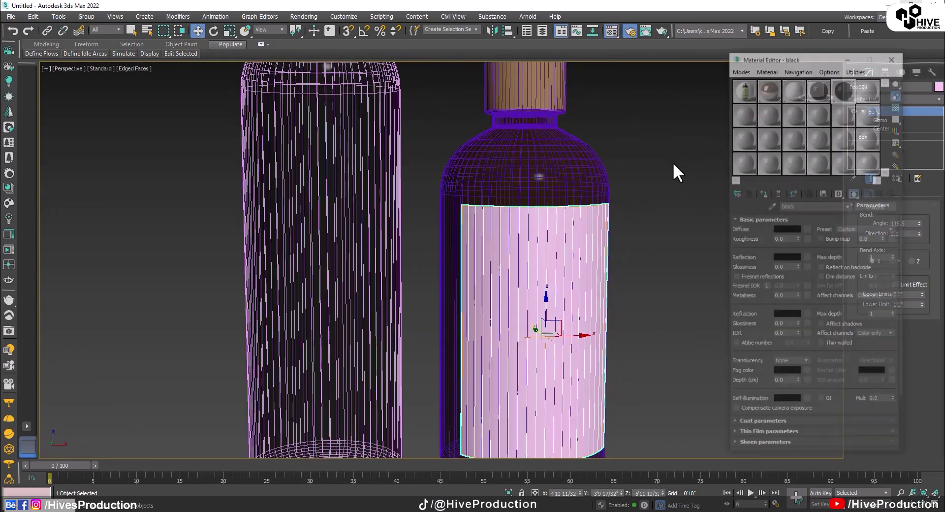
pyautogui.click(737, 192)
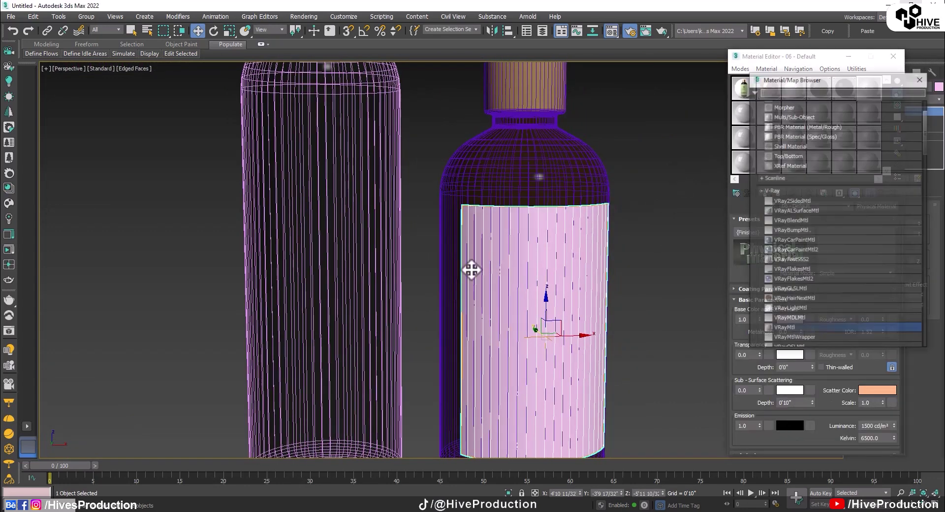
pyautogui.doubleClick(774, 326)
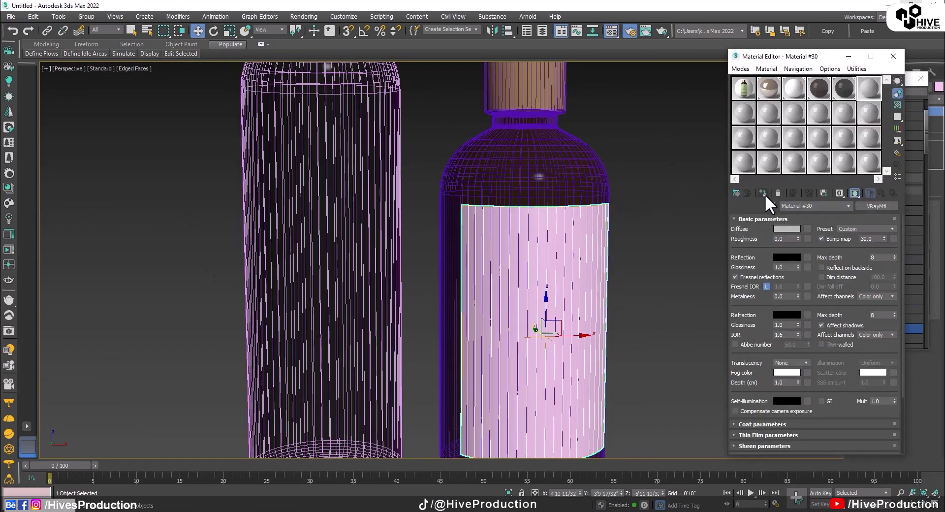
# Step: Load the oil label JPEG from the Desktop as a Bitmap in the material's Diffuse map and show it on the label
pyautogui.click(805, 229)
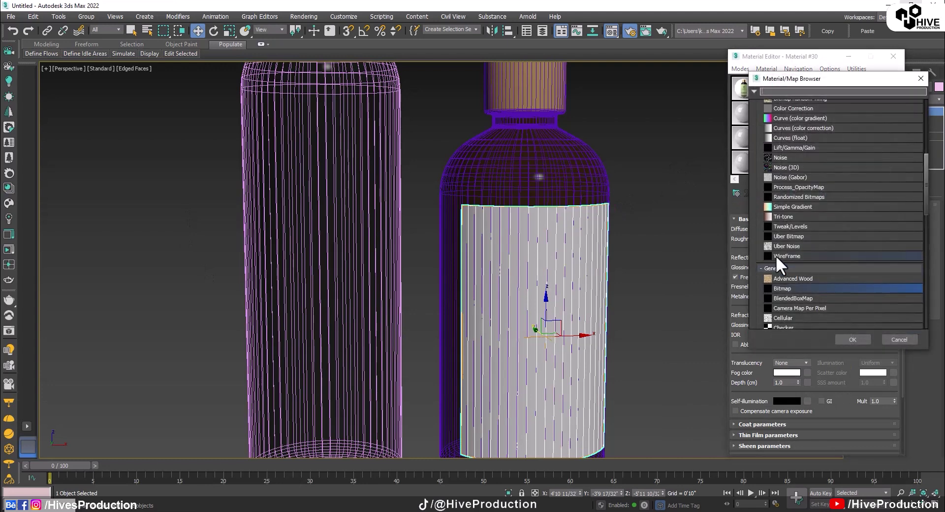
pyautogui.doubleClick(784, 289)
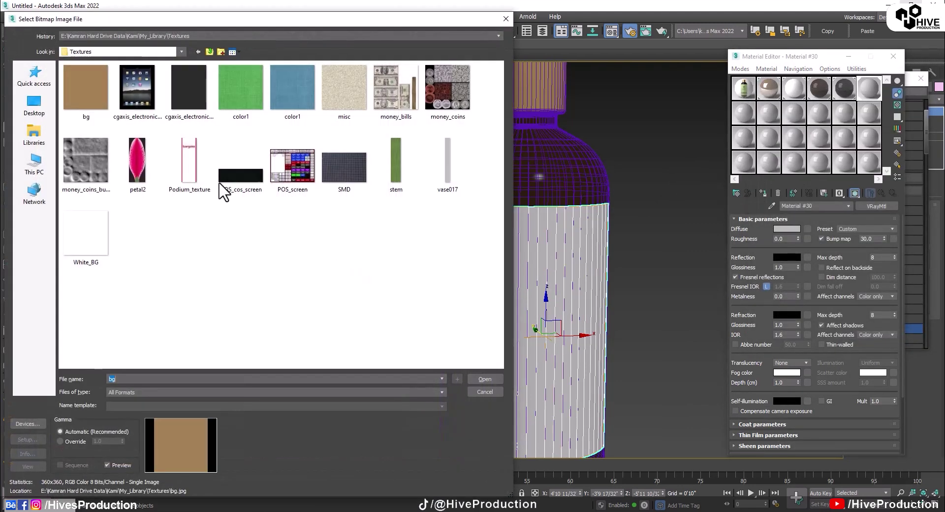
pyautogui.click(34, 105)
pyautogui.scroll(-3, 301, 247)
pyautogui.scroll(-3, 296, 239)
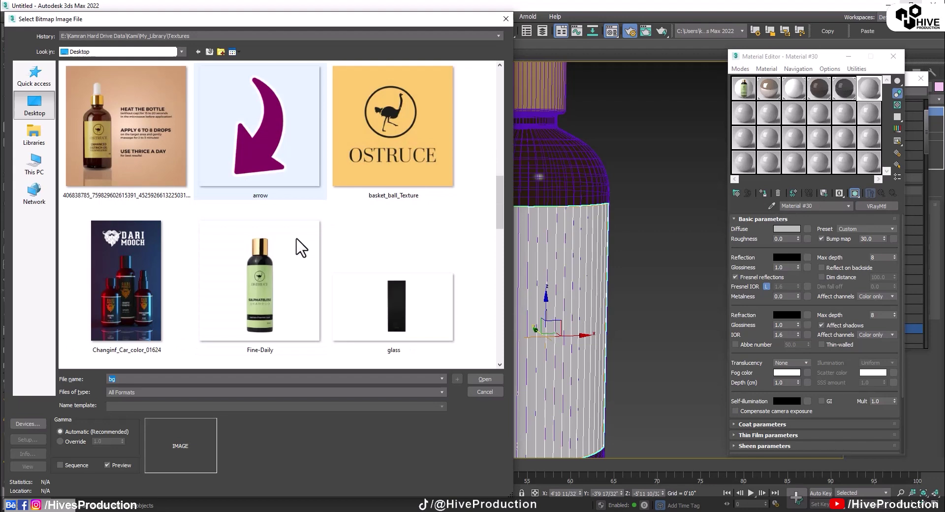
pyautogui.doubleClick(143, 282)
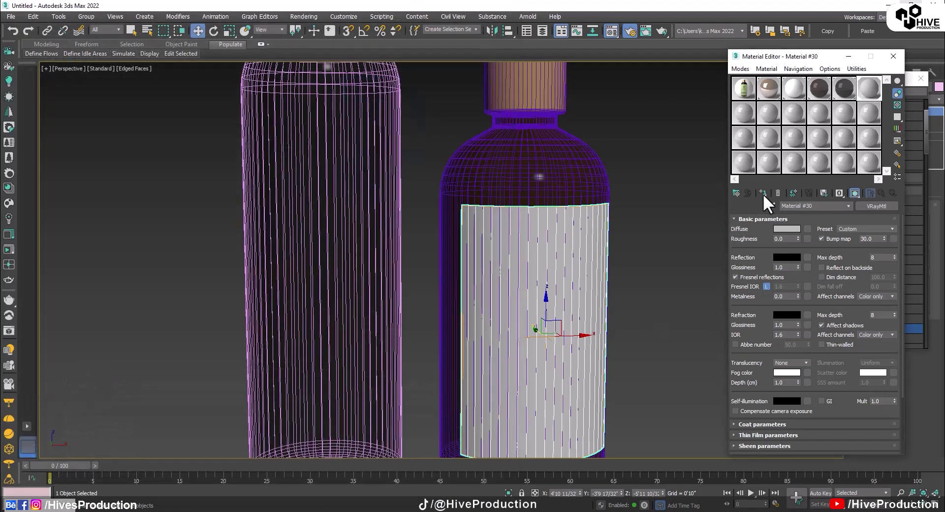
# Step: Turn off edged faces to preview the textured label, and close the Material Editor and the Material/Map Browser
pyautogui.click(635, 297)
pyautogui.scroll(-3, 634, 297)
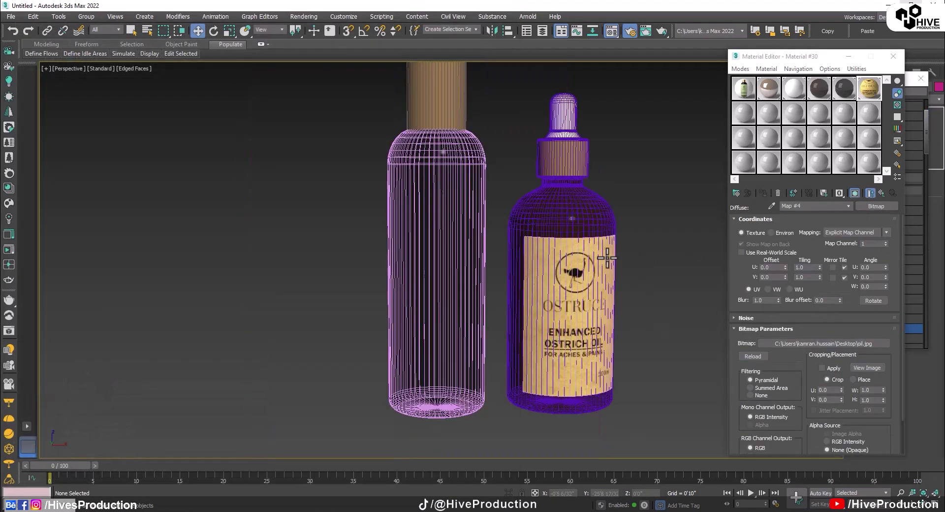
pyautogui.press('F4')
pyautogui.keyDown('alt'); pyautogui.moveTo(634, 316); pyautogui.dragTo(615, 315, button='middle'); pyautogui.keyUp('alt')
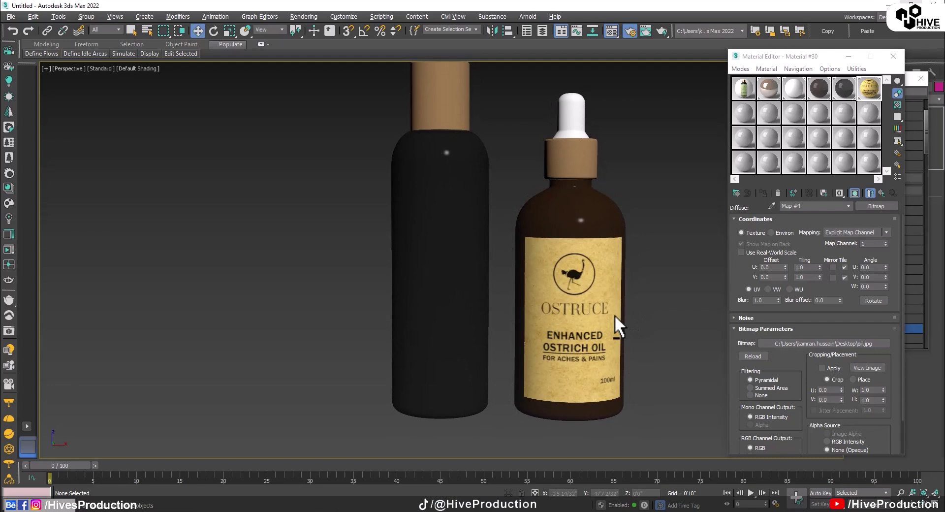
pyautogui.click(894, 61)
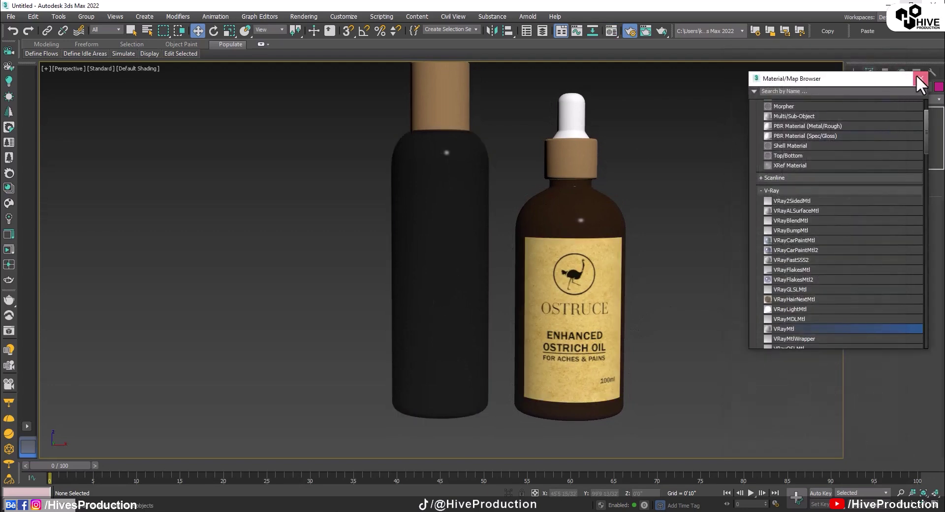
pyautogui.click(918, 77)
pyautogui.click(853, 72)
pyautogui.click(871, 138)
pyautogui.hotkey('alt', 'w')
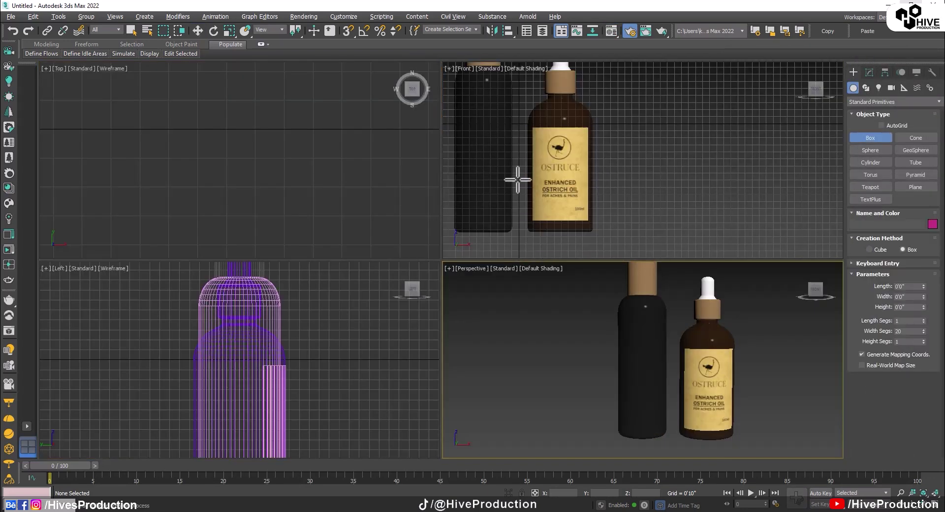
pyautogui.middleClick(517, 177)
pyautogui.hotkey('alt', 'w')
pyautogui.moveTo(385, 326); pyautogui.dragTo(558, 286, button='middle')
pyautogui.moveTo(349, 157); pyautogui.dragTo(363, 194, button='middle')
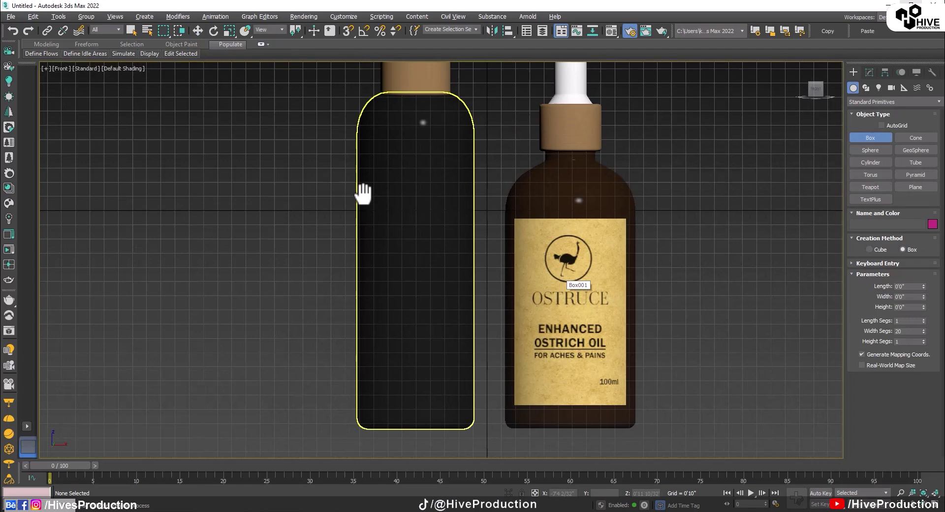
pyautogui.scroll(-2, 363, 195)
pyautogui.rightClick(673, 327)
# Step: Scale the label uniformly to about 115% in the Front view so it covers most of the bottle's body width
pyautogui.click(528, 293)
pyautogui.press('r')
pyautogui.moveTo(515, 277); pyautogui.dragTo(516, 270)
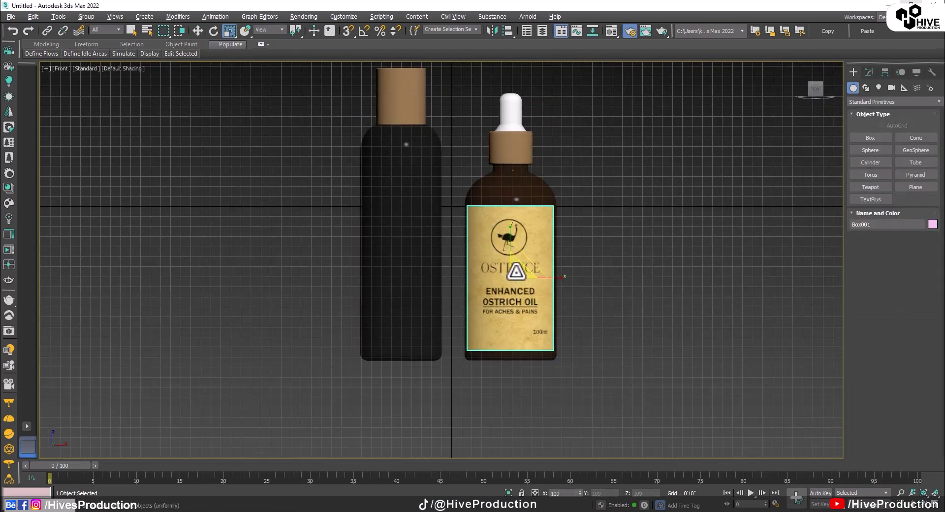
pyautogui.click(560, 303)
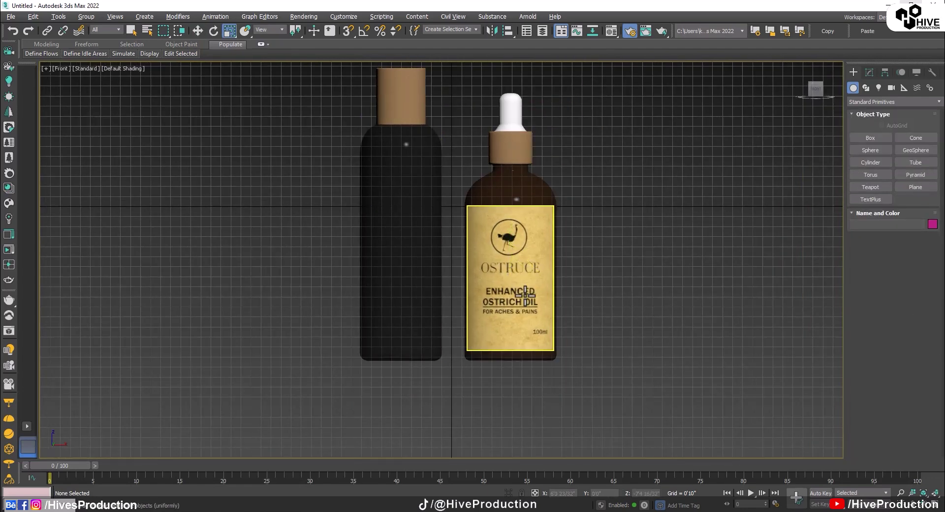
pyautogui.click(524, 290)
pyautogui.moveTo(515, 272); pyautogui.dragTo(517, 277)
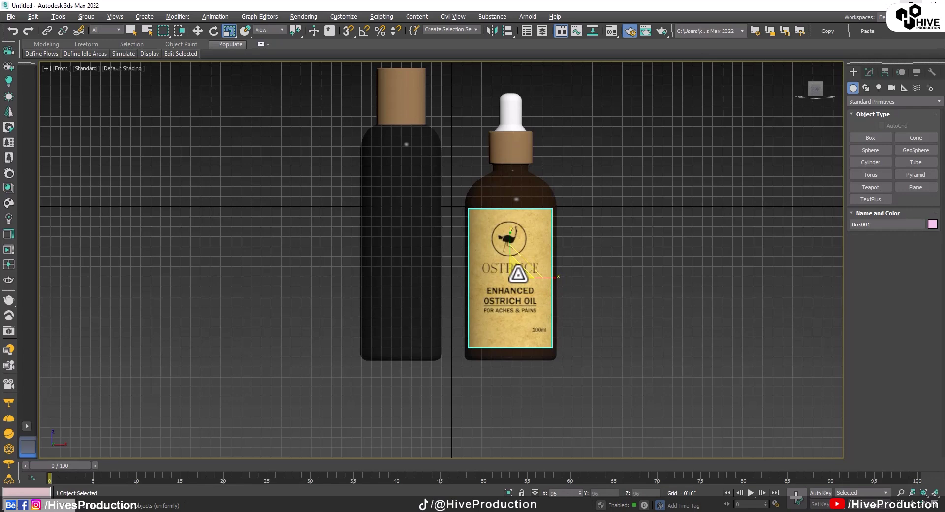
# Step: Check the enlarged label's fit from above in perspective and nudge it along Y against the dropper bottle
pyautogui.hotkey('alt', 'w')
pyautogui.middleClick(689, 346)
pyautogui.hotkey('alt', 'w')
pyautogui.keyDown('alt'); pyautogui.moveTo(689, 346); pyautogui.dragTo(625, 385, button='middle'); pyautogui.keyUp('alt')
pyautogui.scroll(3, 598, 308)
pyautogui.keyDown('alt'); pyautogui.moveTo(591, 317); pyautogui.dragTo(589, 352, button='middle'); pyautogui.keyUp('alt')
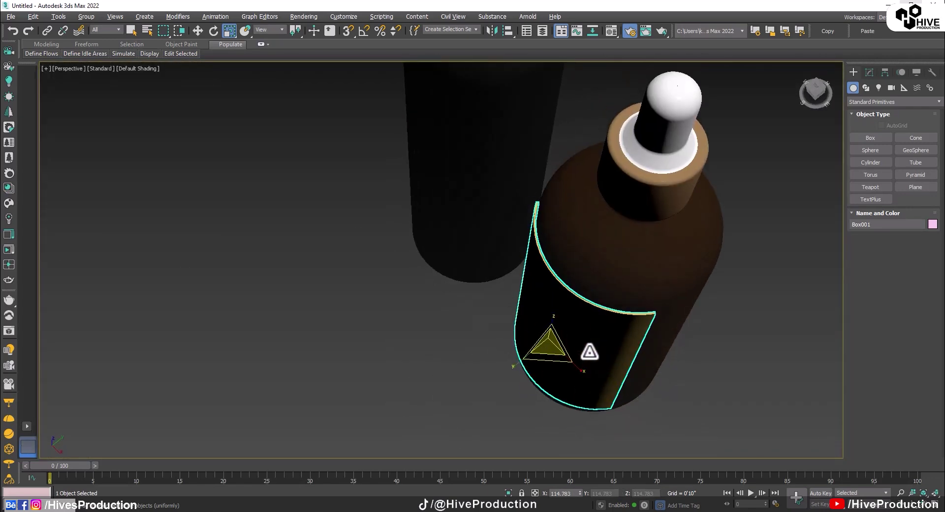
pyautogui.scroll(3, 556, 366)
pyautogui.press('w')
pyautogui.keyDown('alt'); pyautogui.moveTo(556, 315); pyautogui.dragTo(802, 225, button='middle'); pyautogui.keyUp('alt')
# Step: Fine-tune the label's Bend angle to follow the bottle's curve, and inspect the result from the front
pyautogui.click(869, 73)
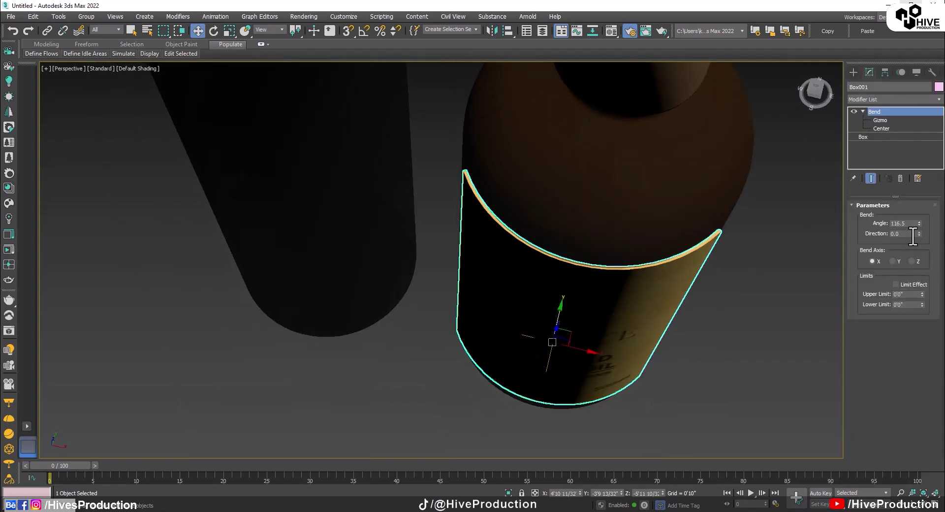
pyautogui.moveTo(918, 216)
pyautogui.mouseDown()
pyautogui.moveTo(921, 229)
pyautogui.moveTo(916, 217)
pyautogui.mouseUp()
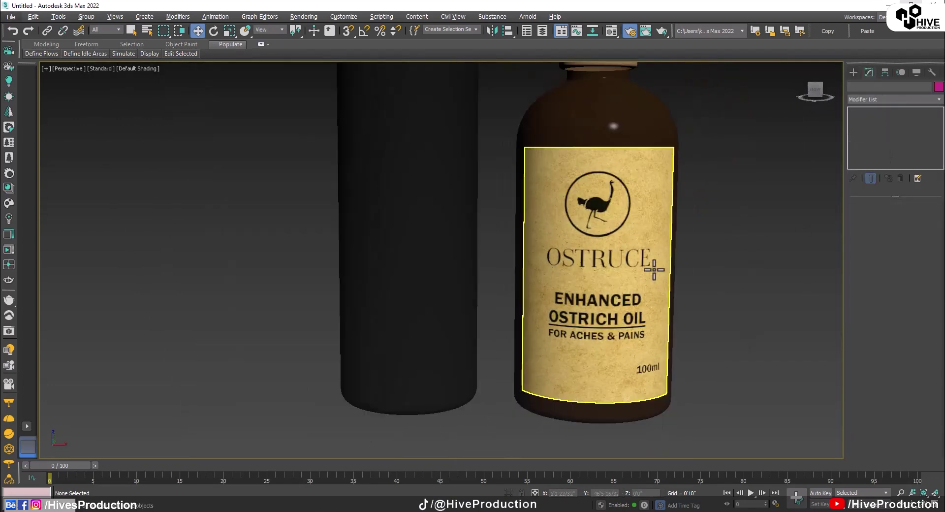
pyautogui.click(597, 270)
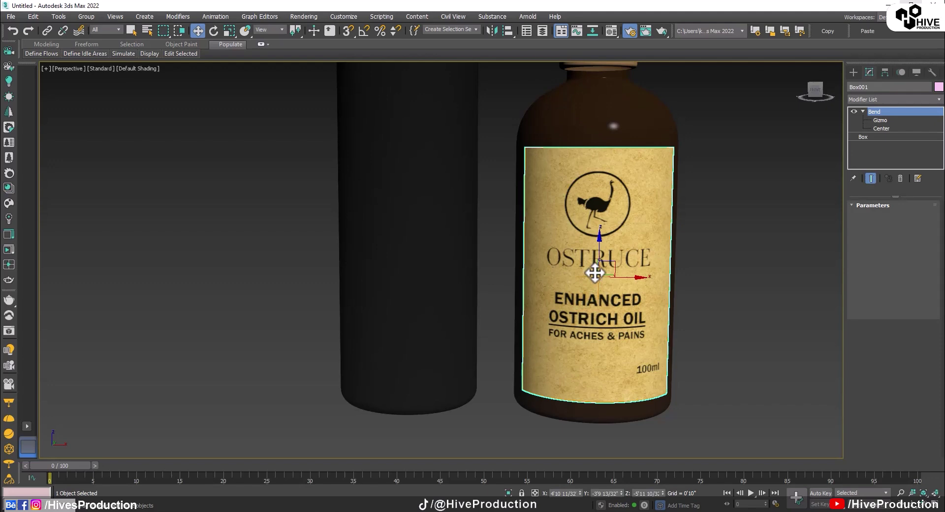
pyautogui.click(487, 310)
pyautogui.scroll(-4, 488, 311)
# Step: Create a thin box about 15'11" long, 7'2" wide and 0'2" thick over the shampoo bottle's body in the Front view
pyautogui.click(854, 73)
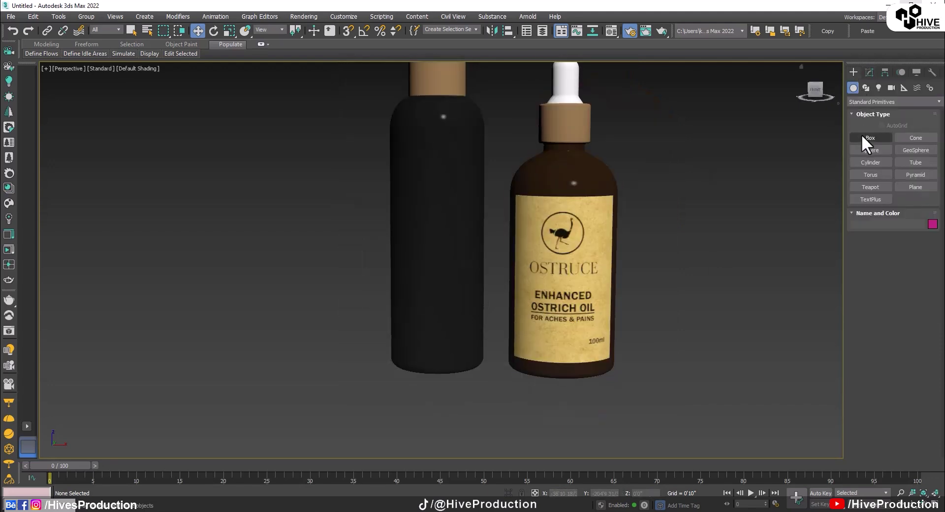
pyautogui.click(871, 138)
pyautogui.hotkey('alt', 'w')
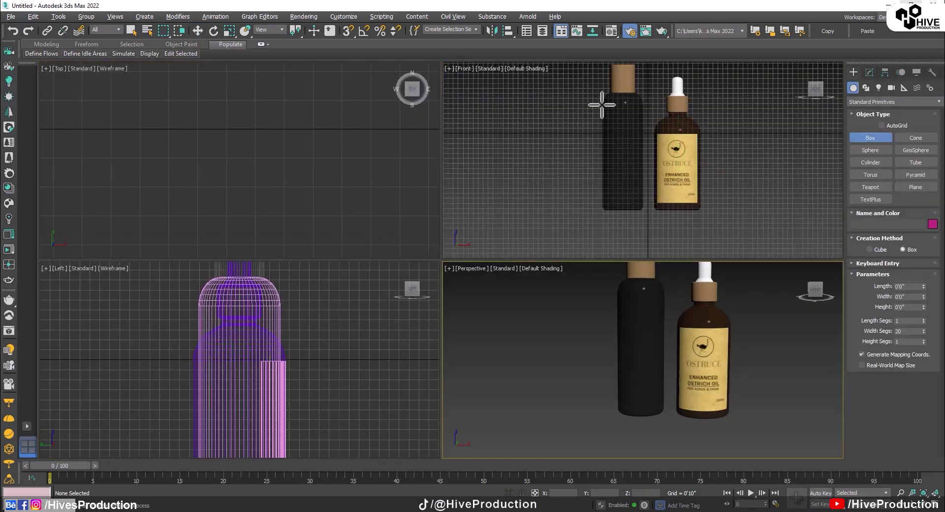
pyautogui.moveTo(601, 105); pyautogui.dragTo(645, 200)
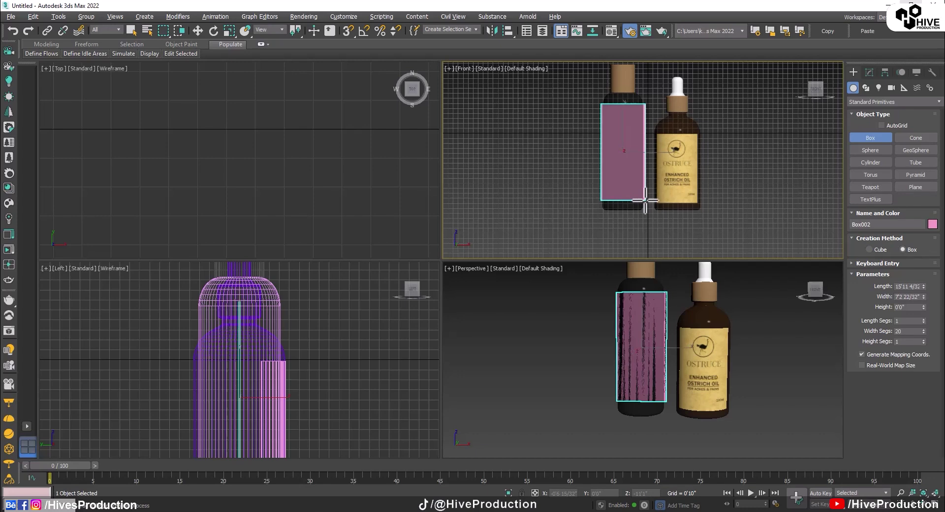
pyautogui.click(268, 352)
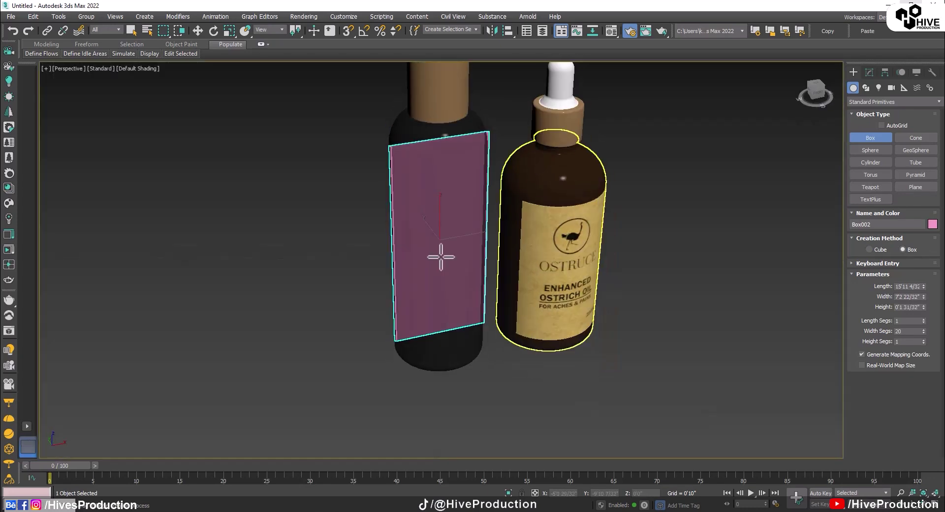
# Step: Move the new label box forward along Y so it stands clear in front of the shampoo bottle
pyautogui.press('w')
pyautogui.keyDown('alt'); pyautogui.moveTo(440, 256); pyautogui.dragTo(432, 237, button='middle'); pyautogui.keyUp('alt')
pyautogui.moveTo(432, 228); pyautogui.dragTo(459, 254)
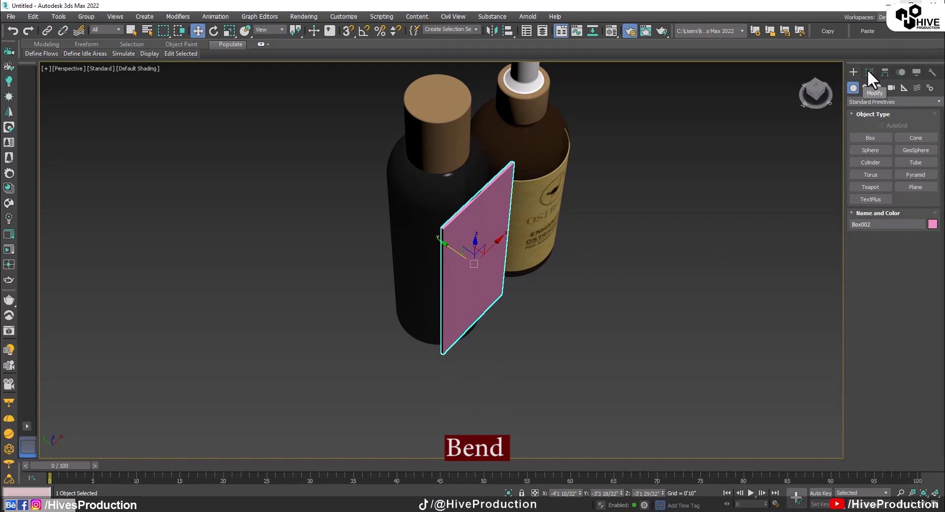
# Step: Apply a Bend modifier to the shampoo label box with an angle of 121.5 on the X axis
pyautogui.click(869, 73)
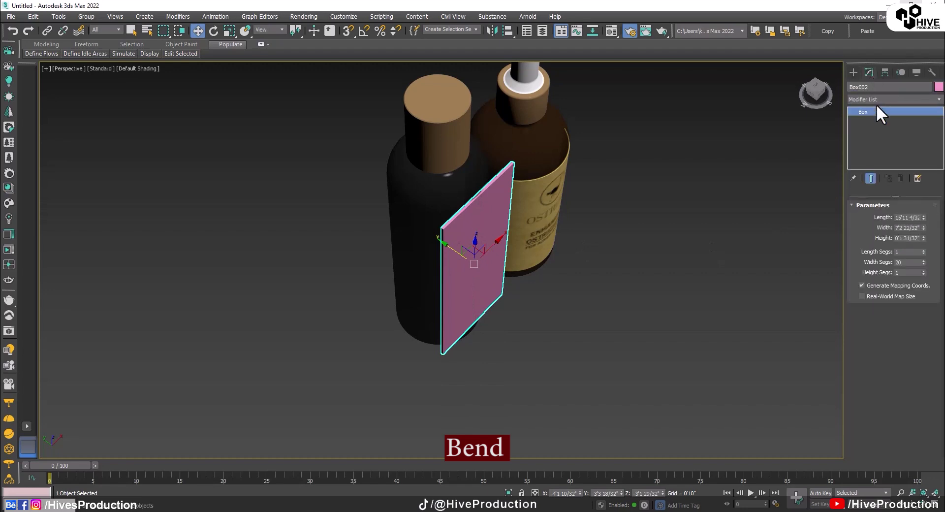
pyautogui.click(874, 99)
pyautogui.write('b')
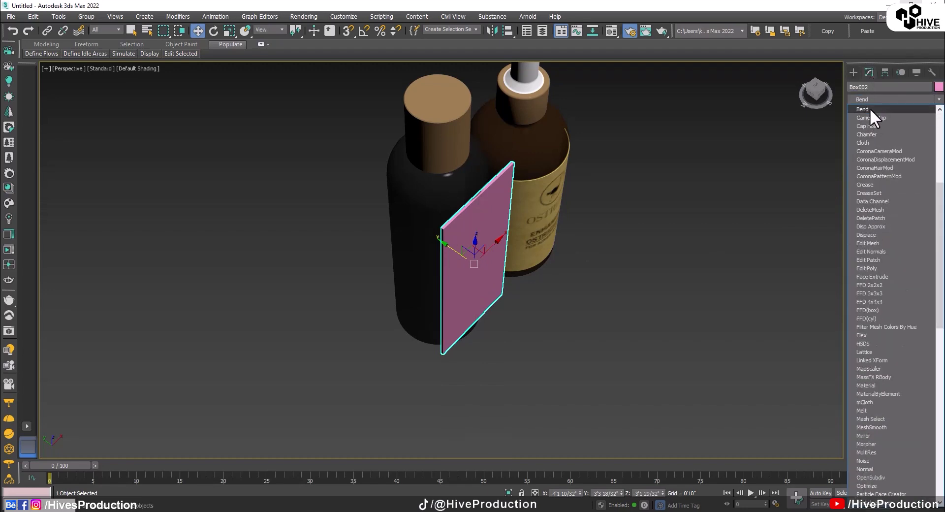
pyautogui.click(870, 110)
pyautogui.moveTo(919, 223); pyautogui.dragTo(878, 101)
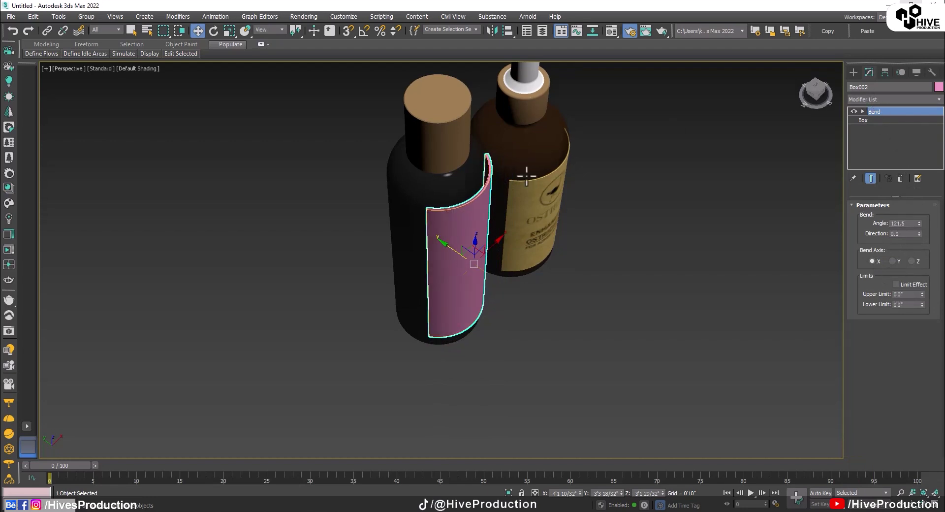
# Step: Shift the label's Bend gizmo slightly along X from above and raise the Bend angle to 126
pyautogui.keyDown('alt'); pyautogui.moveTo(526, 176); pyautogui.dragTo(562, 277, button='middle'); pyautogui.keyUp('alt')
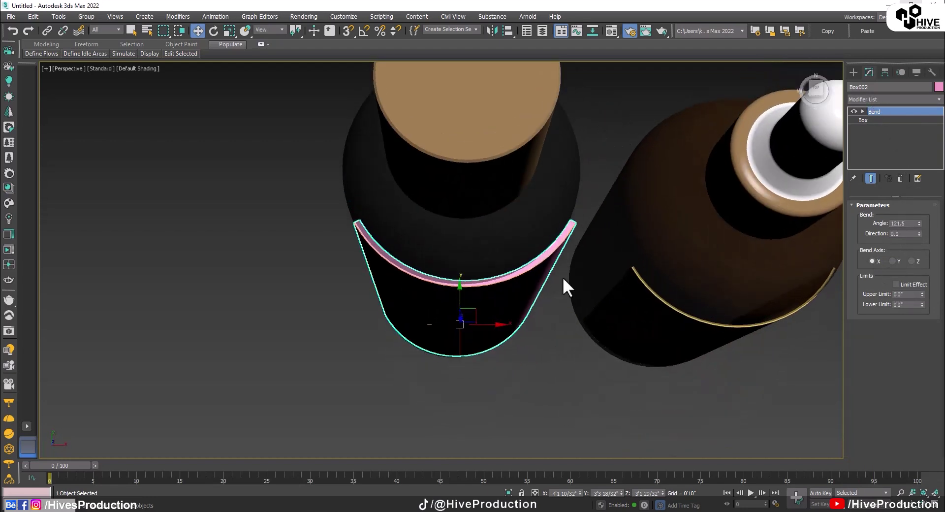
pyautogui.click(880, 120)
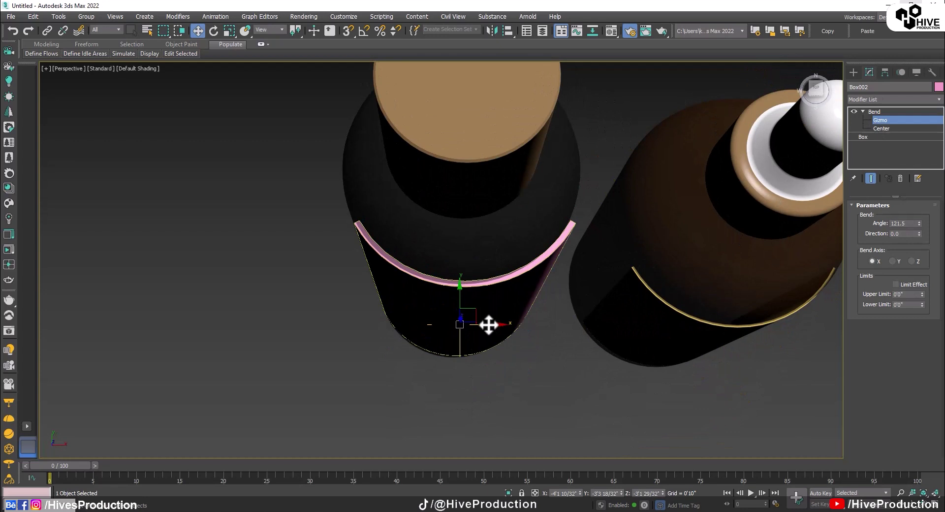
pyautogui.moveTo(488, 325); pyautogui.dragTo(486, 325)
pyautogui.moveTo(920, 224); pyautogui.dragTo(916, 220)
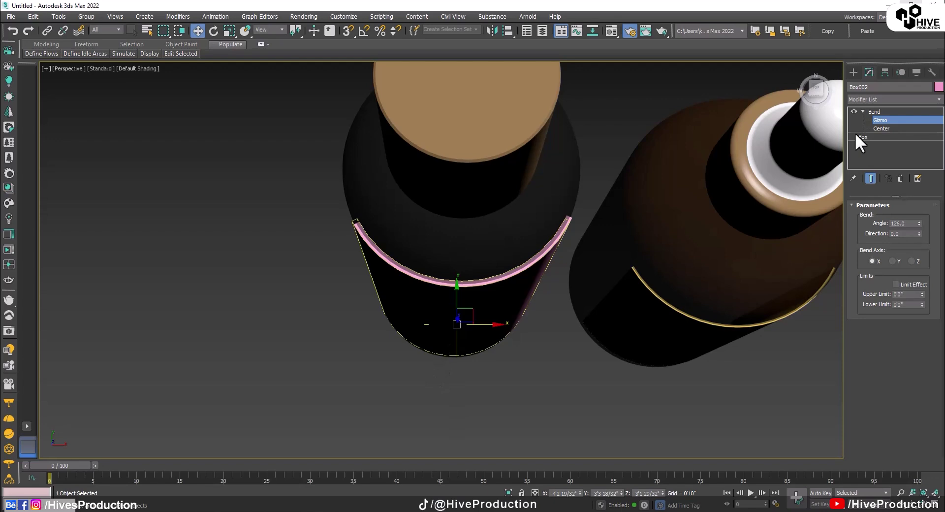
# Step: Nudge the curved label along Y against the shampoo bottle's surface and inspect the fit from several angles
pyautogui.click(877, 112)
pyautogui.keyDown('alt'); pyautogui.moveTo(456, 372); pyautogui.dragTo(449, 380, button='middle'); pyautogui.keyUp('alt')
pyautogui.moveTo(459, 292); pyautogui.dragTo(459, 294)
pyautogui.keyDown('alt'); pyautogui.moveTo(468, 386); pyautogui.dragTo(544, 392, button='middle'); pyautogui.keyUp('alt')
pyautogui.scroll(-3, 483, 320)
pyautogui.scroll(3, 428, 311)
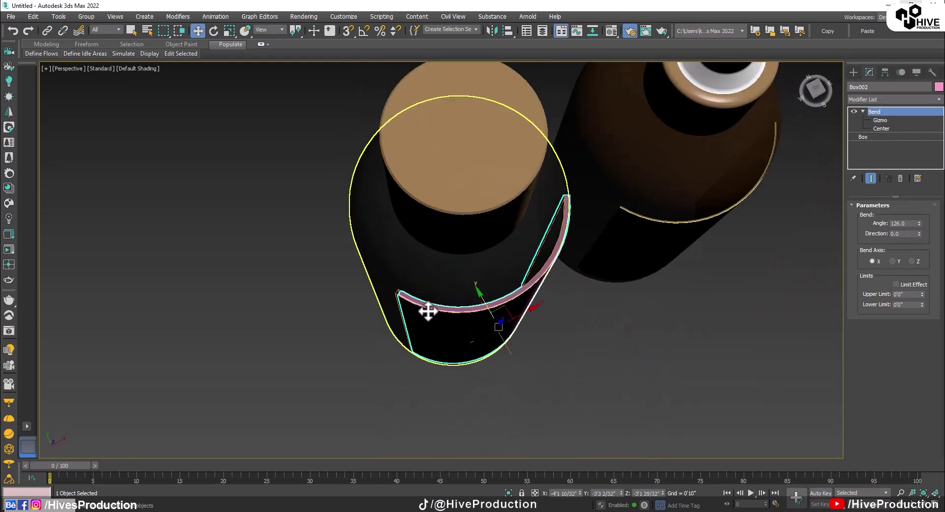
pyautogui.scroll(3, 428, 311)
pyautogui.click(717, 392)
pyautogui.scroll(-3, 651, 394)
pyautogui.click(631, 326)
pyautogui.keyDown('alt'); pyautogui.moveTo(651, 394); pyautogui.dragTo(431, 291, button='middle'); pyautogui.keyUp('alt')
pyautogui.scroll(-3, 431, 291)
# Step: Give the oil label's V-Ray material a grey reflection of value 69 and a glossiness of 0.85
pyautogui.click(531, 326)
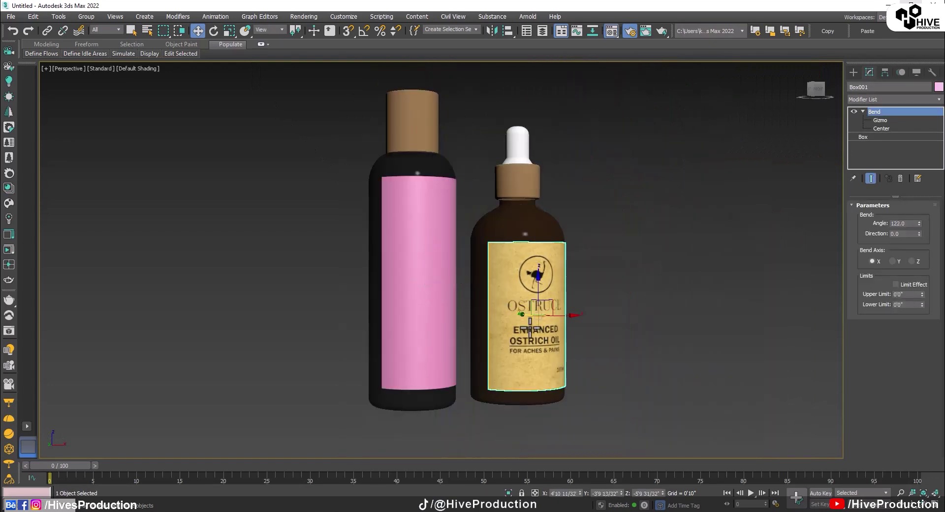
pyautogui.press('m')
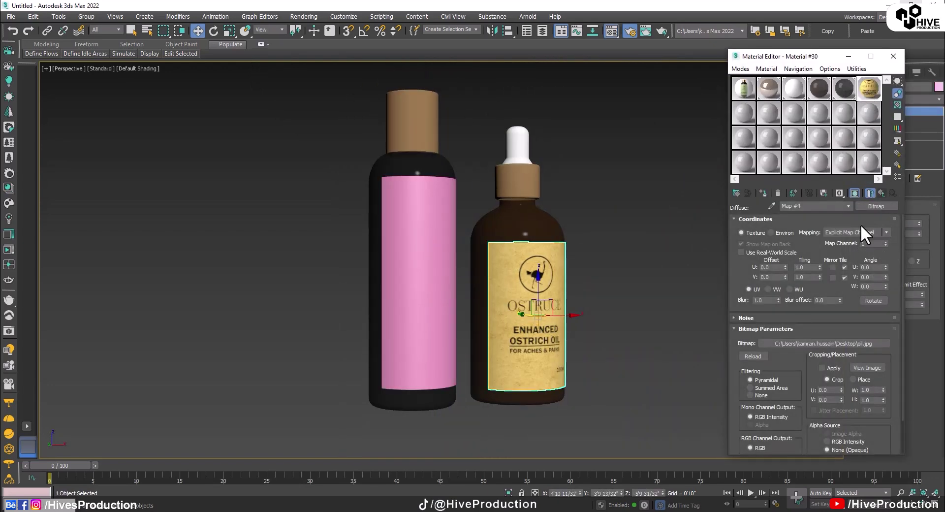
pyautogui.click(882, 193)
pyautogui.click(790, 255)
pyautogui.click(392, 157)
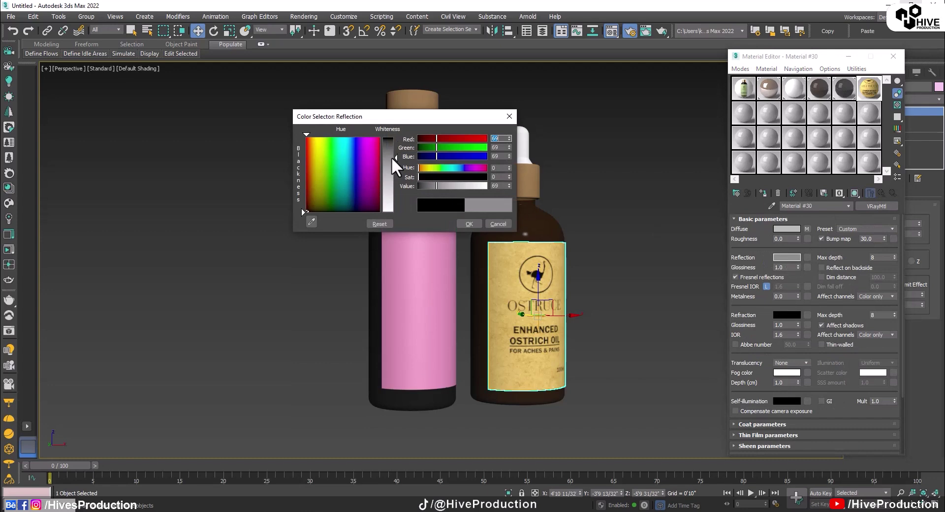
pyautogui.click(468, 220)
pyautogui.doubleClick(785, 267)
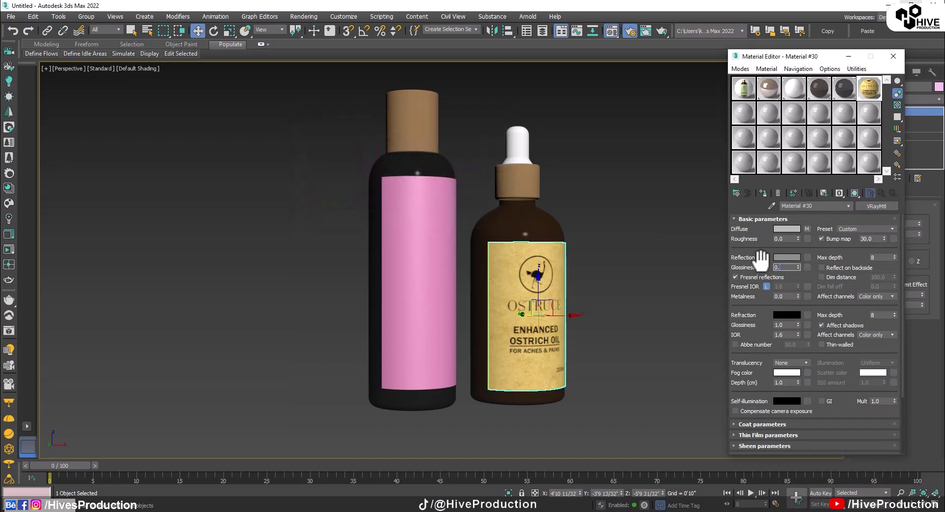
# Step: Copy the oil label's material to an empty slot and rename the copy shmapoo
pyautogui.moveTo(862, 96); pyautogui.dragTo(744, 113)
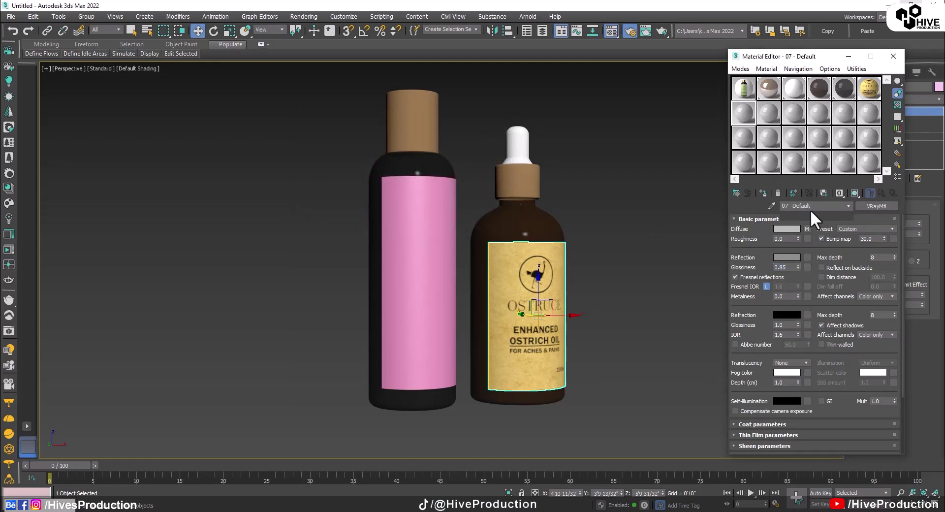
pyautogui.write('shmapoo')
pyautogui.press('Return')
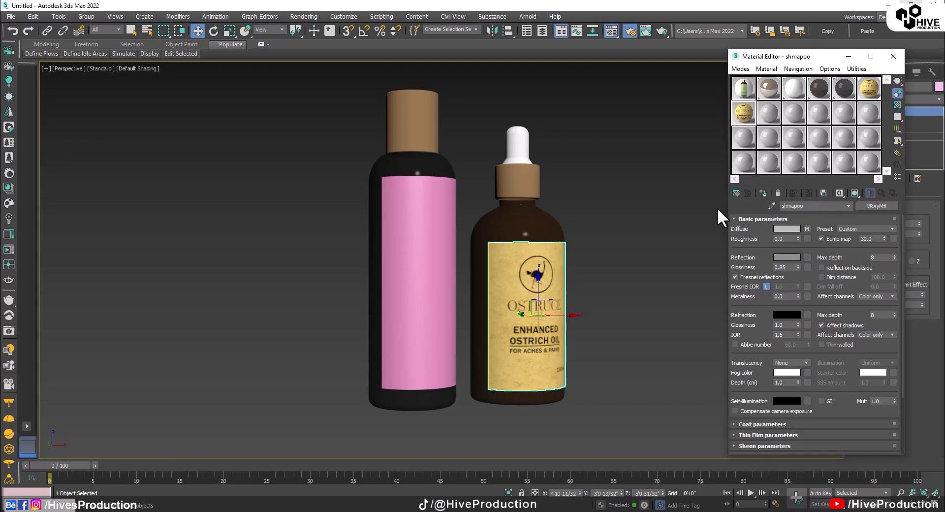
# Step: Replace the shmapoo material's diffuse bitmap with the Shampoo image from the Desktop
pyautogui.click(807, 229)
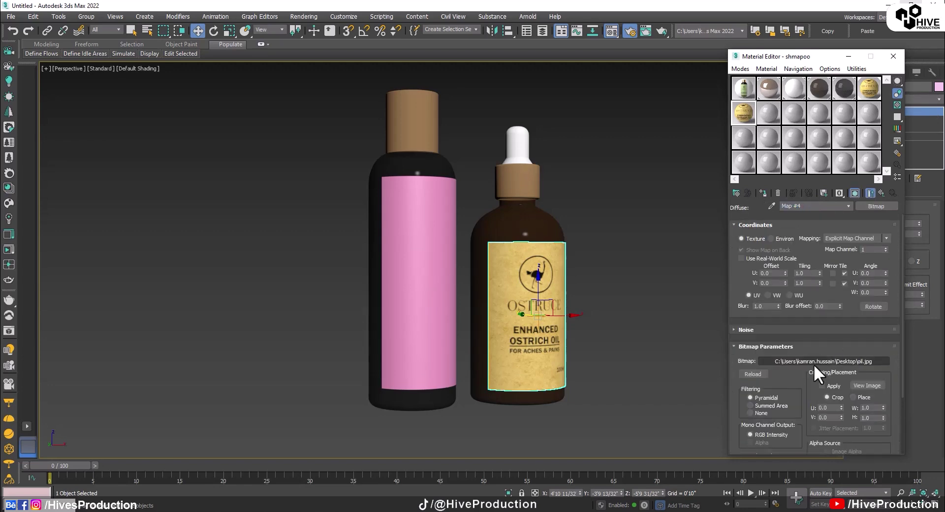
pyautogui.click(810, 341)
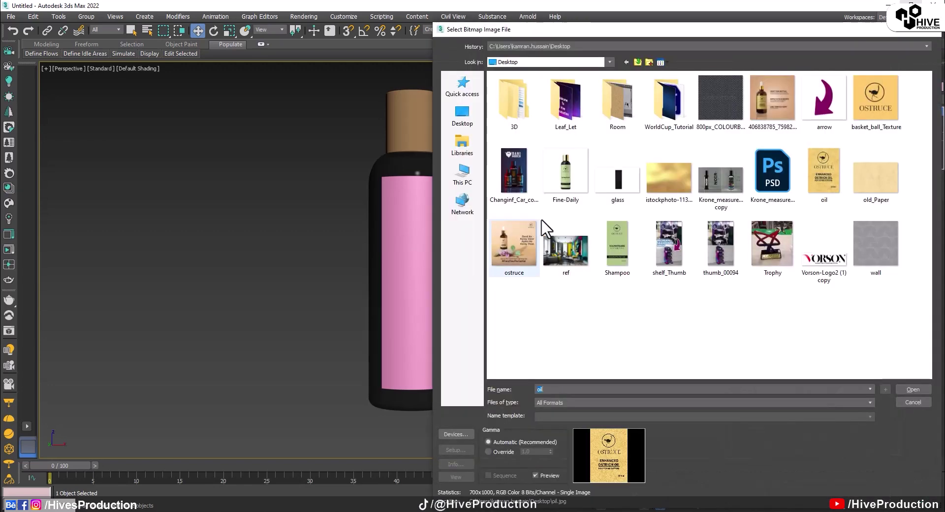
pyautogui.click(620, 241)
pyautogui.doubleClick(621, 240)
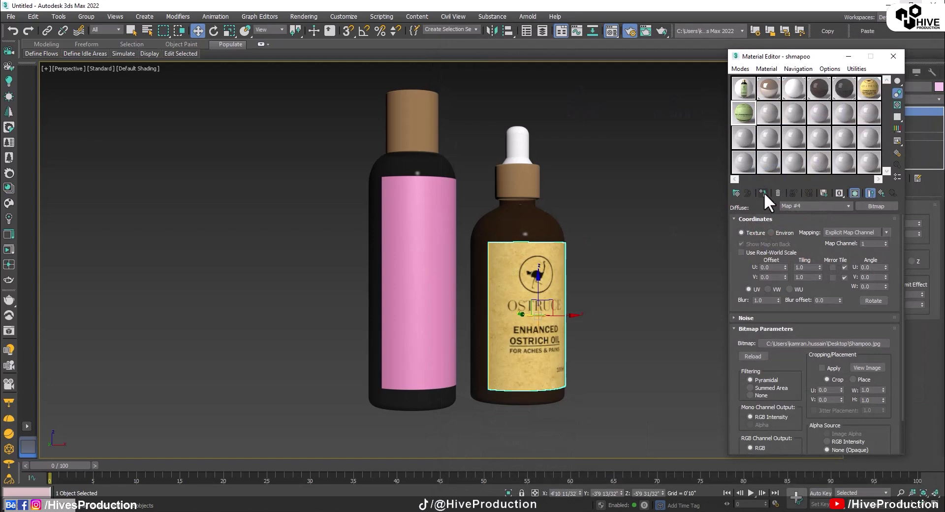
# Step: Assign the shmapoo material to the curved label on the shampoo bottle and view it from the front
pyautogui.click(439, 277)
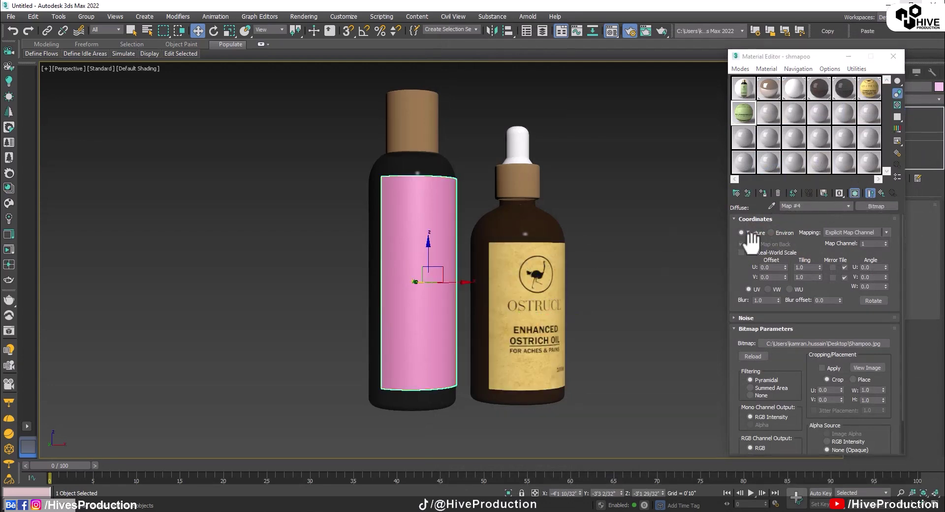
pyautogui.click(763, 193)
pyautogui.click(606, 247)
pyautogui.keyDown('alt'); pyautogui.moveTo(605, 248); pyautogui.dragTo(532, 307, button='middle'); pyautogui.keyUp('alt')
# Step: Inspect the textured shampoo label up close, deselect everything and close the Material Editor
pyautogui.click(433, 259)
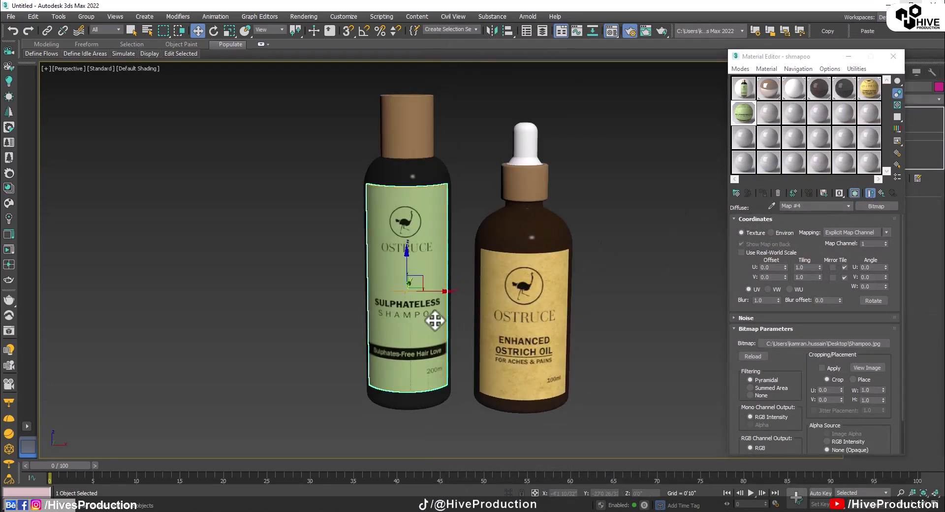
pyautogui.press('z')
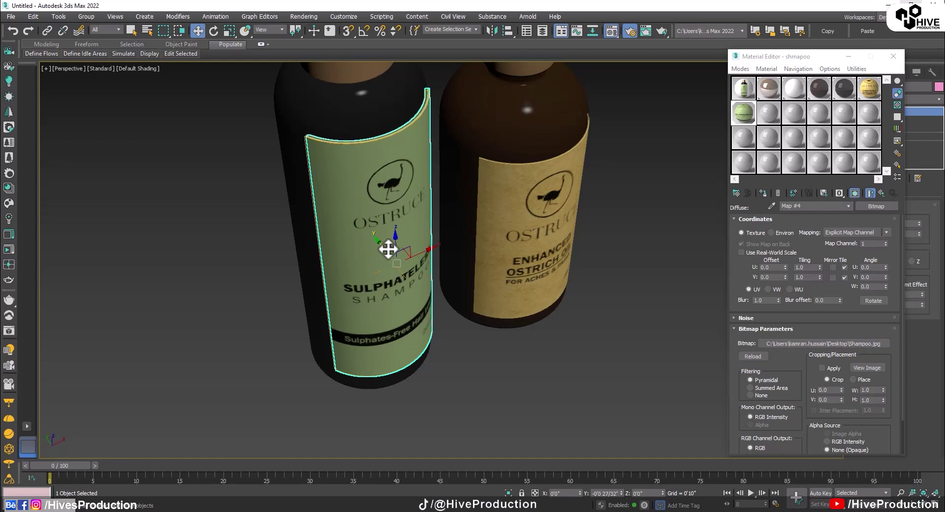
pyautogui.click(569, 385)
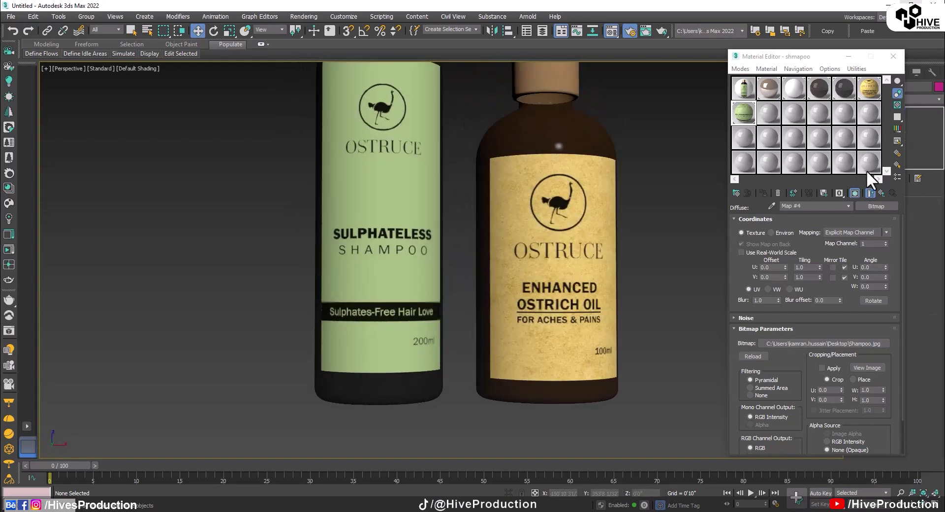
pyautogui.click(893, 56)
pyautogui.scroll(-5, 674, 217)
pyautogui.moveTo(675, 217); pyautogui.dragTo(596, 305, button='middle')
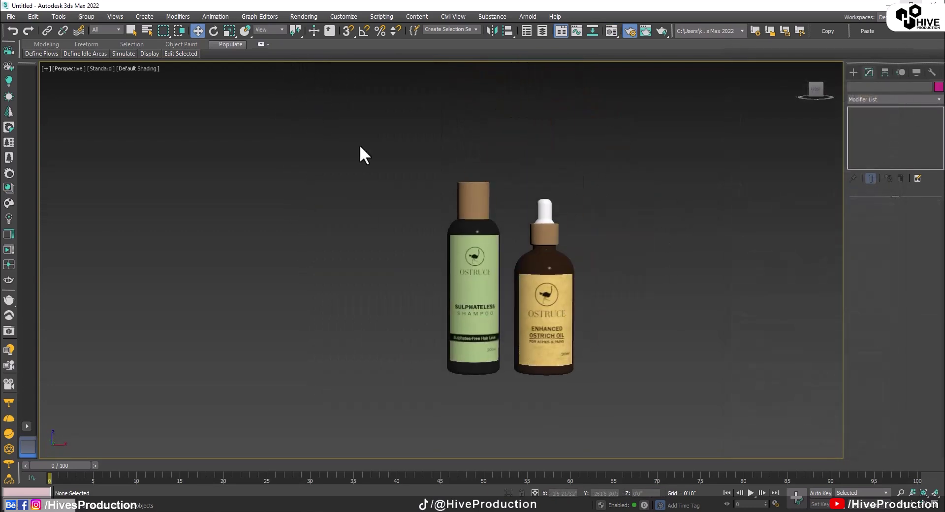
# Step: Select the shampoo bottle with its cap and label, and move it closer to and level with the dropper bottle
pyautogui.click(493, 256)
pyautogui.hotkey('alt', 'w')
pyautogui.hotkey('alt', 'w')
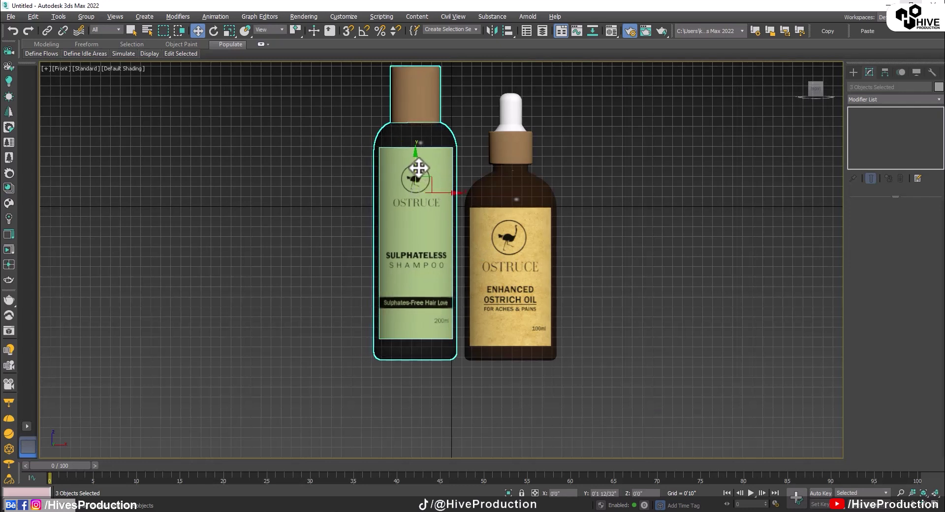
# Step: Select all parts of both bottles in the Front view and group them as bottles
pyautogui.moveTo(564, 221)
pyautogui.mouseDown()
pyautogui.moveTo(650, 126)
pyautogui.moveTo(297, 358)
pyautogui.mouseUp()
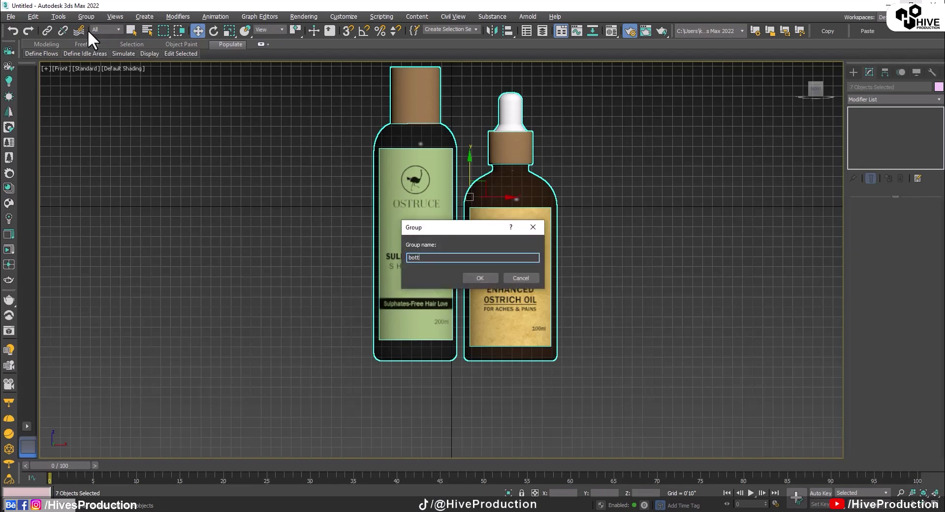
pyautogui.write('s')
pyautogui.press('Return')
pyautogui.click(622, 292)
# Step: Create a Target camera in the Top view aimed at the bottles, and switch the perspective viewport to that camera with both bottles framed
pyautogui.scroll(-4, 621, 291)
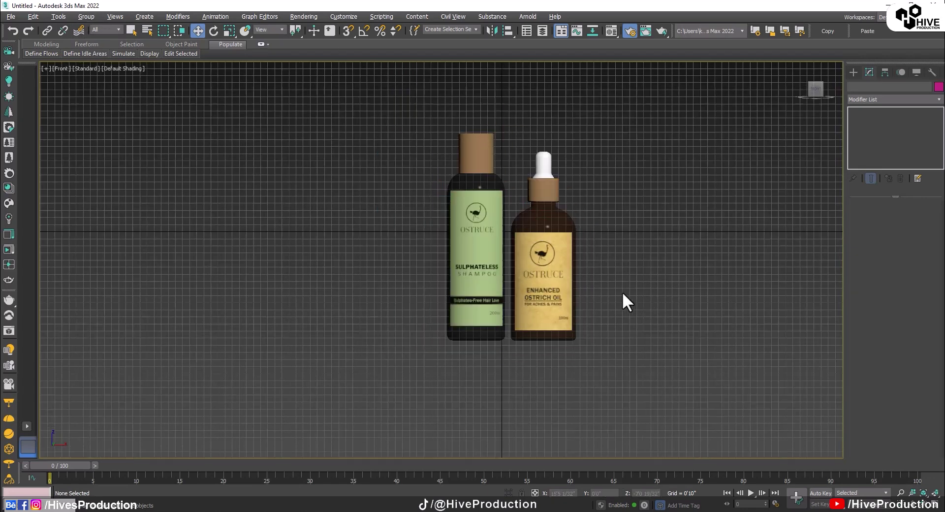
pyautogui.moveTo(619, 290); pyautogui.dragTo(482, 348, button='middle')
pyautogui.click(855, 71)
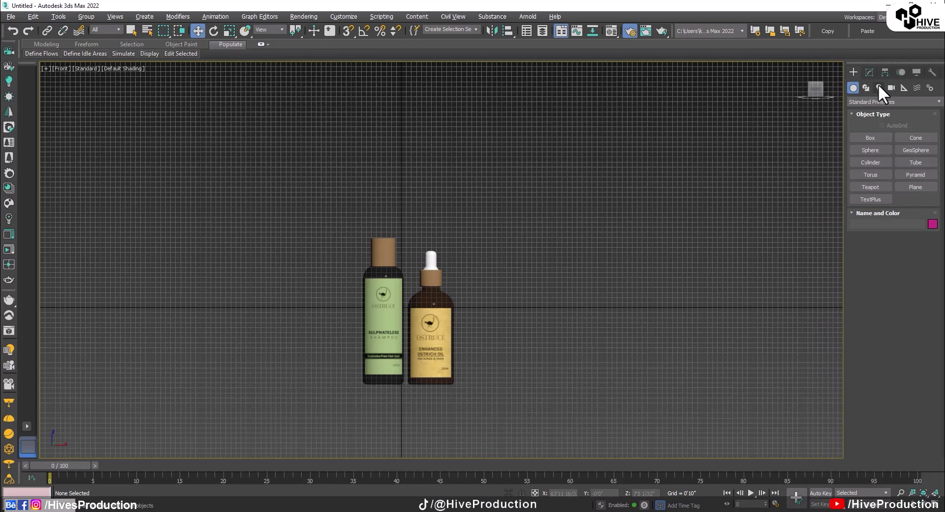
pyautogui.click(891, 87)
pyautogui.hotkey('alt', 'w')
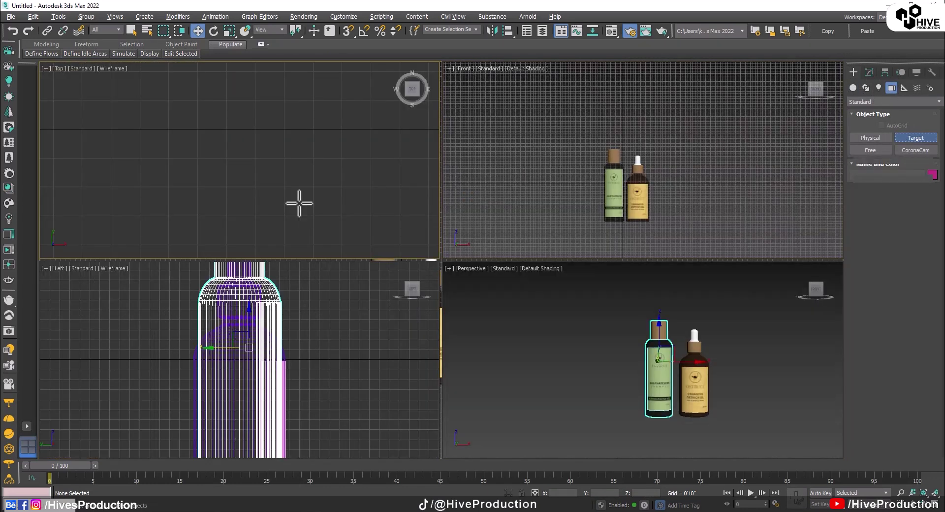
pyautogui.middleClick(300, 202)
pyautogui.hotkey('alt', 'w')
pyautogui.scroll(-6, 314, 201)
pyautogui.moveTo(393, 353); pyautogui.dragTo(394, 215)
pyautogui.press('c')
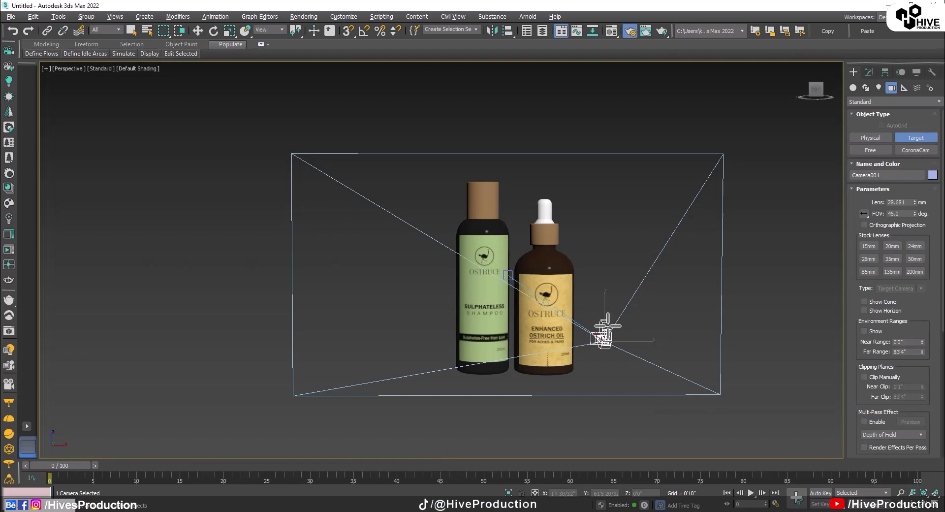
pyautogui.rightClick(696, 270)
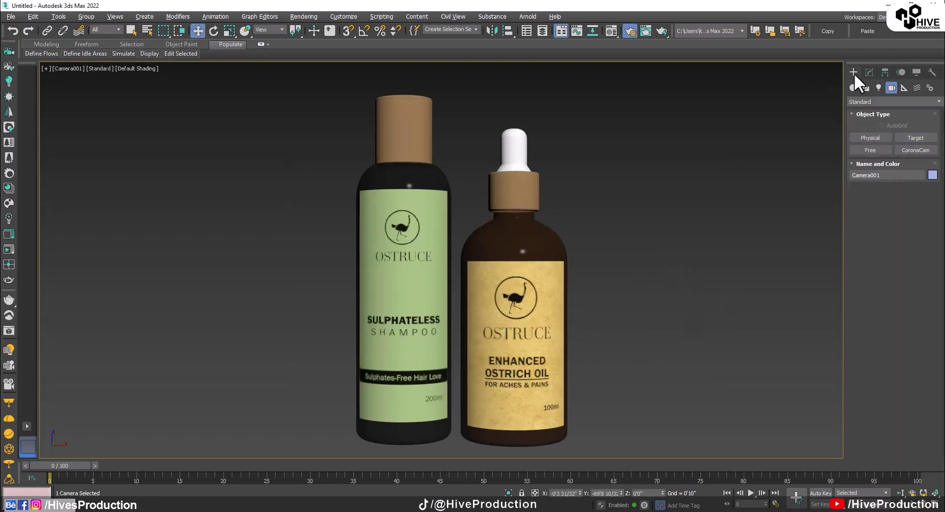
# Step: Create a box around the bottles and camera in the Top view, about 132' long, 218' wide and 74'7" high
pyautogui.click(854, 88)
pyautogui.hotkey('alt', 'w')
pyautogui.middleClick(355, 177)
pyautogui.hotkey('alt', 'w')
pyautogui.scroll(-3, 359, 183)
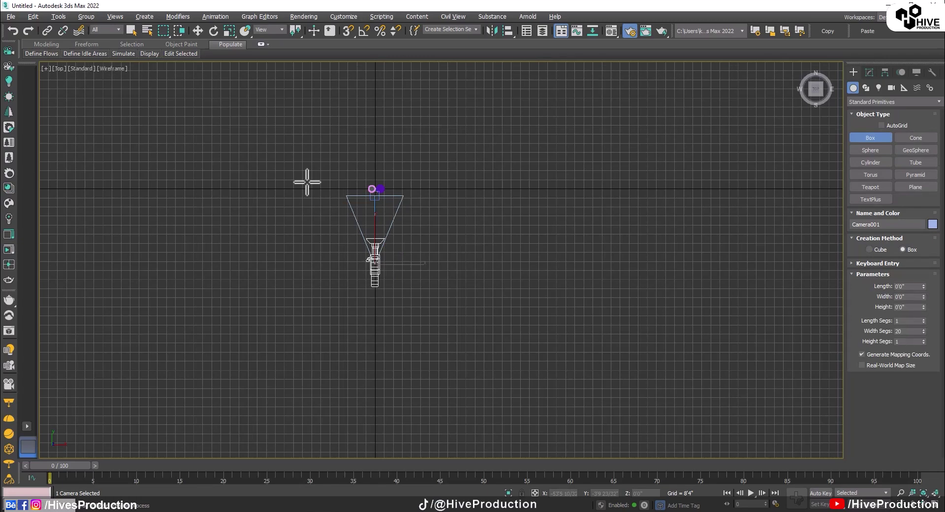
pyautogui.moveTo(297, 151)
pyautogui.mouseDown()
pyautogui.moveTo(450, 306)
pyautogui.moveTo(526, 288)
pyautogui.moveTo(536, 294)
pyautogui.mouseUp()
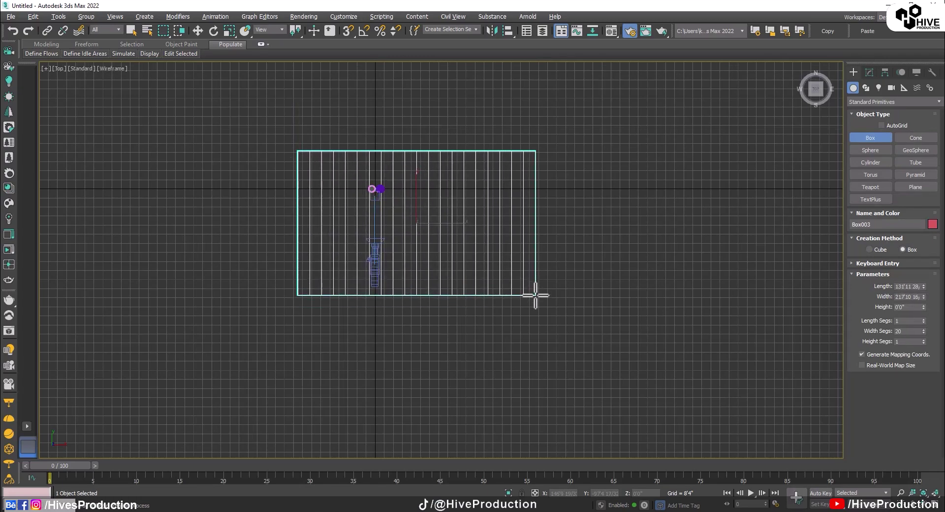
pyautogui.click(527, 217)
# Step: Lower the box in the Left view until its base lines up with the bottoms of the bottles
pyautogui.hotkey('alt', 'w')
pyautogui.middleClick(282, 408)
pyautogui.hotkey('alt', 'w')
pyautogui.scroll(-7, 291, 389)
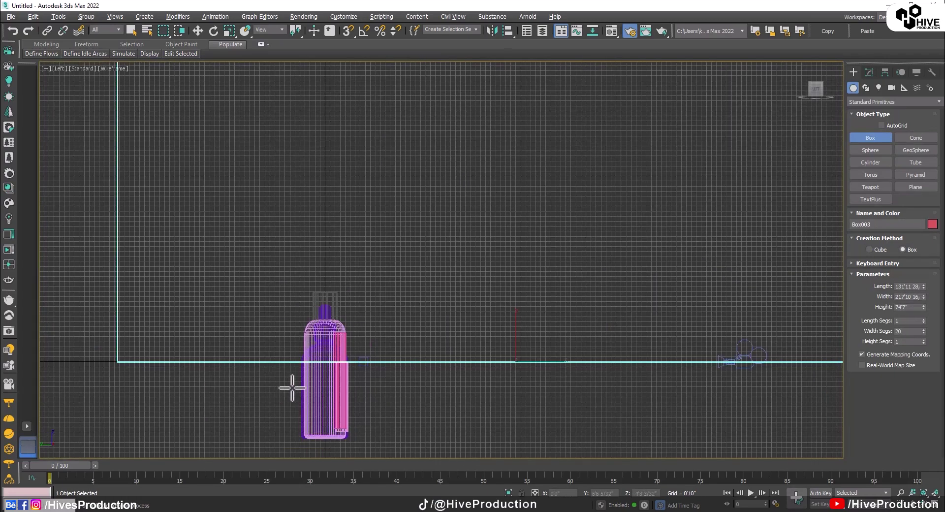
pyautogui.scroll(3, 303, 306)
pyautogui.press('w')
pyautogui.moveTo(420, 268); pyautogui.dragTo(429, 306)
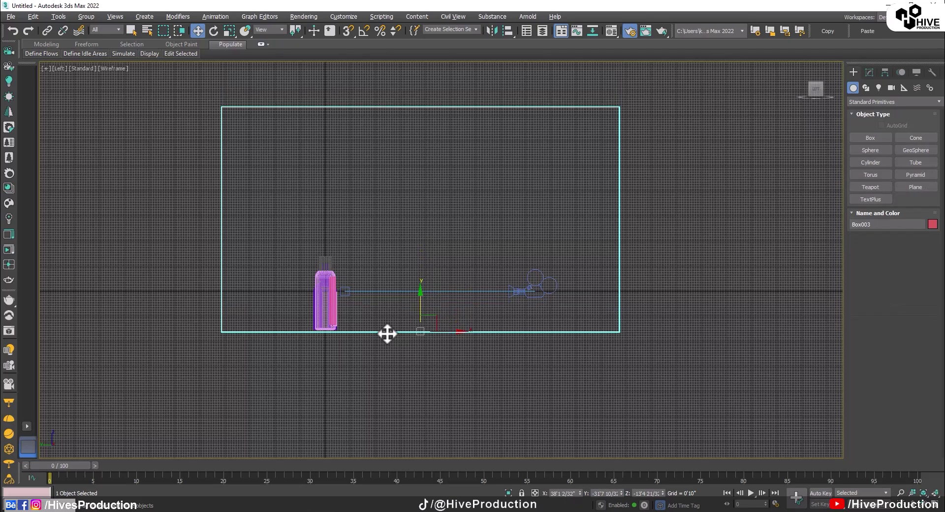
pyautogui.scroll(4, 419, 330)
pyautogui.moveTo(576, 301); pyautogui.dragTo(575, 291)
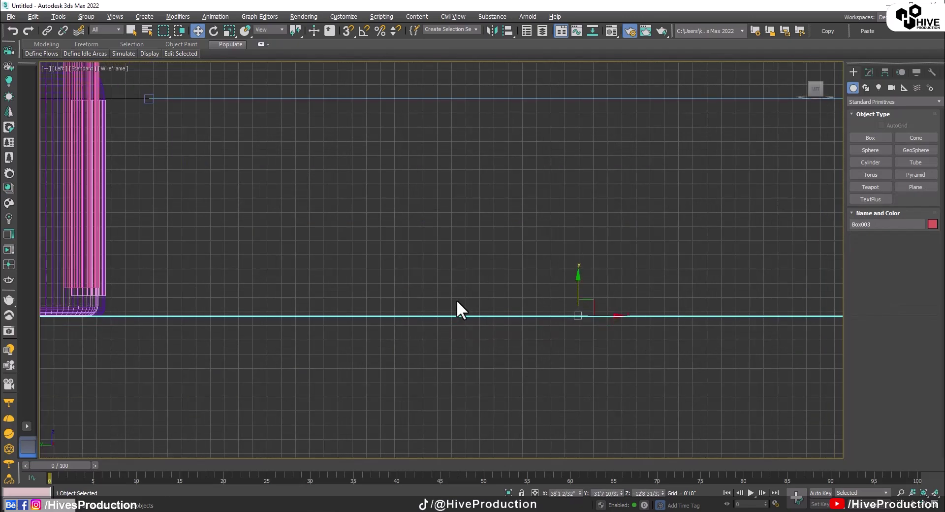
# Step: Reduce the box to an Editable Poly floor and back wall, and chamfer their shared edge by 8'11 31/32" into a rounded corner
pyautogui.scroll(-5, 665, 337)
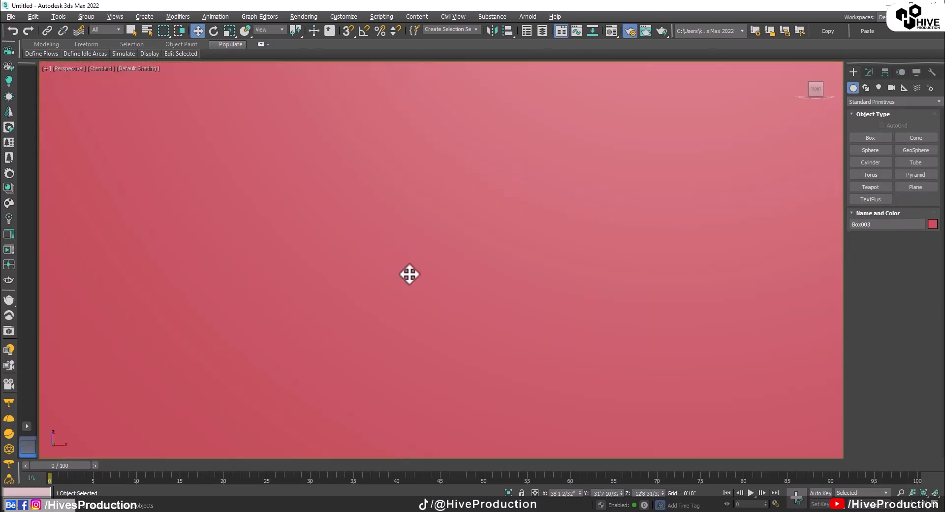
pyautogui.scroll(-3, 429, 291)
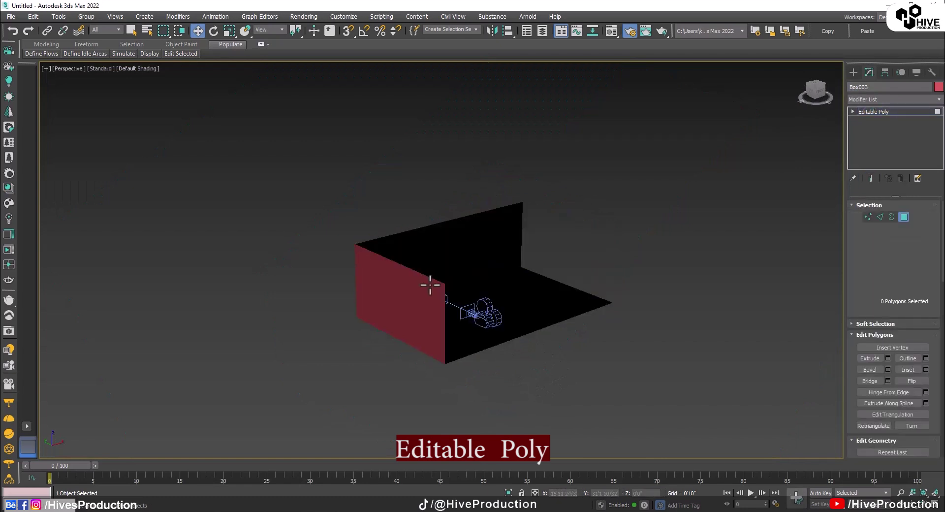
pyautogui.click(880, 217)
pyautogui.click(397, 310)
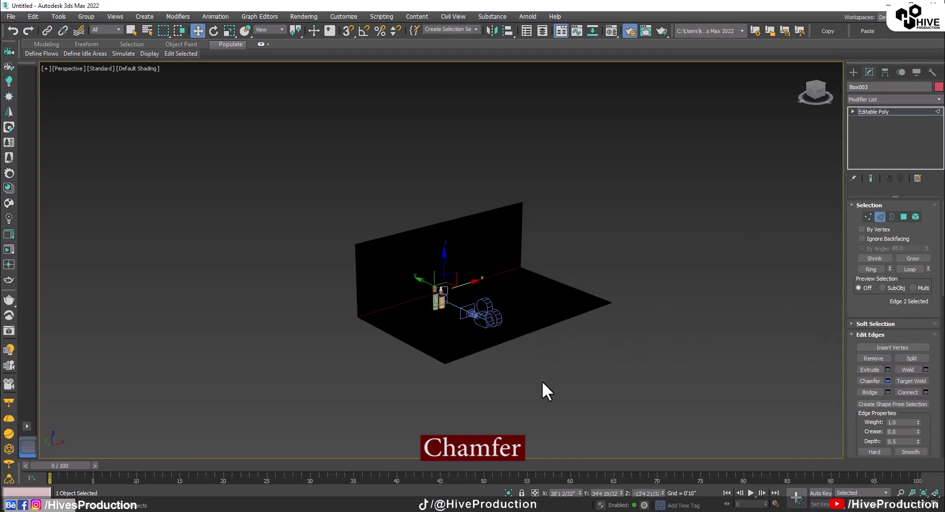
pyautogui.hotkey('ctrl', 'shift', 'c')
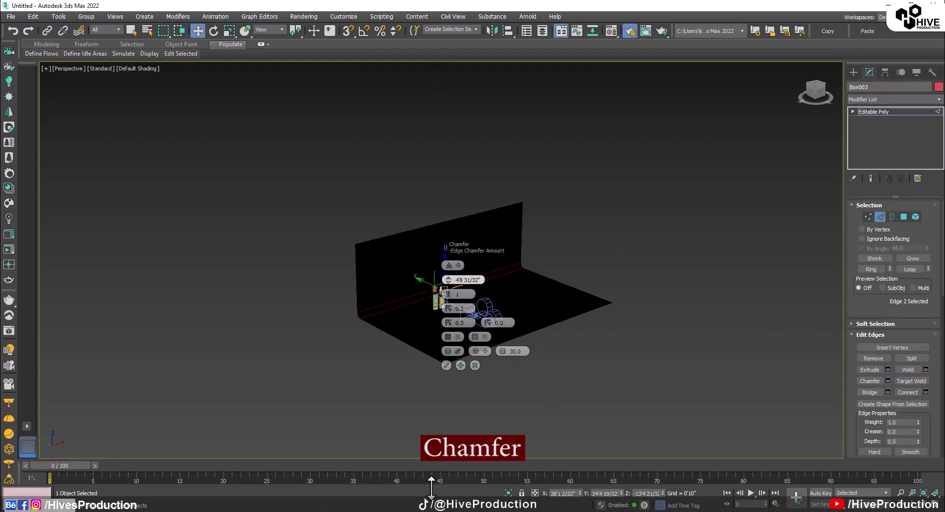
pyautogui.moveTo(431, 488); pyautogui.dragTo(404, 259)
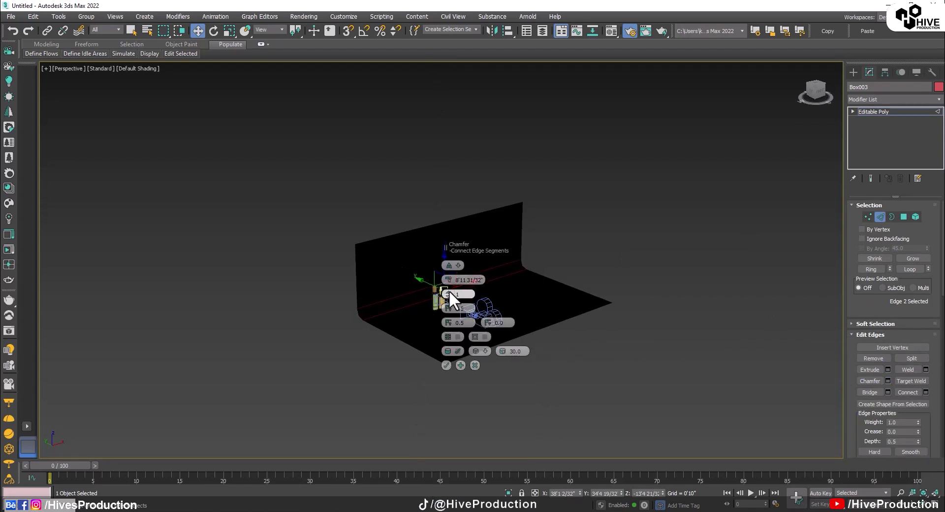
pyautogui.click(446, 364)
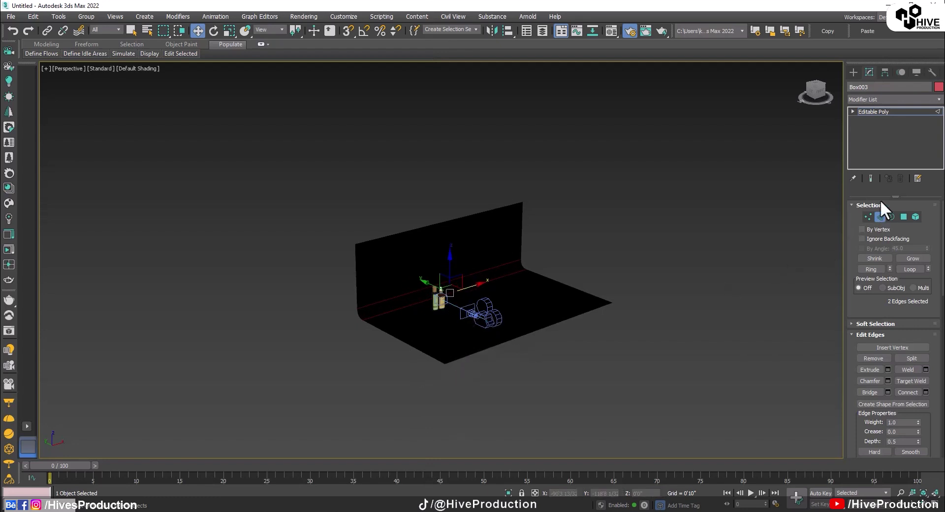
# Step: Add a Shell modifier to the backdrop with an Outer Amount of 0'4 10/32", and return to the camera view
pyautogui.click(874, 112)
pyautogui.click(875, 98)
pyautogui.press('s')
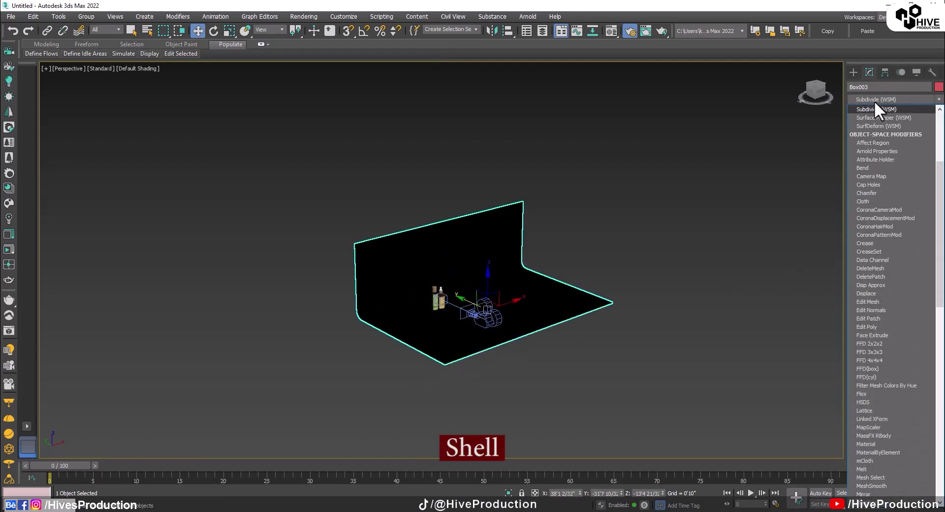
pyautogui.press('h')
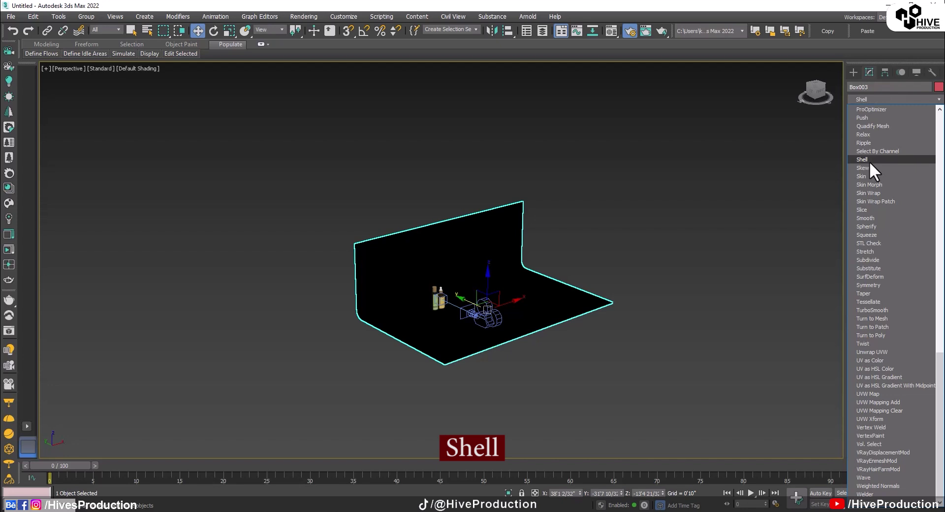
pyautogui.press('Return')
pyautogui.scroll(6, 517, 312)
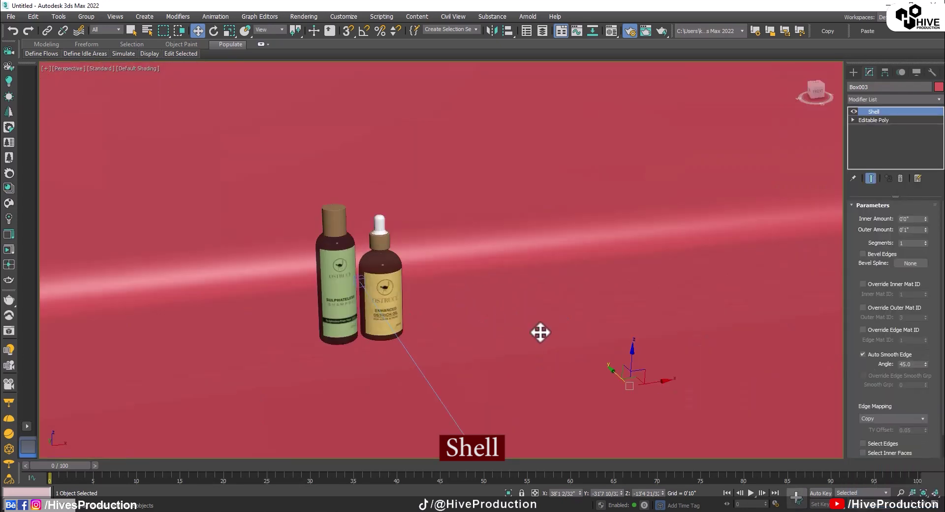
pyautogui.scroll(-5, 540, 332)
pyautogui.scroll(2, 559, 340)
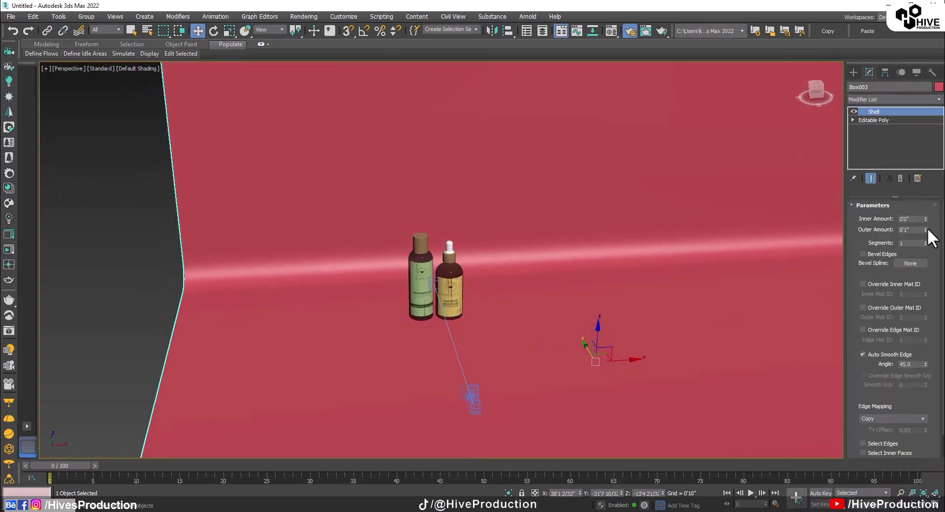
pyautogui.moveTo(926, 230); pyautogui.dragTo(926, 198)
pyautogui.press('c')
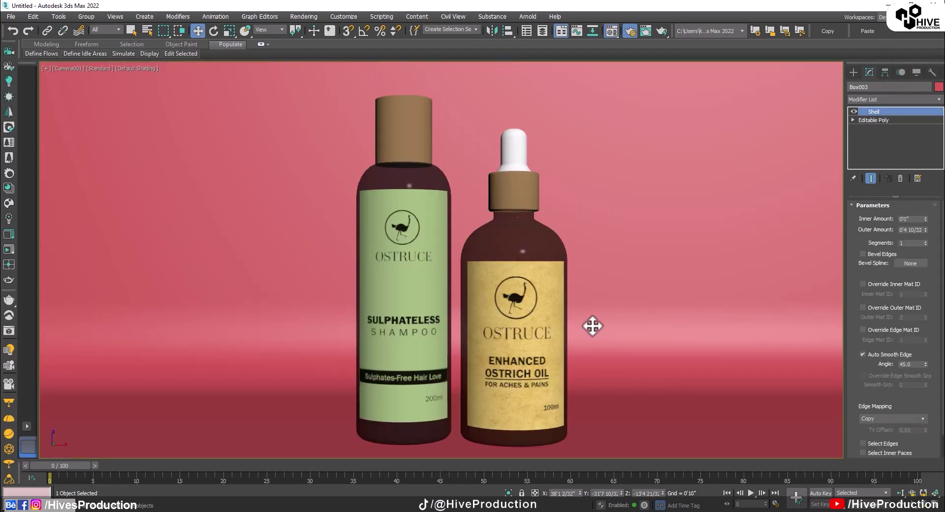
# Step: Turn the first unused material slot in the Material Editor into a VRayMtl for the backdrop
pyautogui.press('m')
pyautogui.click(764, 110)
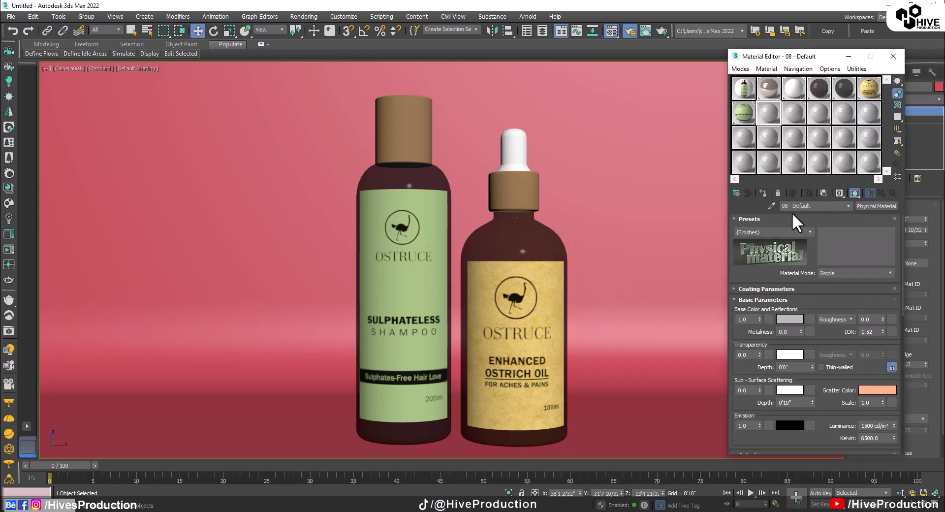
pyautogui.click(734, 193)
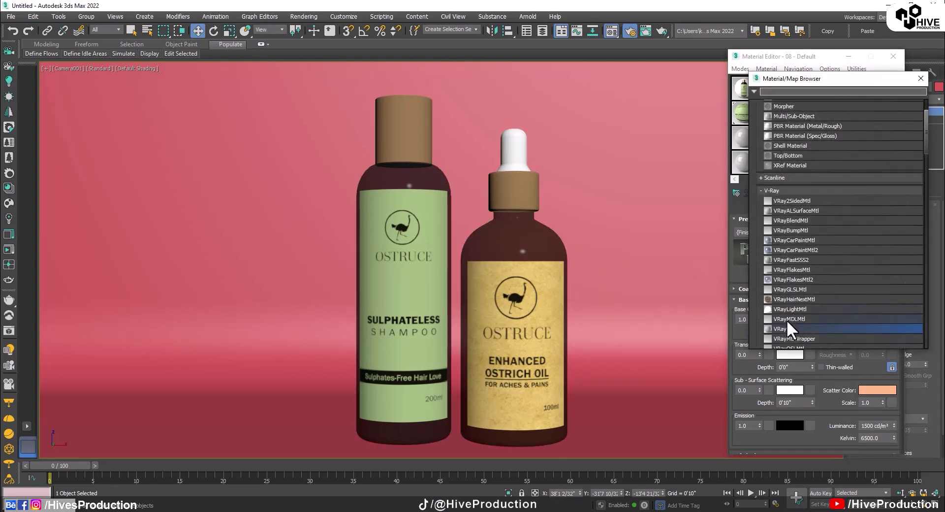
pyautogui.doubleClick(787, 329)
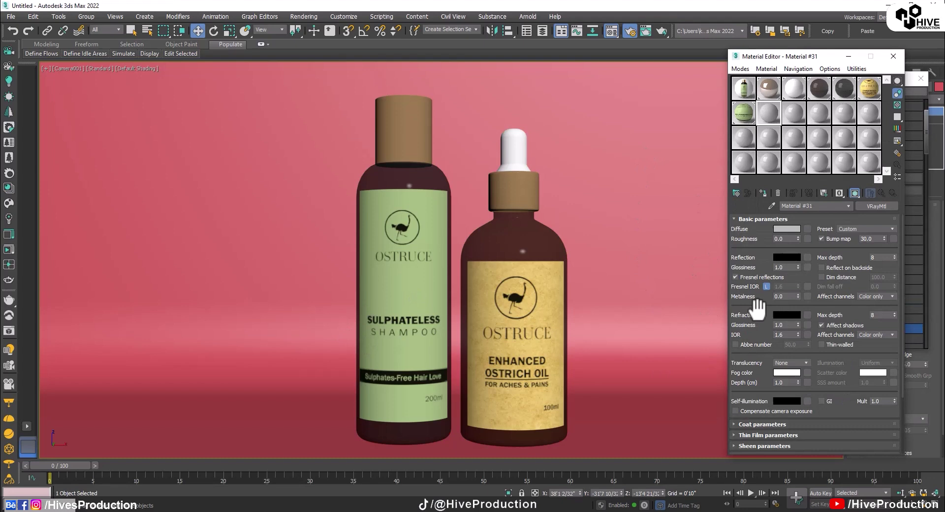
# Step: Set the diffuse color to a slightly adjusted golden tan sampled from the dropper bottle's label, and assign the material to the backdrop
pyautogui.click(782, 229)
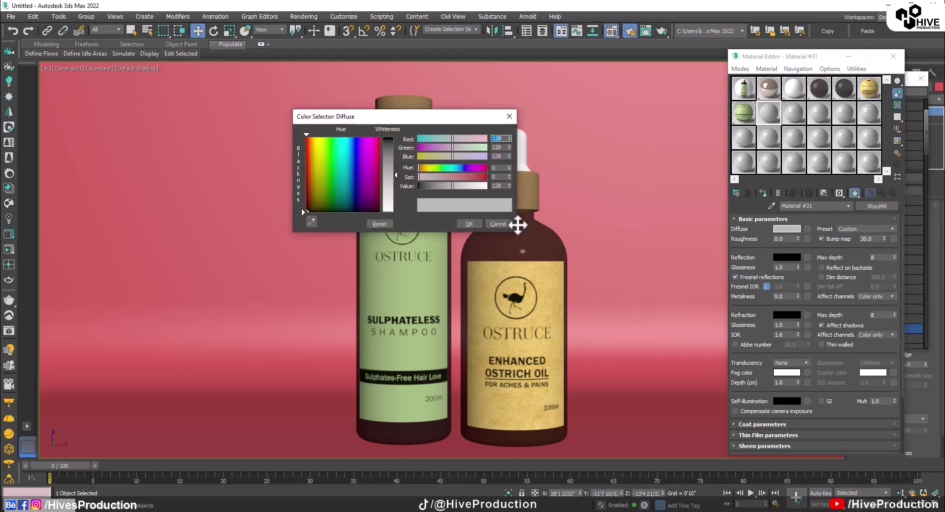
pyautogui.click(501, 266)
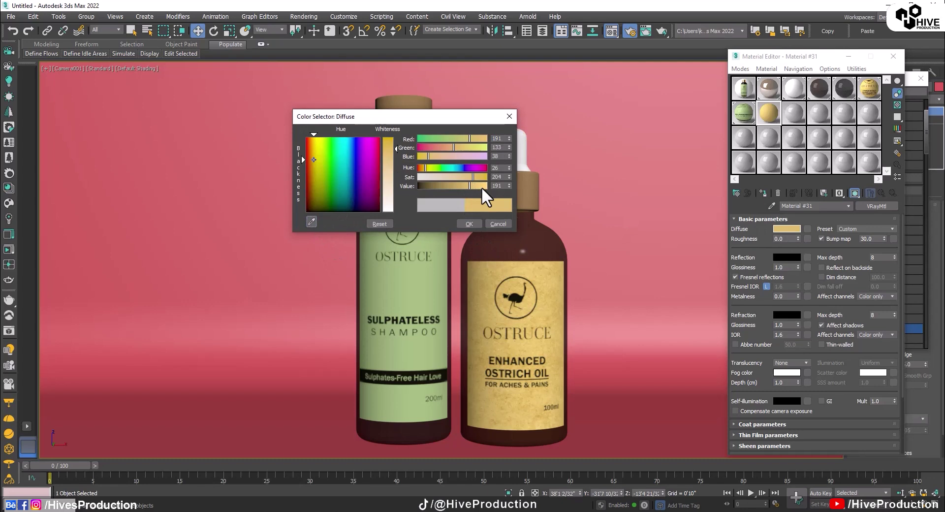
pyautogui.click(481, 185)
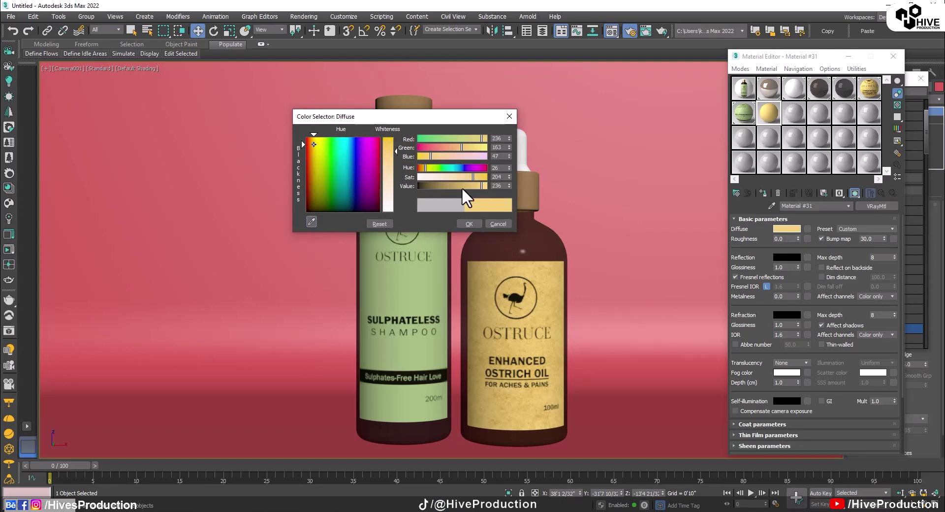
pyautogui.click(462, 187)
pyautogui.click(468, 224)
pyautogui.click(763, 193)
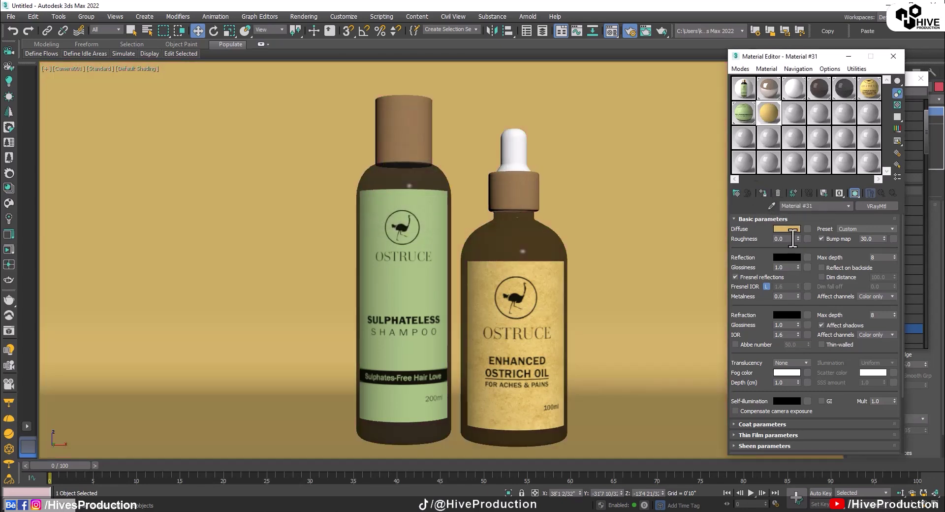
# Step: Set the backdrop material's reflection to gray 79 and its glossiness to 0.8, and close the material windows
pyautogui.click(788, 257)
pyautogui.click(459, 186)
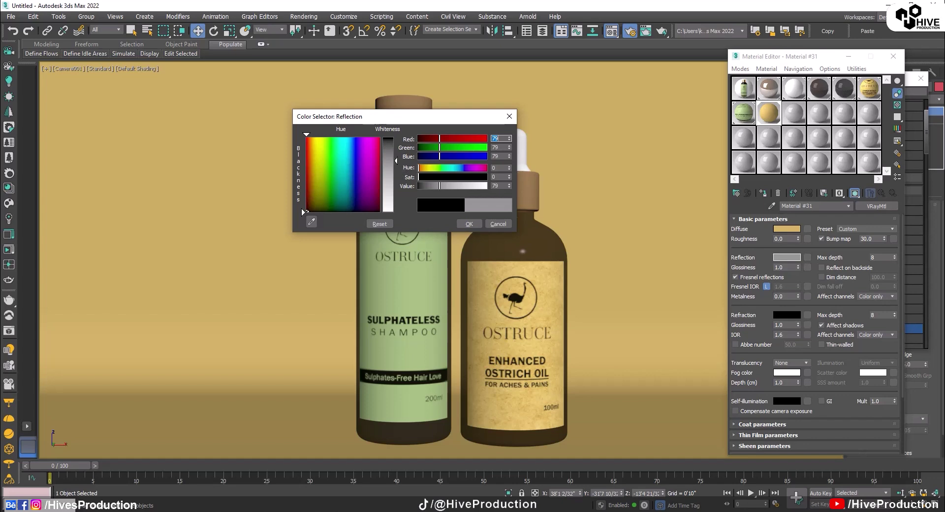
pyautogui.click(468, 223)
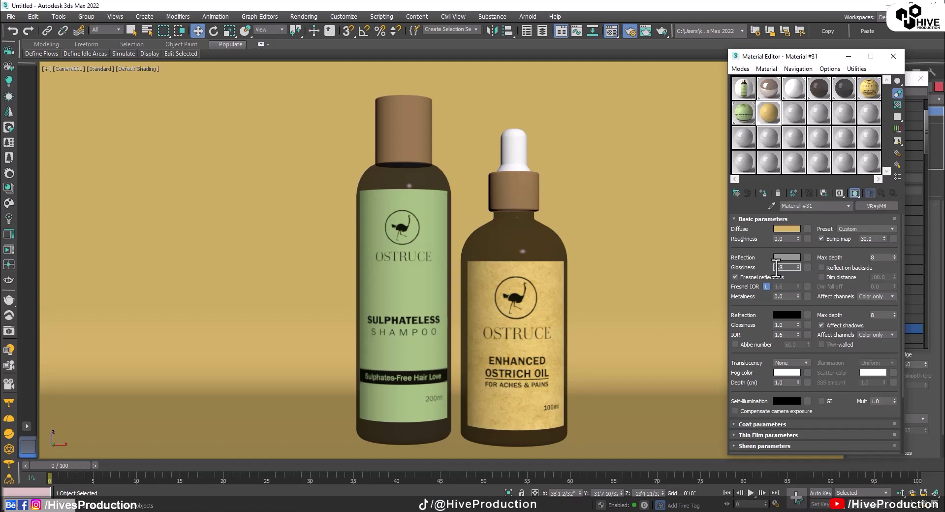
pyautogui.click(896, 56)
pyautogui.rightClick(601, 307)
pyautogui.click(919, 78)
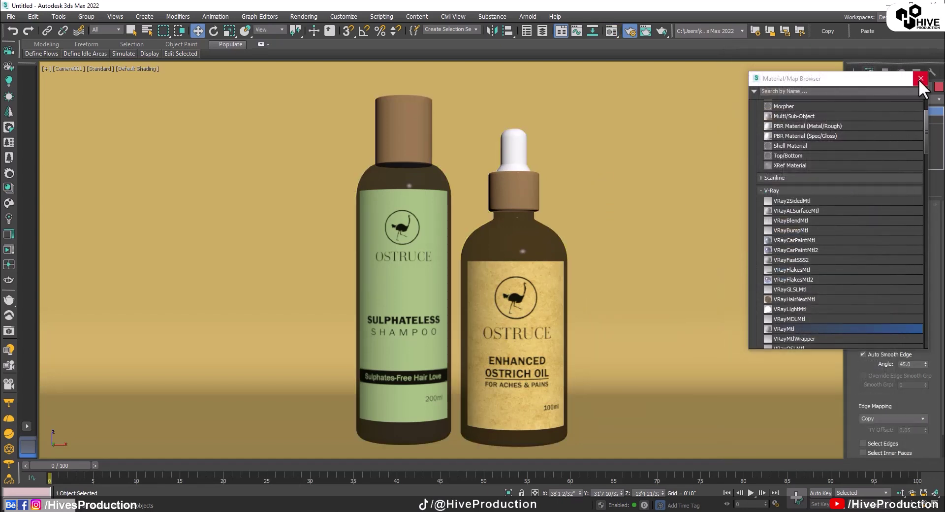
pyautogui.click(919, 78)
# Step: Create a plane VRayLight behind and above the bottles' outline in the Left view, about 40'7" by 49'10"
pyautogui.click(854, 72)
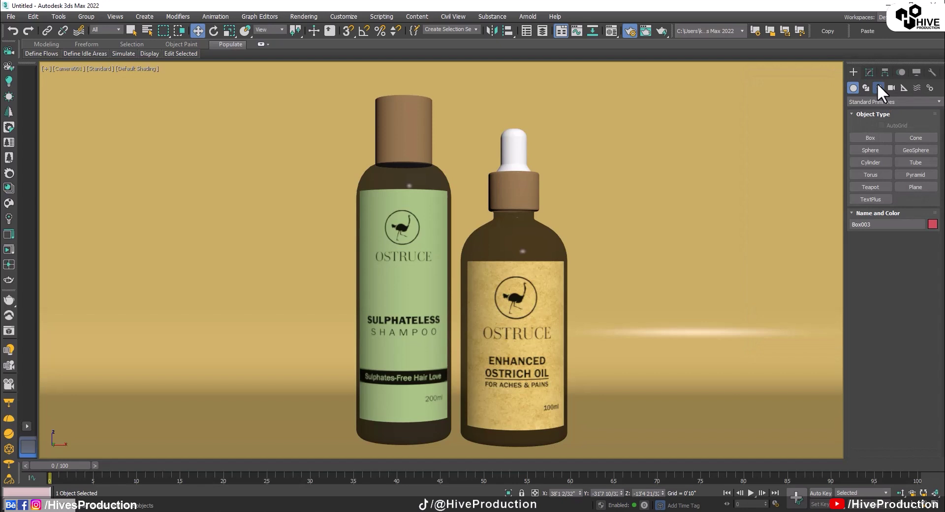
pyautogui.click(879, 88)
pyautogui.click(869, 102)
pyautogui.click(860, 137)
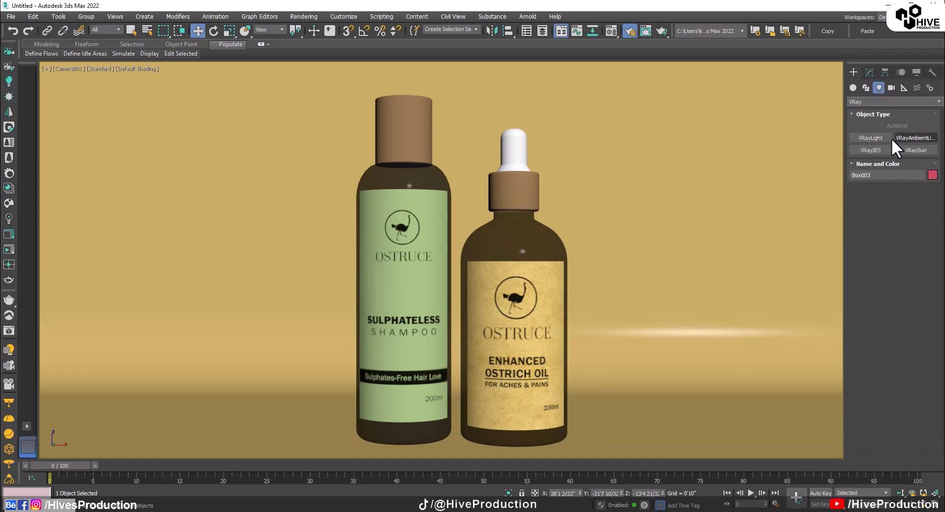
pyautogui.click(857, 137)
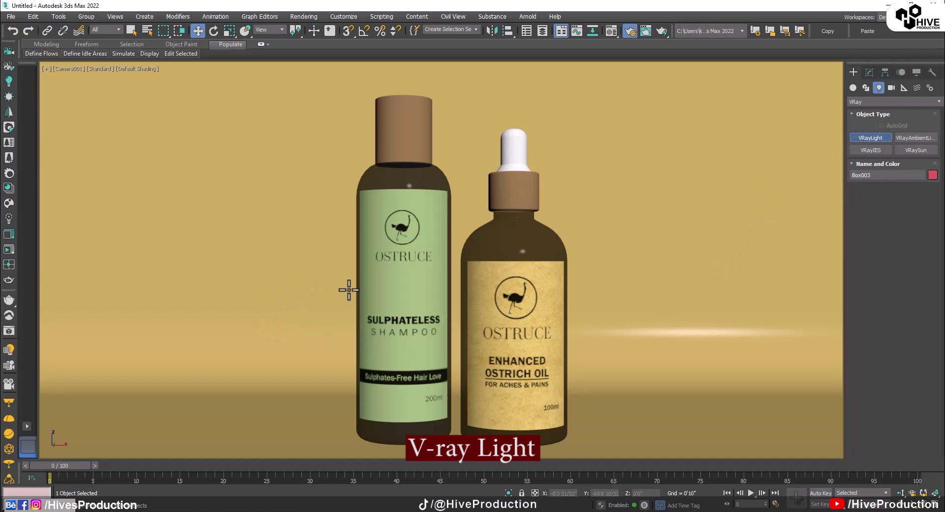
pyautogui.hotkey('alt', 'w')
pyautogui.middleClick(377, 288)
pyautogui.hotkey('alt', 'w')
pyautogui.scroll(-2, 378, 289)
pyautogui.scroll(5, 541, 300)
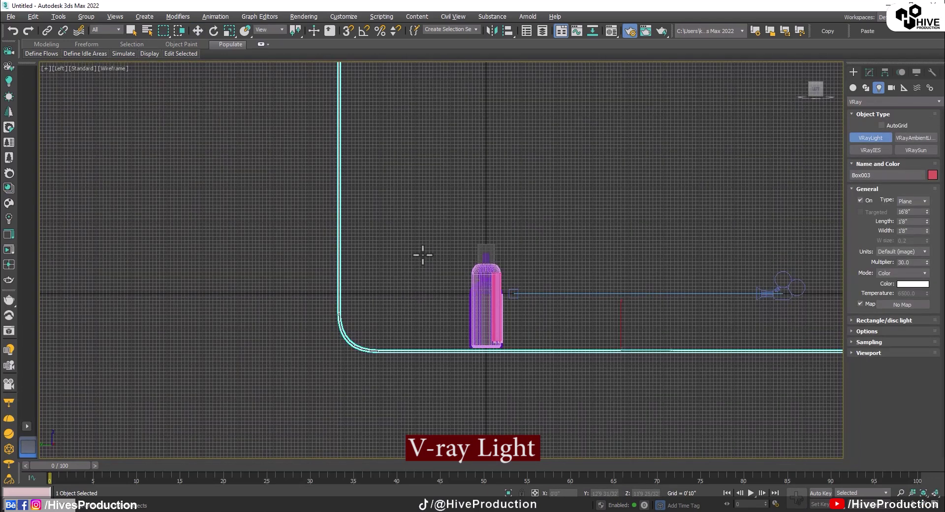
pyautogui.moveTo(368, 137); pyautogui.dragTo(539, 348)
# Step: Center the light roughly on the bottles in the Left view and move it to the backdrop's left side in the Top view
pyautogui.press('w')
pyautogui.moveTo(475, 253); pyautogui.dragTo(532, 253)
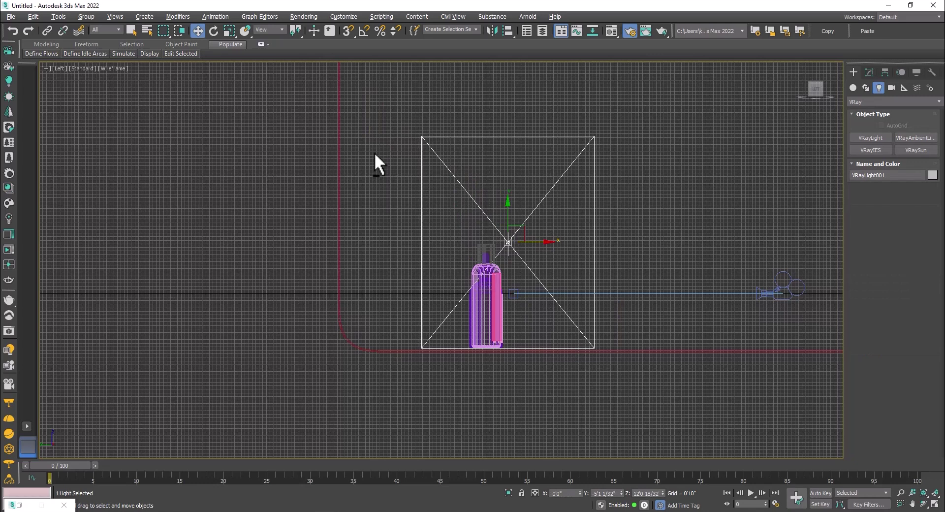
pyautogui.hotkey('alt', 'w')
pyautogui.moveTo(629, 148); pyautogui.dragTo(422, 152)
pyautogui.rightClick(192, 148)
# Step: Set the light's multiplier to 10 and its color to a pale green
pyautogui.click(866, 72)
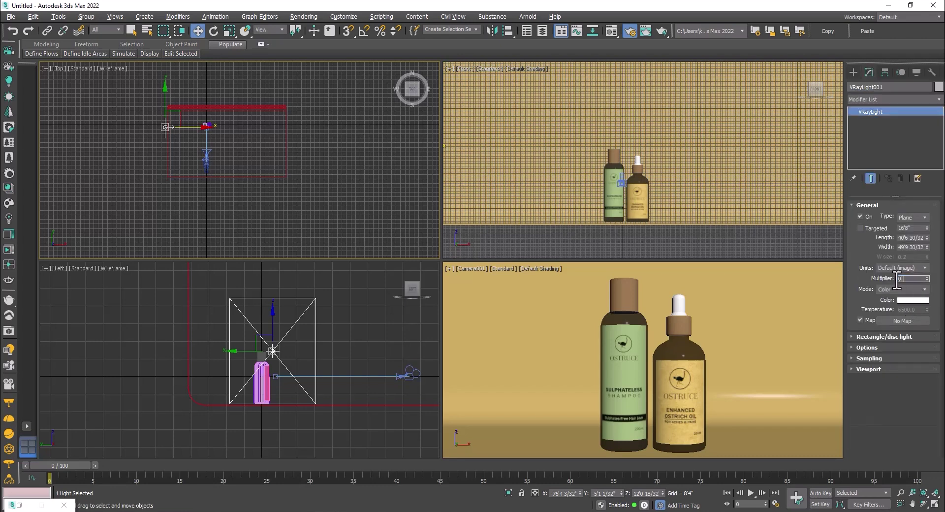
pyautogui.doubleClick(897, 279)
pyautogui.click(913, 300)
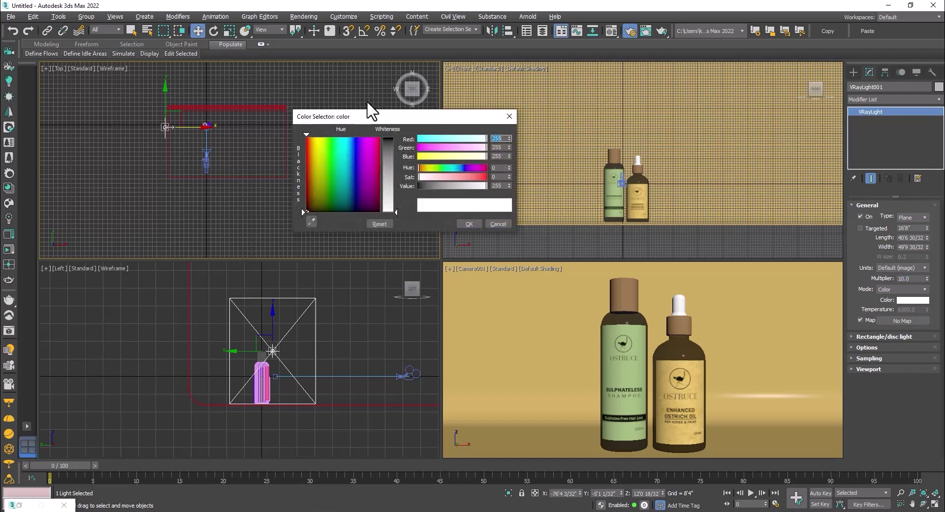
pyautogui.click(450, 167)
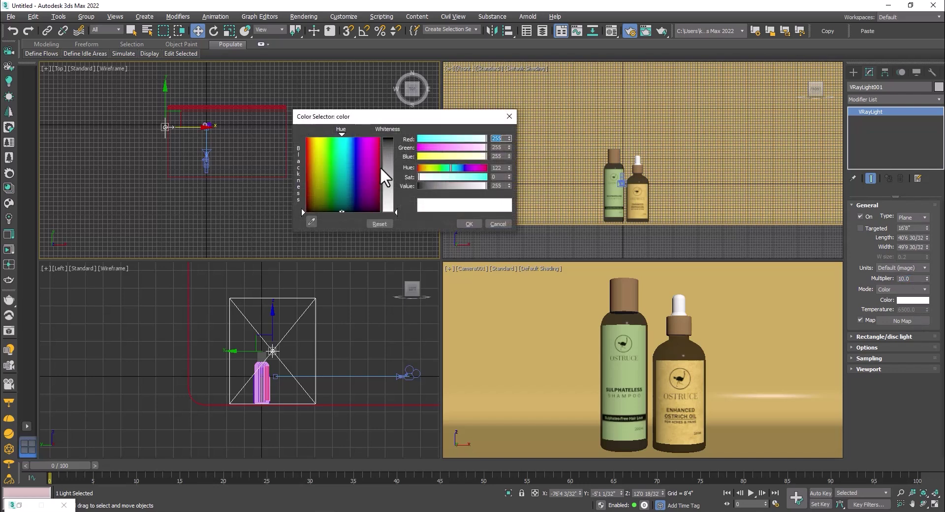
pyautogui.click(332, 183)
pyautogui.click(446, 176)
pyautogui.click(468, 224)
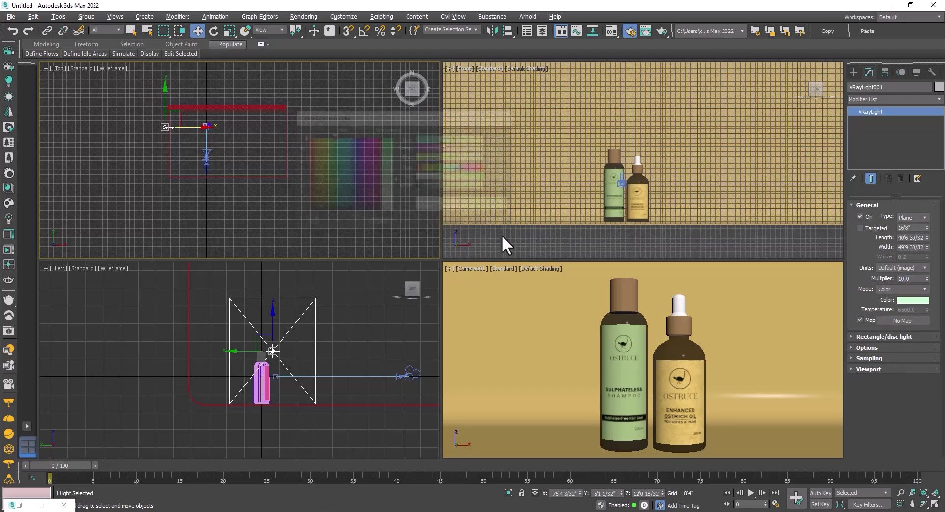
# Step: Copy the plane light to the backdrop's right side in the Top view and mirror the copy on the X axis
pyautogui.click(244, 199)
pyautogui.moveTo(240, 328); pyautogui.dragTo(257, 302)
pyautogui.click(214, 131)
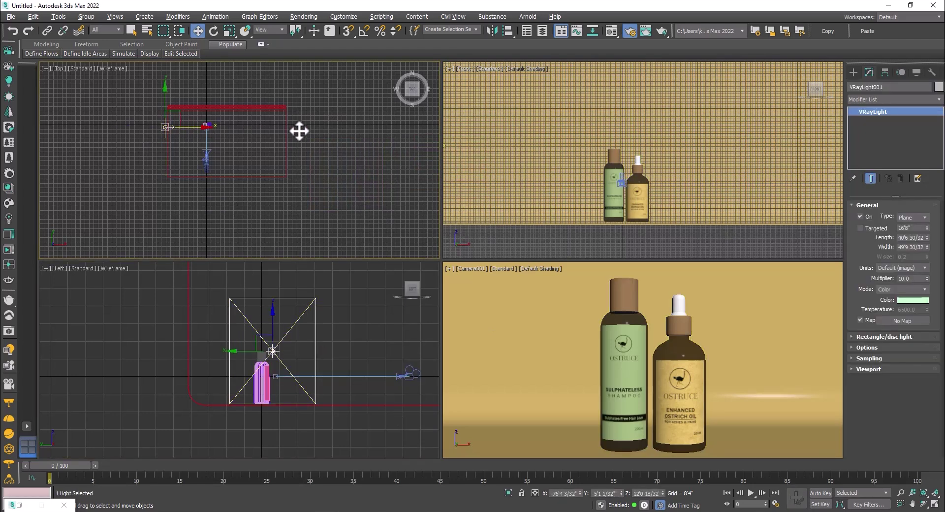
pyautogui.keyDown('shift'); pyautogui.moveTo(300, 131); pyautogui.dragTo(299, 131); pyautogui.keyUp('shift')
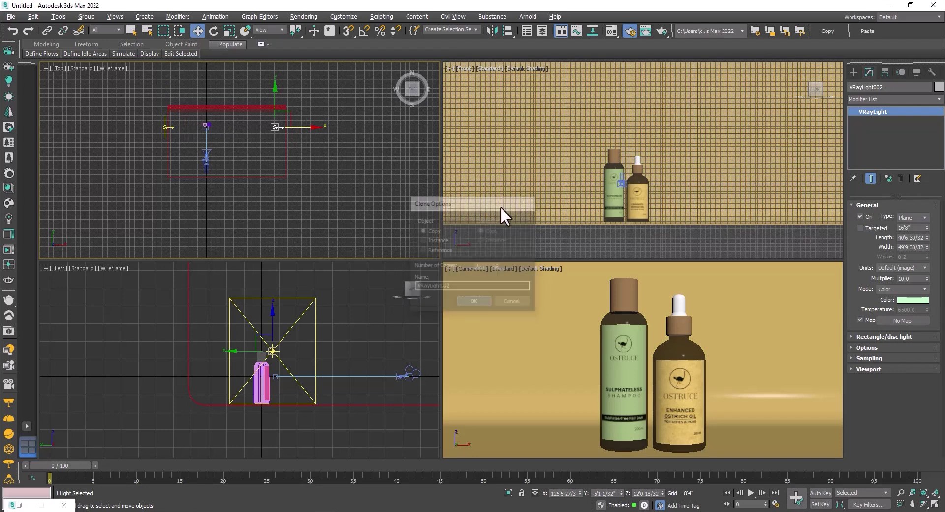
pyautogui.press('Return')
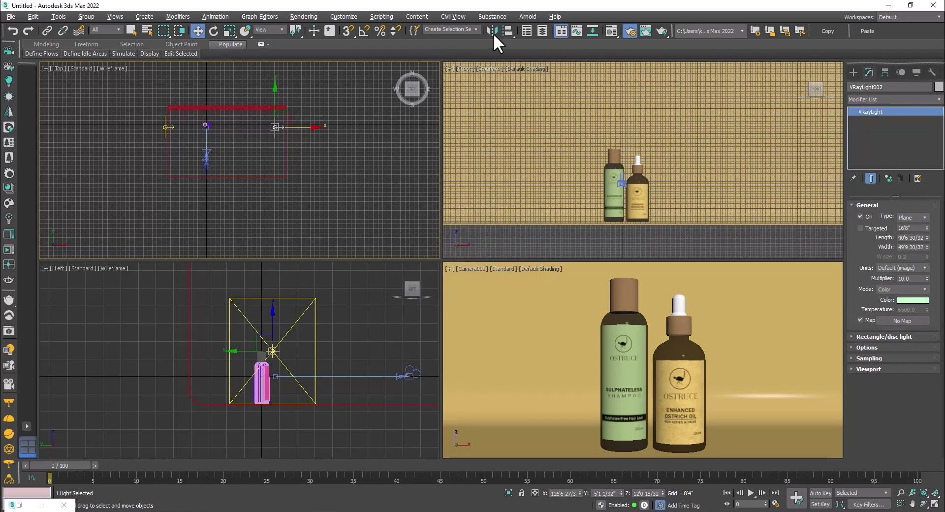
pyautogui.click(497, 25)
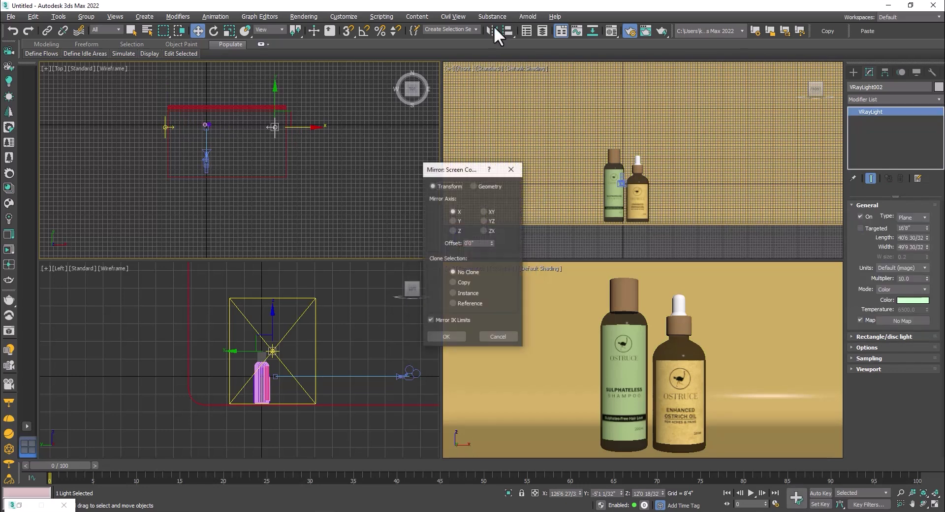
pyautogui.click(447, 337)
# Step: Set the copied light's color to a pale yellow with red 255, green 255 and blue 146
pyautogui.click(907, 299)
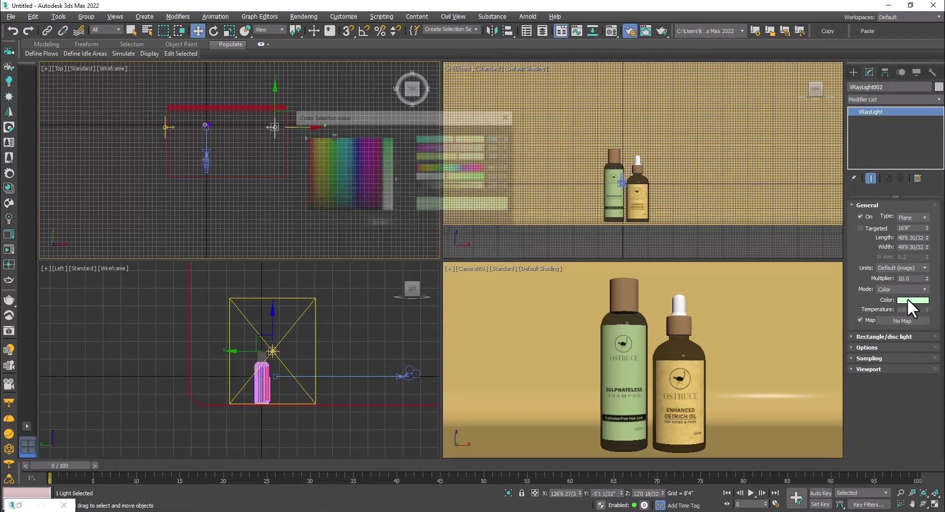
pyautogui.moveTo(431, 177); pyautogui.dragTo(418, 177)
pyautogui.moveTo(467, 156); pyautogui.dragTo(456, 156)
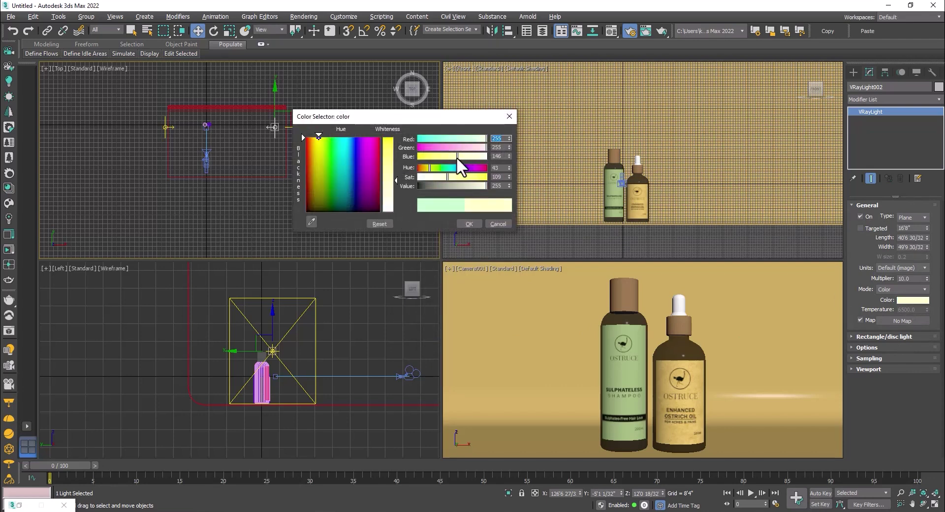
pyautogui.click(468, 224)
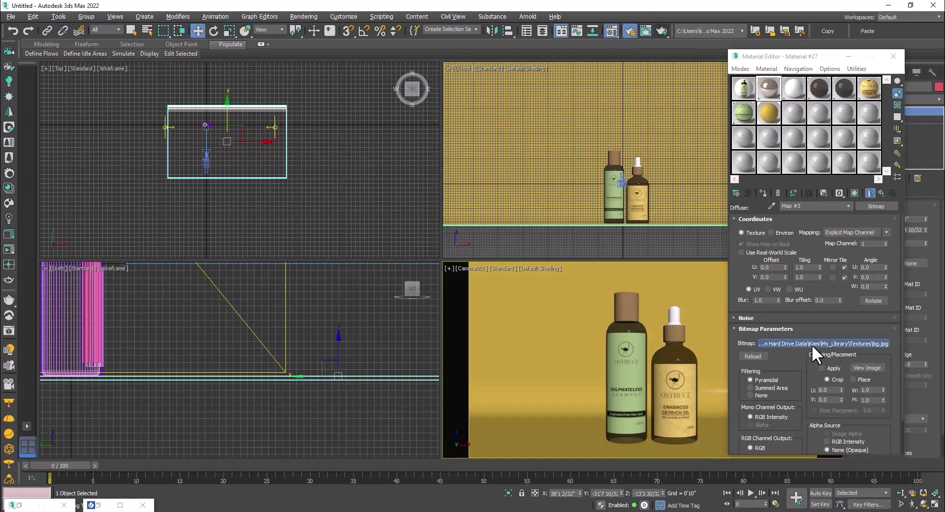
# Step: Replace the backdrop material's diffuse bitmap with backplate.jpg from the Desktop
pyautogui.click(812, 344)
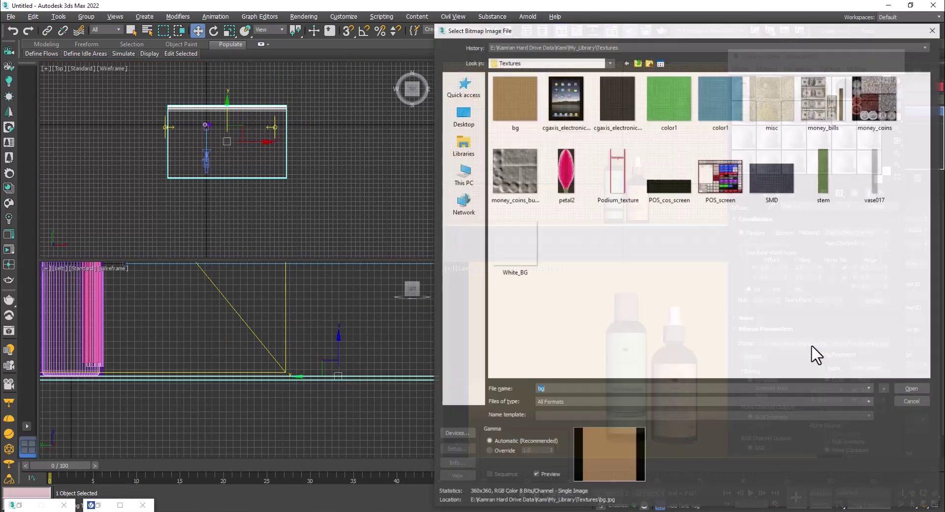
pyautogui.click(462, 113)
pyautogui.scroll(-5, 719, 271)
pyautogui.scroll(5, 719, 270)
pyautogui.scroll(-5, 720, 271)
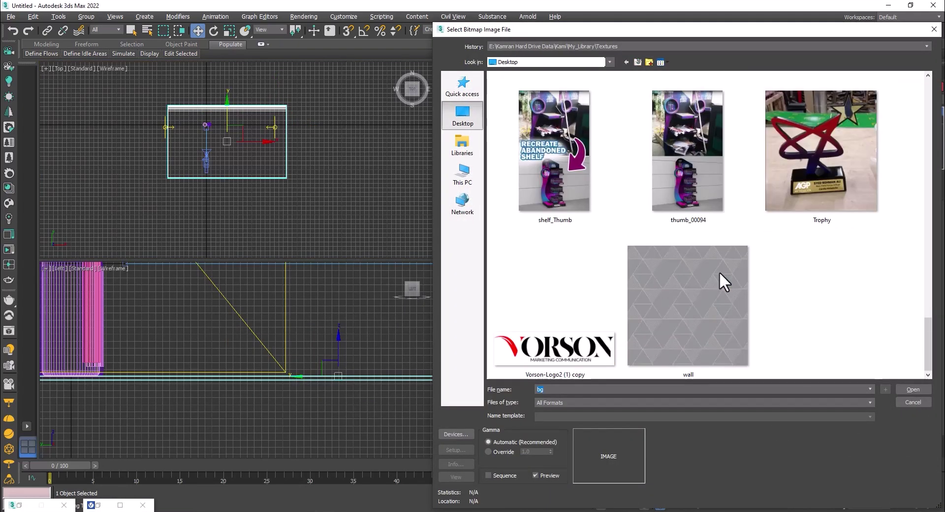
pyautogui.scroll(6, 719, 271)
pyautogui.doubleClick(821, 170)
# Step: Select the bottle group, render the camera view with V-Ray and examine the bottles and backdrop in the render
pyautogui.click(688, 337)
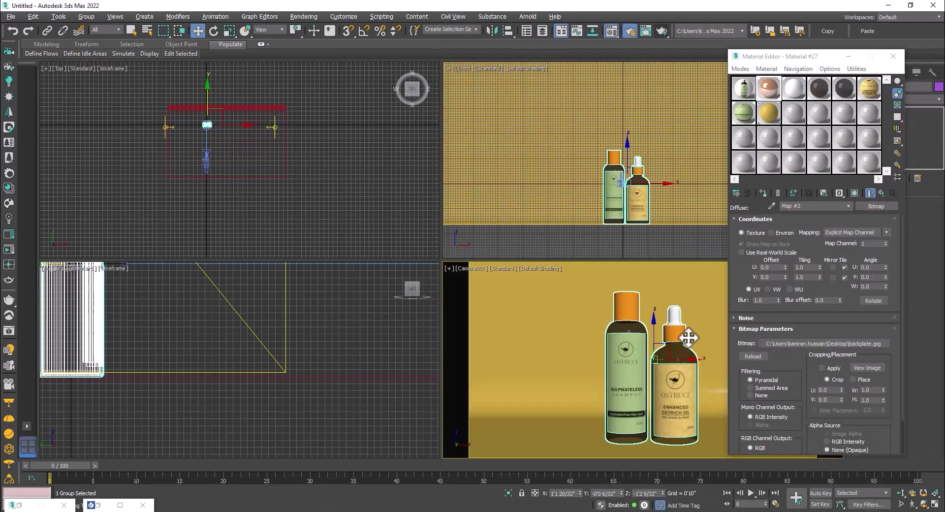
pyautogui.hotkey('shift', 'q')
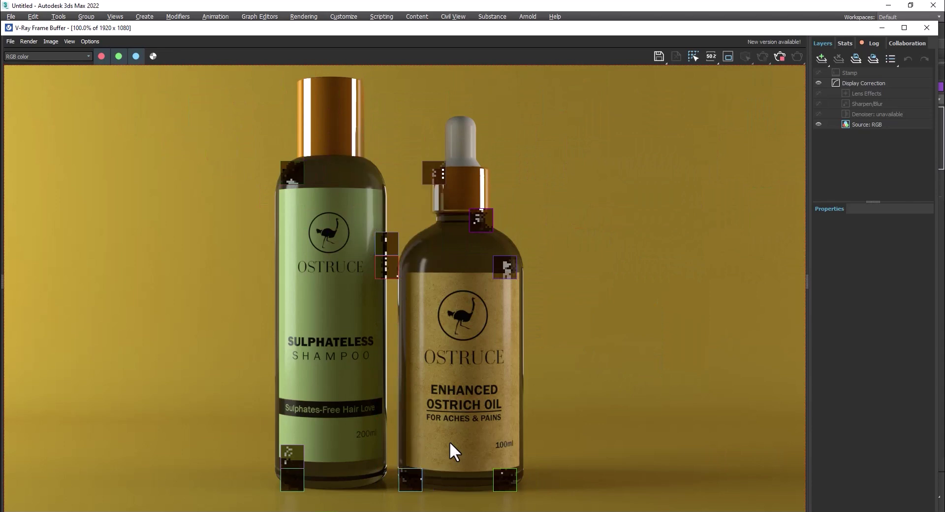
pyautogui.scroll(-2, 394, 356)
pyautogui.scroll(2, 529, 387)
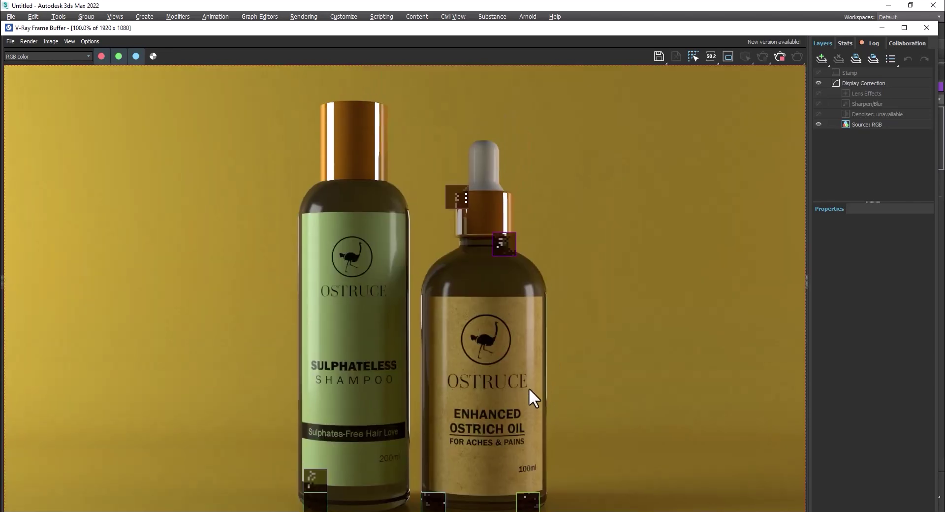